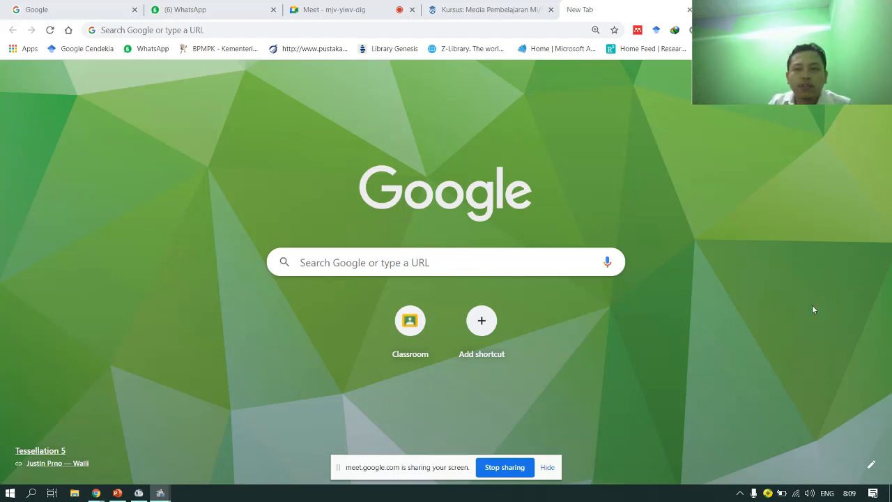
- Show the Google apps list (Drive, Gmail, Calendar) from Chrome's new tab page
{"action": "left_click_drag", "start_coordinate": [816, 14], "coordinate": [810, 405]}
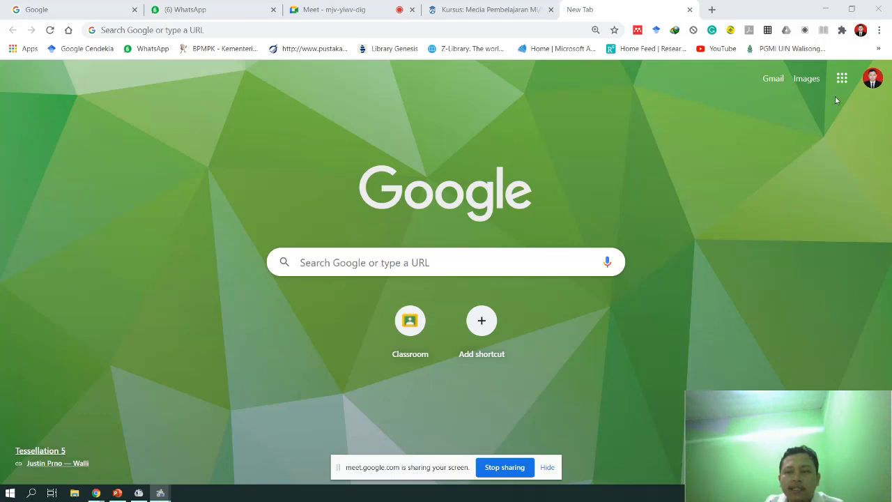
{"action": "left_click", "coordinate": [842, 78]}
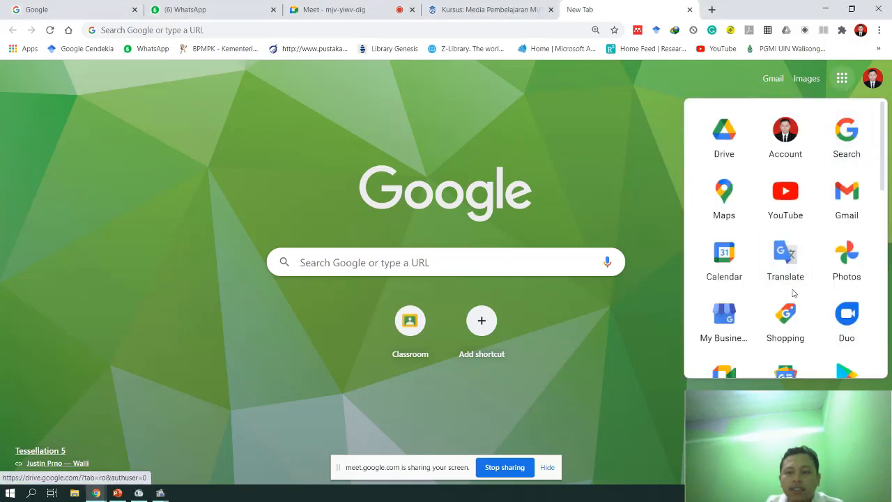
{"action": "scroll", "coordinate": [793, 294], "scroll_direction": "down", "scroll_amount": 3}
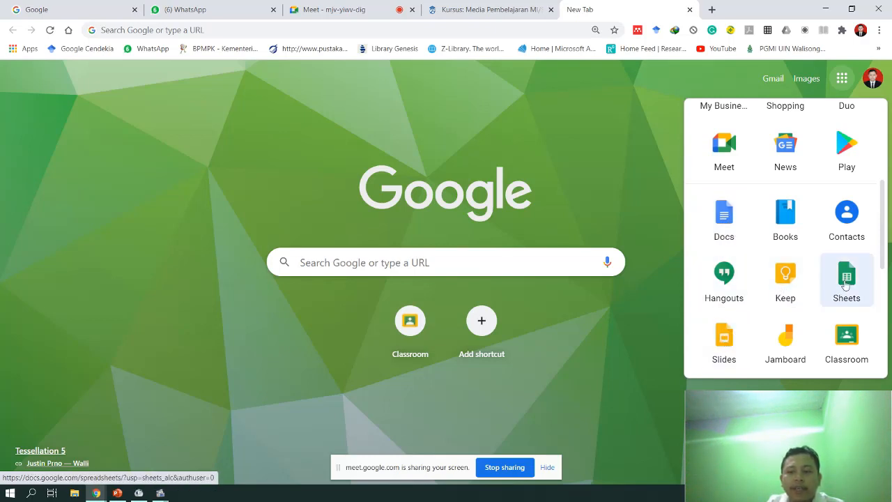
{"action": "scroll", "coordinate": [846, 283], "scroll_direction": "down", "scroll_amount": 2}
{"action": "scroll", "coordinate": [841, 287], "scroll_direction": "up", "scroll_amount": 1}
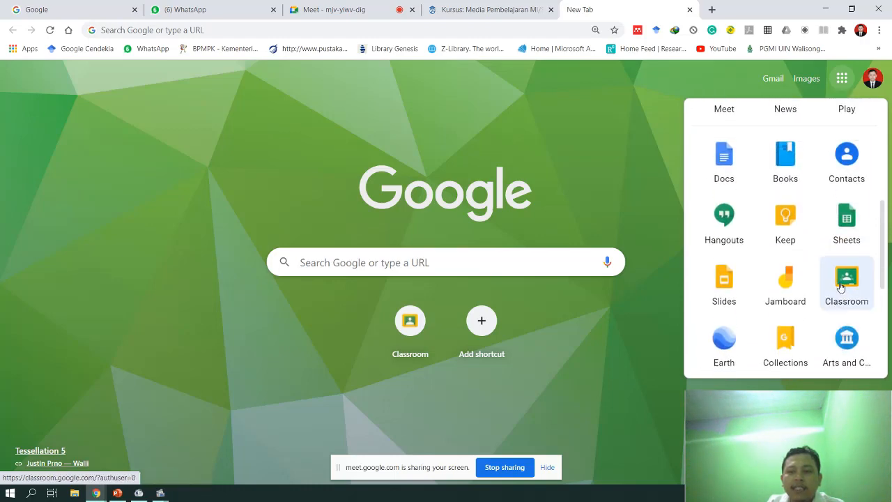
{"action": "scroll", "coordinate": [840, 286], "scroll_direction": "down", "scroll_amount": 3}
{"action": "scroll", "coordinate": [840, 287], "scroll_direction": "up", "scroll_amount": 3}
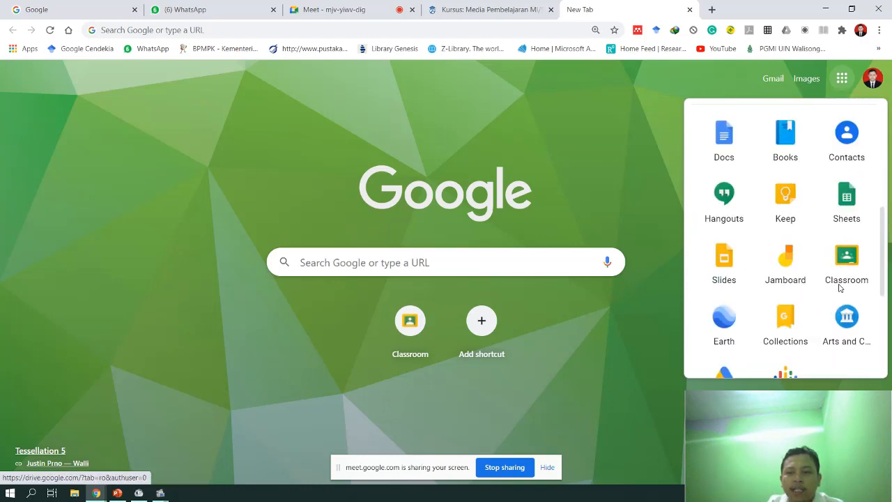
{"action": "scroll", "coordinate": [840, 286], "scroll_direction": "up", "scroll_amount": 4}
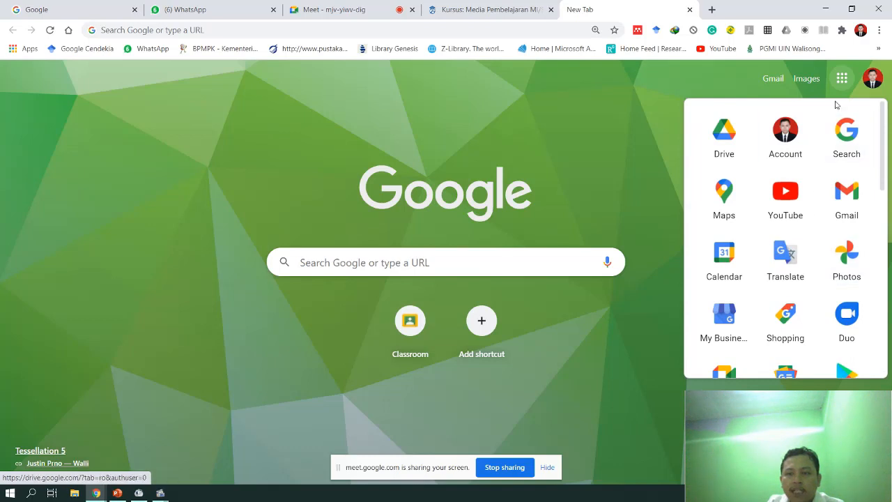
{"action": "left_click", "coordinate": [841, 80]}
{"action": "left_click", "coordinate": [840, 83]}
{"action": "scroll", "coordinate": [774, 278], "scroll_direction": "down", "scroll_amount": 1}
{"action": "scroll", "coordinate": [774, 280], "scroll_direction": "up", "scroll_amount": 1}
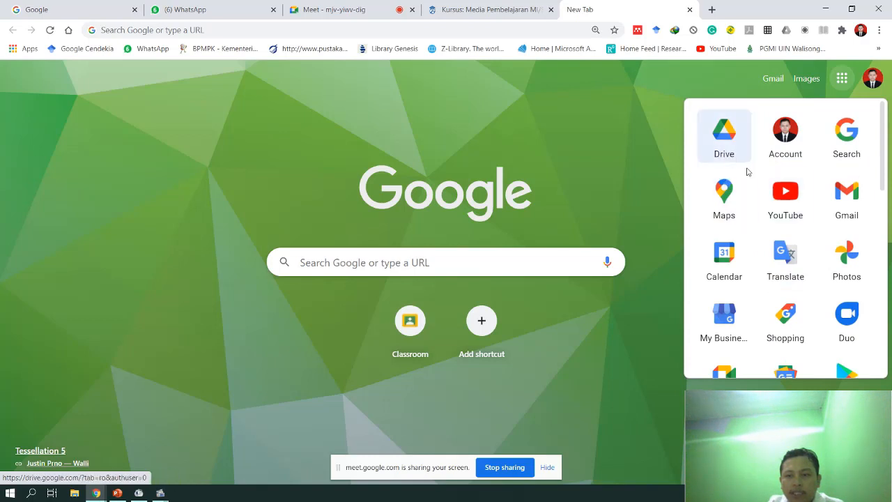
{"action": "scroll", "coordinate": [814, 295], "scroll_direction": "down", "scroll_amount": 3}
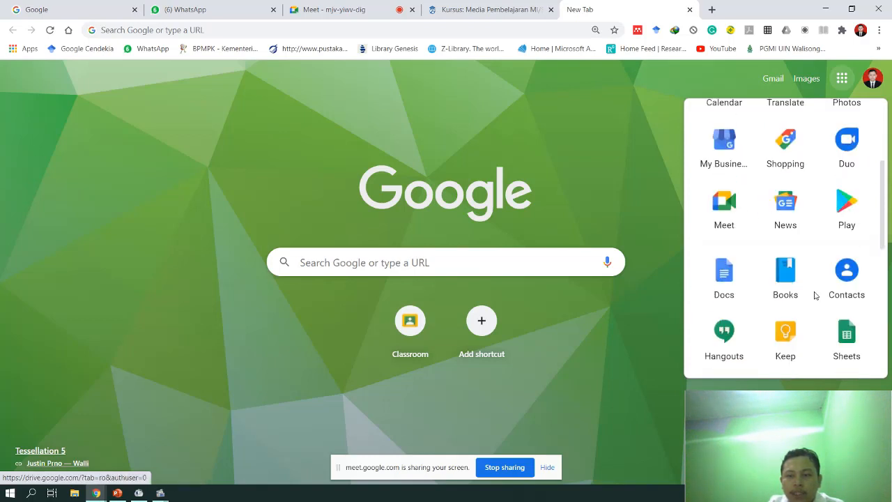
{"action": "scroll", "coordinate": [815, 295], "scroll_direction": "down", "scroll_amount": 2}
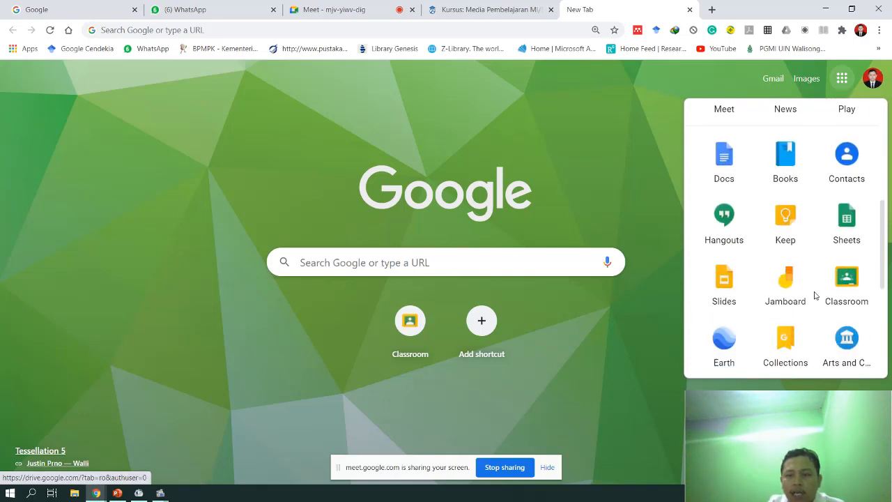
{"action": "scroll", "coordinate": [815, 296], "scroll_direction": "down", "scroll_amount": 1}
{"action": "scroll", "coordinate": [793, 280], "scroll_direction": "down", "scroll_amount": 3}
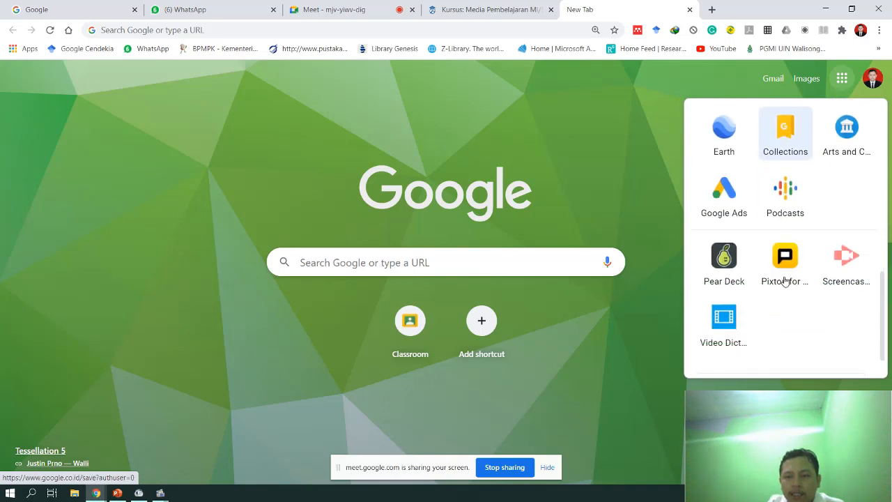
{"action": "scroll", "coordinate": [785, 280], "scroll_direction": "down", "scroll_amount": 1}
{"action": "scroll", "coordinate": [783, 281], "scroll_direction": "up", "scroll_amount": 4}
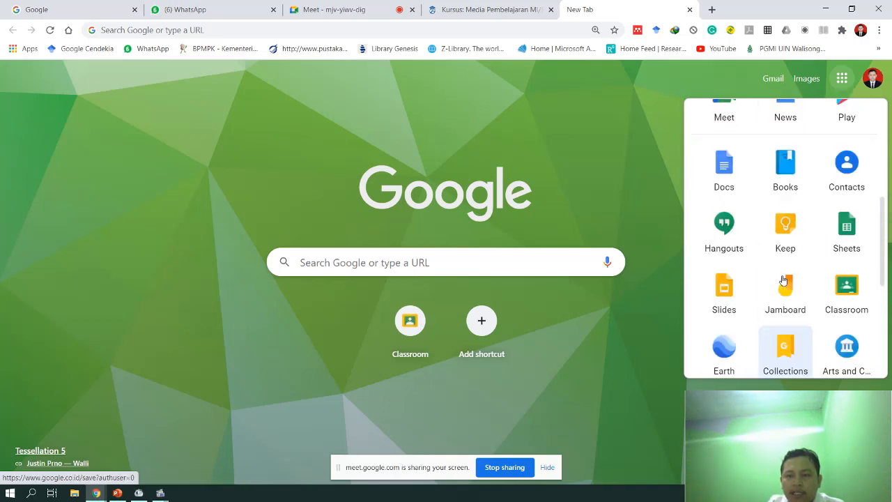
{"action": "scroll", "coordinate": [783, 280], "scroll_direction": "up", "scroll_amount": 4}
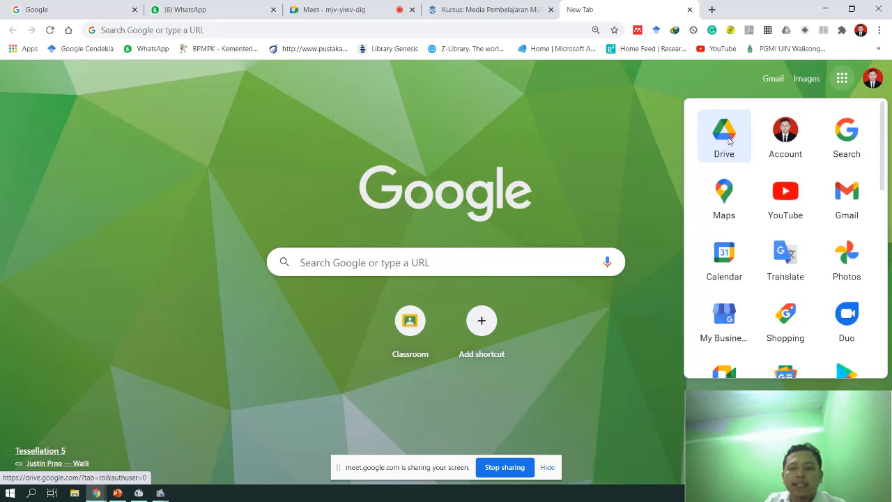
- Go to Google Drive and create a blank Google Form through Baru > Google Formulir
{"action": "left_click", "coordinate": [729, 142]}
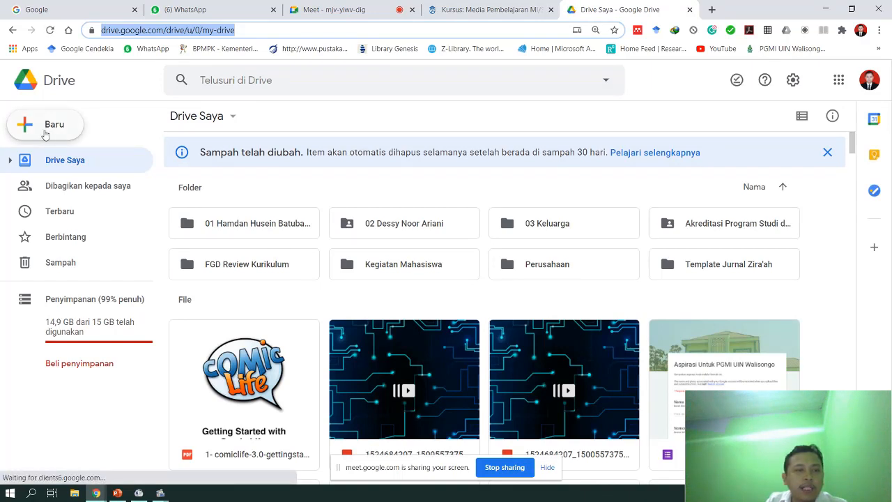
{"action": "left_click", "coordinate": [41, 129]}
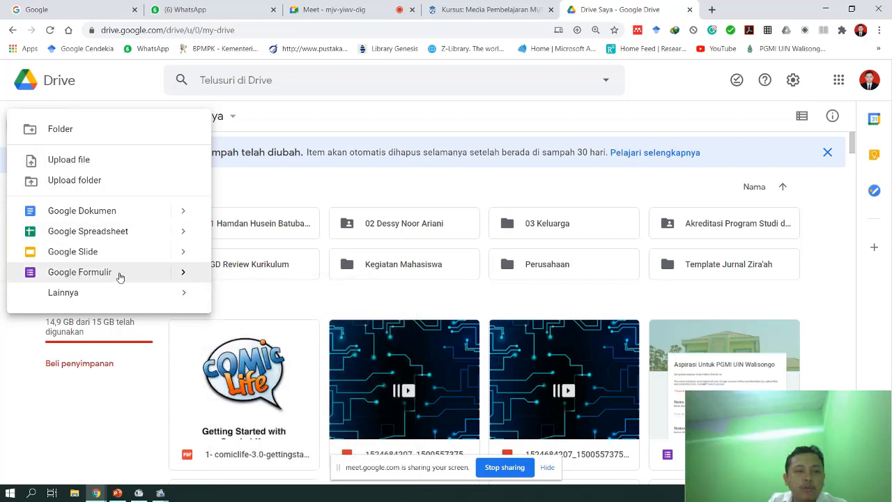
{"action": "left_click", "coordinate": [143, 276]}
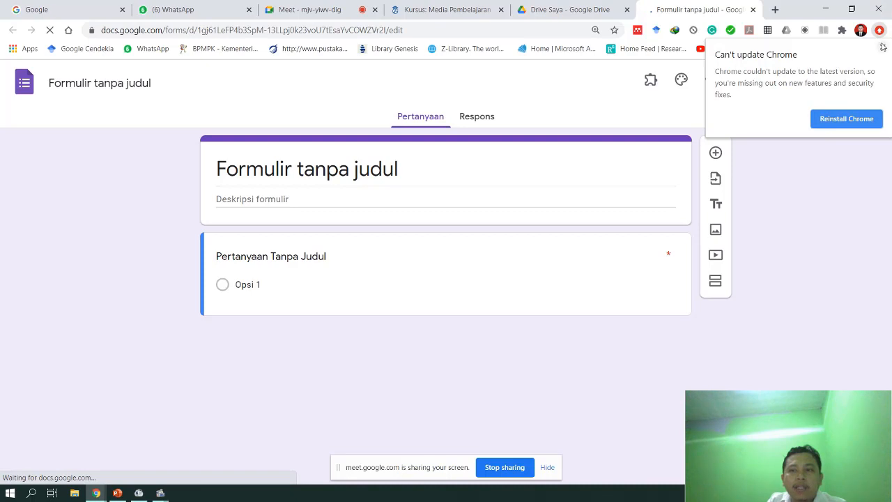
- Dismiss the Chrome update notice and rename the untitled form to 'Daftar Hadir'
{"action": "left_click", "coordinate": [882, 47]}
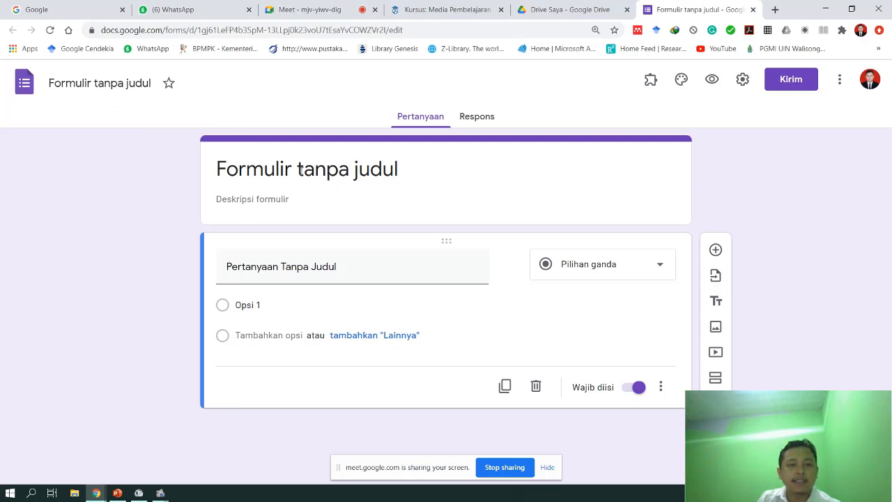
{"action": "left_click", "coordinate": [63, 81]}
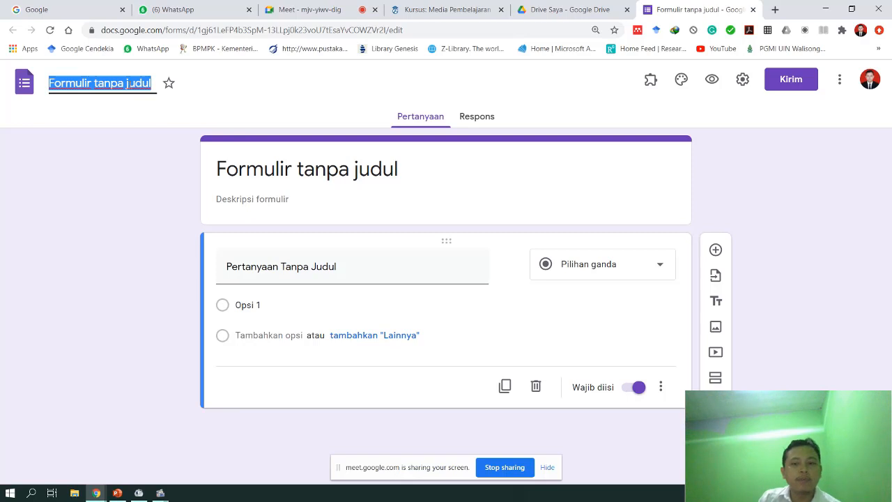
{"action": "type", "text": "Daftar"}
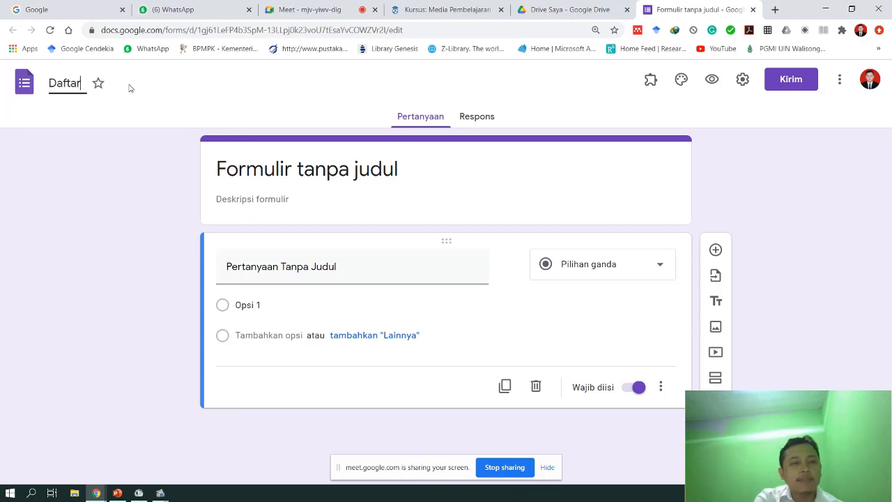
{"action": "type", "text": " Hadir"}
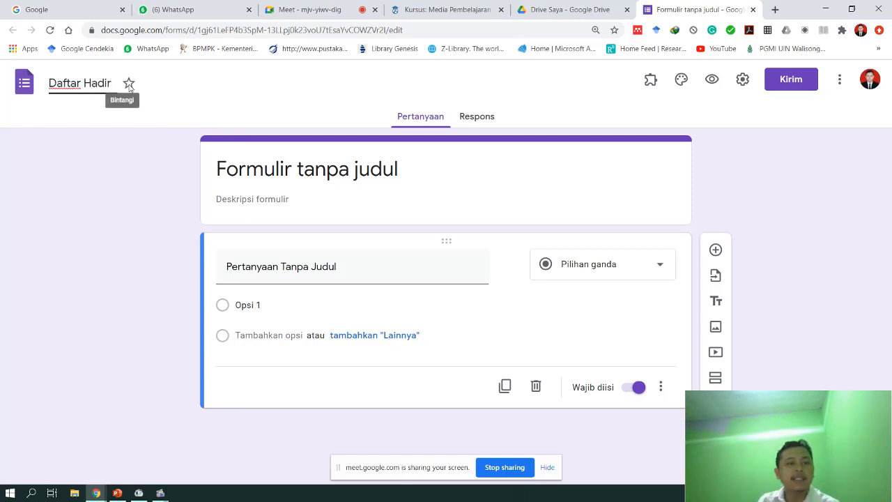
- Confirm the header title and file name both read 'Daftar Hadir'
{"action": "left_click", "coordinate": [233, 169]}
{"action": "left_click_drag", "start_coordinate": [328, 169], "coordinate": [179, 149]}
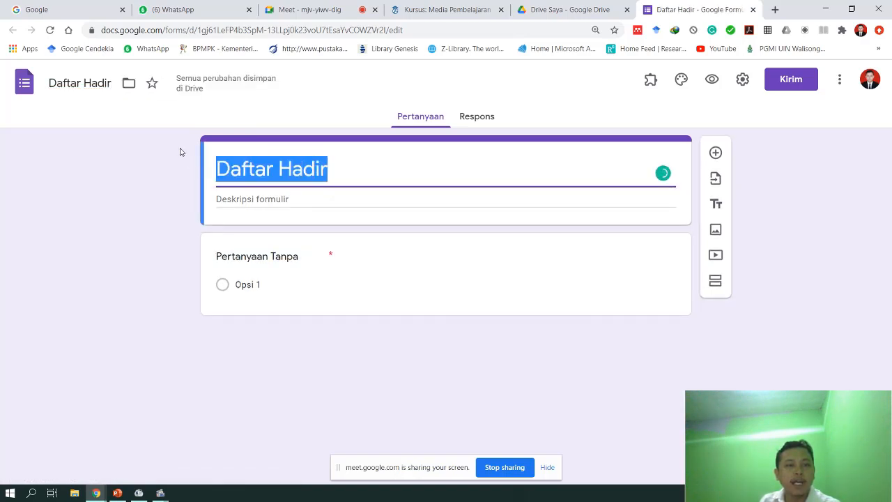
{"action": "left_click", "coordinate": [175, 140]}
{"action": "left_click", "coordinate": [281, 168]}
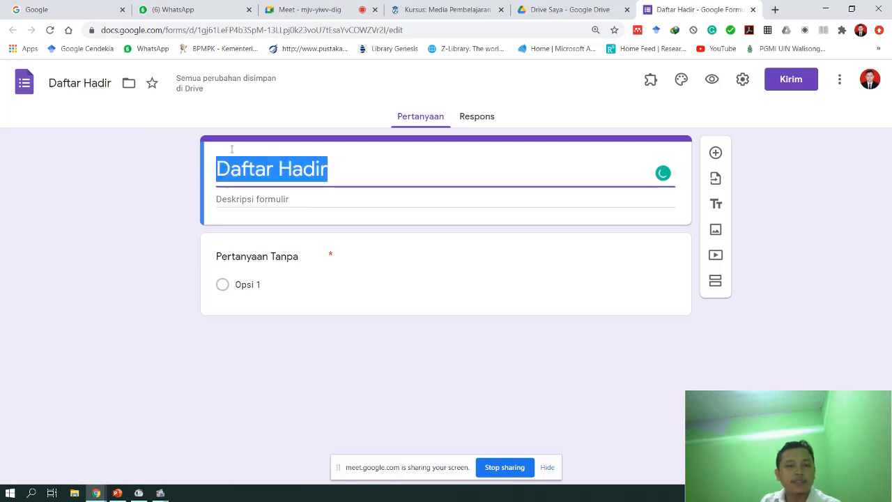
{"action": "left_click", "coordinate": [70, 83]}
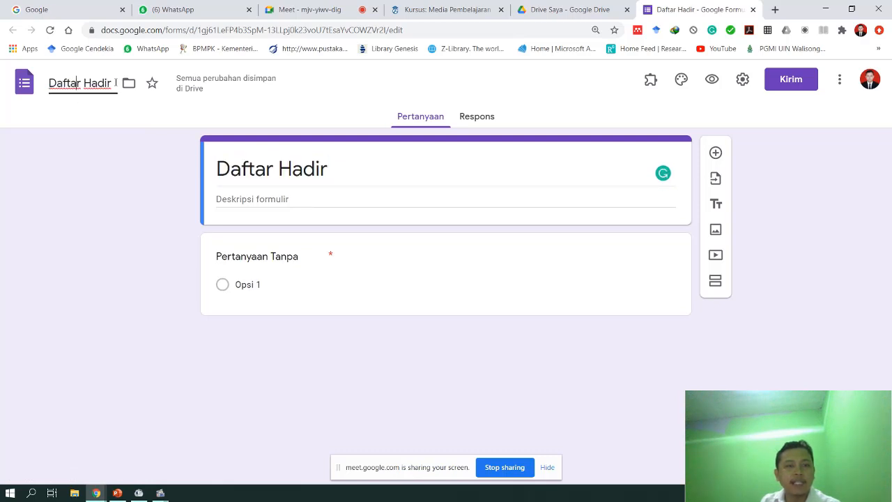
{"action": "left_click_drag", "start_coordinate": [115, 83], "coordinate": [6, 84]}
{"action": "left_click", "coordinate": [361, 166]}
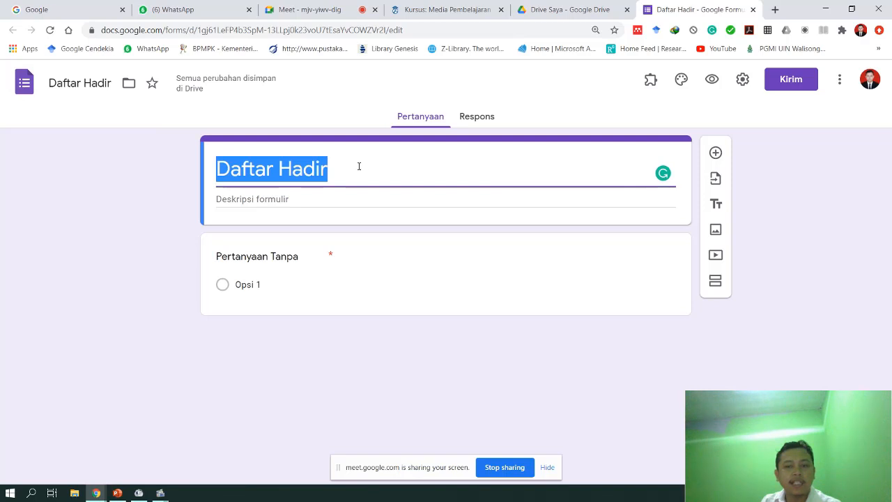
{"action": "left_click", "coordinate": [336, 167]}
{"action": "left_click_drag", "start_coordinate": [336, 168], "coordinate": [202, 166]}
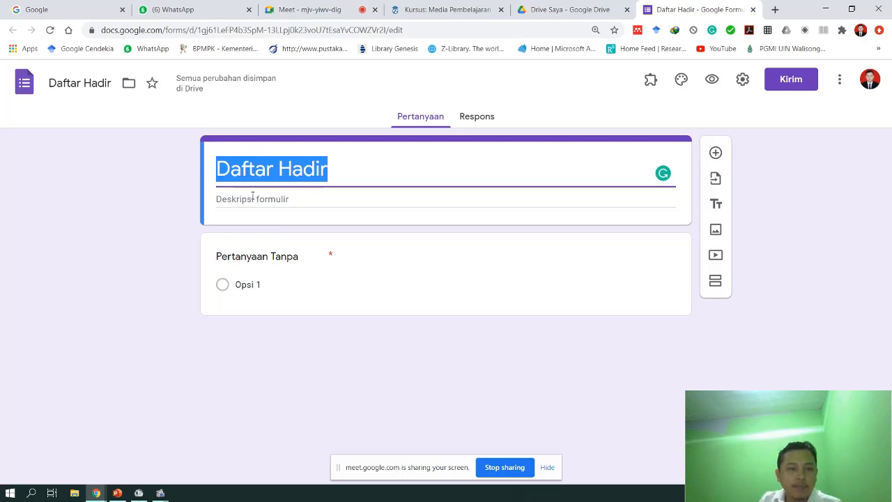
- Write the description 'Halaman ini adalah lembar daftar hadir untuk seminar nasional'
{"action": "left_click", "coordinate": [227, 199]}
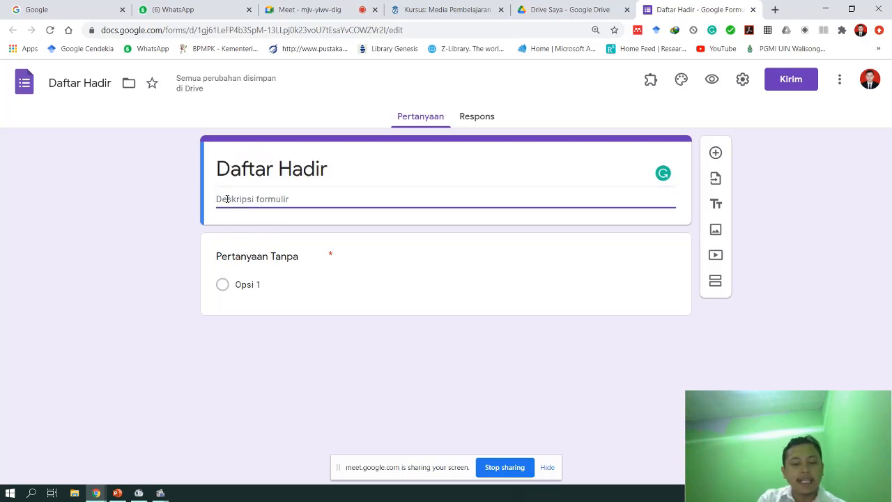
{"action": "type", "text": "L"}
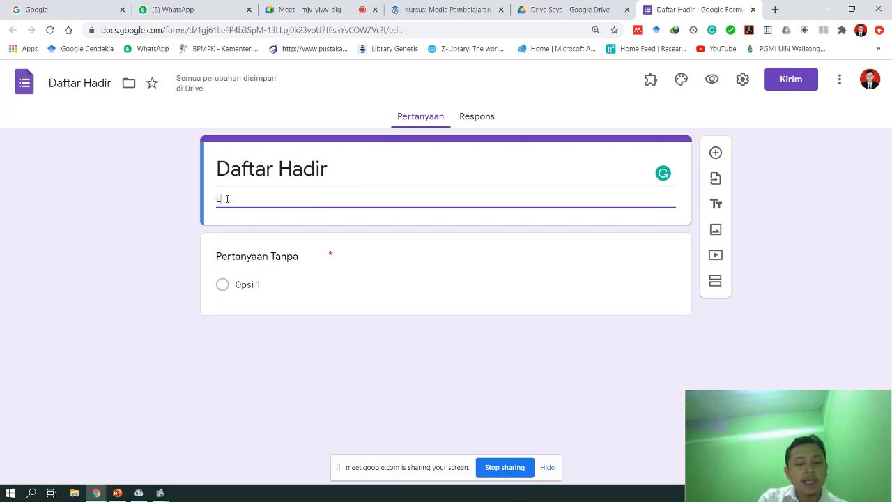
{"action": "type", "text": "emba"}
{"action": "double_click", "coordinate": [227, 200]}
{"action": "type", "text": "Ha"}
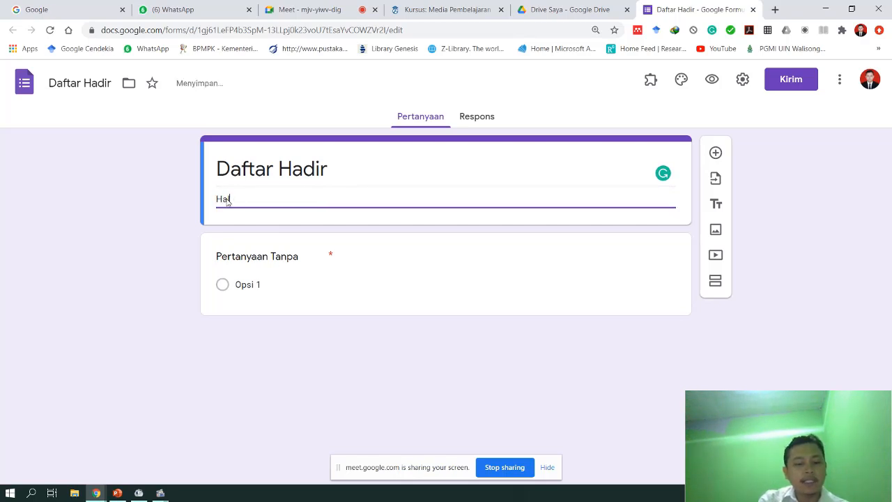
{"action": "type", "text": "laman ini adalah "}
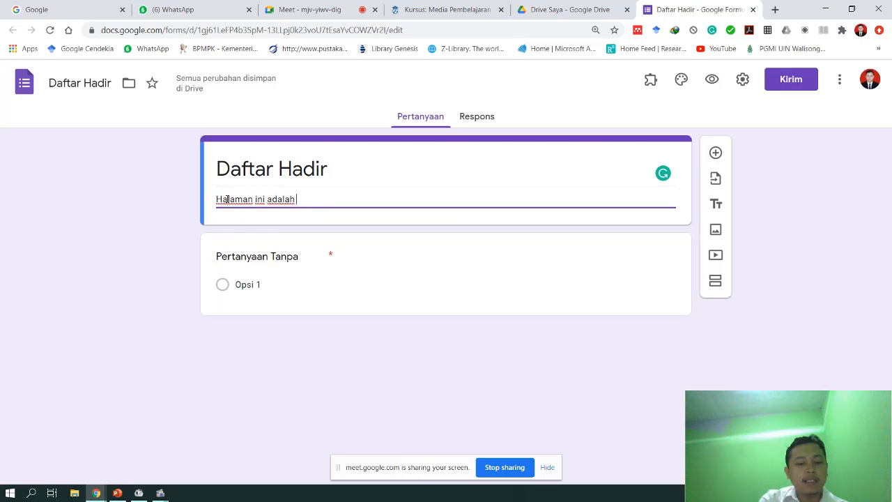
{"action": "type", "text": "lembar daftar h"}
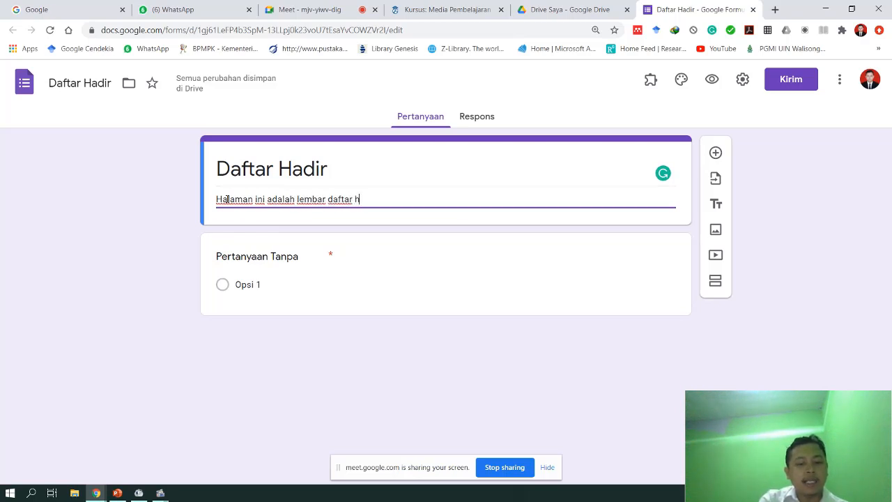
{"action": "type", "text": "adir untuk s"}
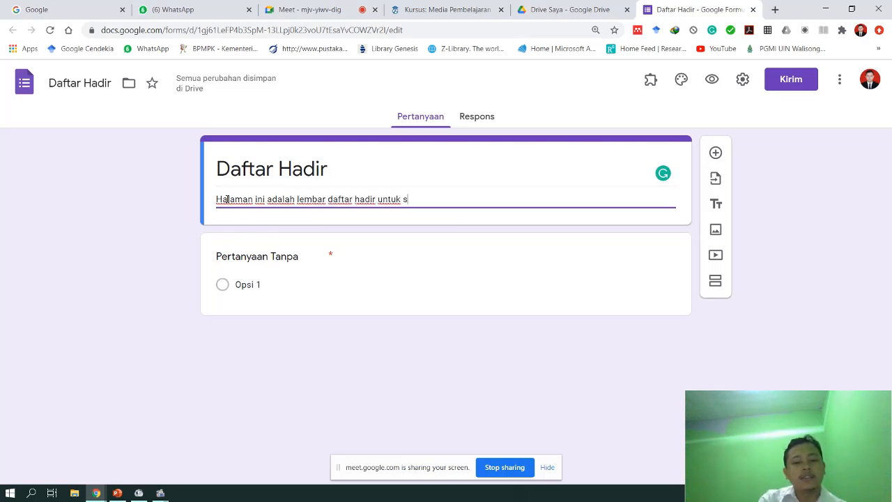
{"action": "type", "text": "eminar nasional...."}
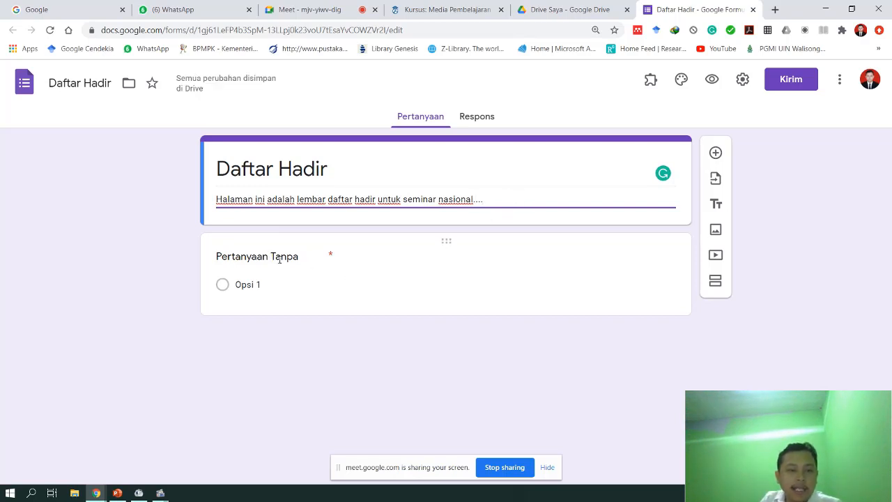
- Retitle the first question 'Nama Lengkap'
{"action": "left_click", "coordinate": [302, 256]}
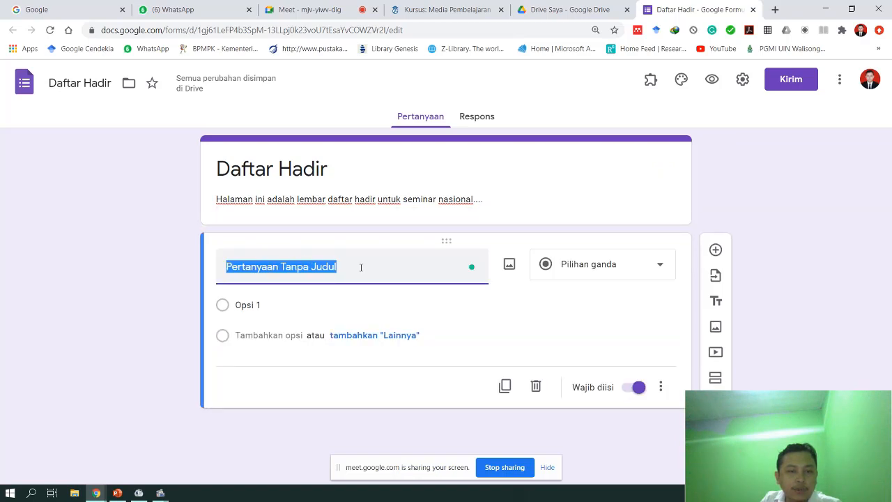
{"action": "left_click", "coordinate": [356, 268]}
{"action": "left_click_drag", "start_coordinate": [380, 265], "coordinate": [216, 269]}
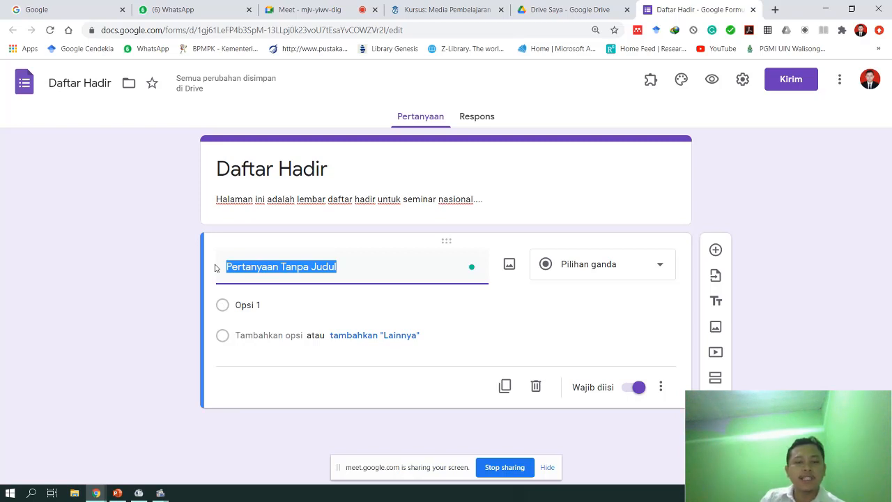
{"action": "type", "text": "N"}
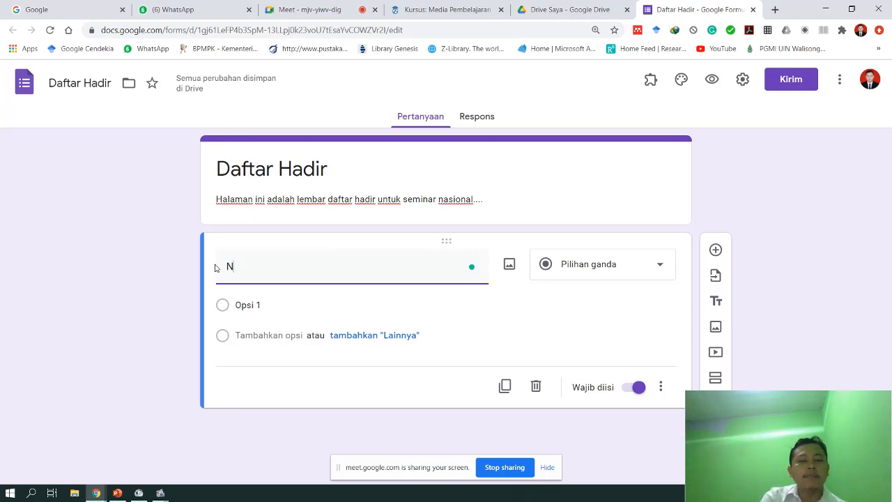
{"action": "type", "text": "ama Lengkap"}
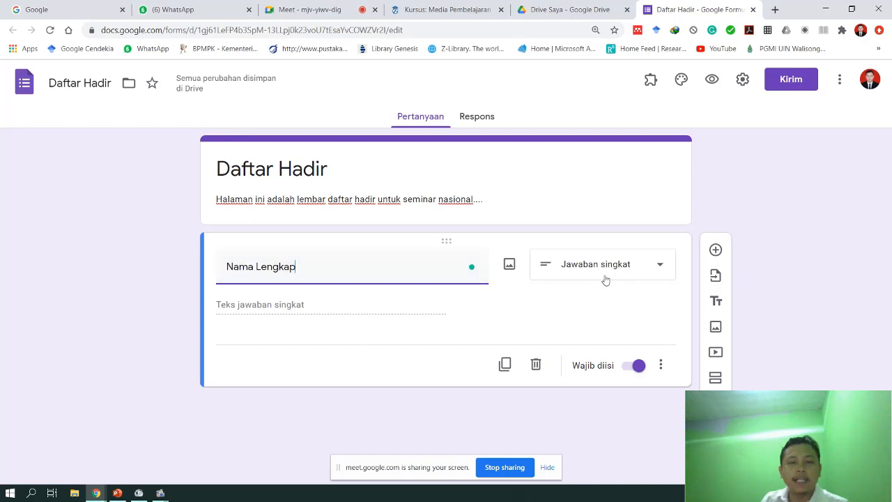
- Set Nama Lengkap to the Jawaban singkat (short answer) type
{"action": "left_click", "coordinate": [633, 271]}
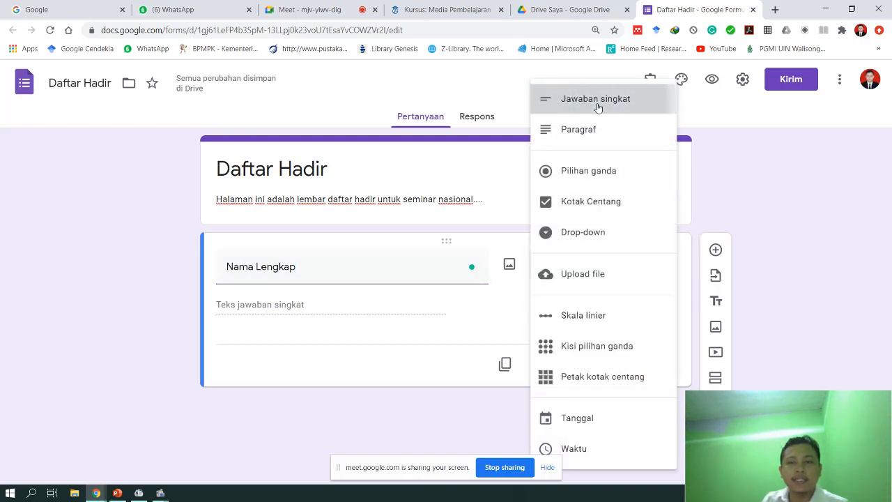
{"action": "left_click", "coordinate": [597, 105]}
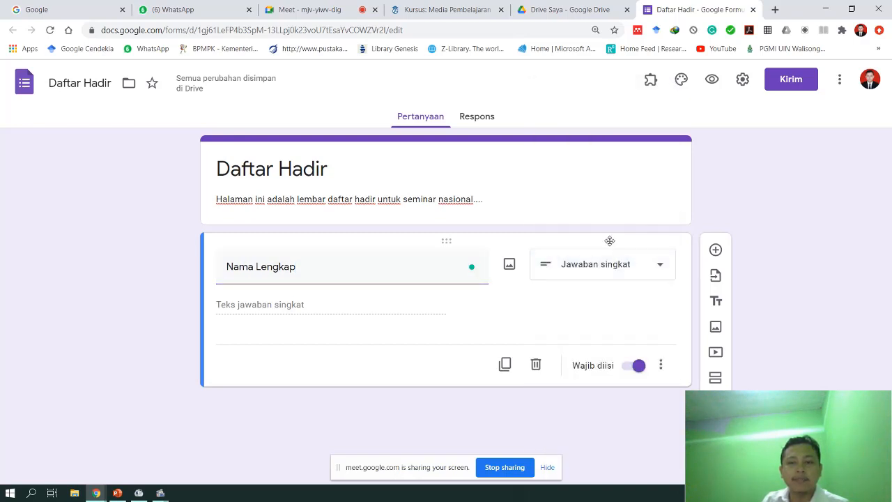
{"action": "left_click", "coordinate": [648, 271]}
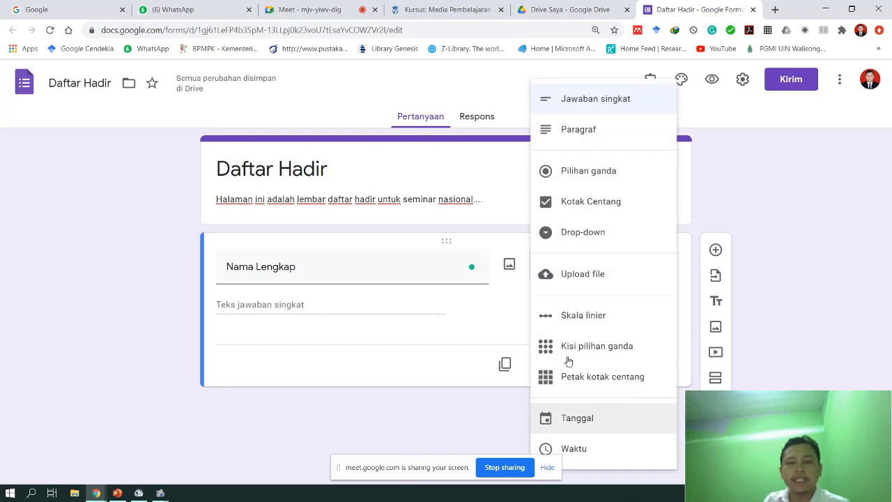
{"action": "left_click", "coordinate": [580, 110]}
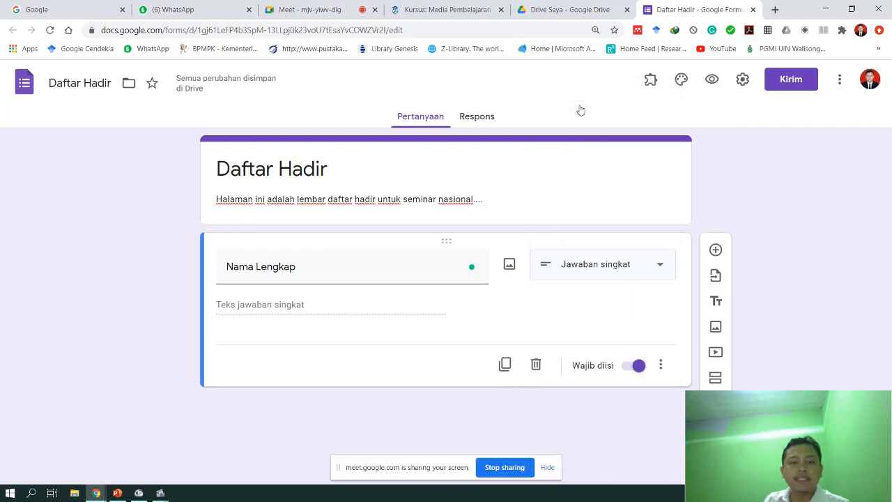
- Leave the Wajib diisi toggle on so Nama Lengkap stays required
{"action": "left_click", "coordinate": [628, 372]}
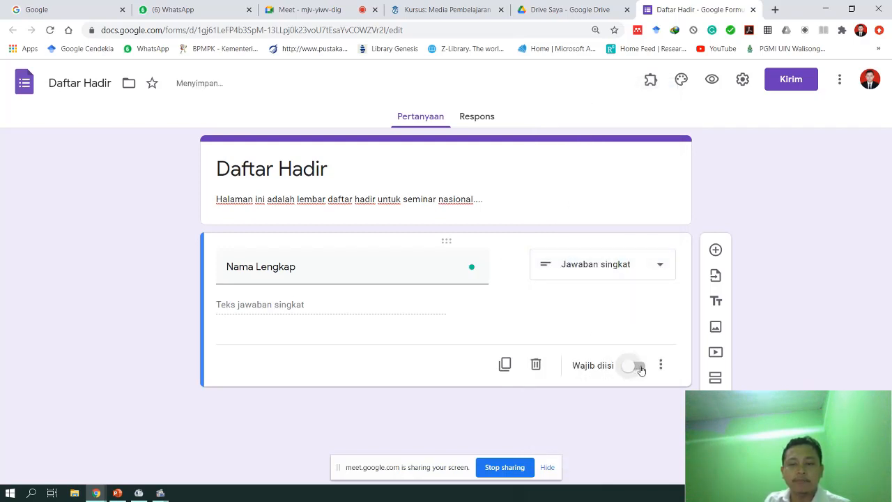
{"action": "left_click", "coordinate": [634, 369]}
{"action": "left_click", "coordinate": [632, 369]}
{"action": "left_click", "coordinate": [635, 369]}
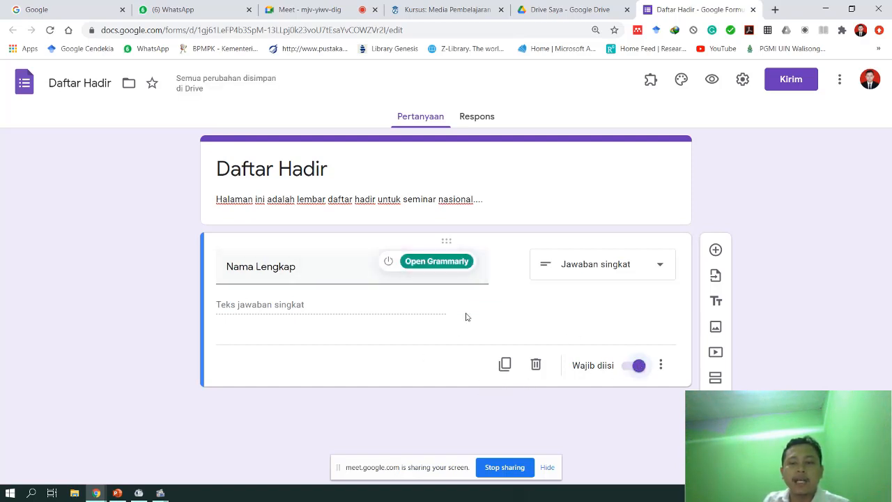
{"action": "left_click", "coordinate": [636, 368]}
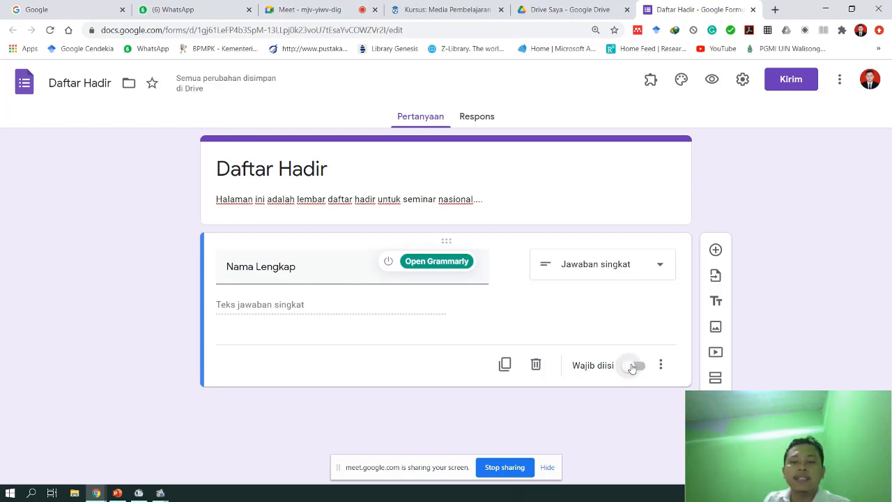
{"action": "left_click", "coordinate": [638, 368]}
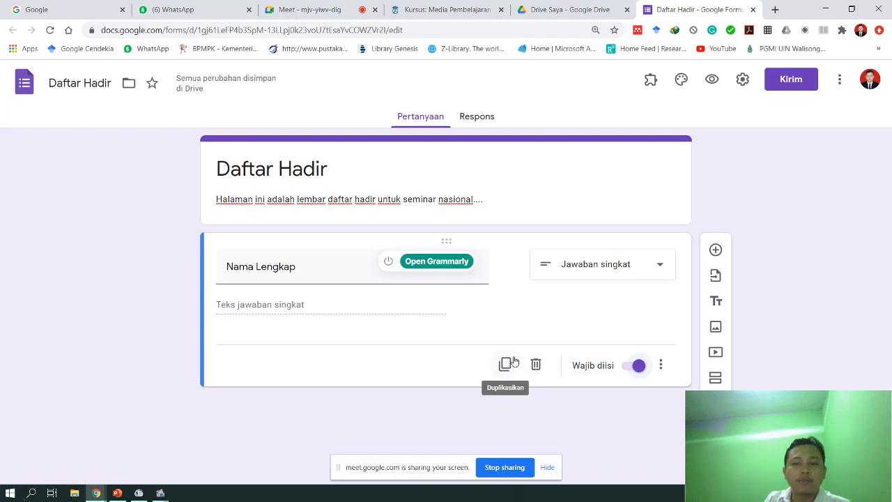
- Duplicate the Nama Lengkap question and retitle the copy 'Jenis Kelamin'
{"action": "left_click", "coordinate": [506, 365]}
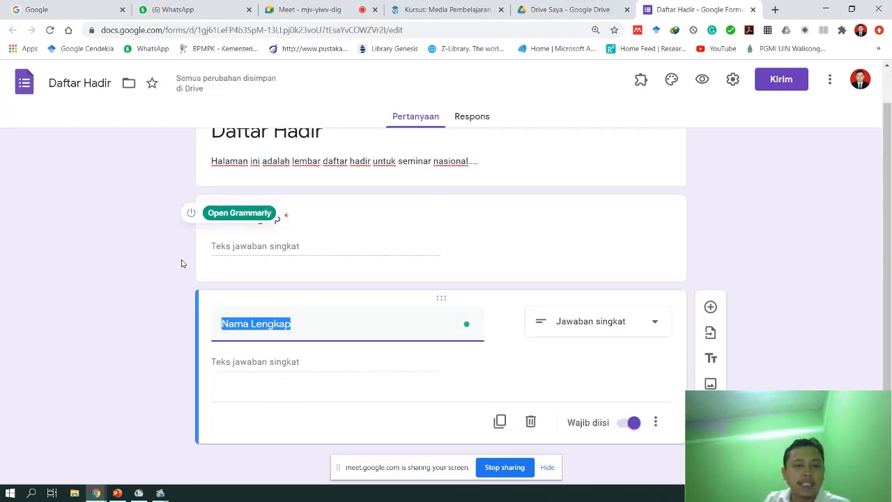
{"action": "left_click", "coordinate": [158, 261]}
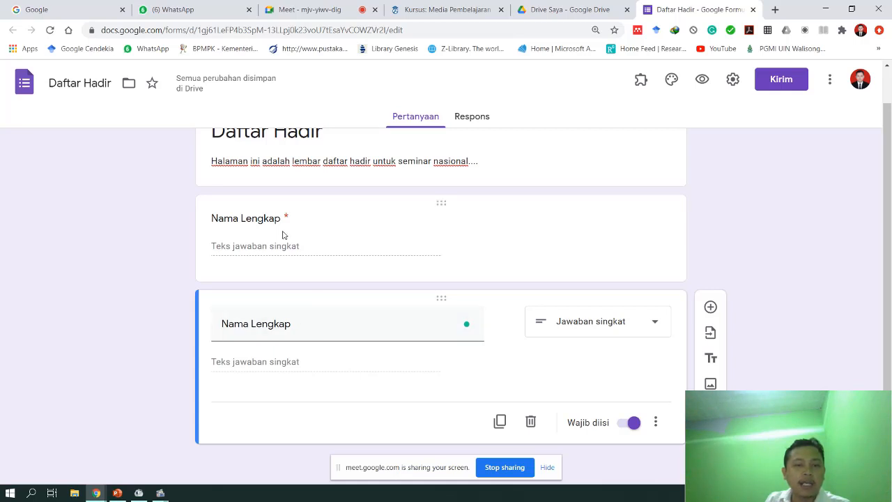
{"action": "triple_click", "coordinate": [296, 318]}
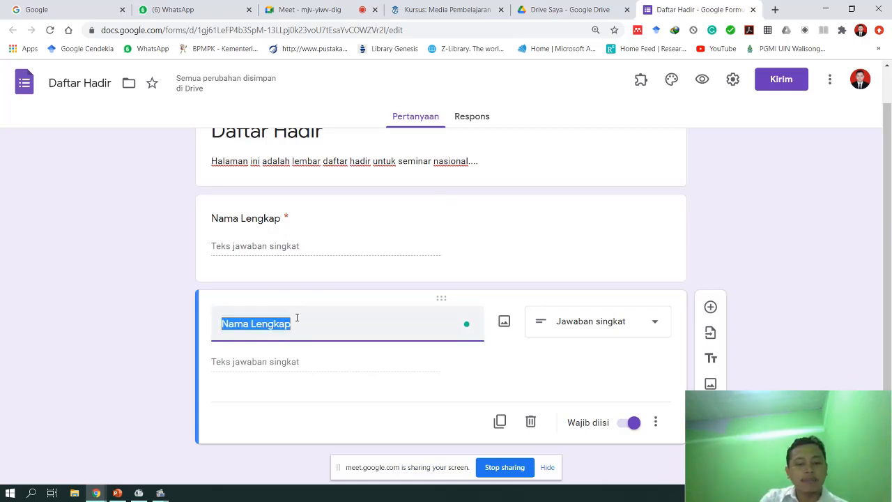
{"action": "type", "text": "K"}
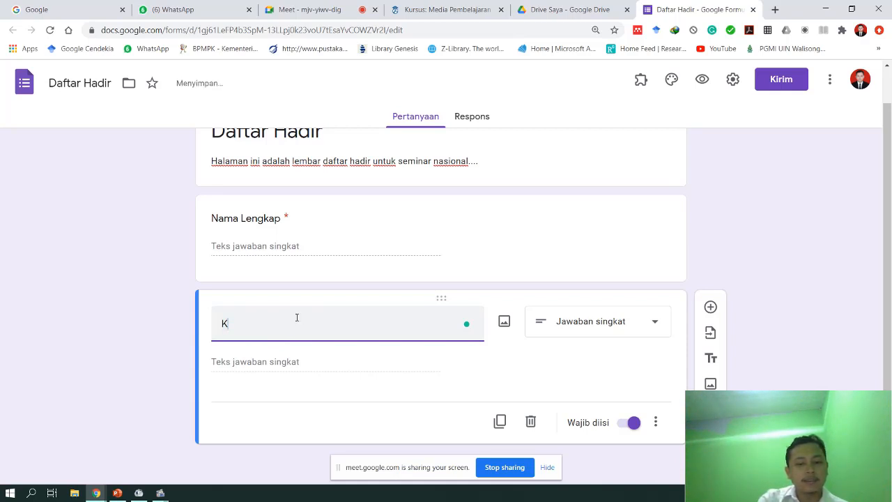
{"action": "type", "text": "elas"}
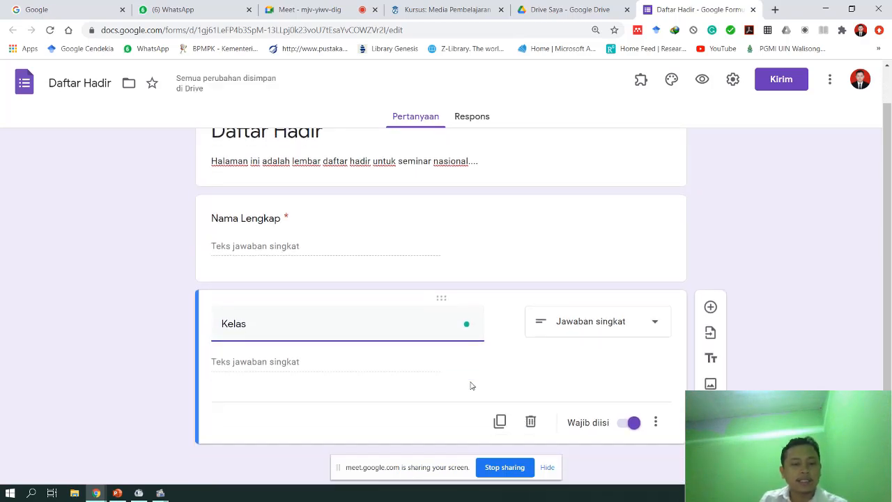
{"action": "key", "text": "ctrl+a"}
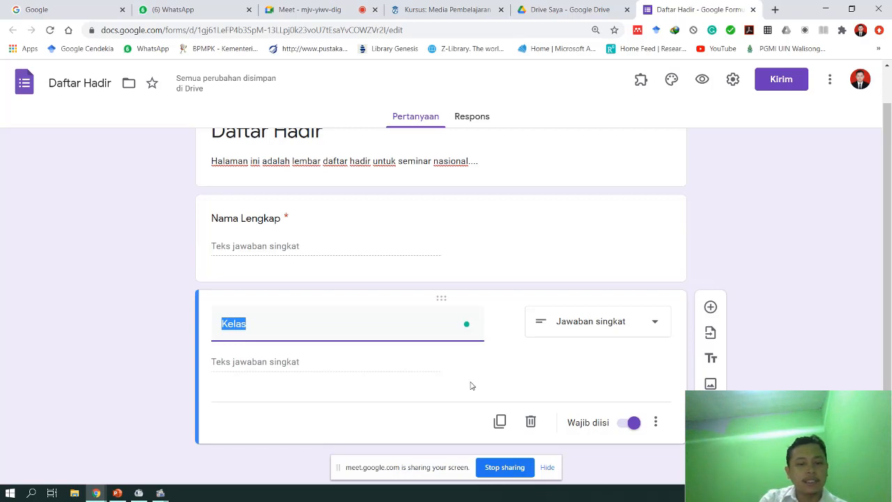
{"action": "type", "text": "Jenis Kelamin"}
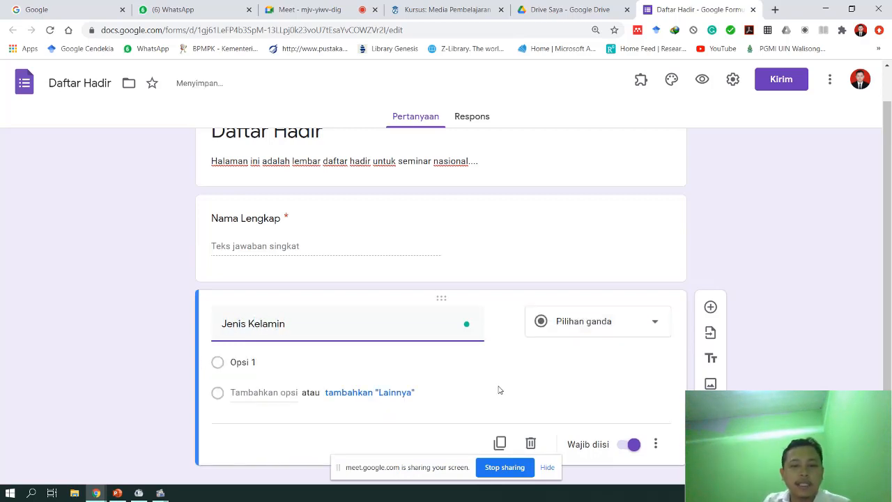
- Keep Jenis Kelamin as Pilihan ganda with options Laki-laki and Perempuan
{"action": "left_click", "coordinate": [630, 330]}
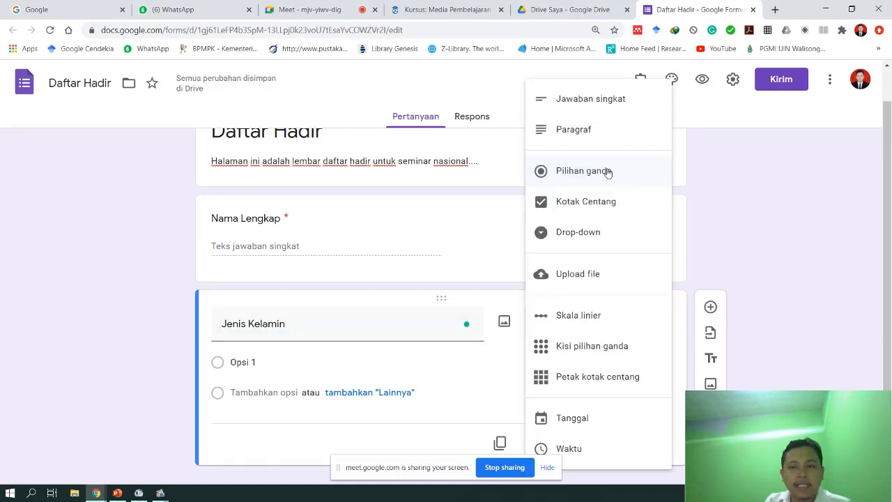
{"action": "left_click", "coordinate": [557, 174]}
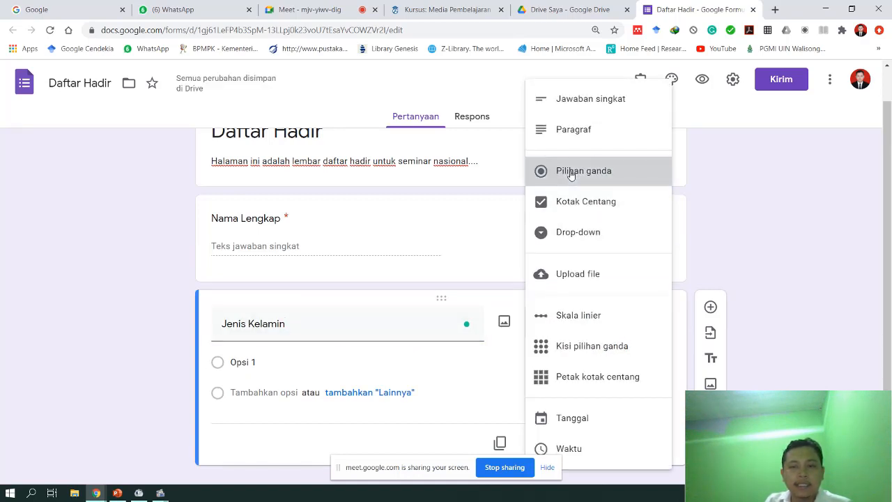
{"action": "left_click", "coordinate": [285, 357]}
{"action": "type", "text": "Lak"}
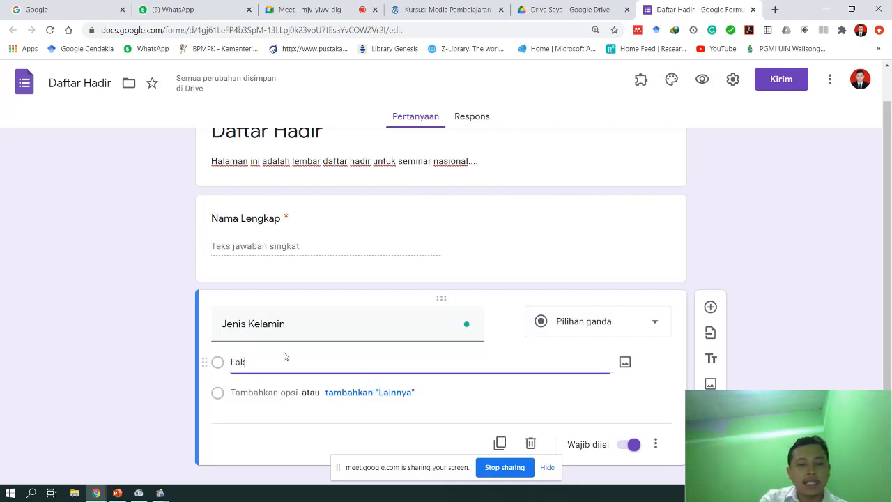
{"action": "type", "text": "i-k"}
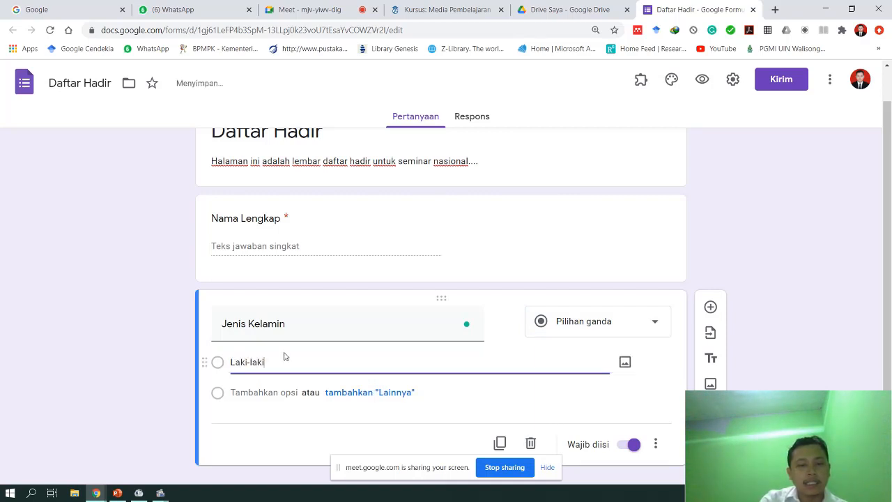
{"action": "left_click", "coordinate": [265, 395]}
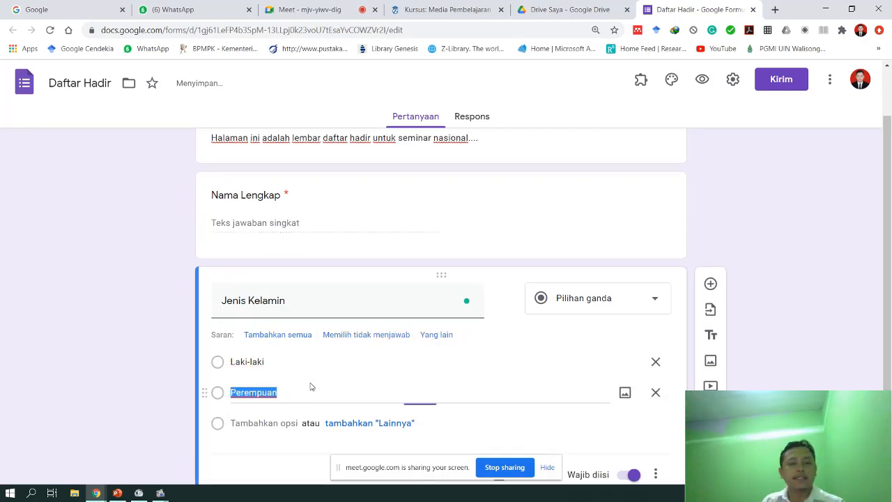
- Check the Laki-laki option and open the insert-image window for Jenis Kelamin
{"action": "left_click", "coordinate": [272, 362]}
{"action": "left_click", "coordinate": [279, 390]}
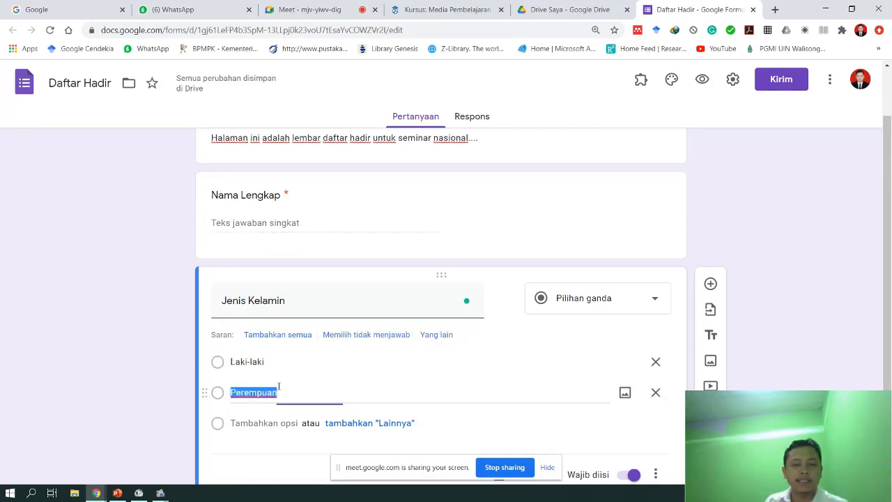
{"action": "left_click", "coordinate": [343, 359]}
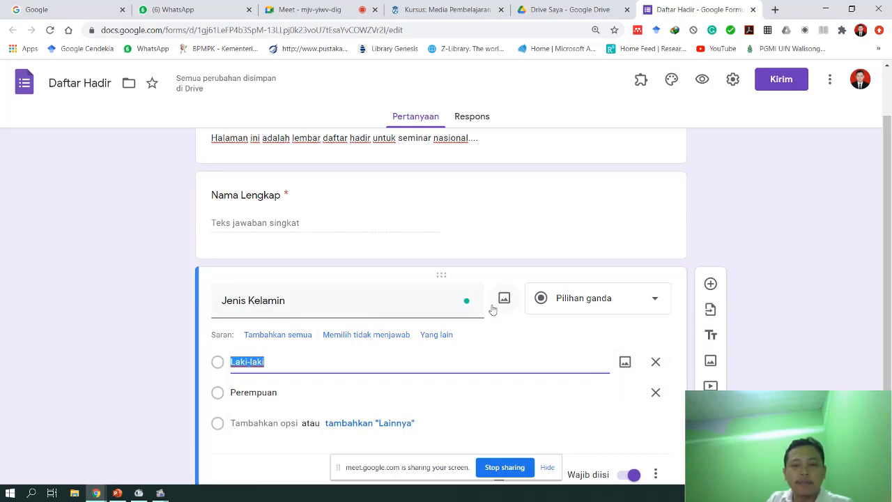
{"action": "left_click", "coordinate": [361, 302]}
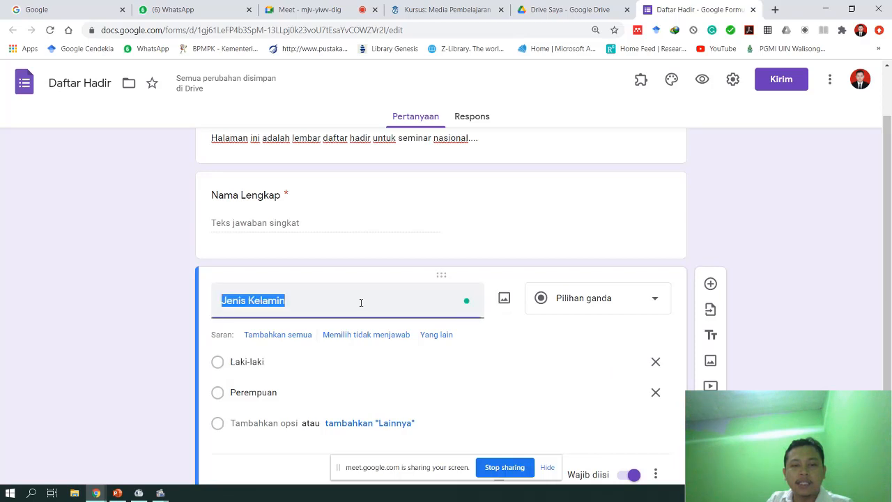
{"action": "left_click", "coordinate": [505, 299]}
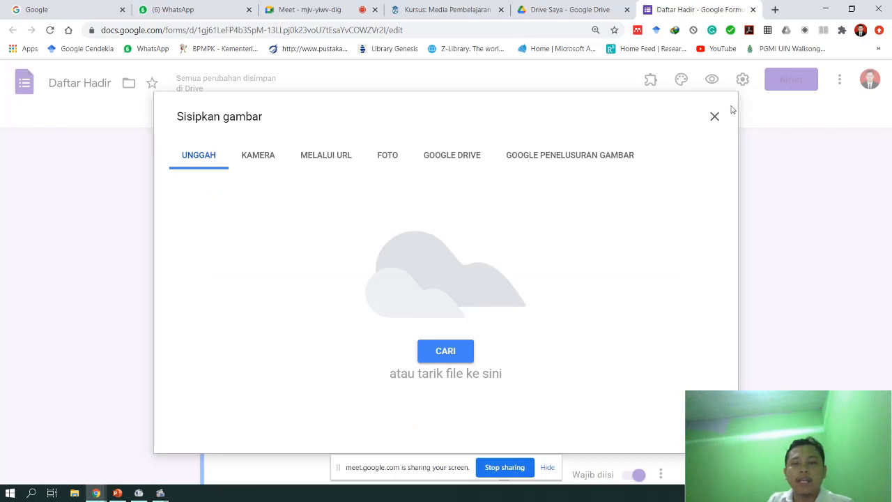
{"action": "left_click", "coordinate": [715, 117]}
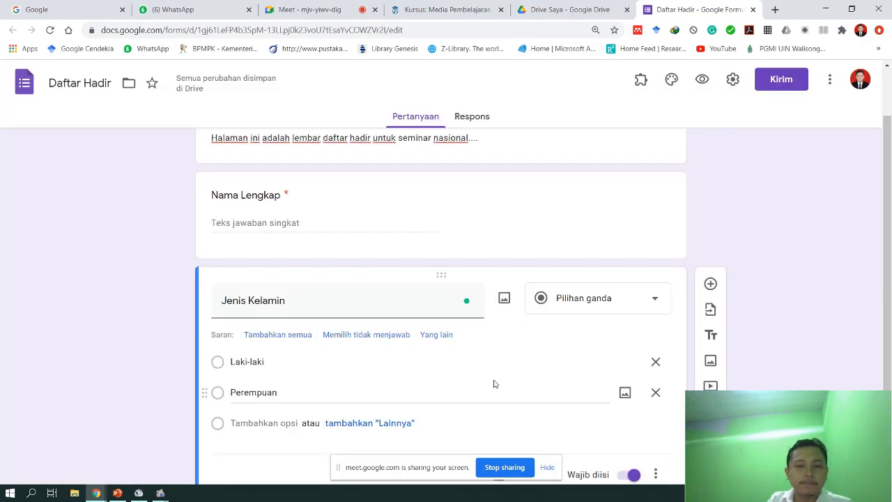
{"action": "scroll", "coordinate": [493, 384], "scroll_direction": "up", "scroll_amount": 2}
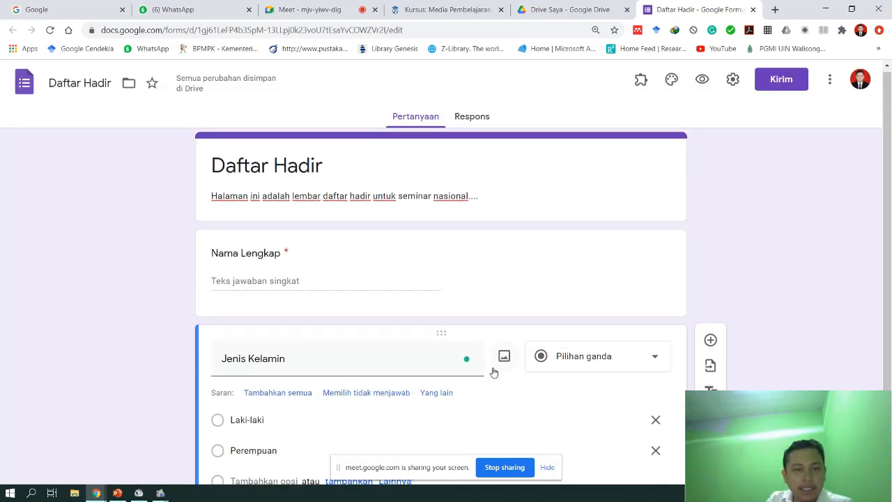
{"action": "scroll", "coordinate": [493, 373], "scroll_direction": "down", "scroll_amount": 2}
{"action": "scroll", "coordinate": [493, 371], "scroll_direction": "up", "scroll_amount": 2}
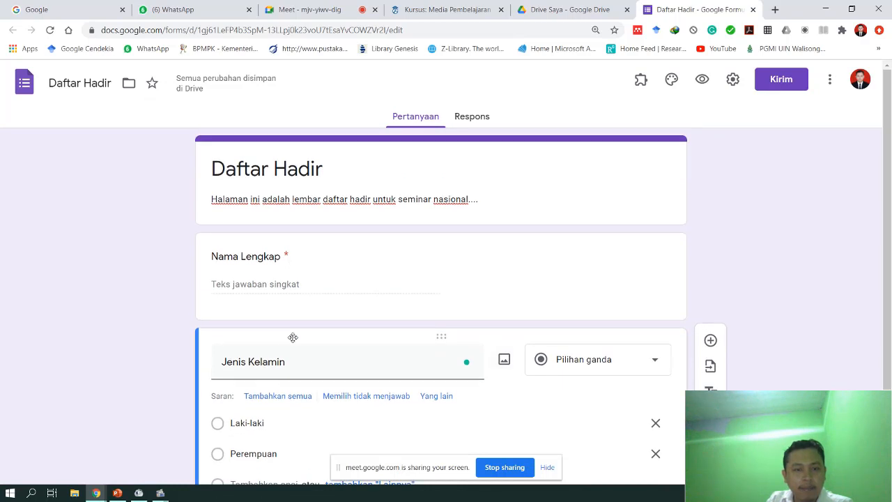
{"action": "scroll", "coordinate": [294, 338], "scroll_direction": "down", "scroll_amount": 2}
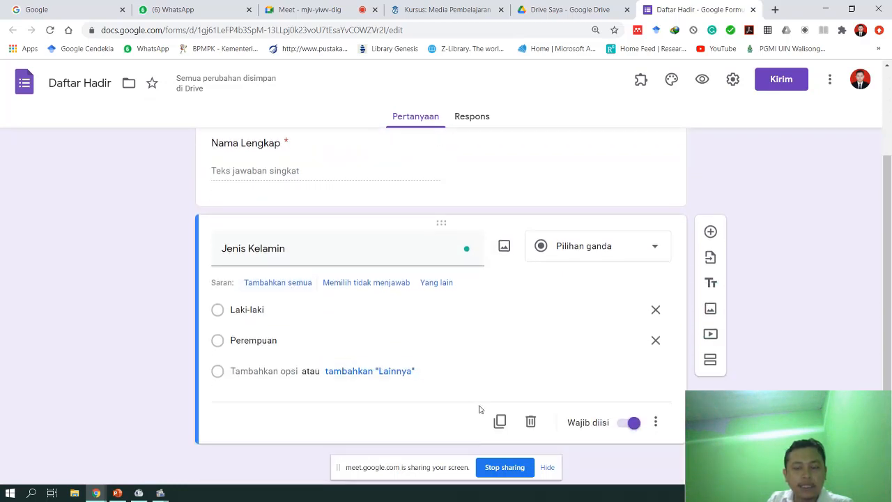
{"action": "scroll", "coordinate": [486, 407], "scroll_direction": "up", "scroll_amount": 2}
{"action": "scroll", "coordinate": [492, 405], "scroll_direction": "down", "scroll_amount": 1}
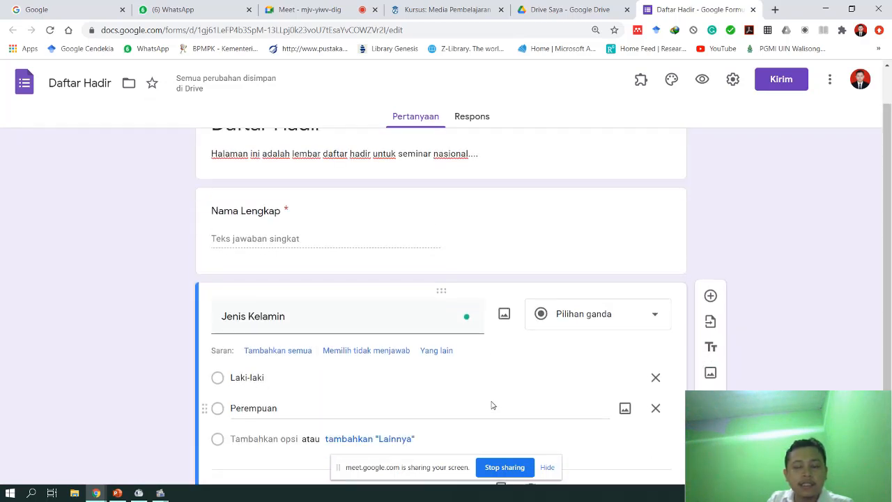
{"action": "scroll", "coordinate": [492, 405], "scroll_direction": "up", "scroll_amount": 1}
{"action": "scroll", "coordinate": [492, 405], "scroll_direction": "down", "scroll_amount": 2}
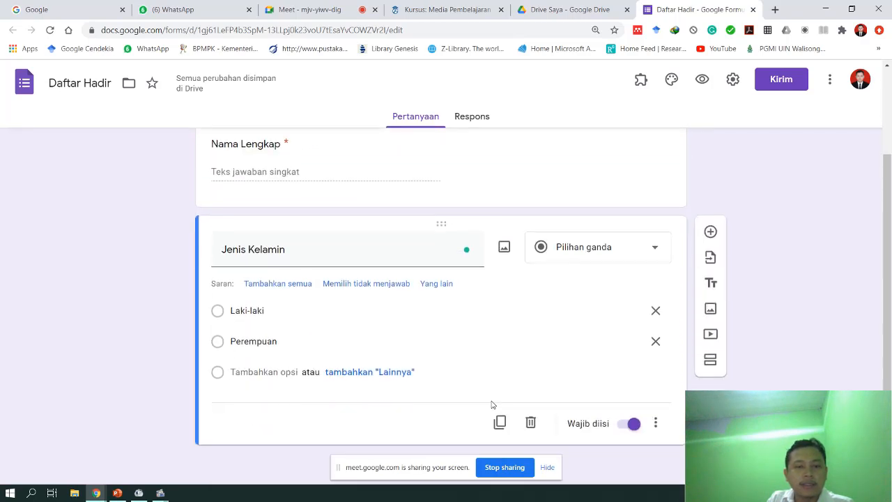
{"action": "scroll", "coordinate": [491, 403], "scroll_direction": "up", "scroll_amount": 2}
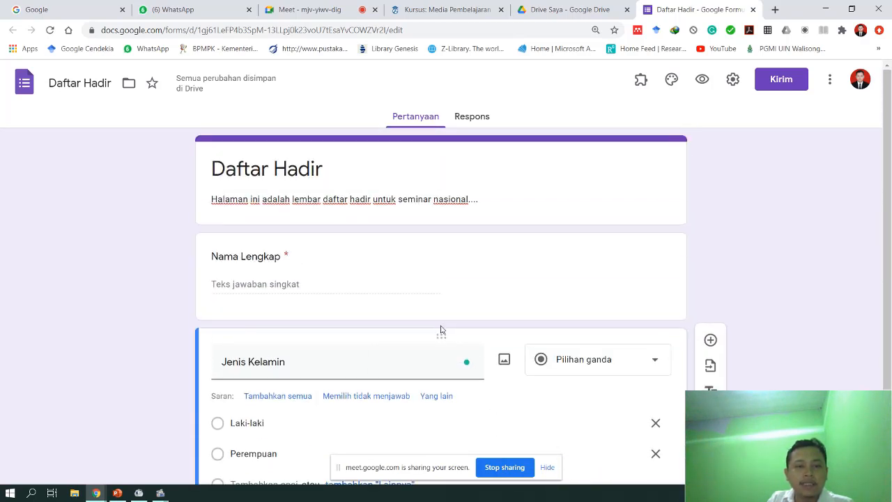
{"action": "left_click", "coordinate": [452, 270]}
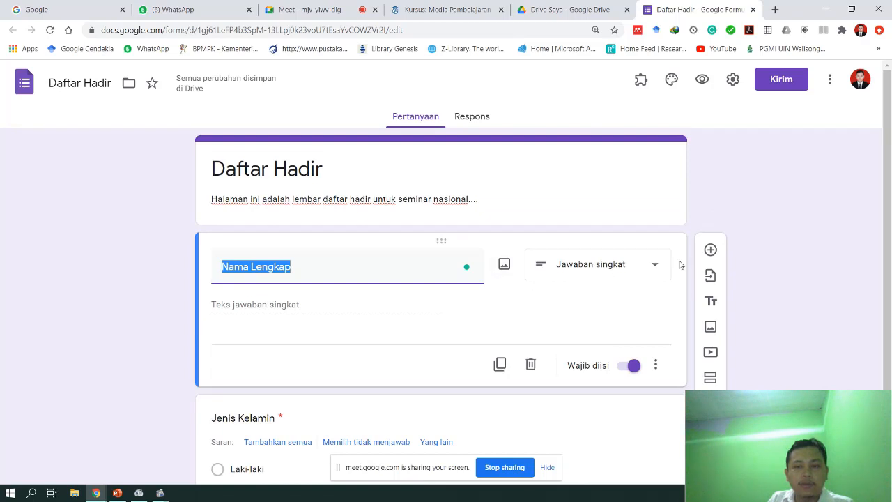
{"action": "scroll", "coordinate": [557, 328], "scroll_direction": "down", "scroll_amount": 2}
{"action": "left_click", "coordinate": [590, 334]}
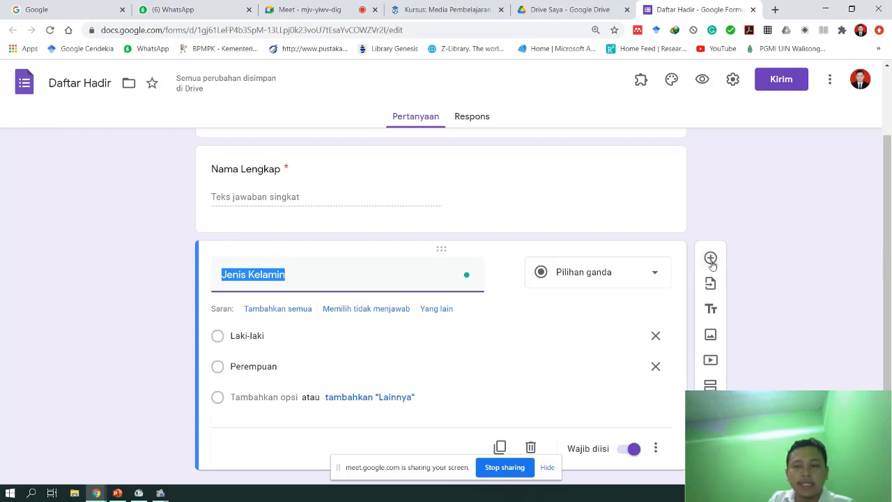
- Add a required 'Tanggal Lahir' question with the Tanggal (date) answer type
{"action": "left_click", "coordinate": [712, 258]}
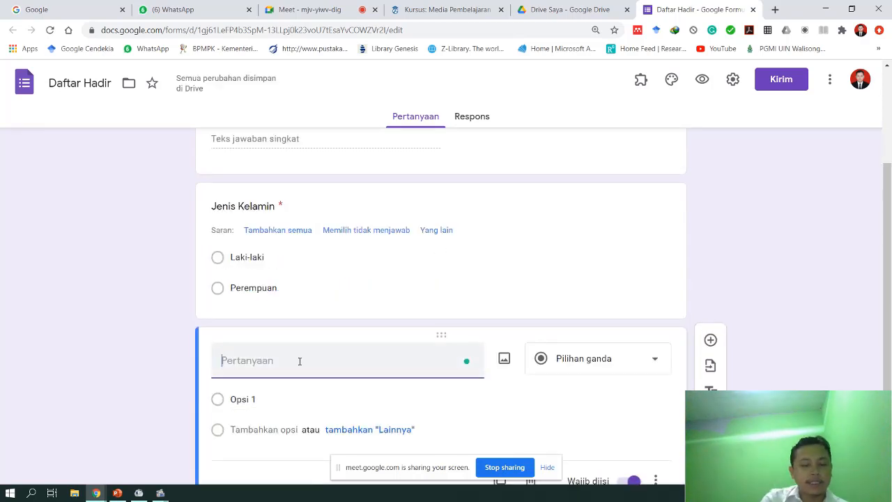
{"action": "type", "text": "Tanggal Lahir"}
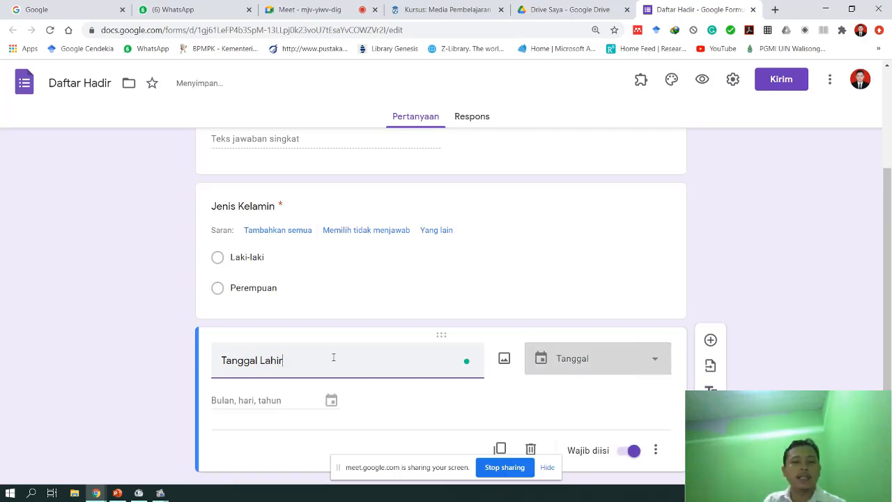
{"action": "left_click", "coordinate": [582, 365]}
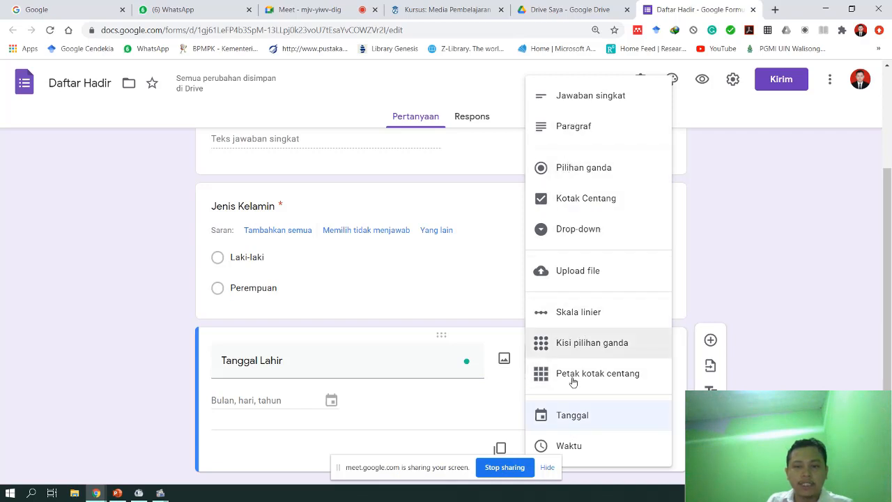
{"action": "left_click", "coordinate": [575, 423]}
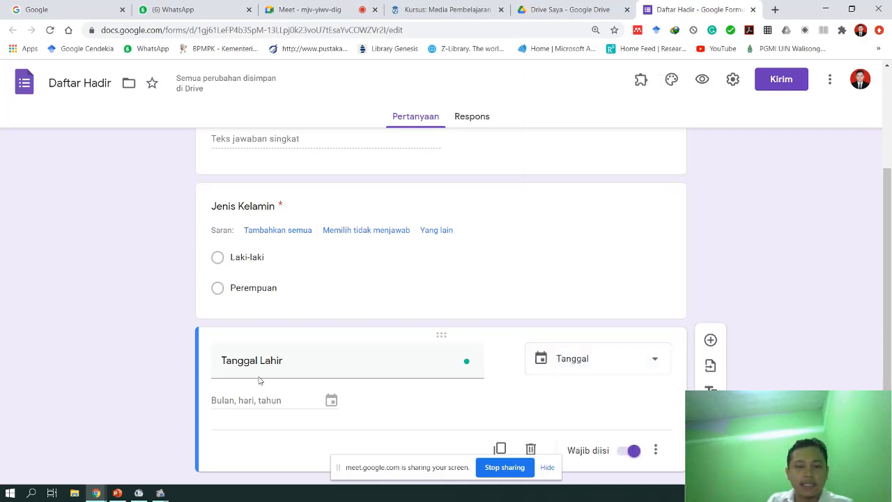
{"action": "left_click", "coordinate": [610, 350]}
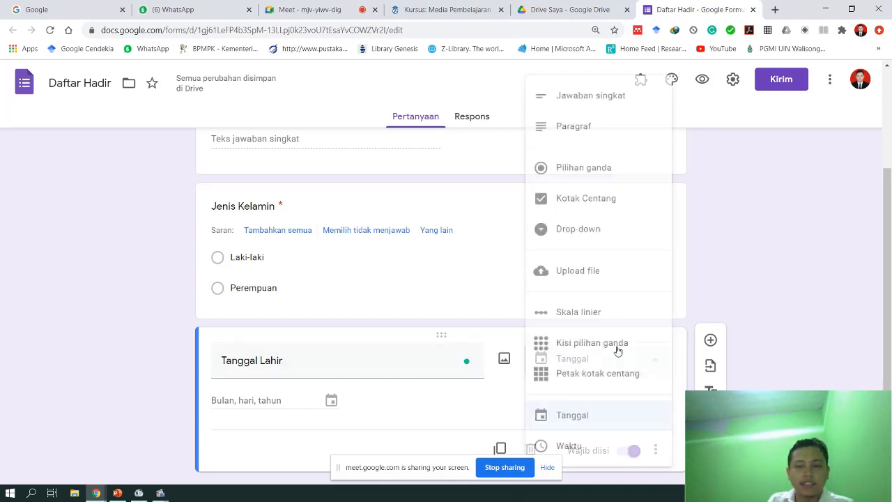
{"action": "left_click", "coordinate": [577, 424]}
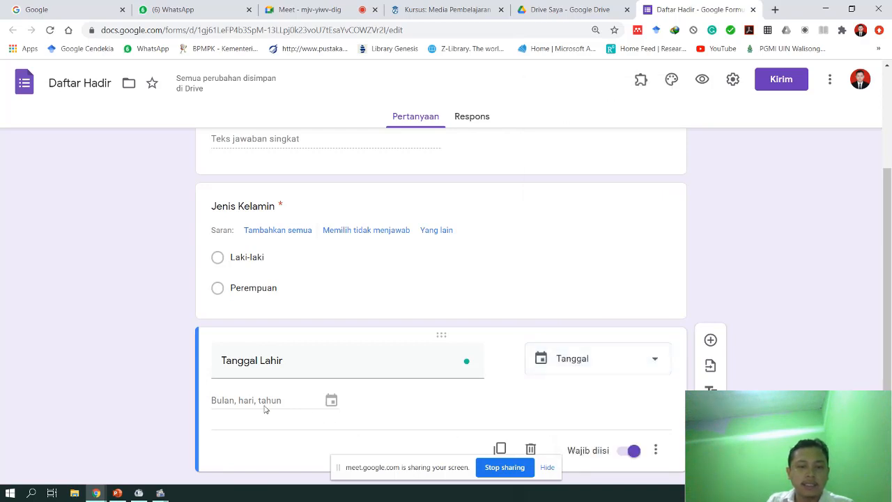
{"action": "scroll", "coordinate": [264, 409], "scroll_direction": "down", "scroll_amount": 1}
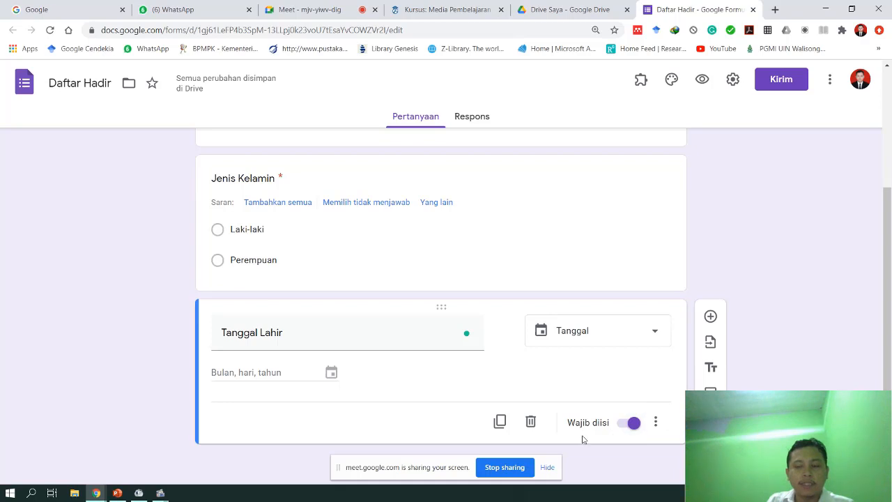
{"action": "scroll", "coordinate": [583, 439], "scroll_direction": "up", "scroll_amount": 3}
{"action": "scroll", "coordinate": [582, 437], "scroll_direction": "down", "scroll_amount": 2}
{"action": "scroll", "coordinate": [583, 436], "scroll_direction": "up", "scroll_amount": 2}
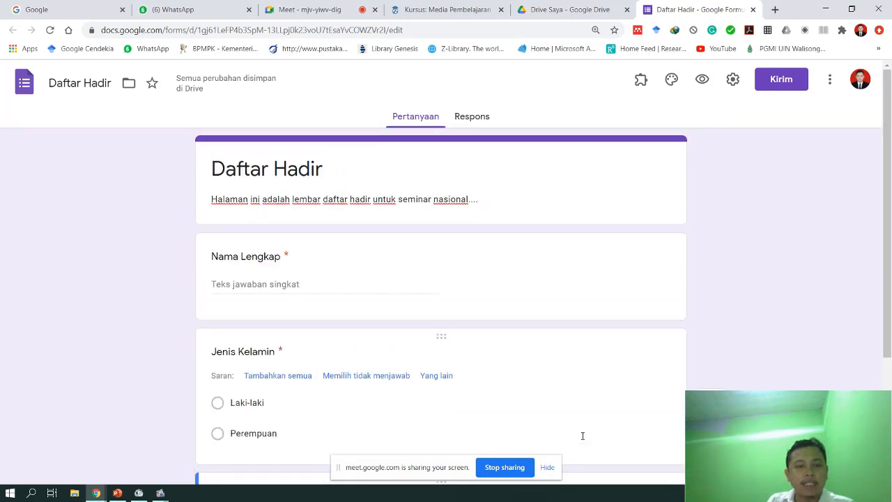
{"action": "scroll", "coordinate": [583, 436], "scroll_direction": "down", "scroll_amount": 1}
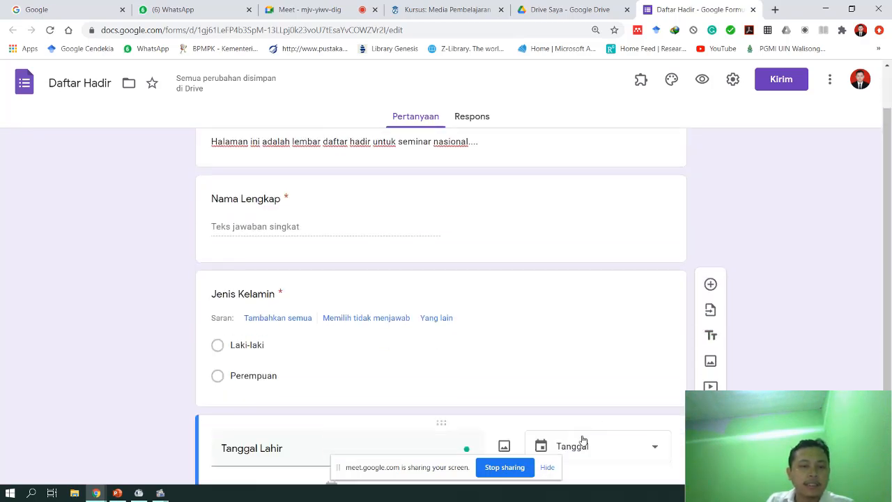
{"action": "scroll", "coordinate": [581, 439], "scroll_direction": "down", "scroll_amount": 2}
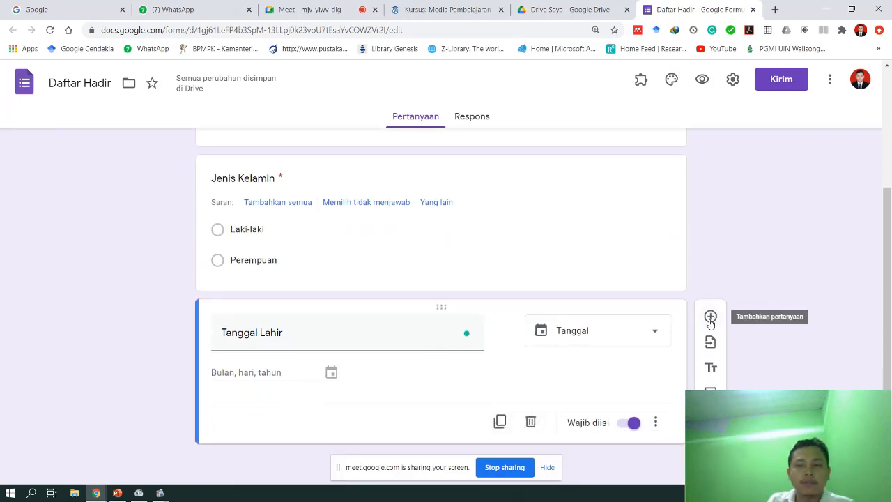
- Add a 'Nomor Telepon' question with the Jawaban singkat type after Tanggal Lahir
{"action": "left_click", "coordinate": [710, 319]}
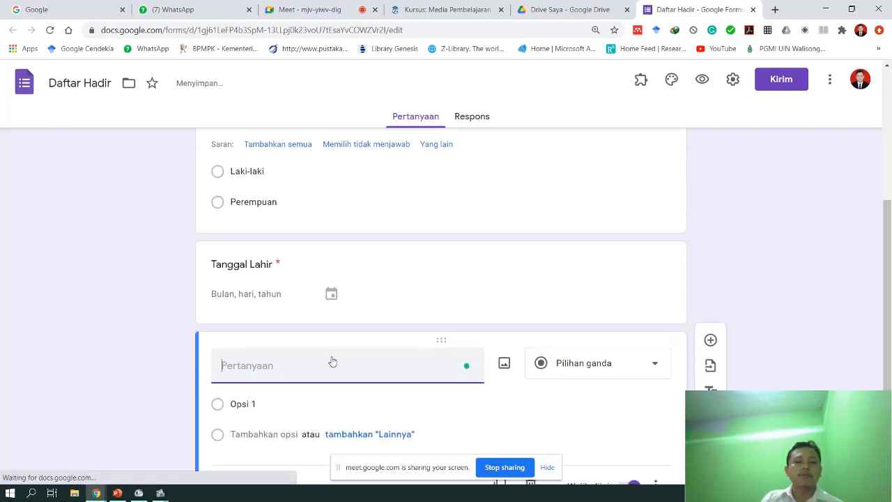
{"action": "type", "text": "Nomor"}
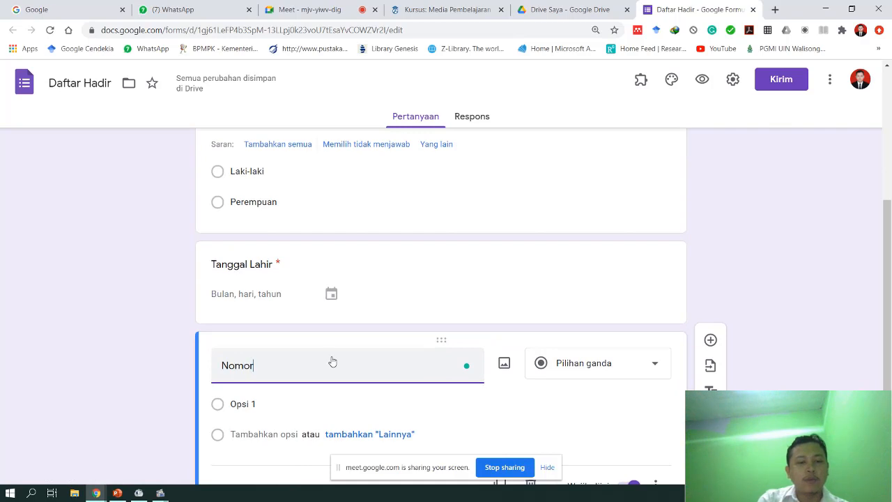
{"action": "type", "text": " Tel"}
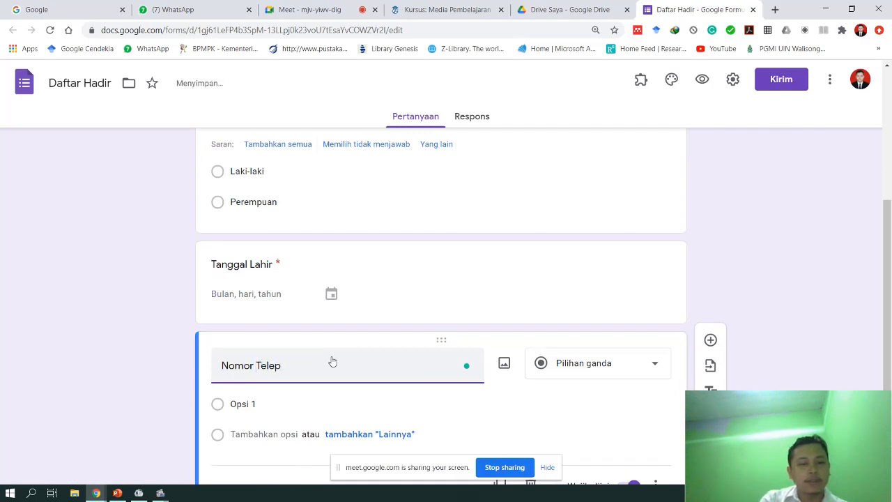
{"action": "type", "text": "ep"}
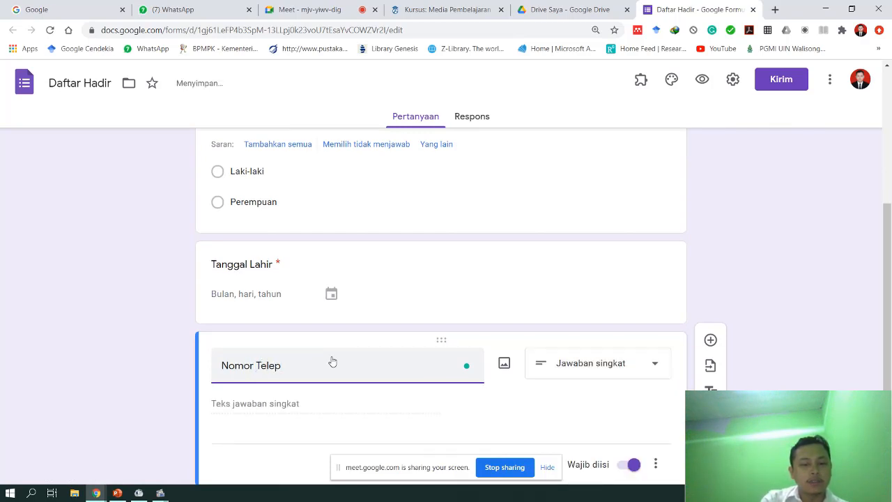
{"action": "type", "text": "on"}
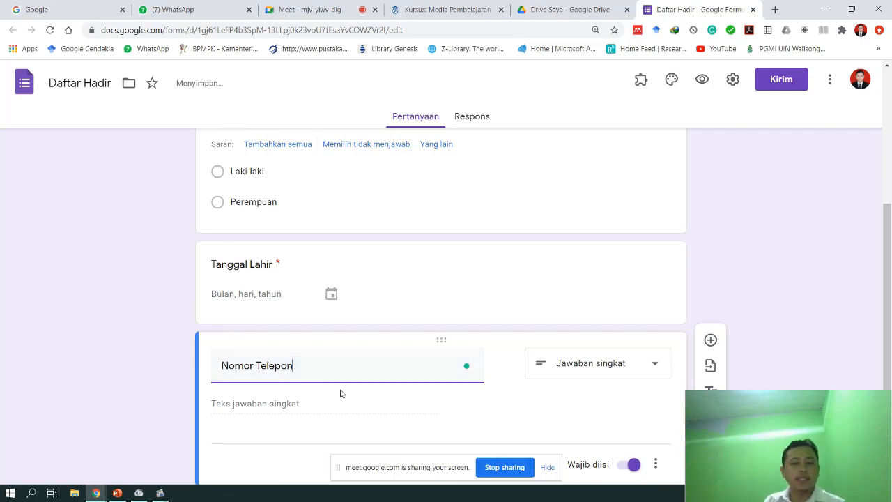
{"action": "scroll", "coordinate": [531, 388], "scroll_direction": "down", "scroll_amount": 1}
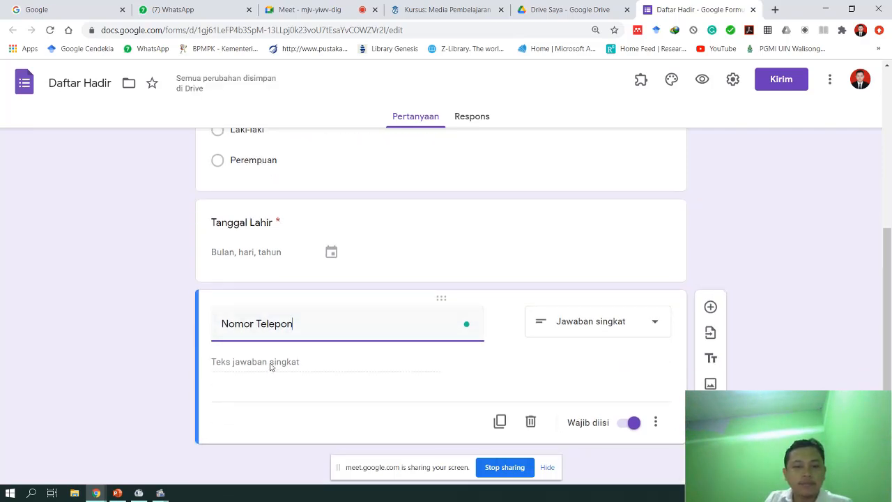
{"action": "left_click", "coordinate": [233, 362]}
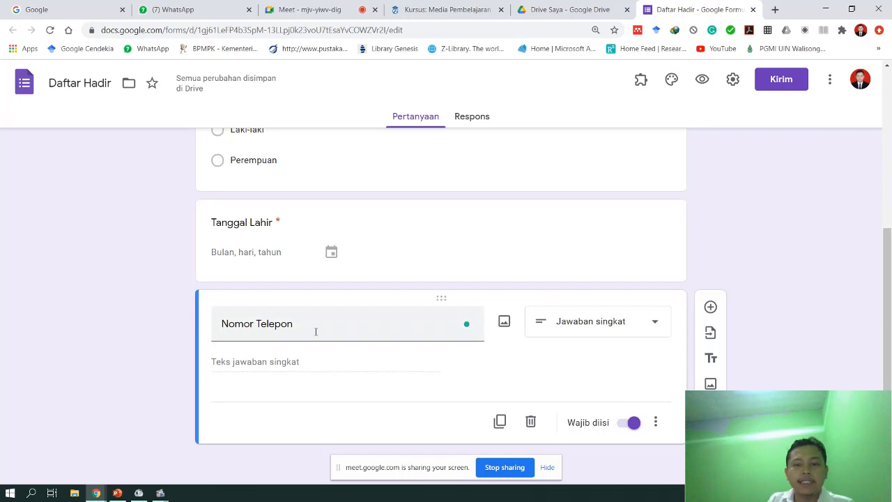
{"action": "left_click", "coordinate": [598, 322]}
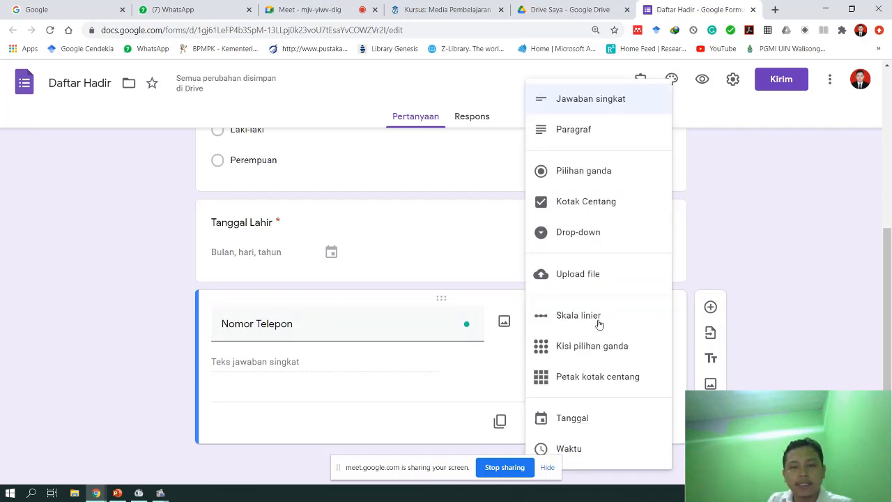
{"action": "left_click", "coordinate": [588, 109]}
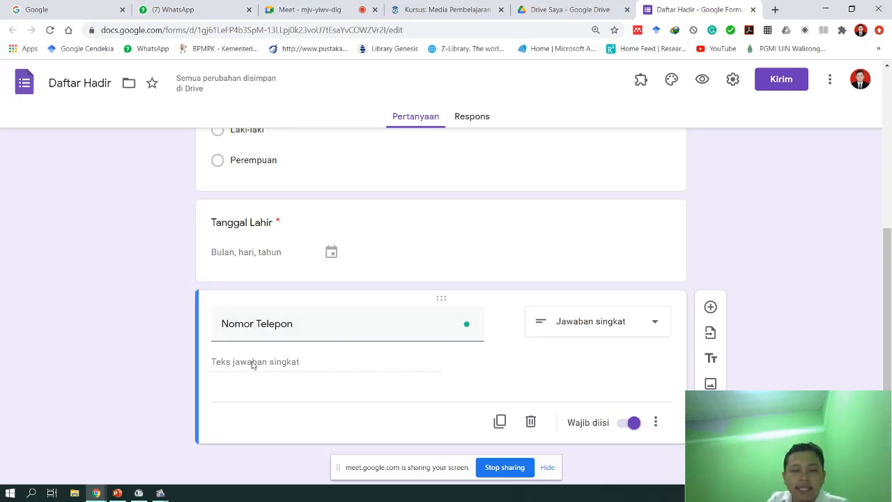
- Turn on response validation for Nomor Telepon with the Angka (number) check
{"action": "left_click", "coordinate": [656, 425]}
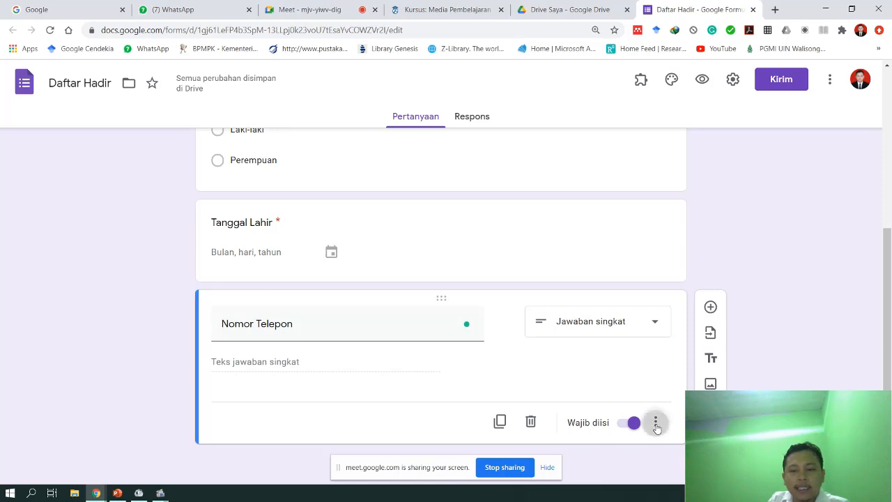
{"action": "left_click", "coordinate": [640, 360]}
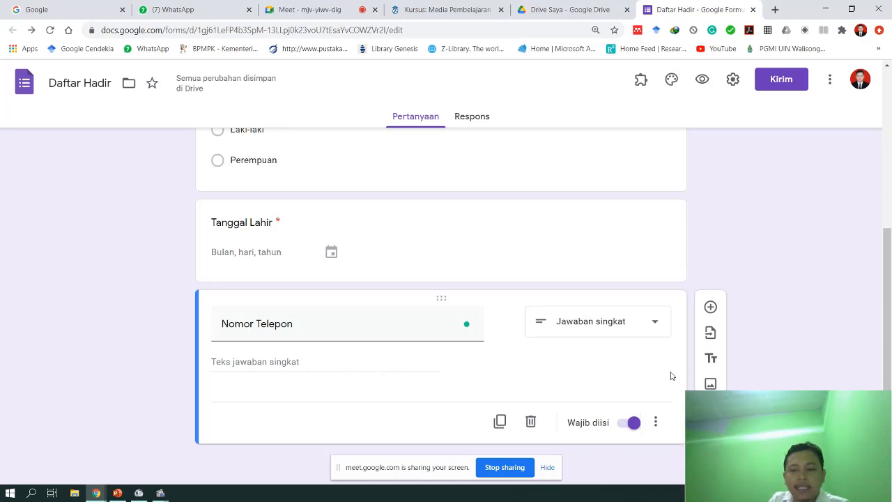
{"action": "left_click_drag", "start_coordinate": [810, 439], "coordinate": [113, 446]}
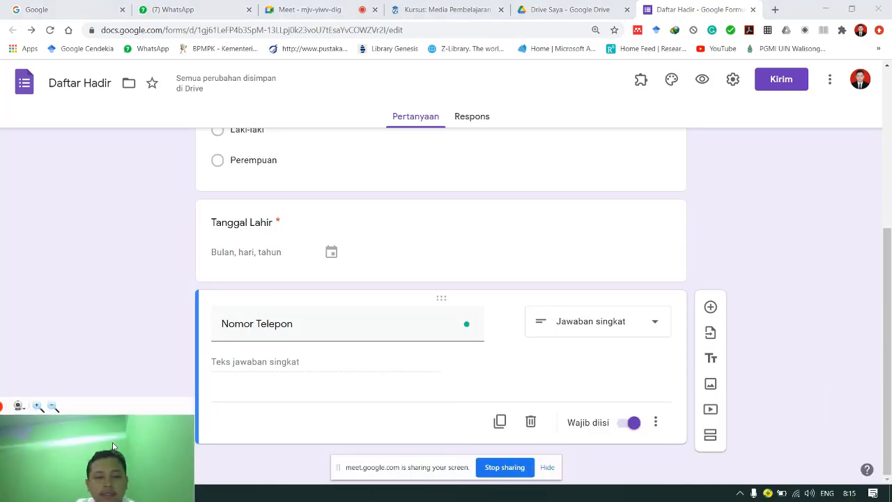
{"action": "left_click", "coordinate": [659, 426]}
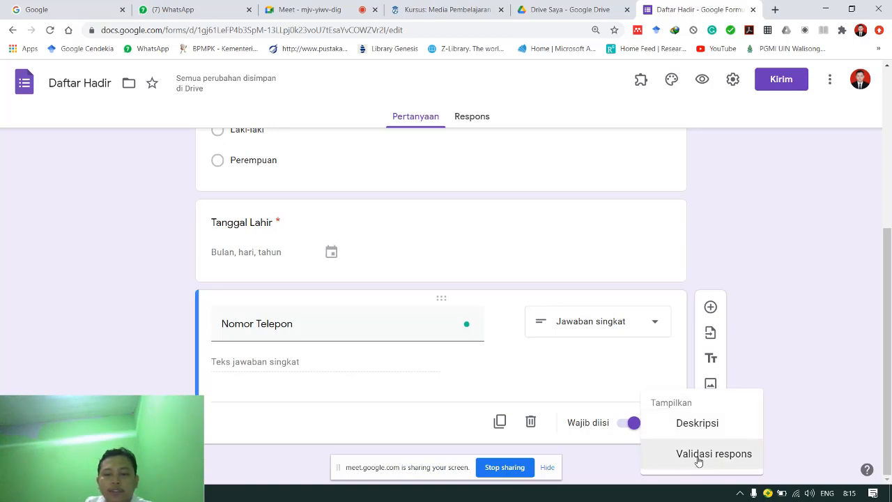
{"action": "left_click", "coordinate": [698, 454]}
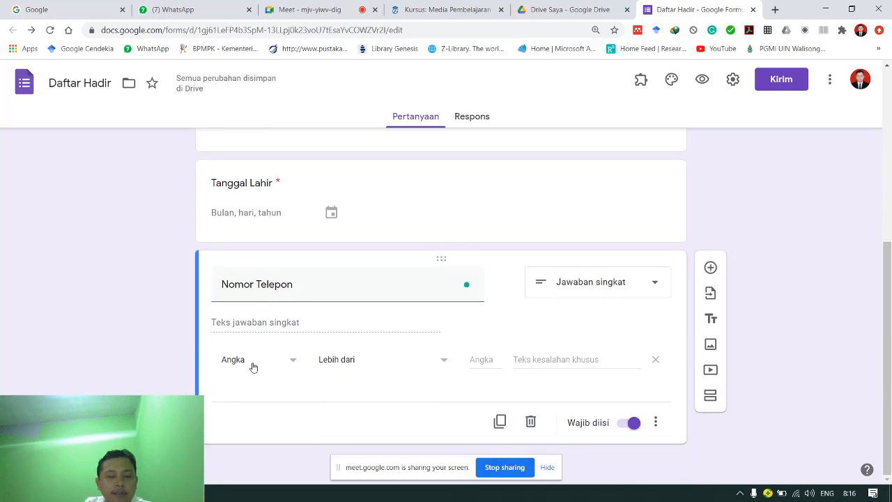
{"action": "left_click", "coordinate": [279, 366]}
{"action": "left_click", "coordinate": [280, 366]}
{"action": "left_click", "coordinate": [275, 364]}
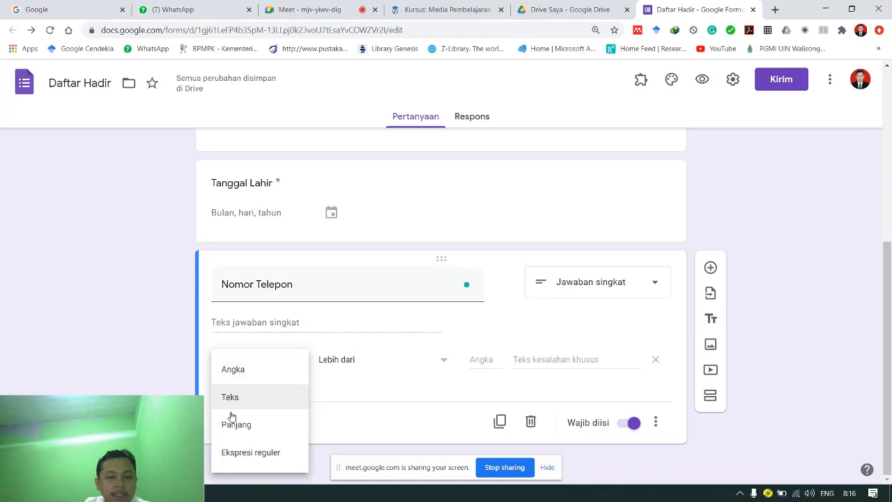
{"action": "left_click", "coordinate": [237, 380]}
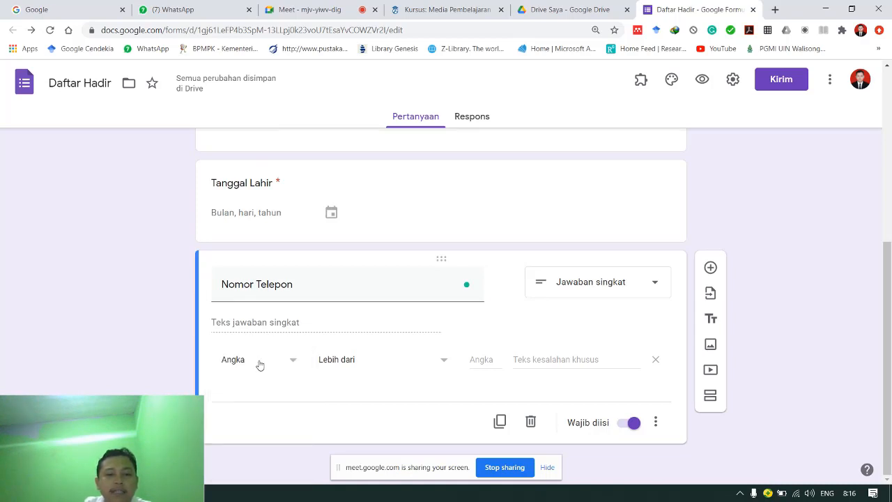
- Set the validation condition to Lebih dari 10
{"action": "left_click", "coordinate": [372, 367]}
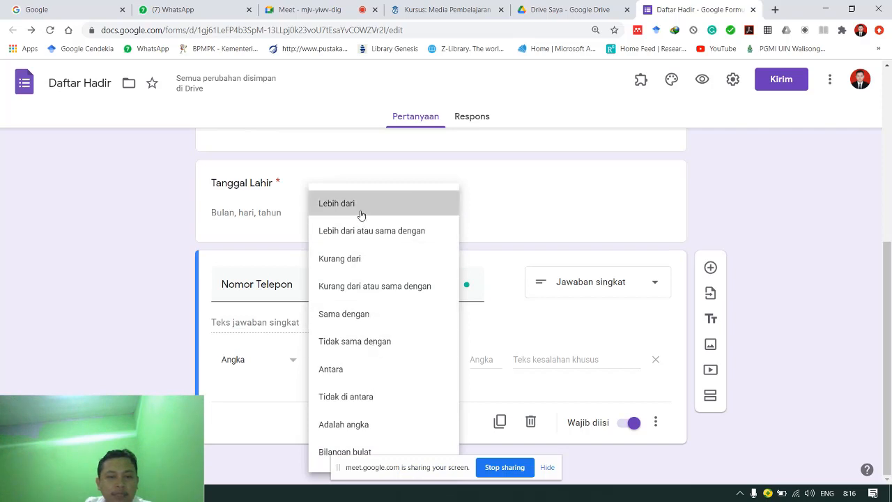
{"action": "left_click", "coordinate": [361, 215]}
{"action": "left_click", "coordinate": [370, 355]}
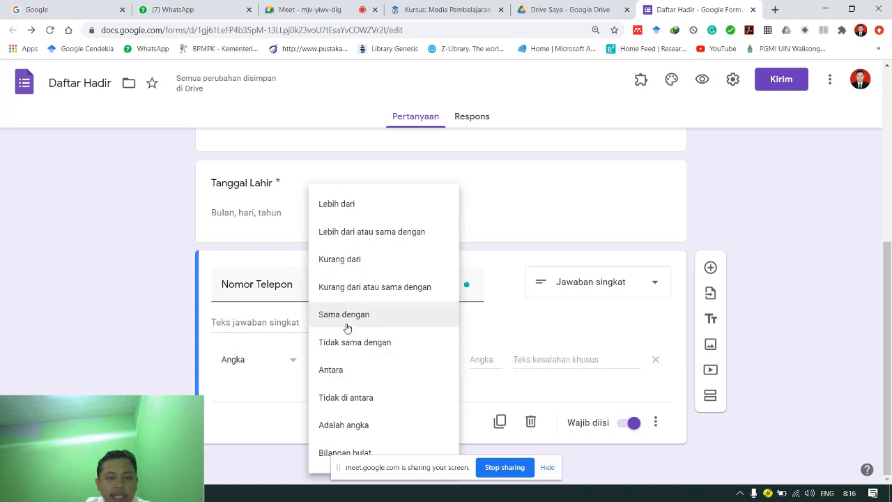
{"action": "left_click", "coordinate": [484, 386]}
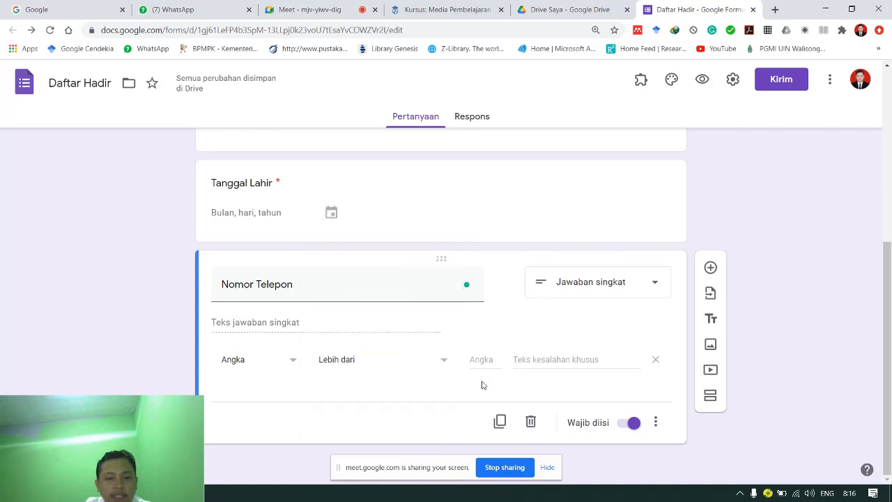
{"action": "left_click", "coordinate": [485, 359]}
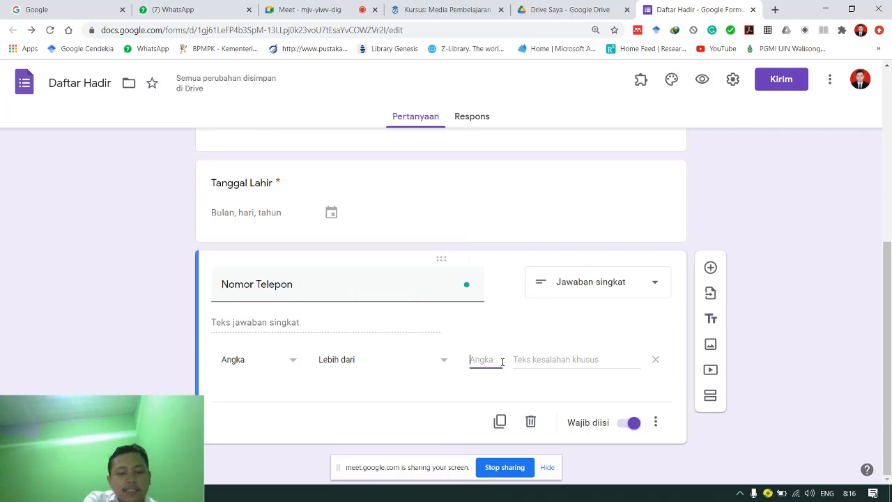
{"action": "type", "text": "10"}
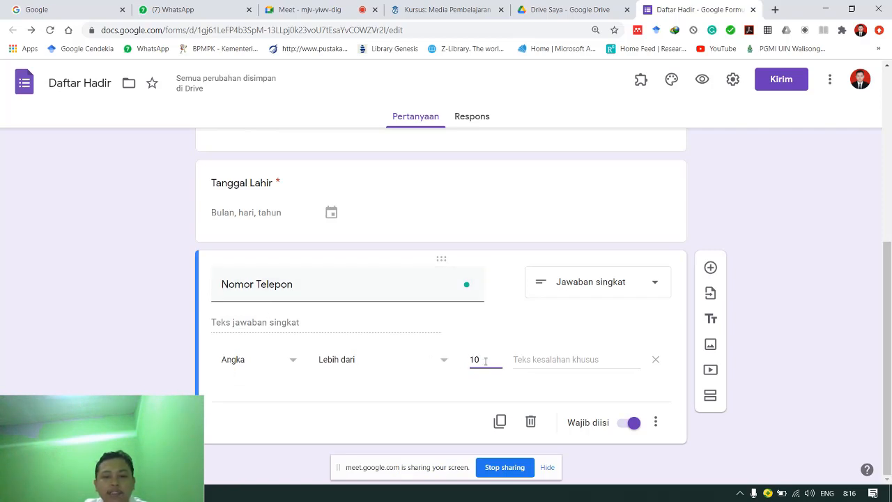
{"action": "left_click", "coordinate": [167, 426]}
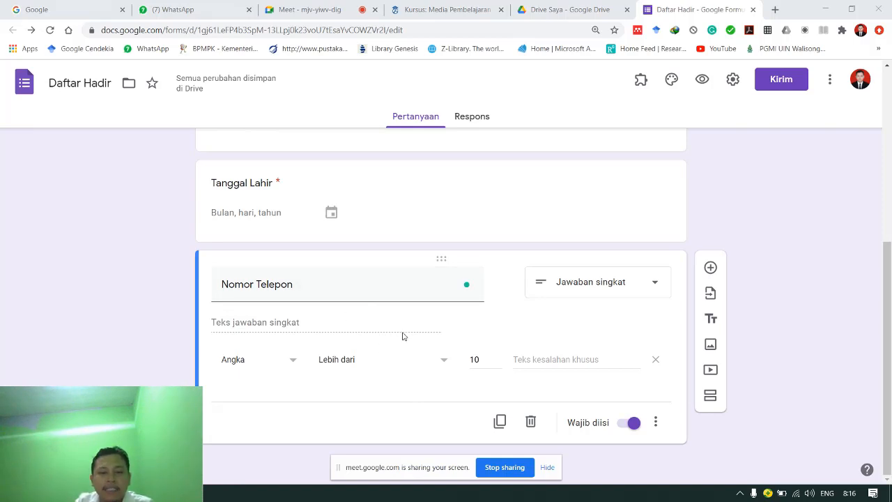
- Drag the Tanggal Lahir question above Jenis Kelamin so it follows Nama Lengkap
{"action": "scroll", "coordinate": [402, 337], "scroll_direction": "up", "scroll_amount": 2}
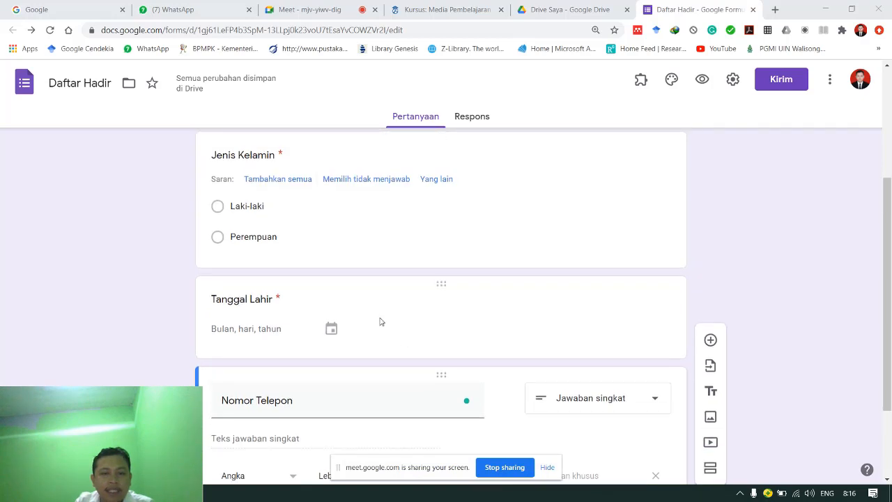
{"action": "scroll", "coordinate": [398, 412], "scroll_direction": "up", "scroll_amount": 1}
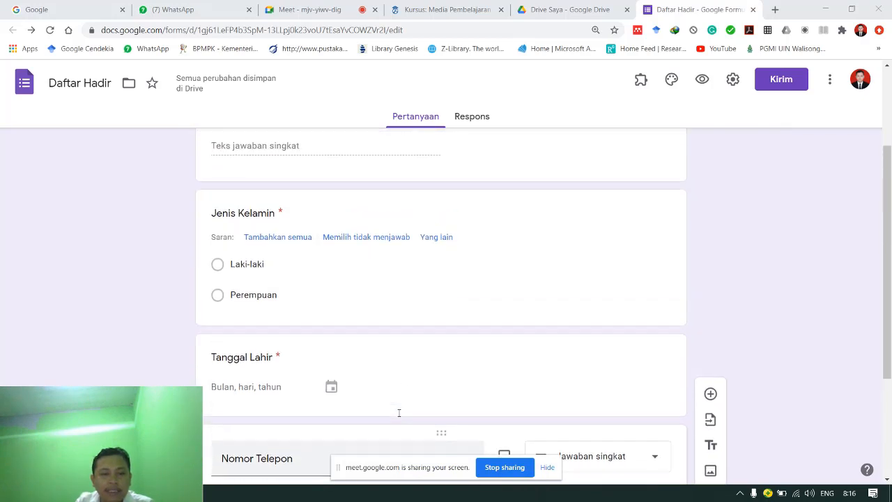
{"action": "left_click", "coordinate": [421, 427]}
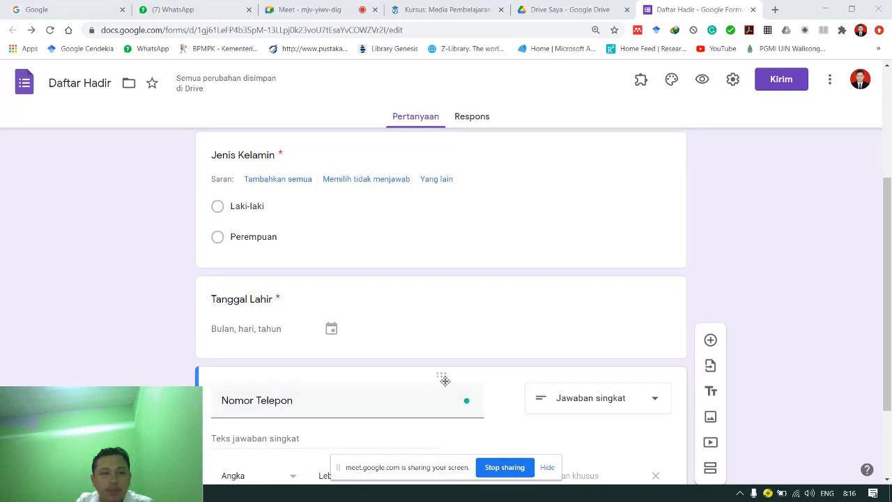
{"action": "scroll", "coordinate": [335, 374], "scroll_direction": "up", "scroll_amount": 2}
{"action": "left_click", "coordinate": [334, 396]}
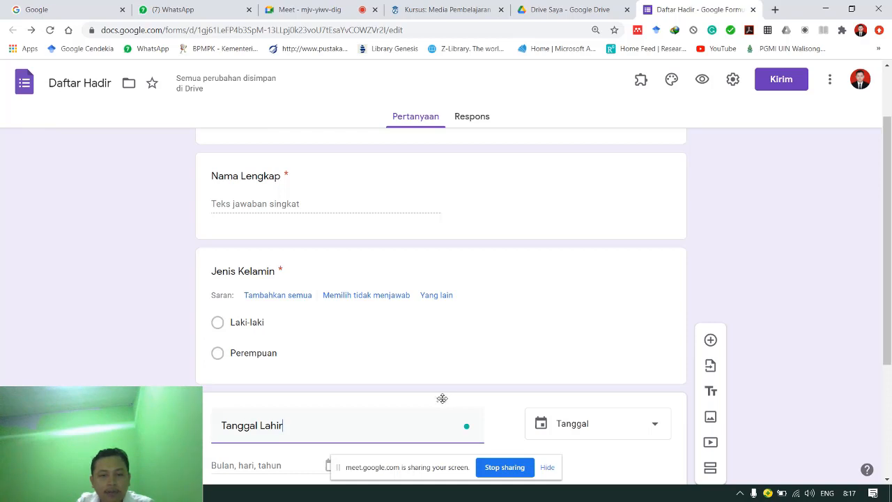
{"action": "left_click_drag", "start_coordinate": [442, 397], "coordinate": [434, 249]}
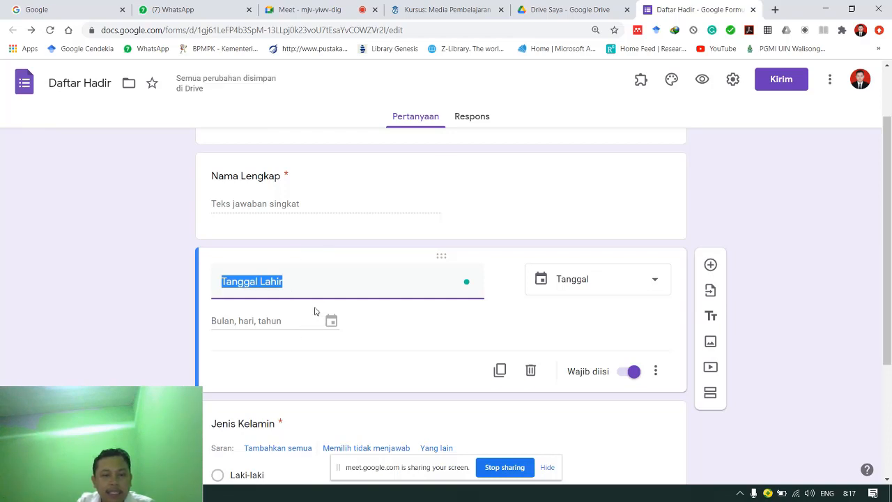
- Place the cursor at the end of the Nama Lengkap question title
{"action": "scroll", "coordinate": [369, 357], "scroll_direction": "down", "scroll_amount": 2}
{"action": "scroll", "coordinate": [368, 355], "scroll_direction": "up", "scroll_amount": 2}
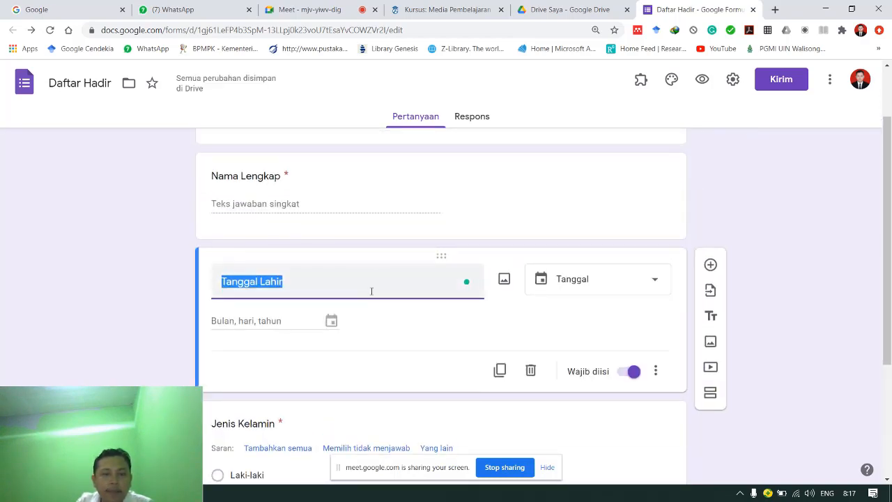
{"action": "left_click", "coordinate": [343, 179]}
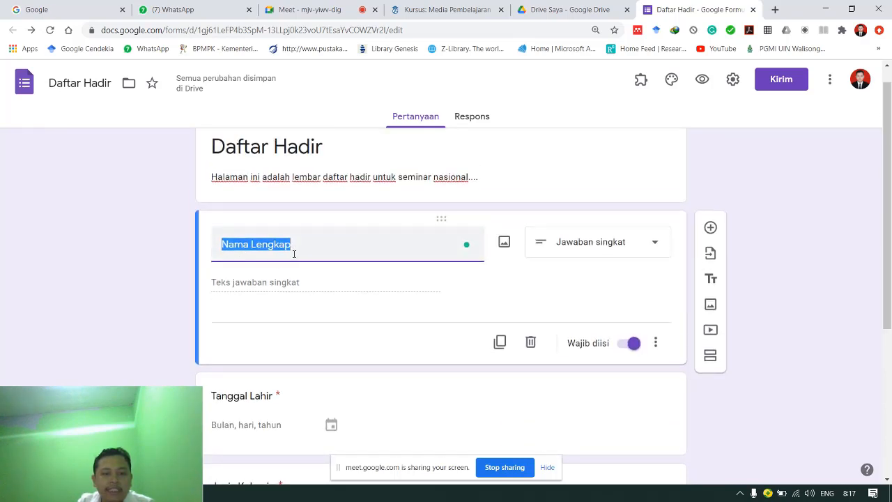
{"action": "left_click", "coordinate": [298, 251]}
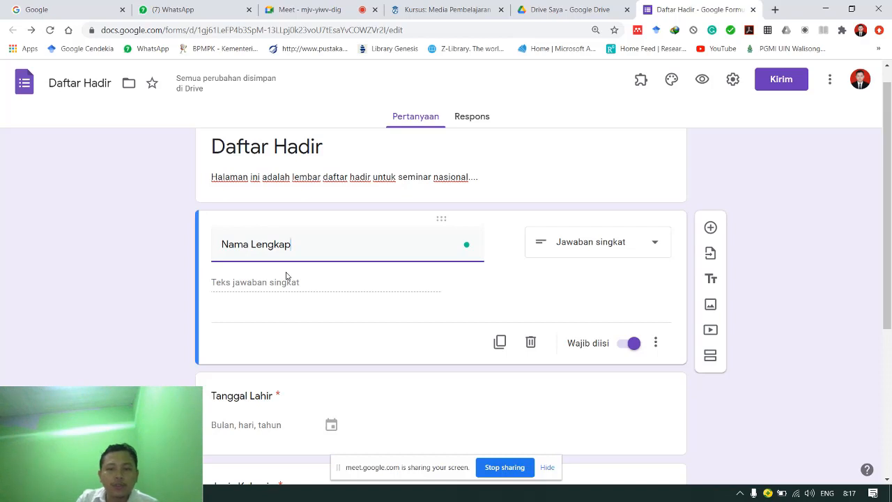
- Give Nama Lengkap the description 'Silahkan isi dengan nama lengkap Anda!'
{"action": "left_click", "coordinate": [660, 348]}
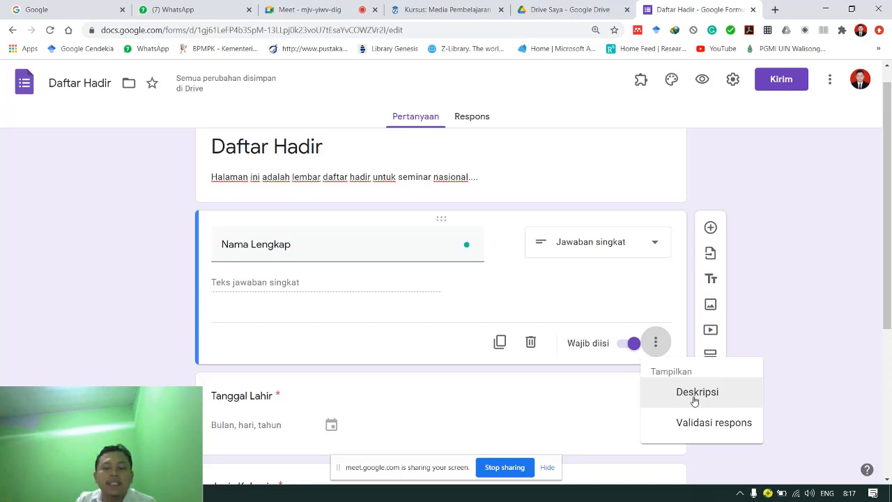
{"action": "left_click", "coordinate": [694, 394]}
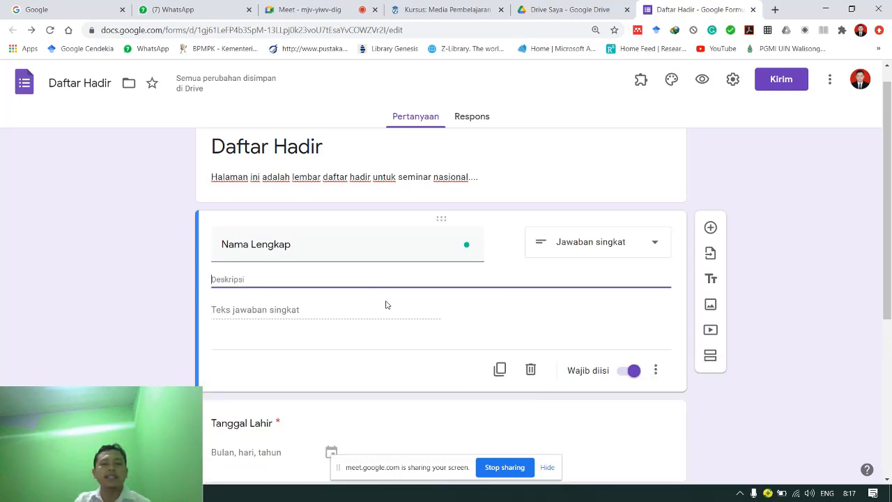
{"action": "type", "text": "Si"}
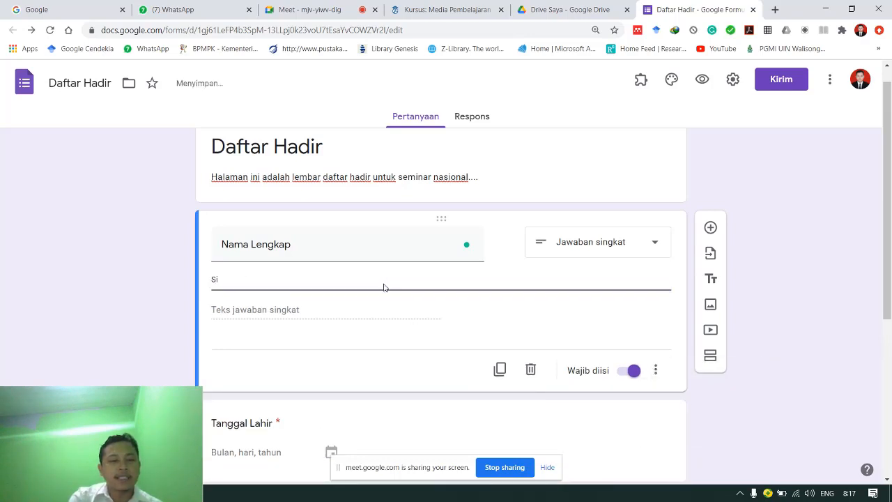
{"action": "type", "text": "lahkan "}
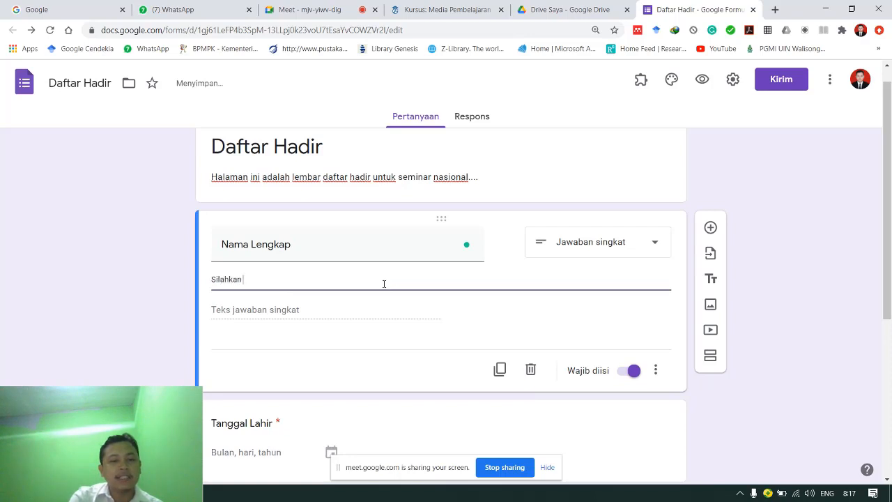
{"action": "type", "text": "isi dengan nama leng"}
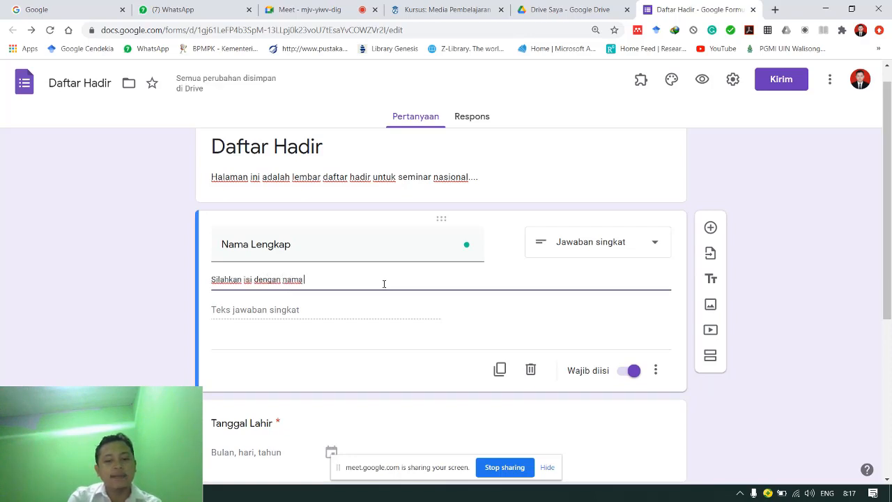
{"action": "type", "text": "kap Anda"}
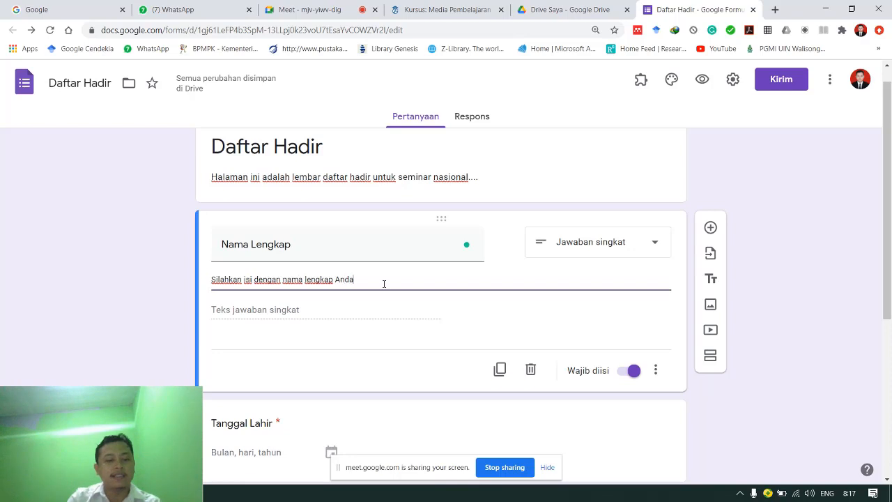
{"action": "type", "text": "!"}
{"action": "scroll", "coordinate": [373, 313], "scroll_direction": "down", "scroll_amount": 2}
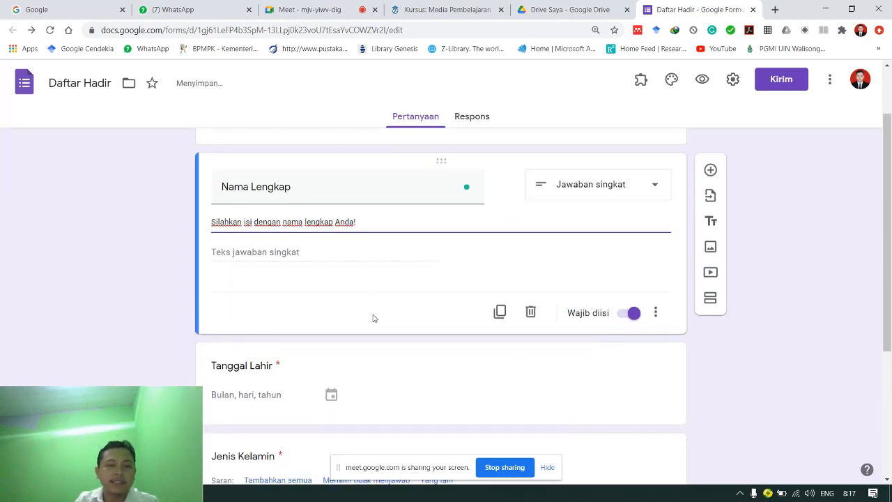
{"action": "scroll", "coordinate": [372, 313], "scroll_direction": "up", "scroll_amount": 2}
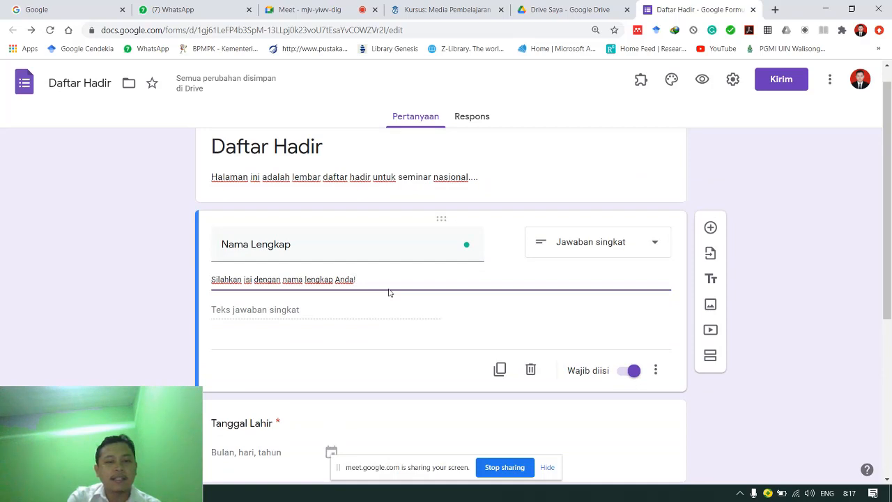
- Extend the description with 'Karena data ini akan untuk sertifikat' and finish editing
{"action": "key", "text": "BackSpace"}
{"action": "key", "text": "Right"}
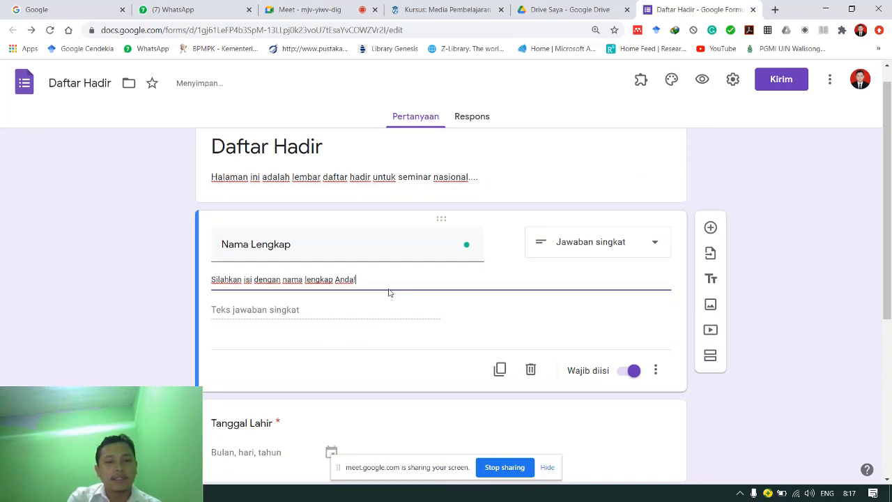
{"action": "type", "text": "Karena"}
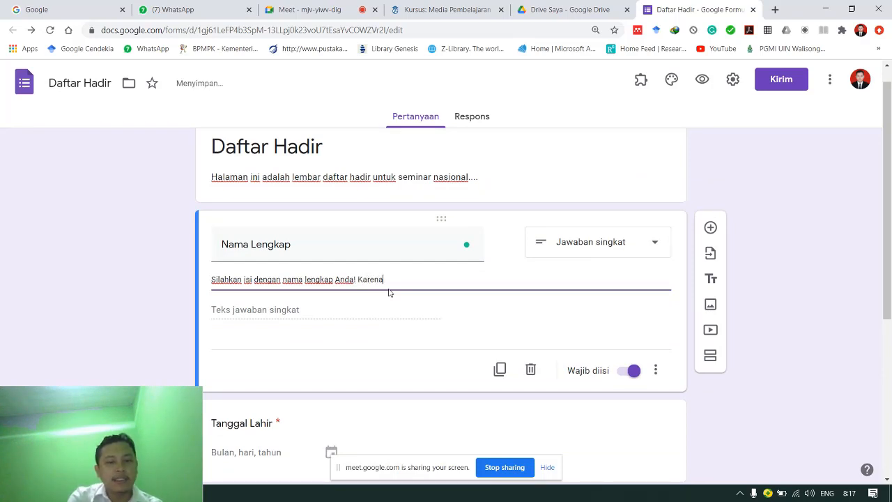
{"action": "type", "text": " data ini akan digan"}
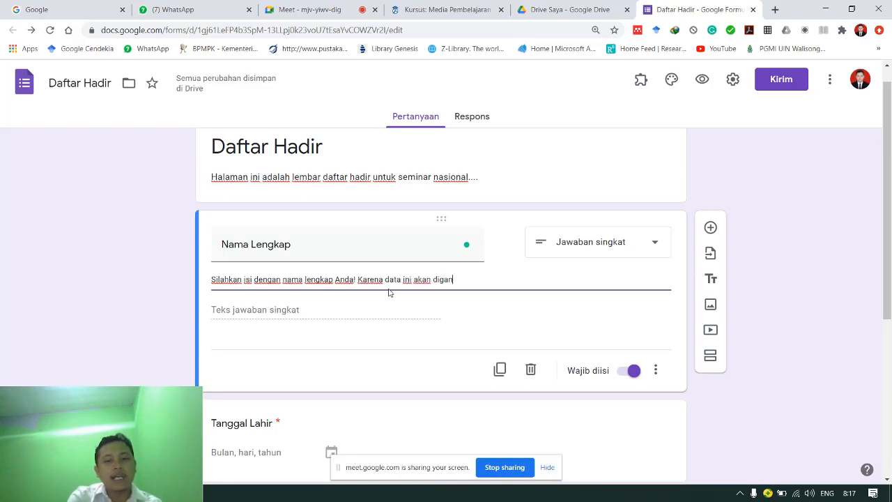
{"action": "key", "text": "BackSpace"}
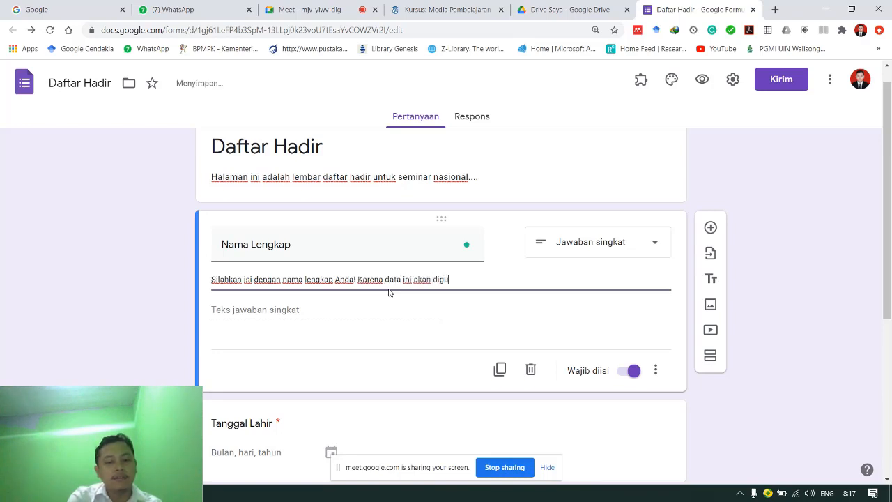
{"action": "type", "text": "akan untuk "}
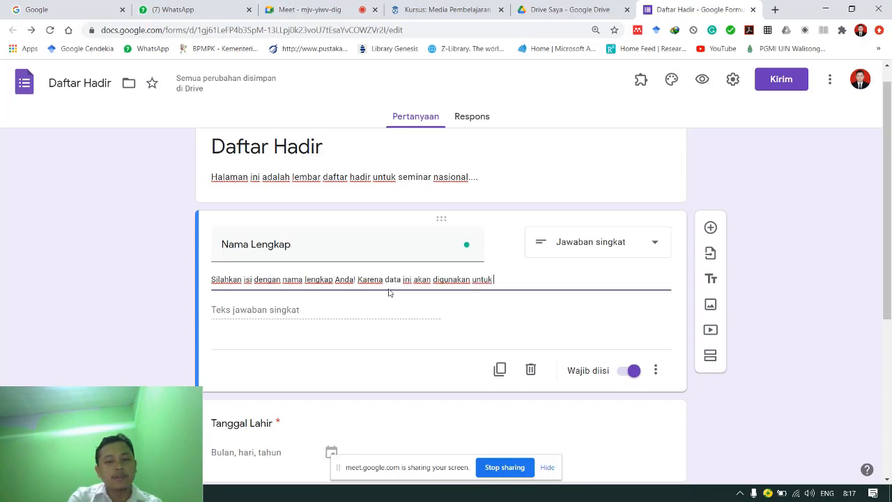
{"action": "type", "text": "sertifik"}
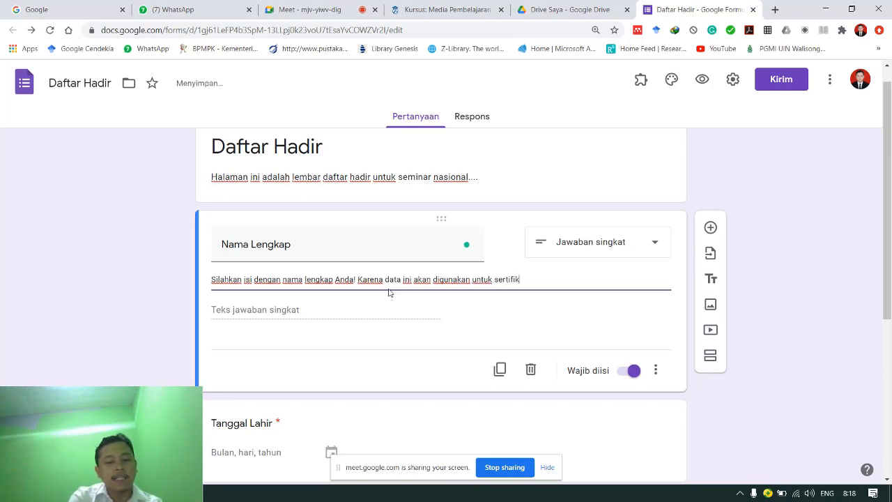
{"action": "type", "text": "at kegiatan"}
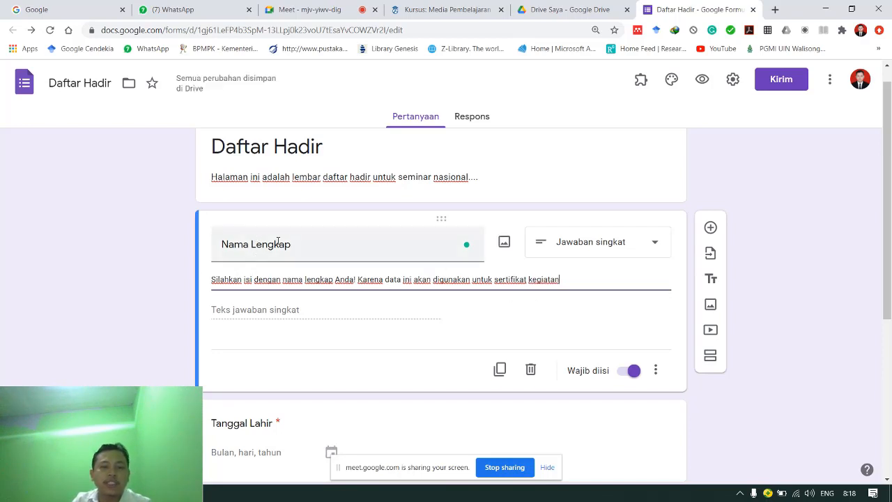
{"action": "left_click", "coordinate": [751, 272]}
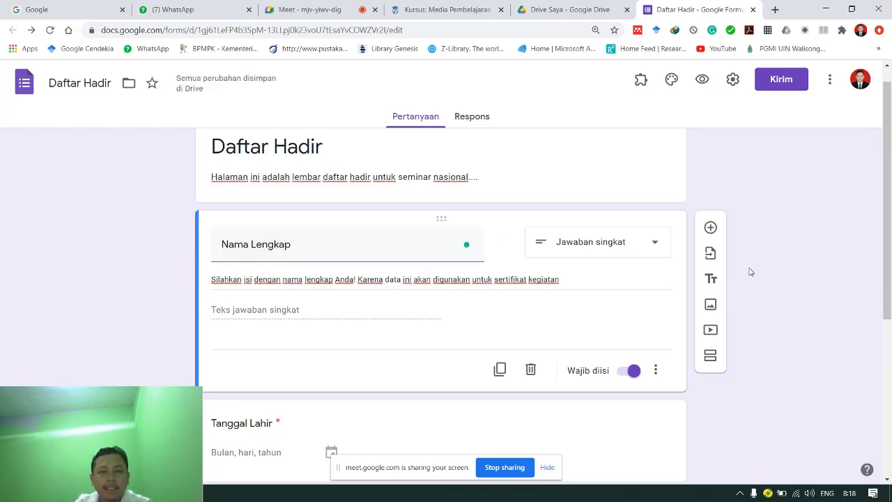
{"action": "left_click_drag", "start_coordinate": [888, 230], "coordinate": [878, 132]}
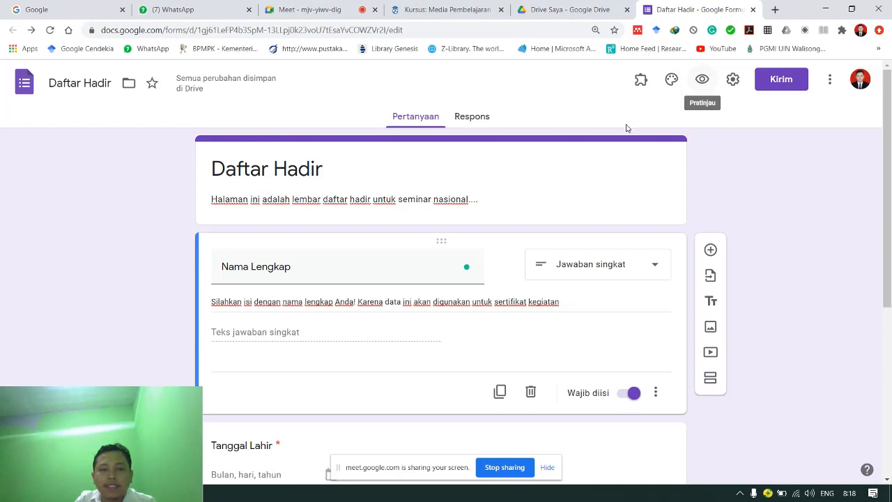
- Preview the form and review its description, the Nama Lengkap title and helper text
{"action": "left_click", "coordinate": [697, 85]}
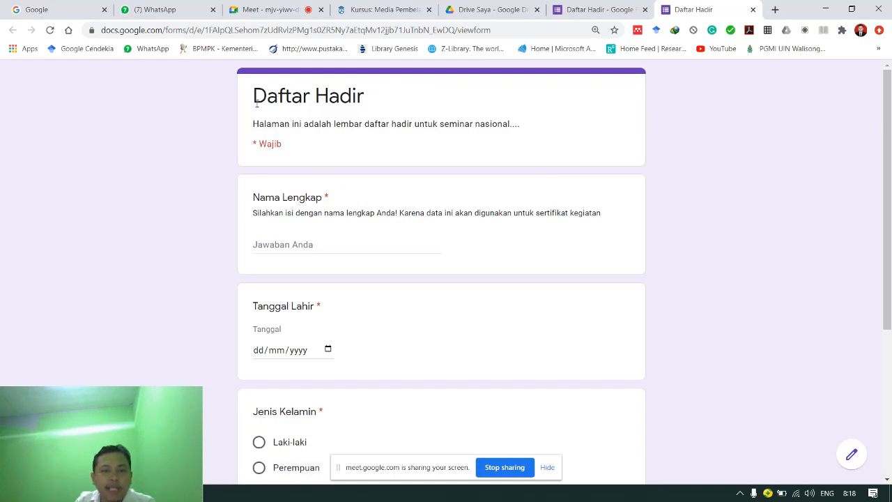
{"action": "left_click_drag", "start_coordinate": [259, 124], "coordinate": [531, 122]}
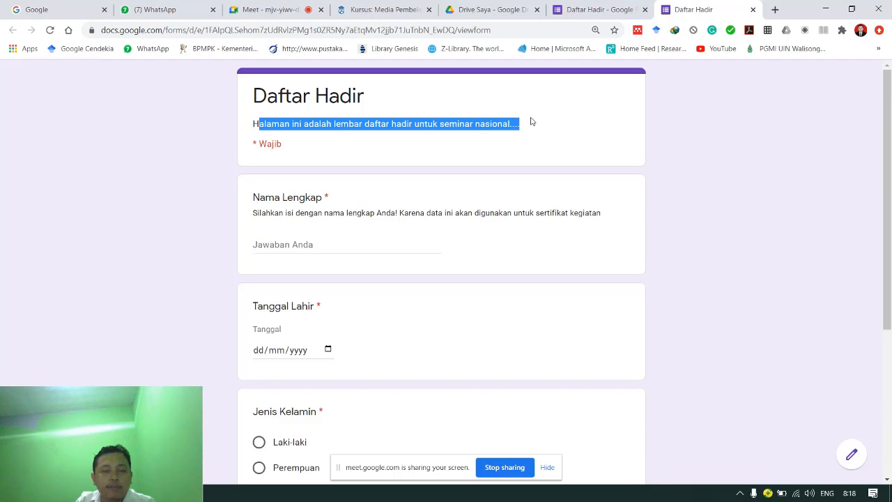
{"action": "left_click_drag", "start_coordinate": [254, 198], "coordinate": [330, 201]}
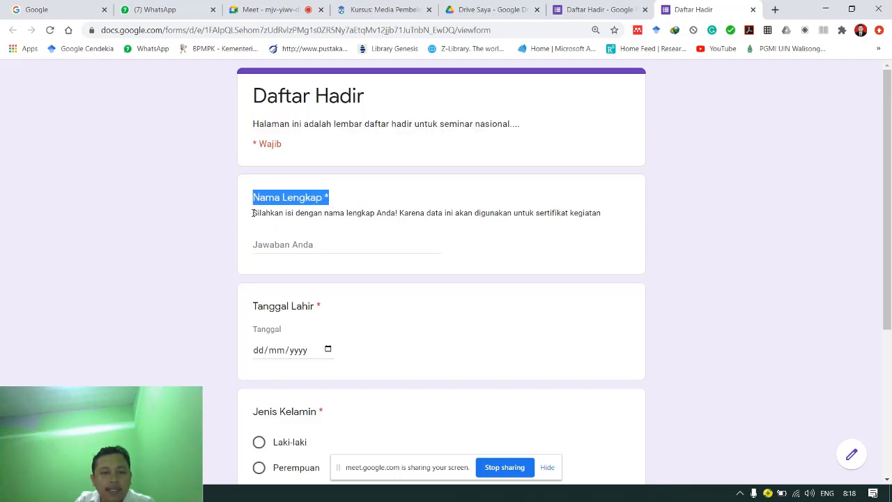
{"action": "left_click_drag", "start_coordinate": [253, 213], "coordinate": [618, 209]}
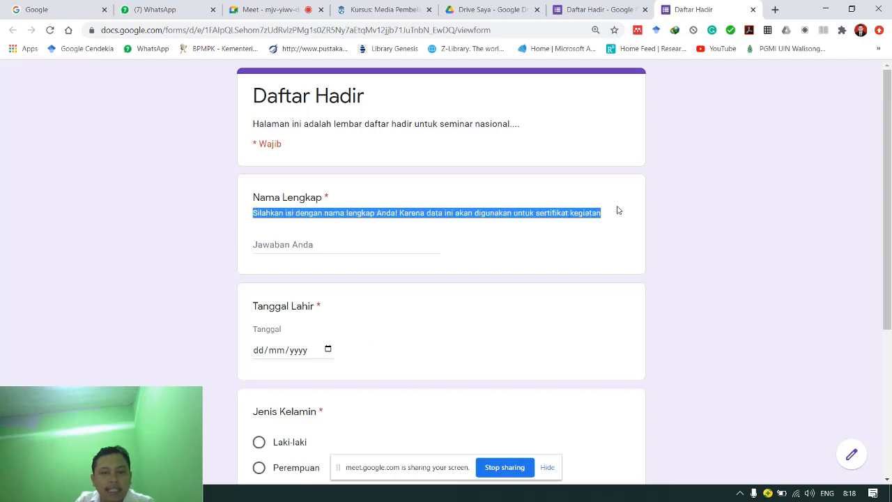
- Enter a respondent's full name and pick 26 November 2020 as Tanggal Lahir
{"action": "left_click", "coordinate": [278, 244]}
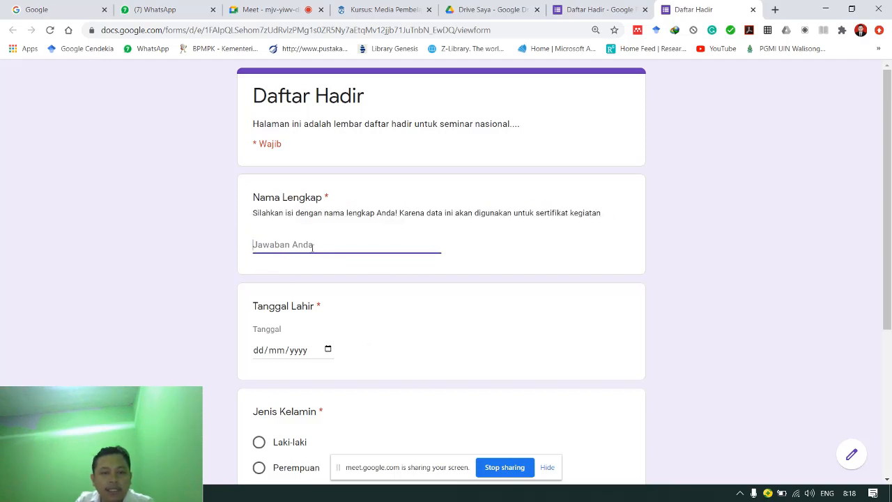
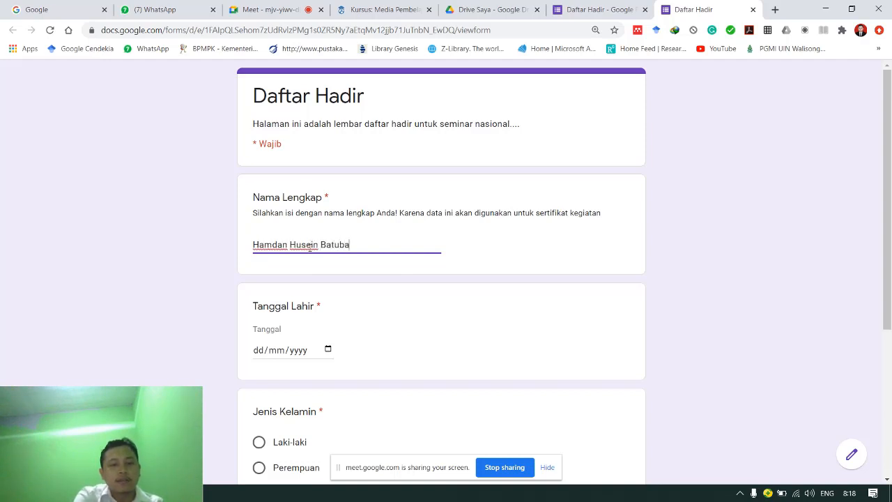
{"action": "left_click", "coordinate": [327, 349]}
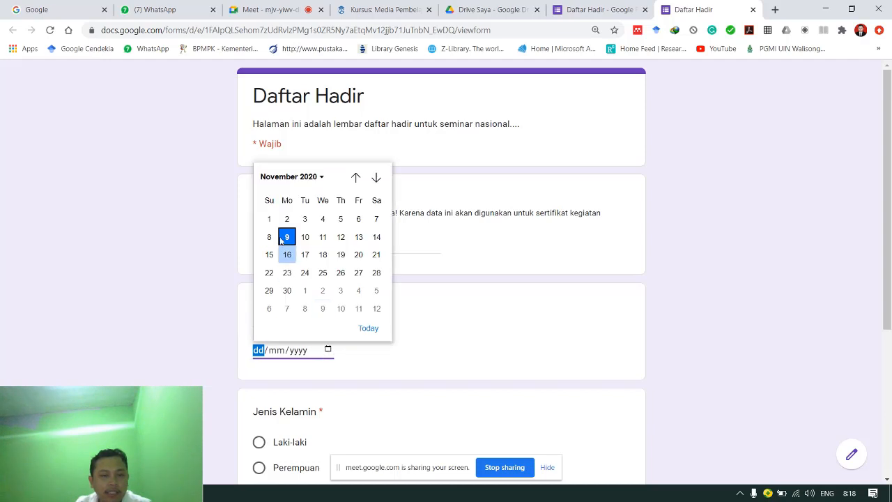
{"action": "left_click", "coordinate": [340, 273]}
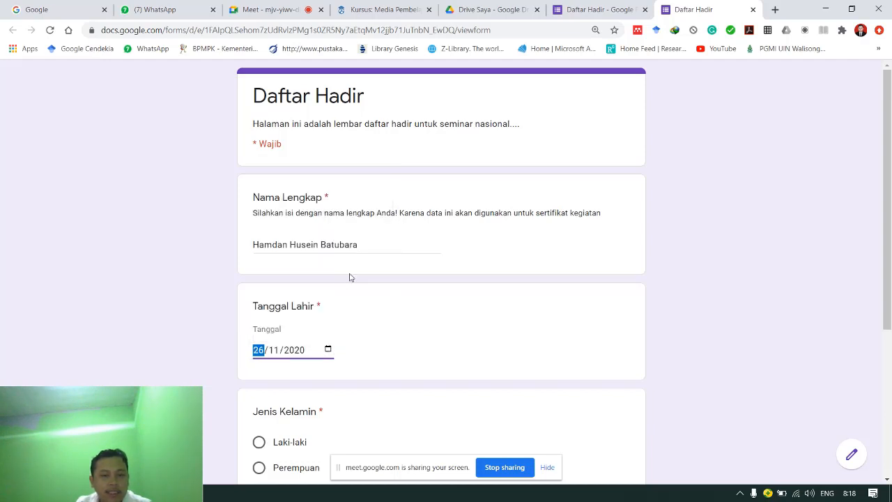
{"action": "scroll", "coordinate": [327, 368], "scroll_direction": "down", "scroll_amount": 3}
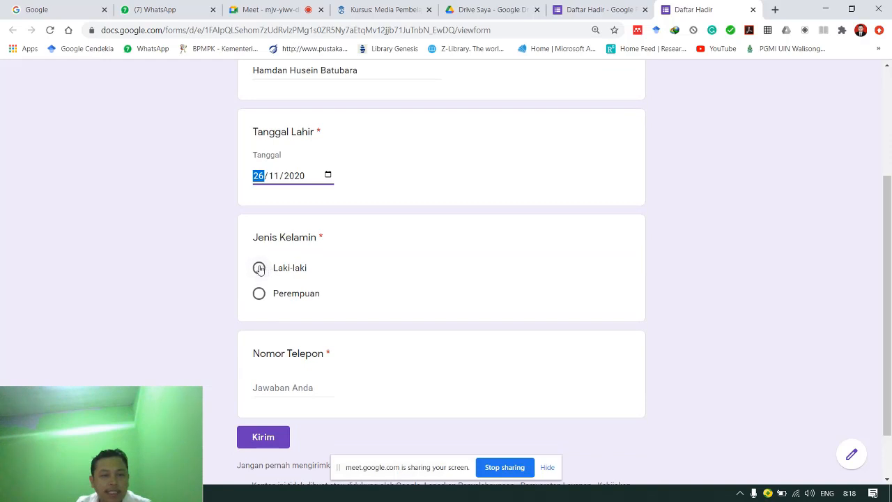
- Choose Laki-laki for Jenis Kelamin and test the phone field with the text 'hk'
{"action": "left_click", "coordinate": [260, 267]}
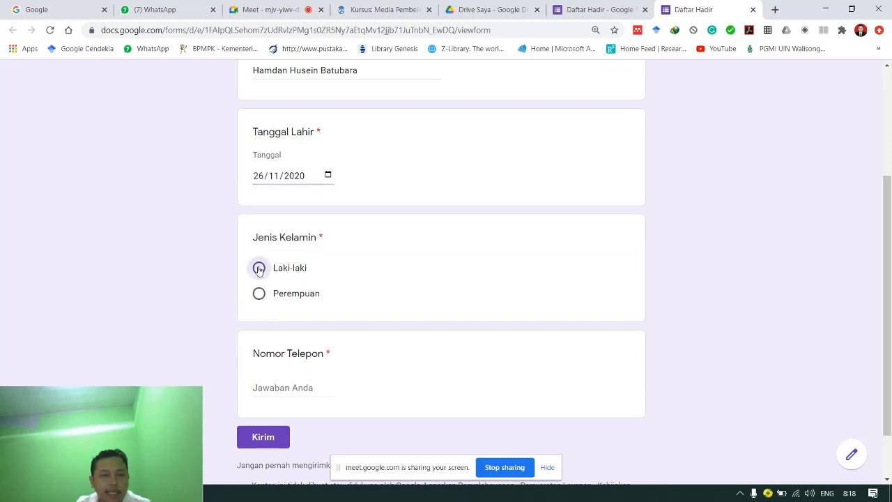
{"action": "left_click", "coordinate": [292, 392]}
{"action": "scroll", "coordinate": [294, 394], "scroll_direction": "down", "scroll_amount": 1}
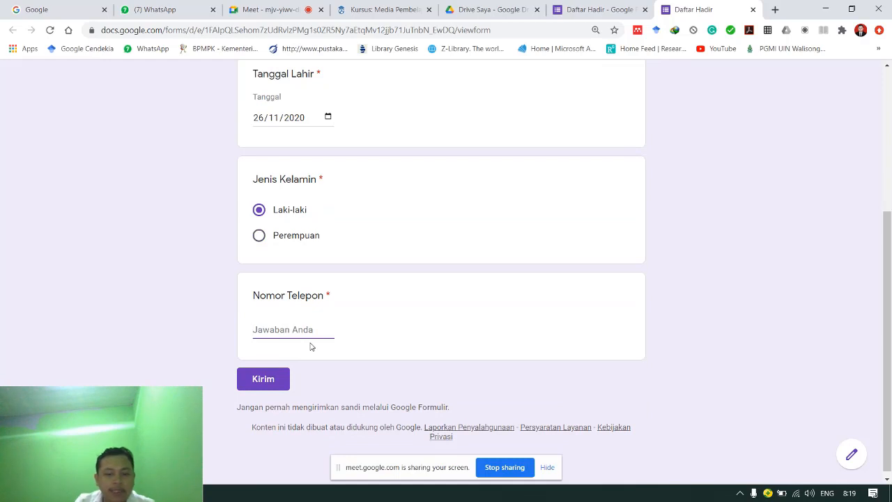
{"action": "type", "text": "hkkuy"}
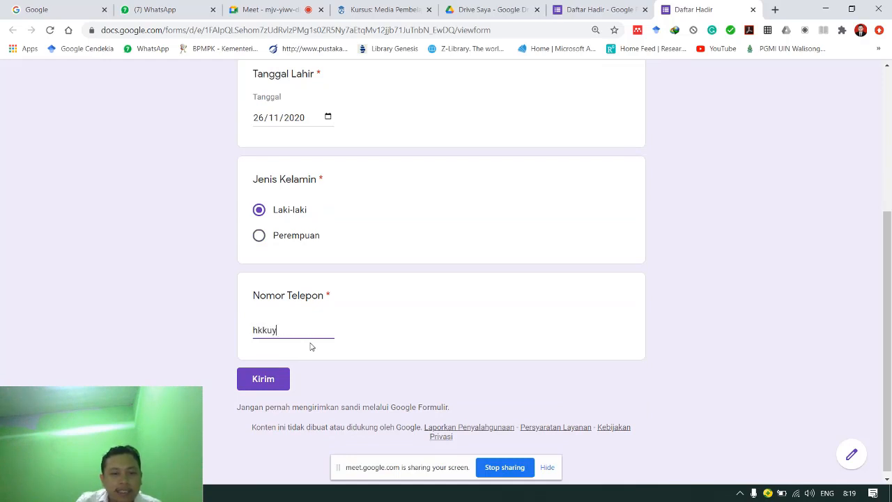
{"action": "left_click", "coordinate": [387, 378]}
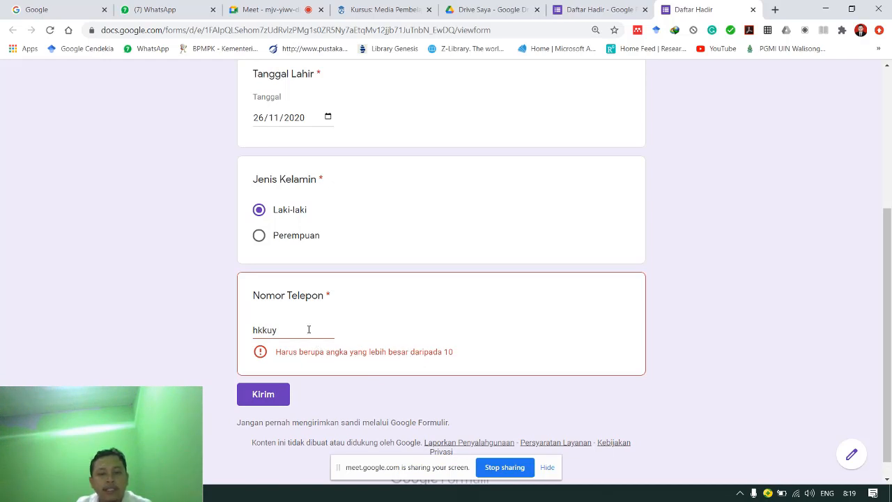
- Replace the invalid phone answer with a numeric phone number and submit the response
{"action": "left_click_drag", "start_coordinate": [309, 329], "coordinate": [246, 331]}
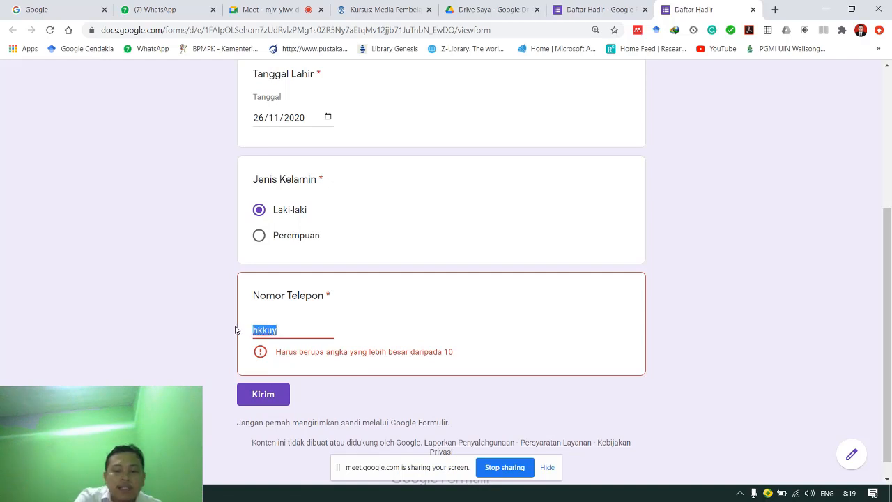
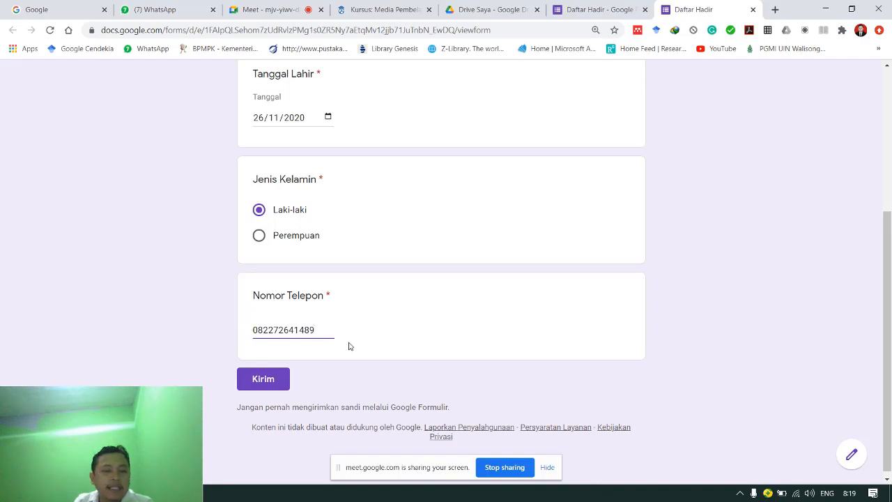
{"action": "scroll", "coordinate": [349, 346], "scroll_direction": "up", "scroll_amount": 3}
{"action": "scroll", "coordinate": [346, 351], "scroll_direction": "down", "scroll_amount": 3}
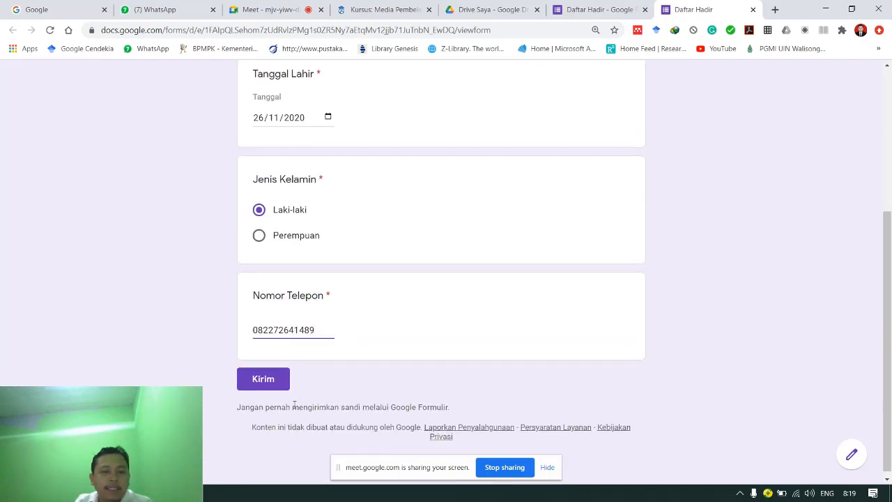
{"action": "left_click", "coordinate": [279, 381]}
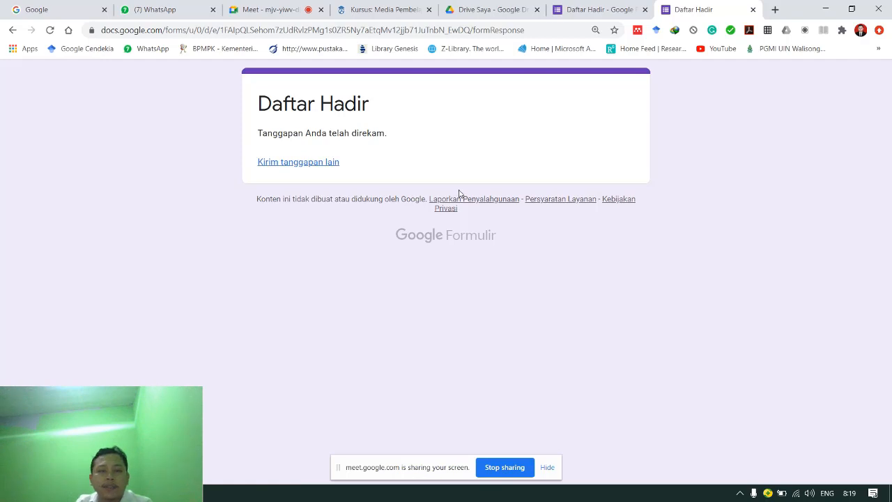
- Return to the editor and review the Respons summary of the single test submission
{"action": "left_click", "coordinate": [602, 11]}
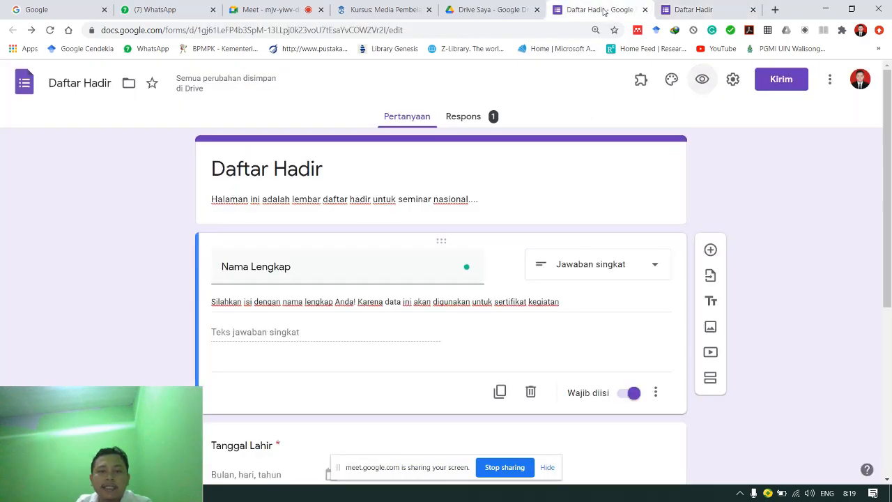
{"action": "left_click", "coordinate": [422, 123]}
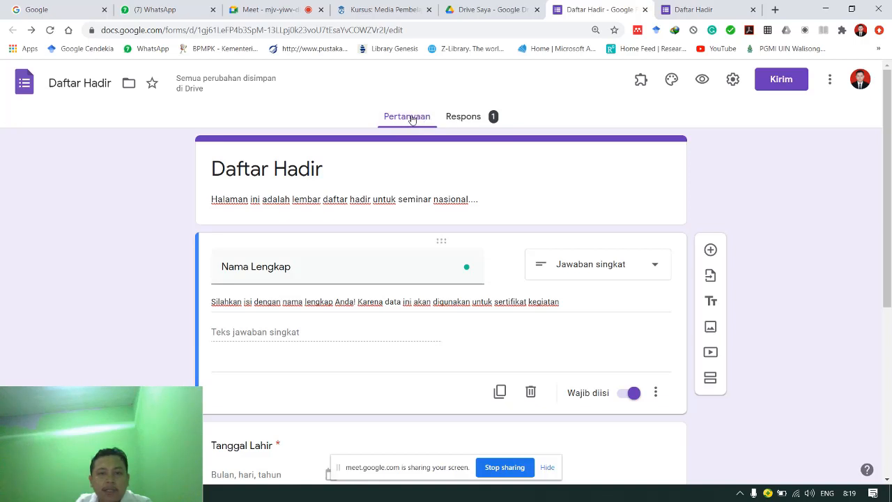
{"action": "left_click", "coordinate": [479, 119]}
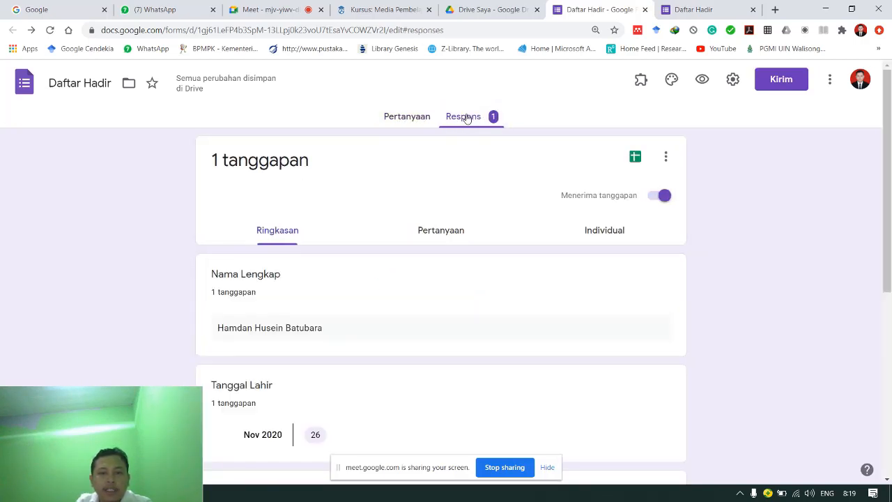
{"action": "scroll", "coordinate": [458, 262], "scroll_direction": "down", "scroll_amount": 1}
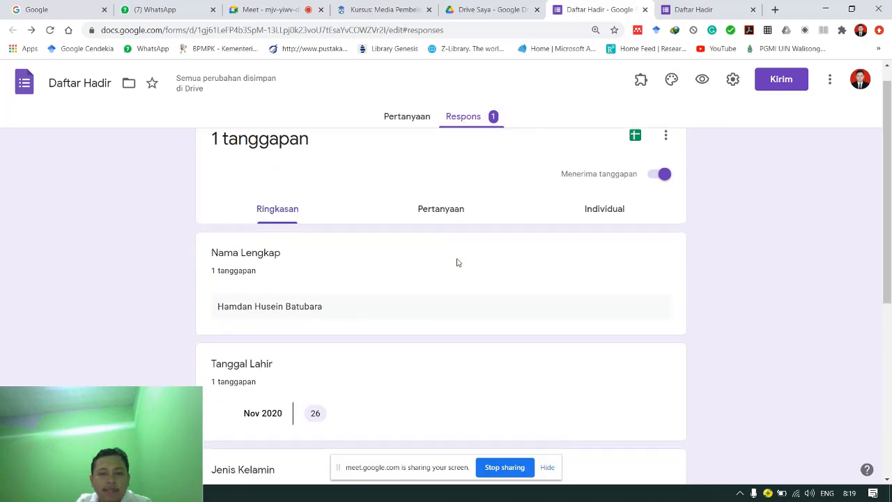
{"action": "scroll", "coordinate": [457, 262], "scroll_direction": "down", "scroll_amount": 5}
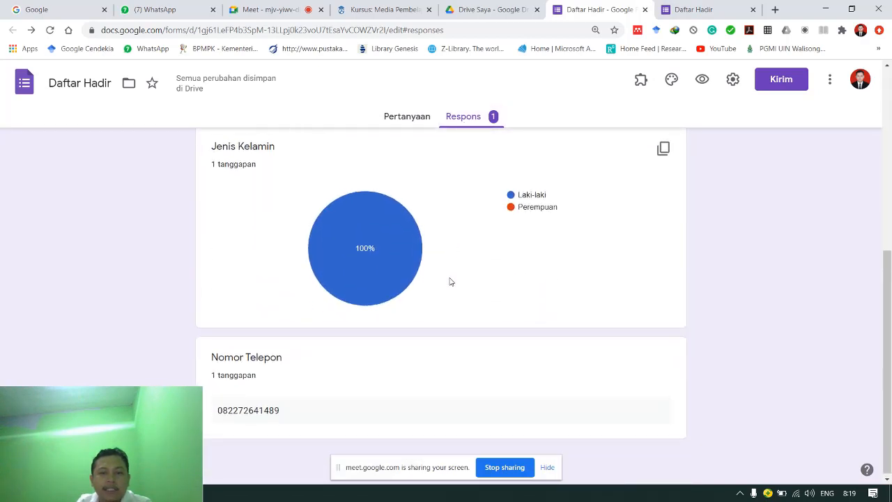
{"action": "scroll", "coordinate": [451, 282], "scroll_direction": "up", "scroll_amount": 3}
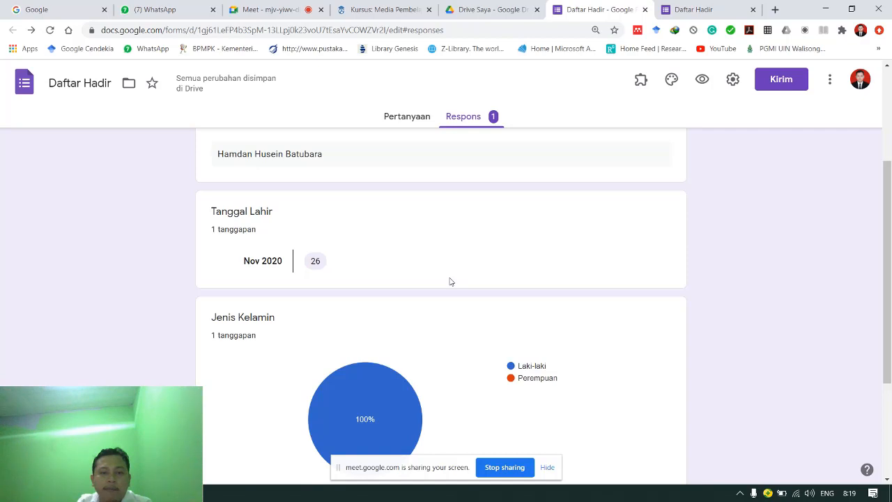
{"action": "scroll", "coordinate": [450, 281], "scroll_direction": "up", "scroll_amount": 3}
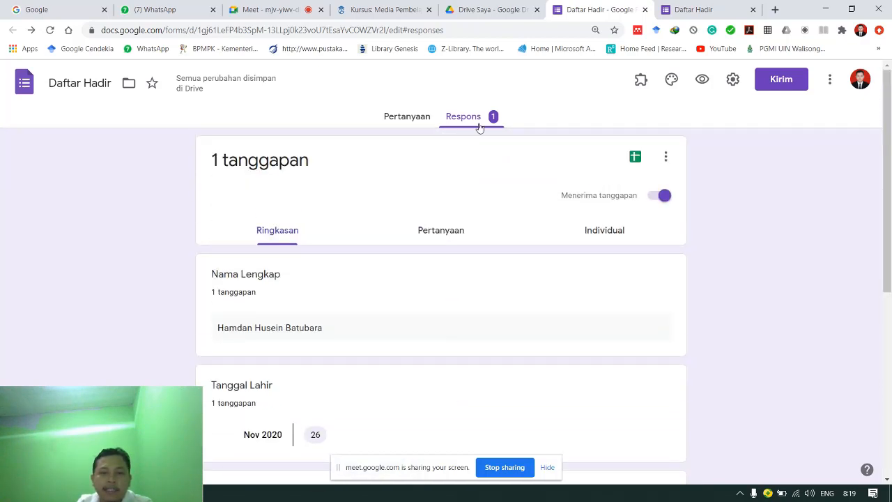
{"action": "left_click", "coordinate": [447, 123]}
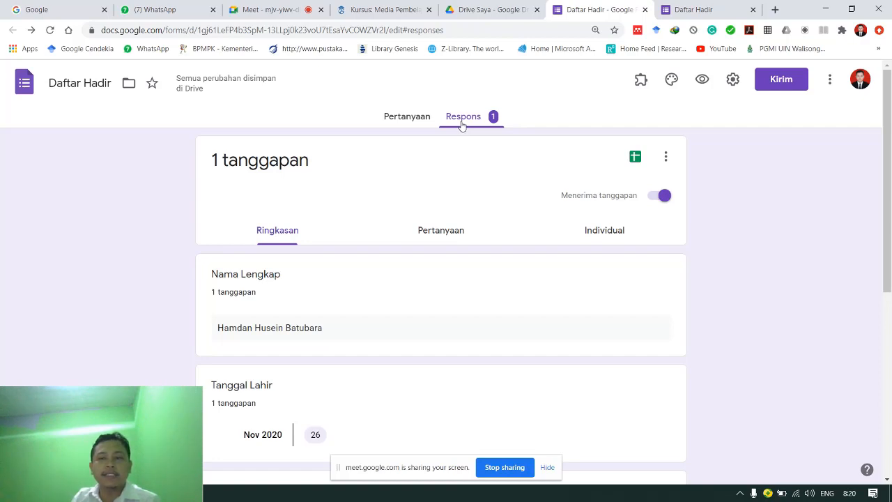
- Link the responses to a new spreadsheet named 'Daftar Hadir (Respons)'
{"action": "left_click", "coordinate": [634, 157]}
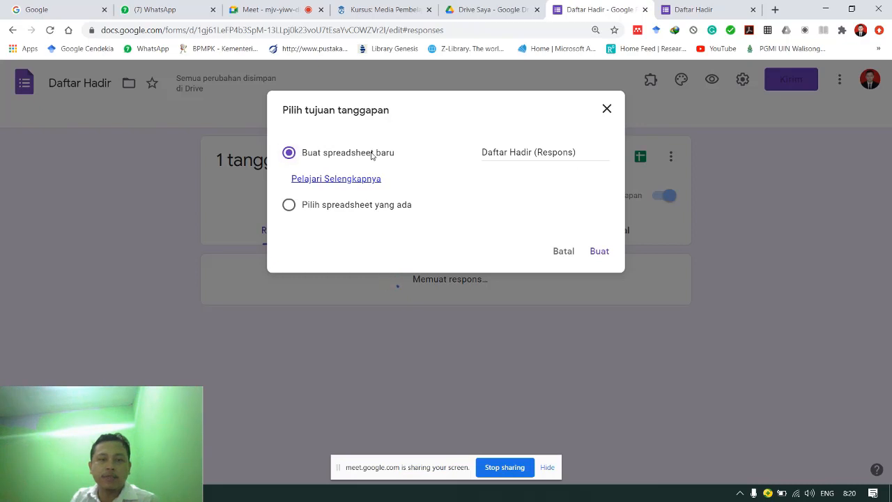
{"action": "left_click", "coordinate": [599, 252]}
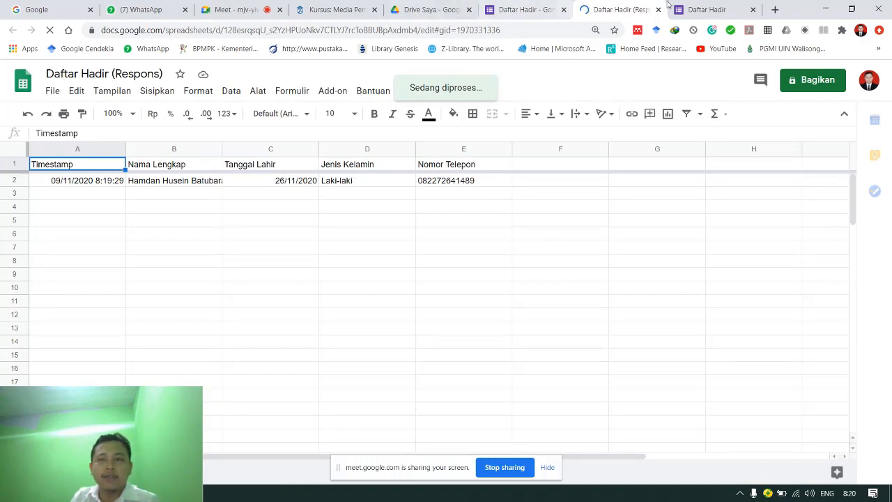
{"action": "left_click", "coordinate": [523, 9]}
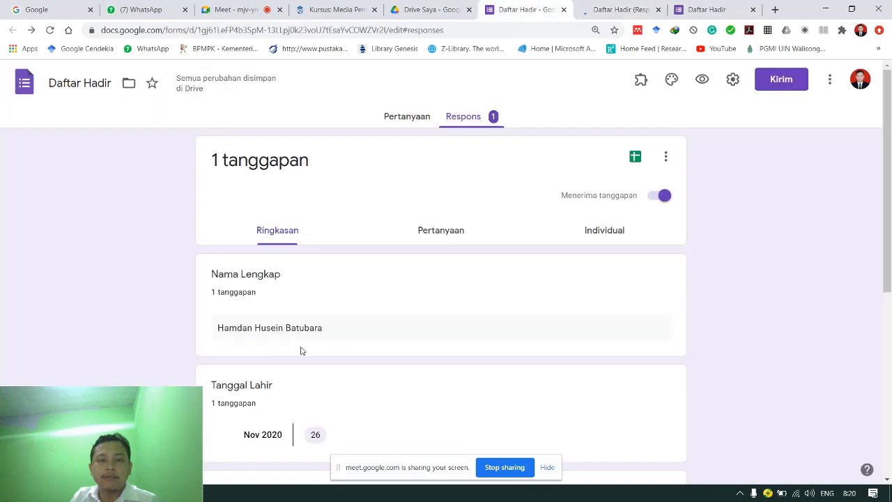
{"action": "left_click", "coordinate": [606, 9]}
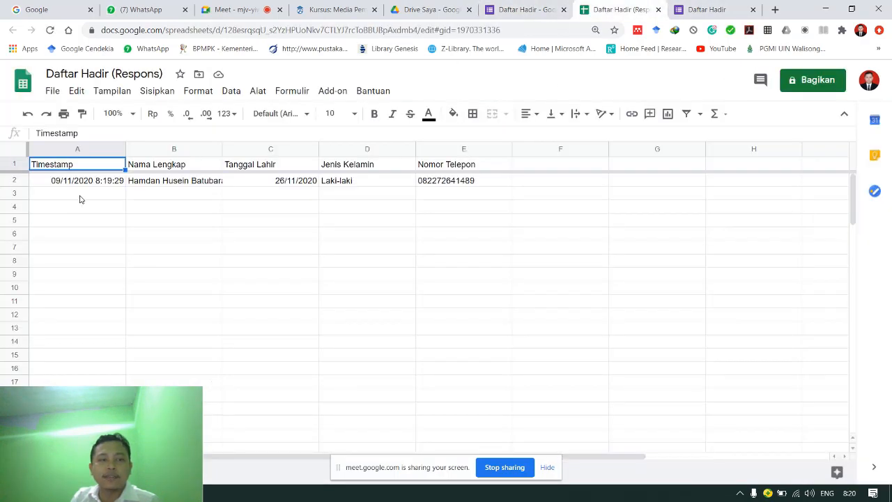
{"action": "left_click", "coordinate": [79, 200]}
{"action": "left_click", "coordinate": [174, 195]}
{"action": "left_click", "coordinate": [522, 9]}
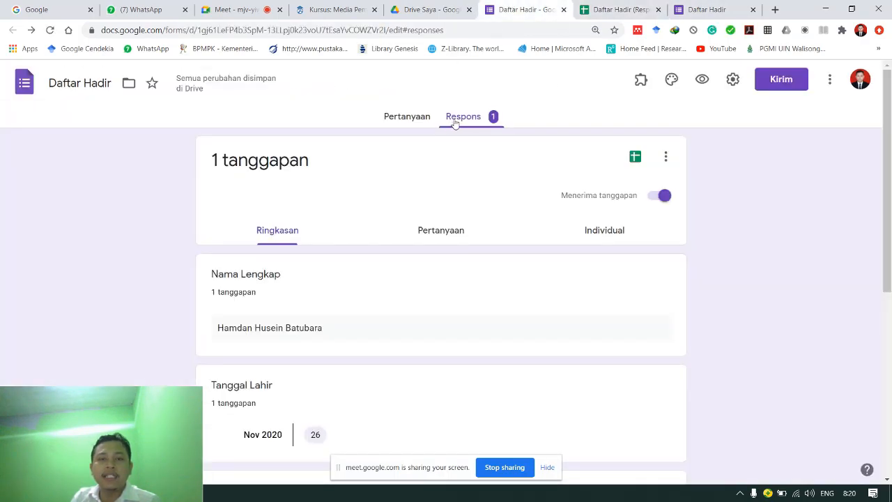
{"action": "left_click", "coordinate": [593, 10]}
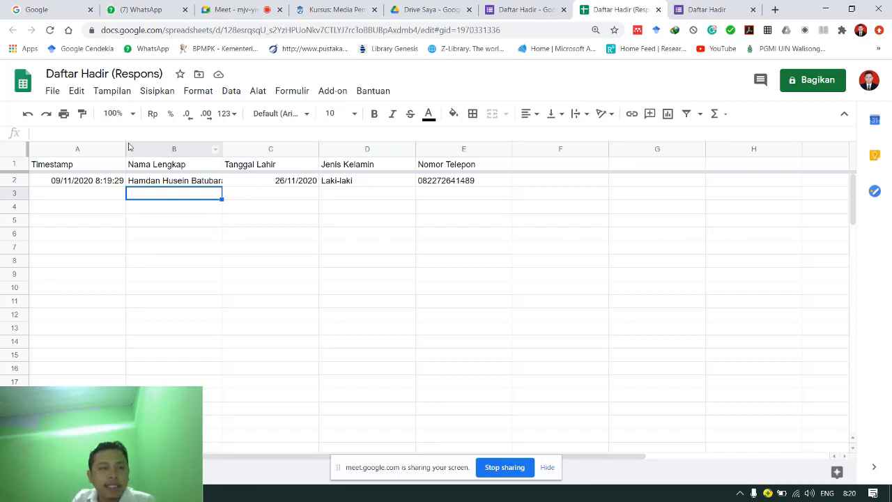
- Download 'Daftar Hadir (Respons)' as a Microsoft Excel .xlsx file to Downloads
{"action": "left_click", "coordinate": [53, 96]}
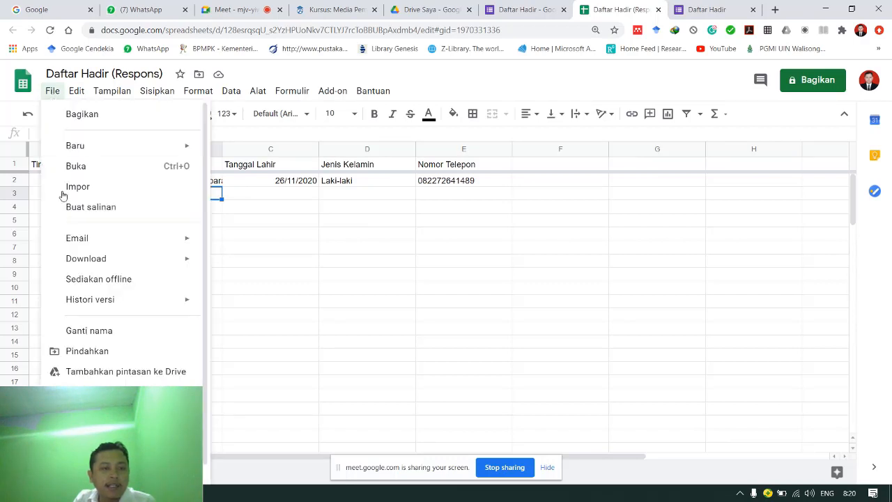
{"action": "mouse_move", "coordinate": [110, 263]}
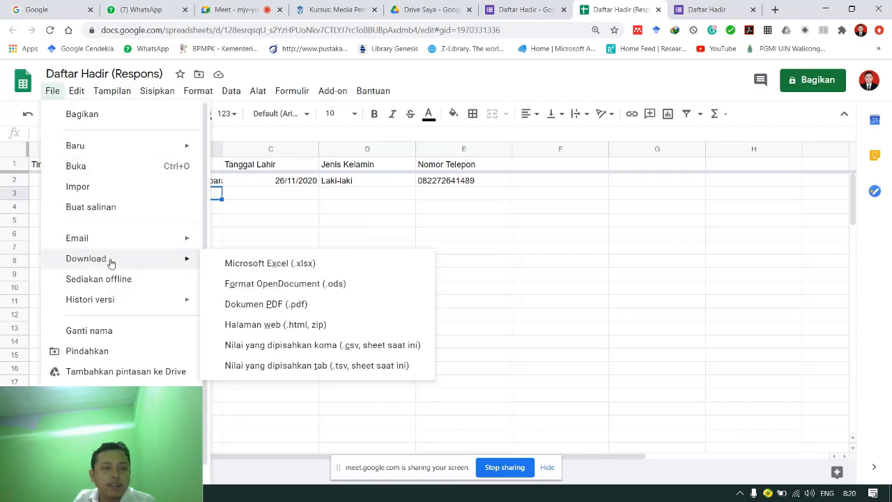
{"action": "left_click", "coordinate": [253, 271]}
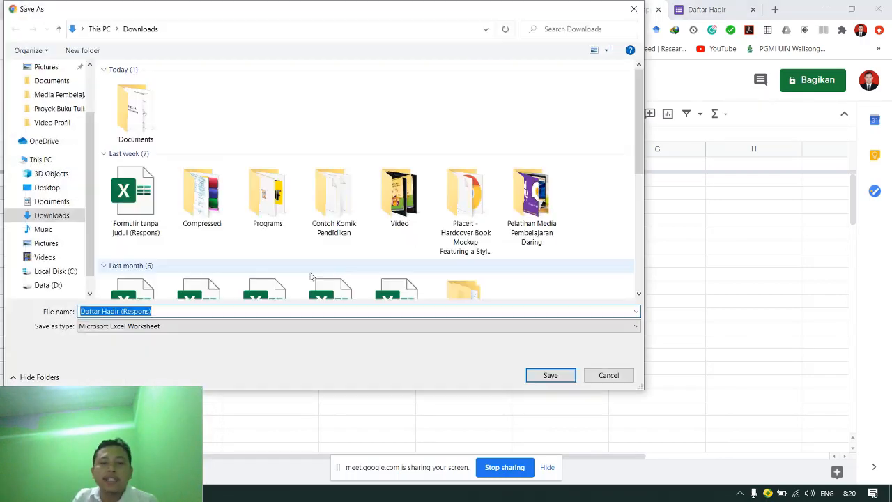
{"action": "left_click", "coordinate": [547, 377]}
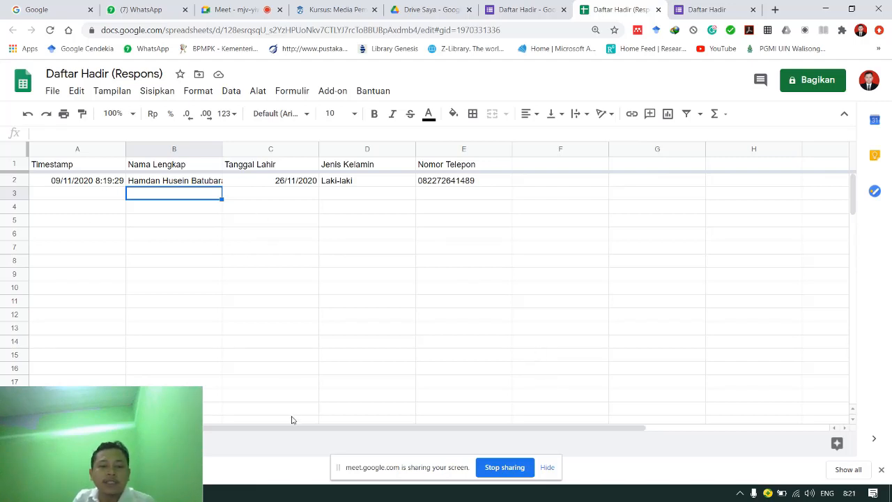
{"action": "left_click_drag", "start_coordinate": [132, 407], "coordinate": [813, 405]}
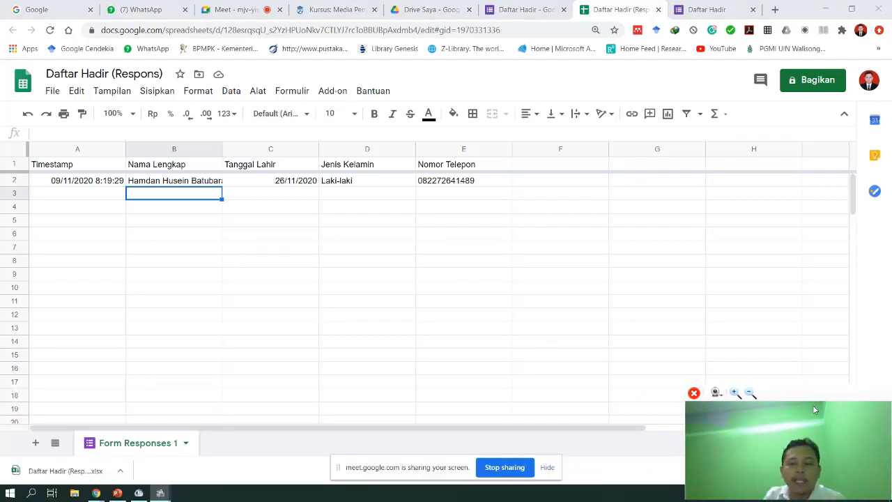
- Open the downloaded workbook in Excel, enable editing, check cells A2–E2, then minimize Excel
{"action": "left_click", "coordinate": [66, 471]}
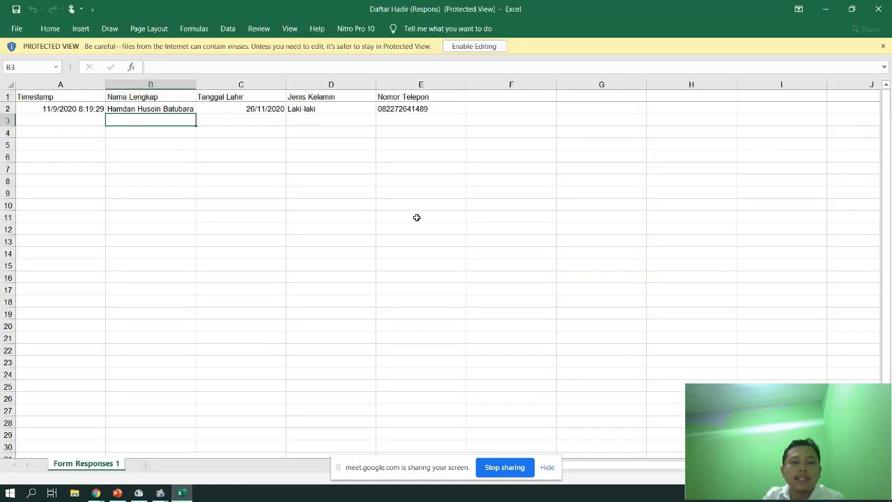
{"action": "left_click", "coordinate": [474, 46]}
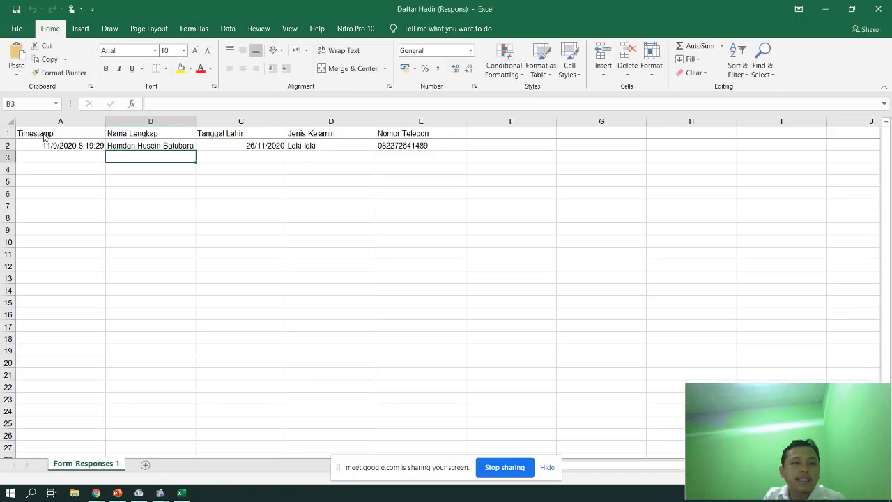
{"action": "left_click", "coordinate": [44, 144]}
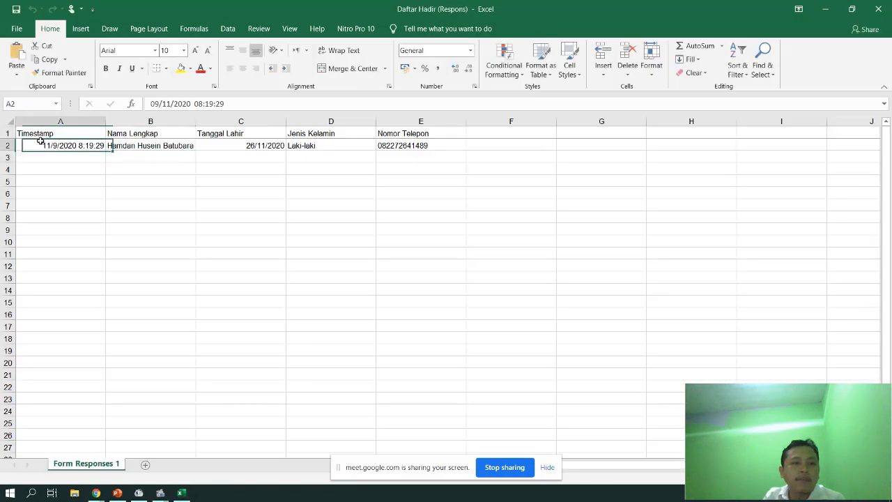
{"action": "left_click", "coordinate": [151, 145]}
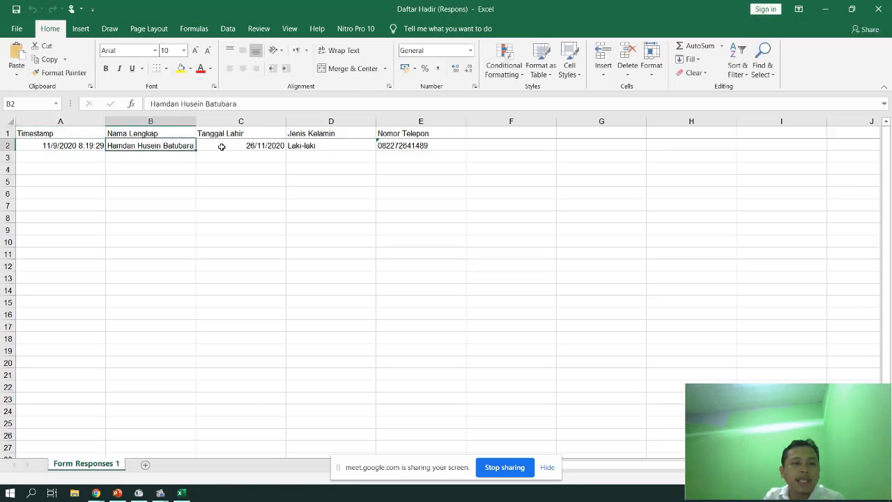
{"action": "left_click", "coordinate": [222, 145]}
{"action": "left_click", "coordinate": [322, 143]}
{"action": "left_click", "coordinate": [418, 145]}
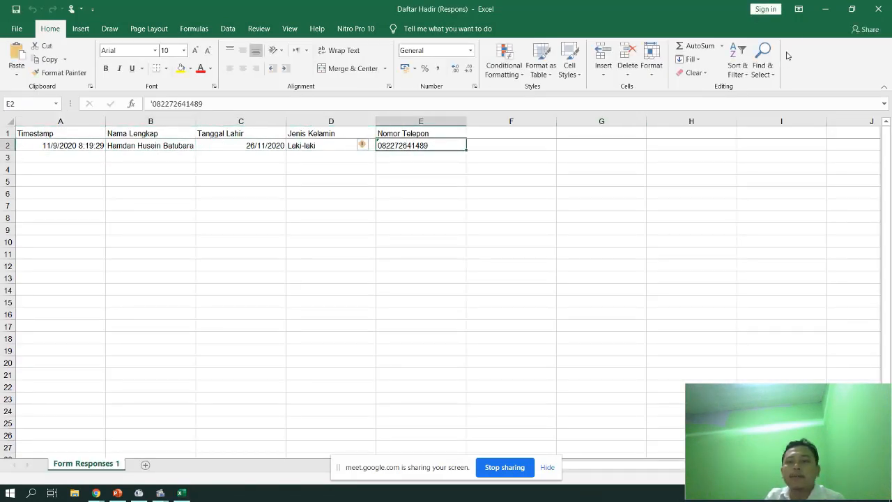
{"action": "left_click", "coordinate": [823, 9]}
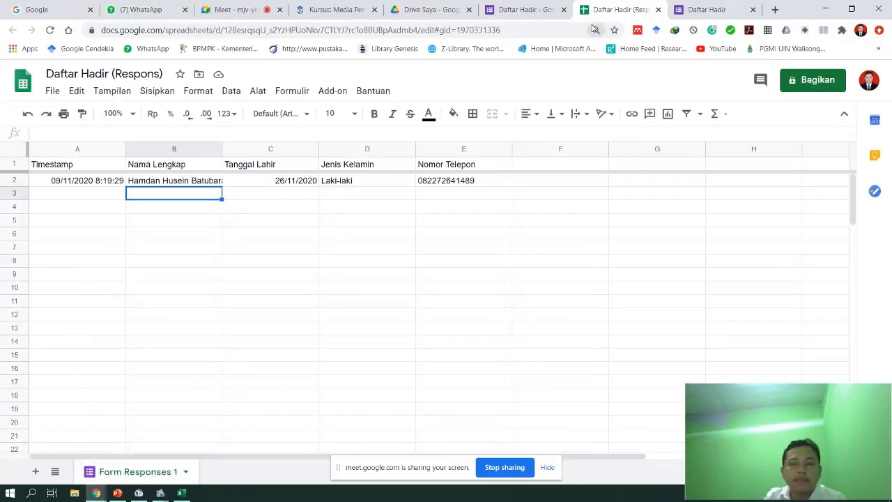
- Return to the Daftar Hadir form and switch to the Pertanyaan tab
{"action": "left_click", "coordinate": [526, 9]}
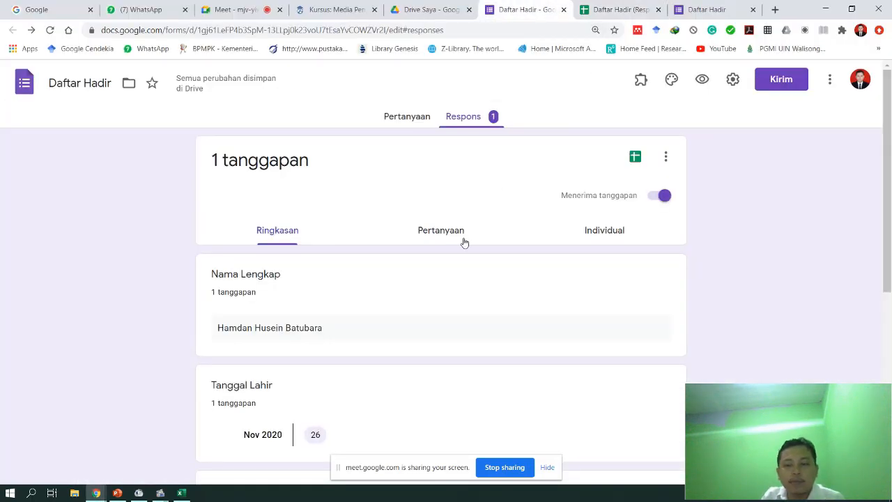
{"action": "left_click", "coordinate": [417, 124]}
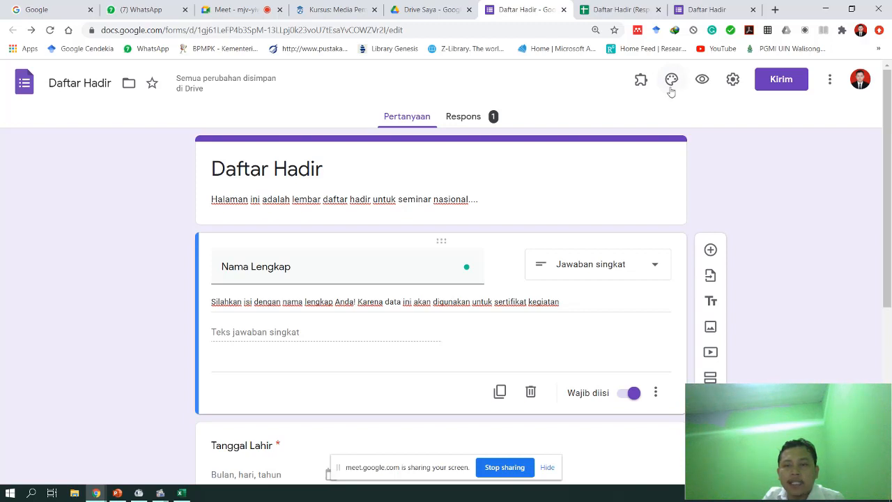
- Set the form's theme colour from purple to green in Opsi tema
{"action": "left_click", "coordinate": [672, 84]}
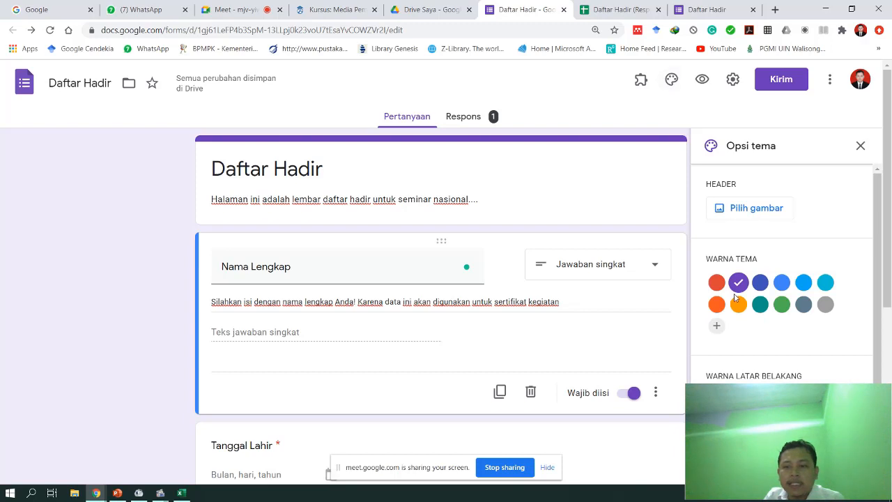
{"action": "left_click", "coordinate": [782, 309]}
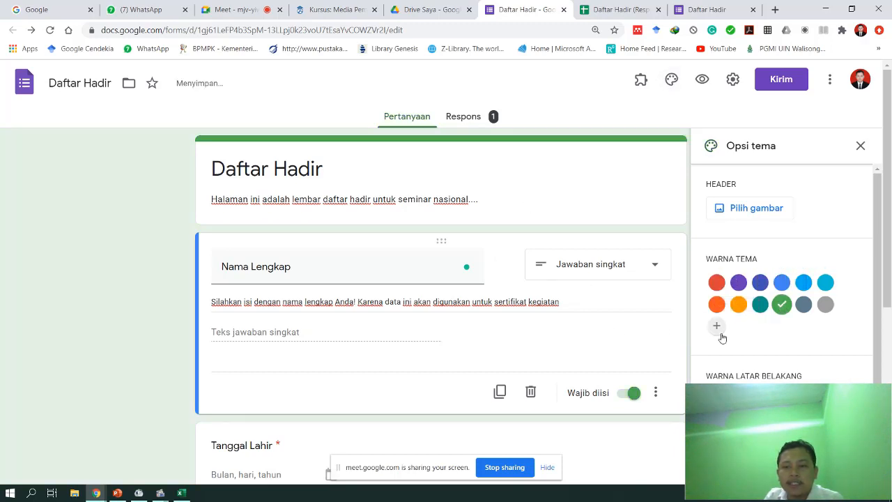
{"action": "scroll", "coordinate": [739, 339], "scroll_direction": "down", "scroll_amount": 1}
{"action": "scroll", "coordinate": [739, 340], "scroll_direction": "up", "scroll_amount": 1}
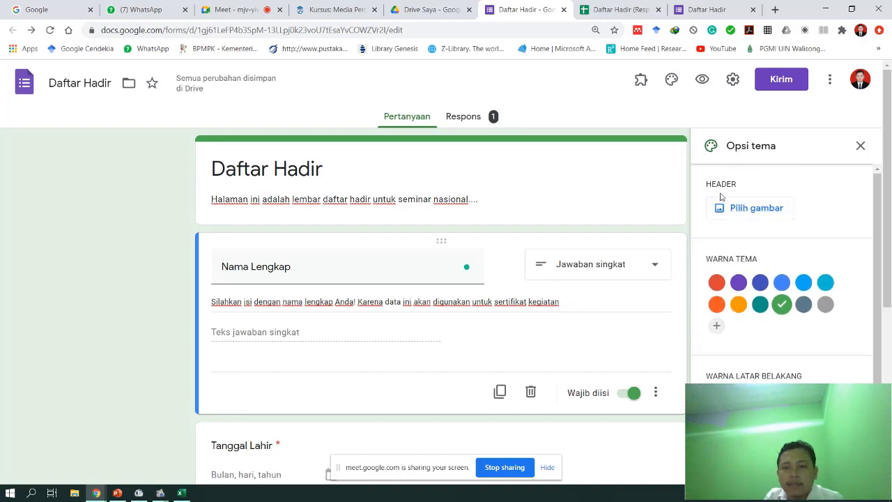
- Set the notepads, pens and coffee cup illustration as the Daftar Hadir header image, turning the theme brown
{"action": "left_click", "coordinate": [737, 209]}
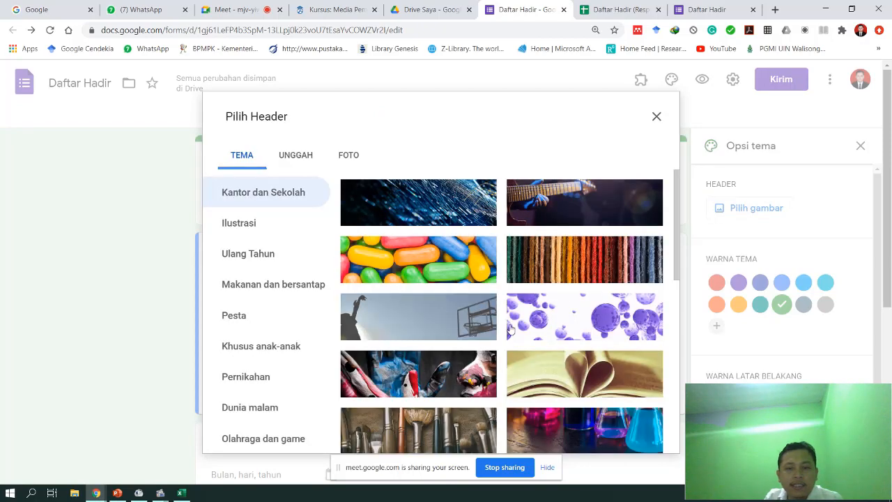
{"action": "scroll", "coordinate": [513, 346], "scroll_direction": "down", "scroll_amount": 3}
{"action": "scroll", "coordinate": [512, 347], "scroll_direction": "down", "scroll_amount": 10}
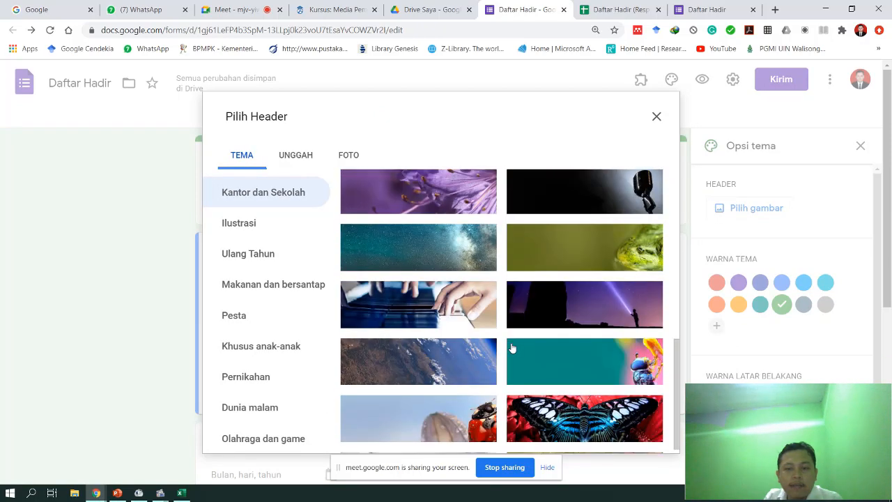
{"action": "scroll", "coordinate": [437, 390], "scroll_direction": "down", "scroll_amount": 3}
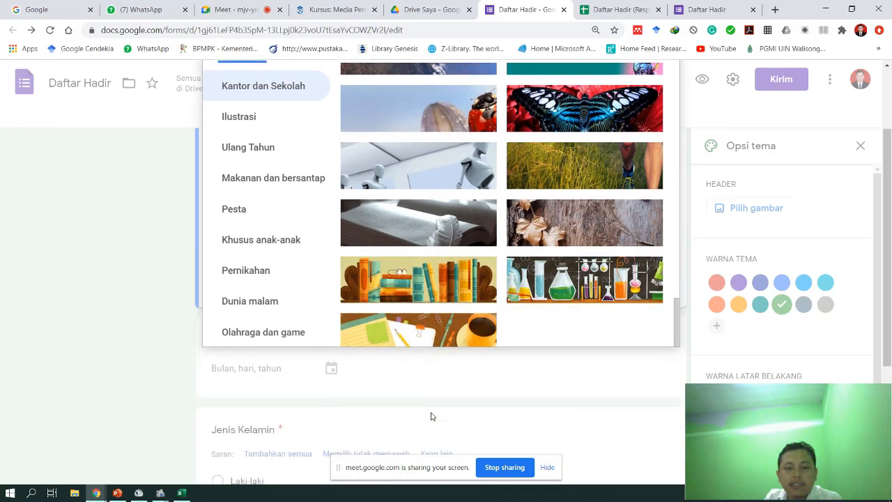
{"action": "left_click", "coordinate": [431, 324]}
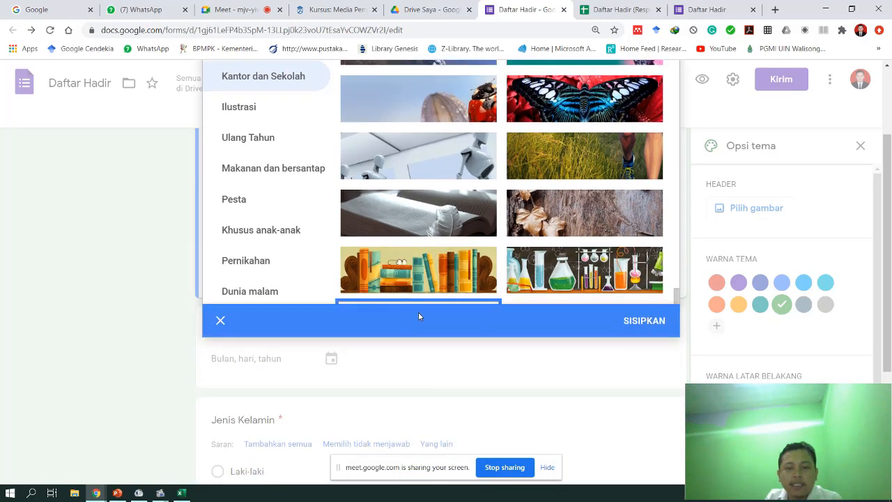
{"action": "left_click", "coordinate": [637, 324]}
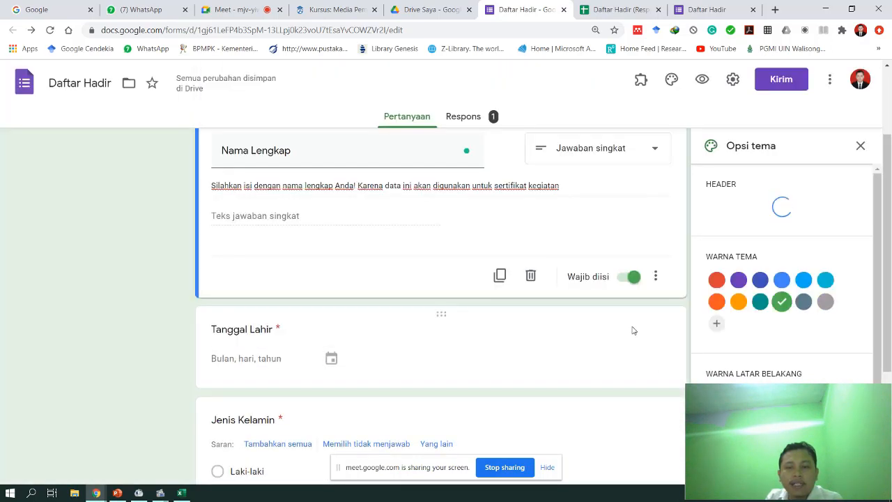
{"action": "scroll", "coordinate": [602, 249], "scroll_direction": "up", "scroll_amount": 3}
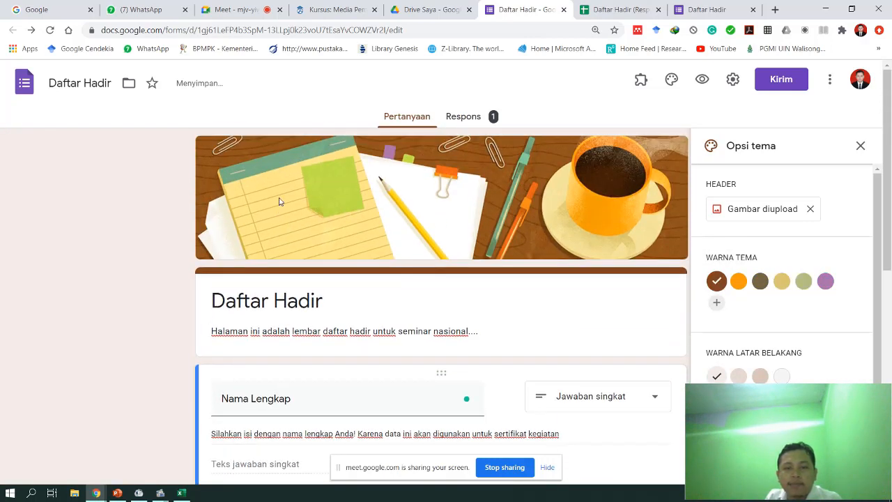
- Add a custom green theme colour, #00ff04
{"action": "left_click", "coordinate": [738, 281]}
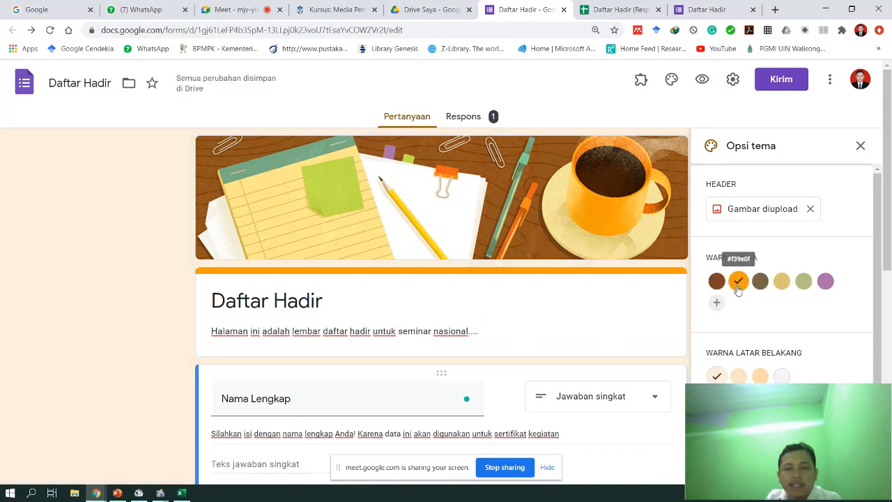
{"action": "left_click", "coordinate": [716, 302]}
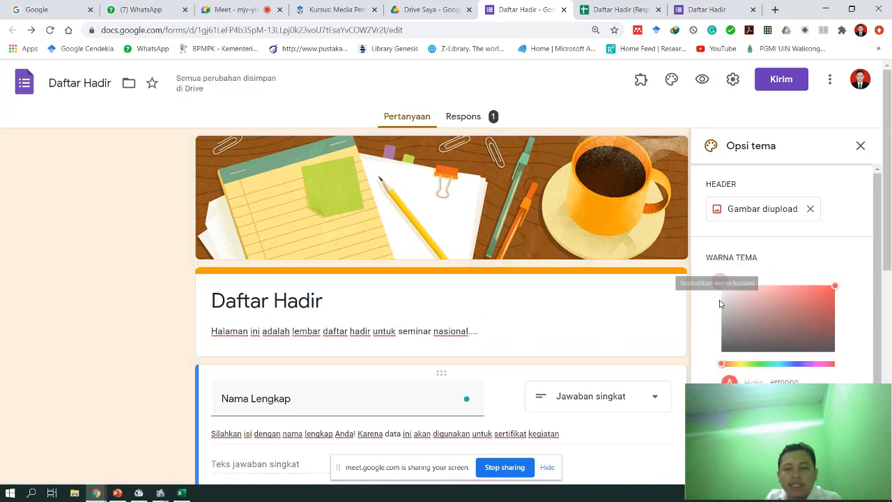
{"action": "left_click", "coordinate": [757, 363]}
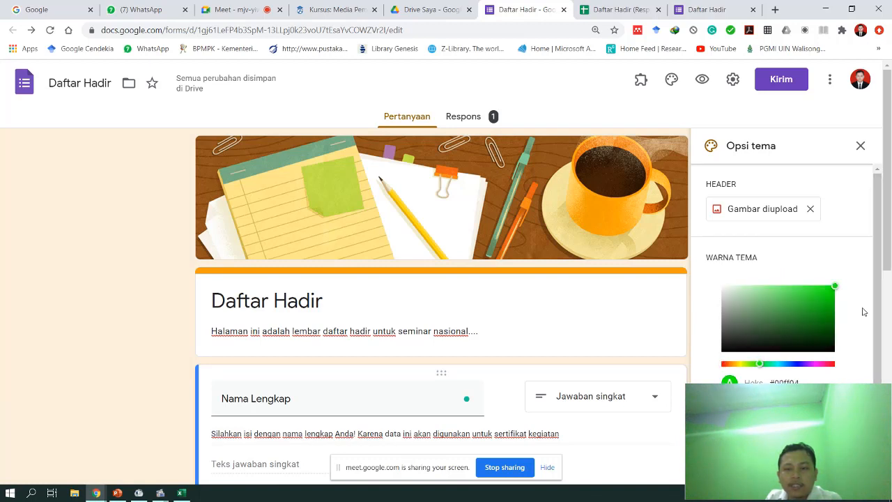
{"action": "scroll", "coordinate": [862, 311], "scroll_direction": "down", "scroll_amount": 2}
{"action": "left_click", "coordinate": [807, 302]}
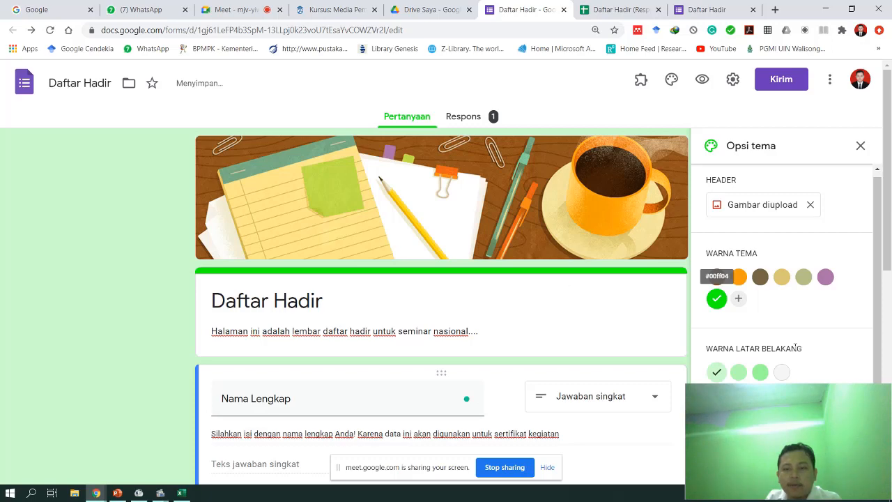
- Set the form background to the third light green shade, #99ff9b
{"action": "scroll", "coordinate": [795, 348], "scroll_direction": "down", "scroll_amount": 2}
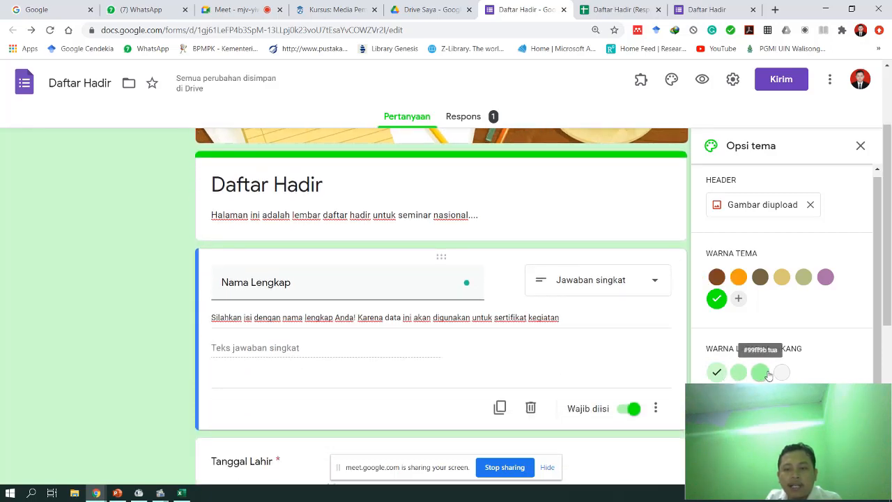
{"action": "scroll", "coordinate": [769, 375], "scroll_direction": "down", "scroll_amount": 2}
{"action": "left_click", "coordinate": [781, 372]}
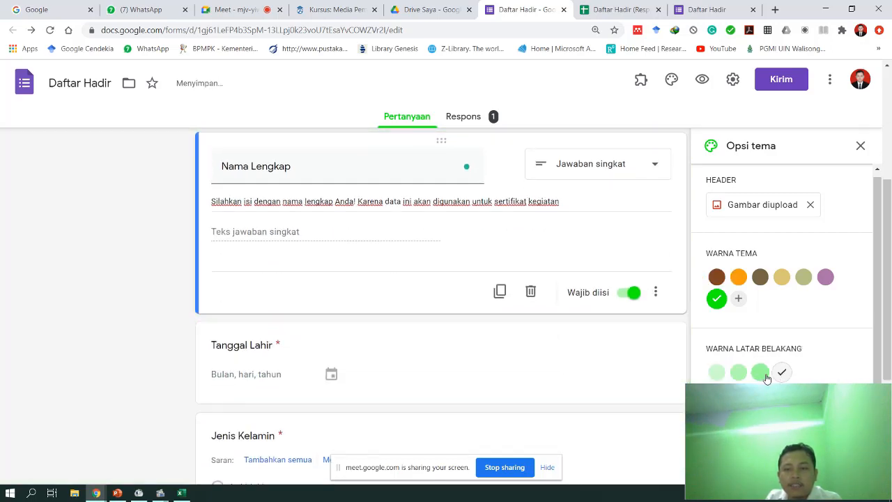
{"action": "left_click", "coordinate": [762, 374]}
{"action": "left_click", "coordinate": [739, 374]}
{"action": "left_click", "coordinate": [718, 374]}
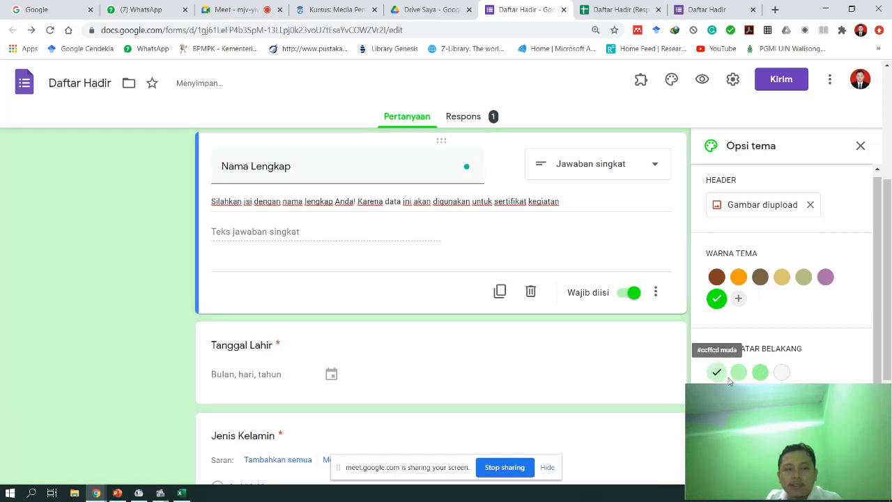
{"action": "left_click", "coordinate": [739, 374]}
{"action": "left_click", "coordinate": [720, 376]}
{"action": "left_click", "coordinate": [741, 376]}
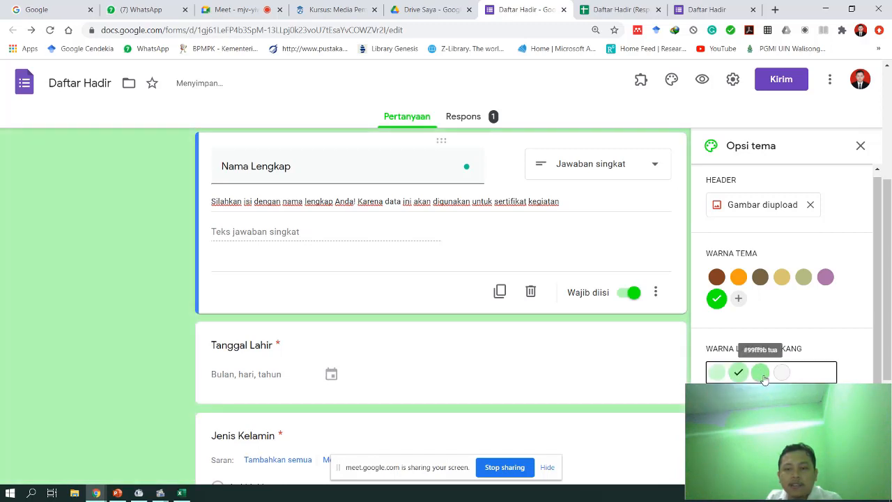
{"action": "left_click", "coordinate": [761, 375]}
{"action": "scroll", "coordinate": [782, 325], "scroll_direction": "down", "scroll_amount": 1}
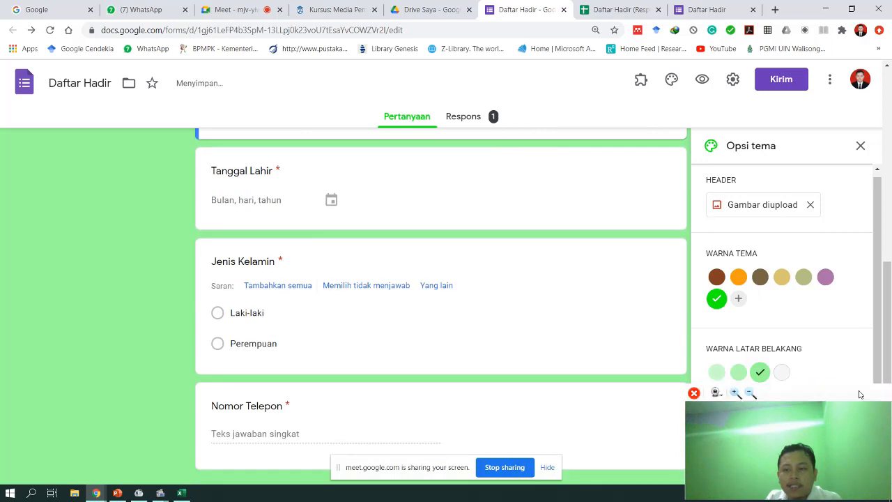
{"action": "left_click_drag", "start_coordinate": [853, 388], "coordinate": [168, 404]}
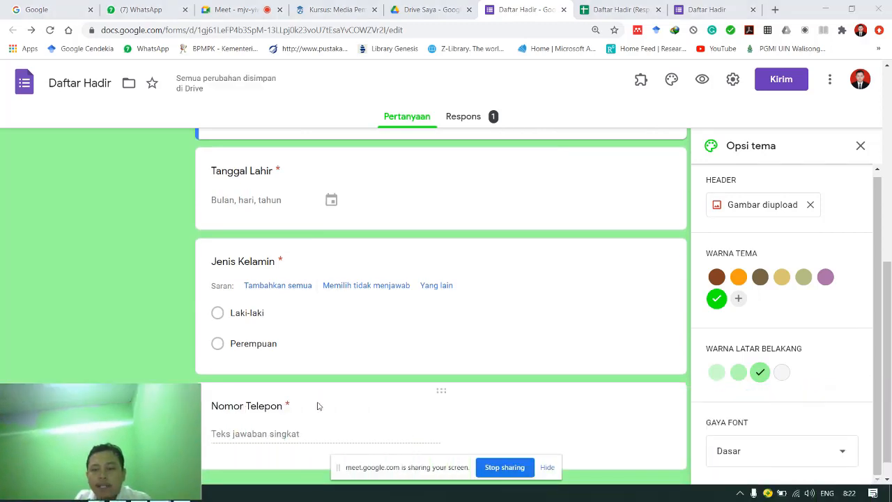
- Choose the Lucu font style after trying Dekoratif and Formal, then close the Opsi tema panel
{"action": "scroll", "coordinate": [833, 409], "scroll_direction": "down", "scroll_amount": 1}
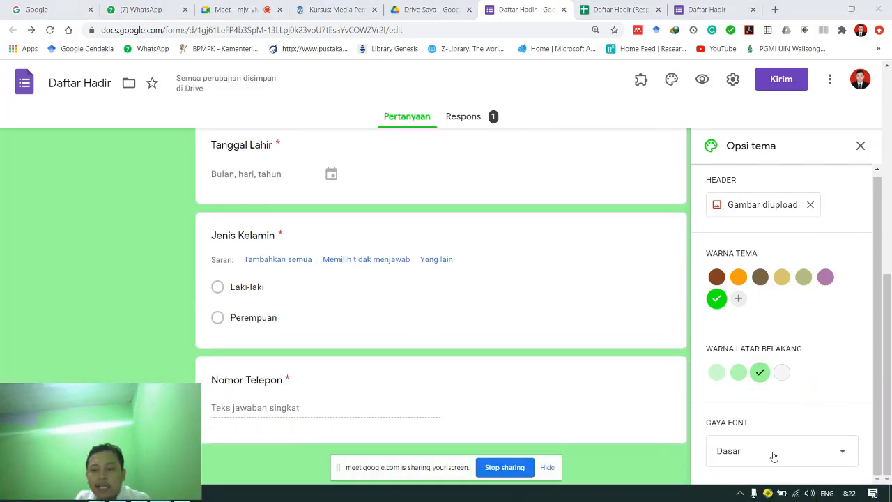
{"action": "left_click", "coordinate": [749, 458]}
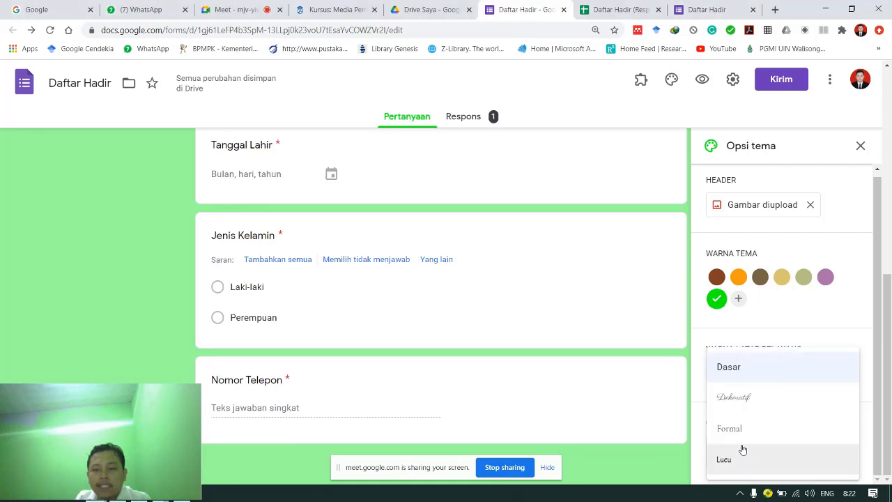
{"action": "left_click", "coordinate": [732, 411]}
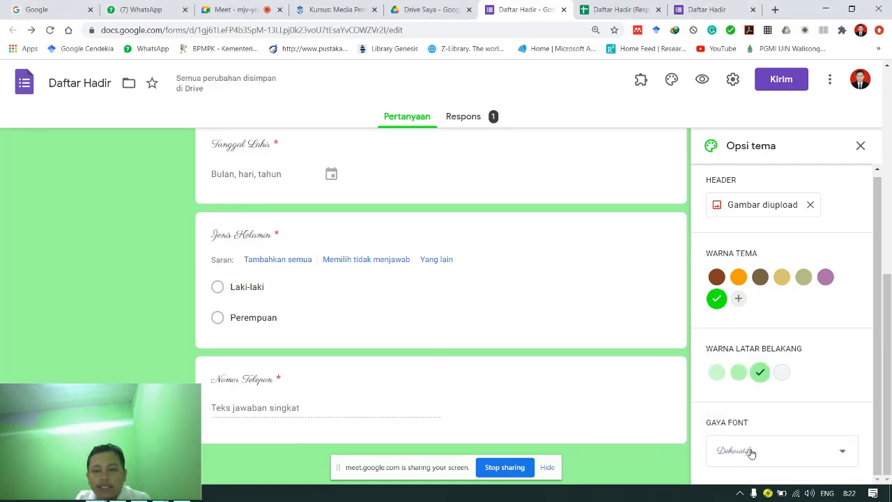
{"action": "left_click", "coordinate": [751, 453]}
{"action": "left_click", "coordinate": [731, 430]}
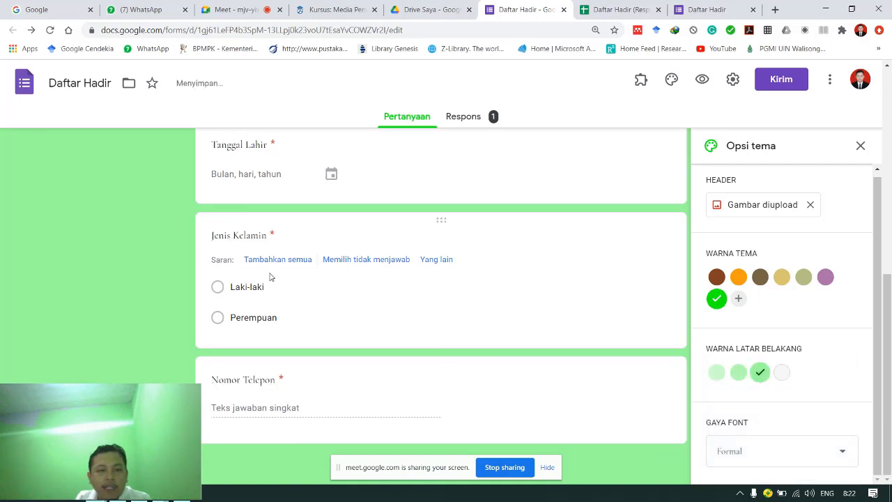
{"action": "left_click", "coordinate": [748, 458]}
{"action": "left_click", "coordinate": [735, 469]}
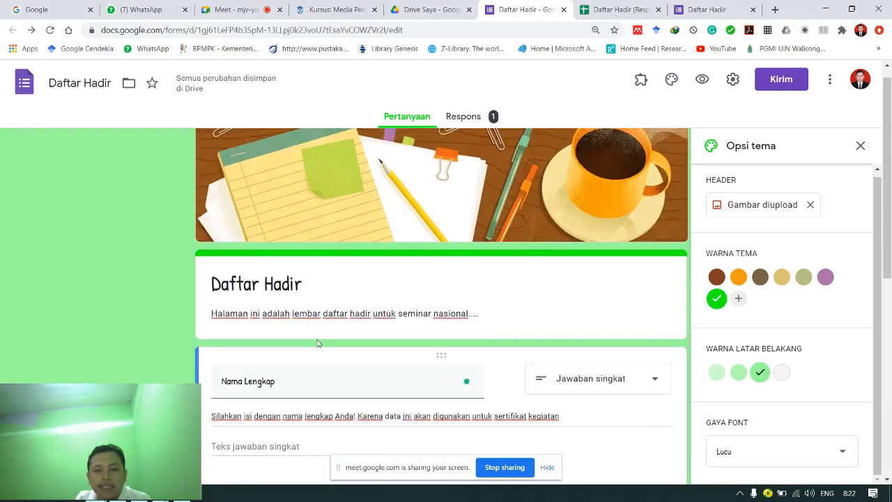
{"action": "scroll", "coordinate": [317, 343], "scroll_direction": "up", "scroll_amount": 1}
{"action": "left_click", "coordinate": [776, 443]}
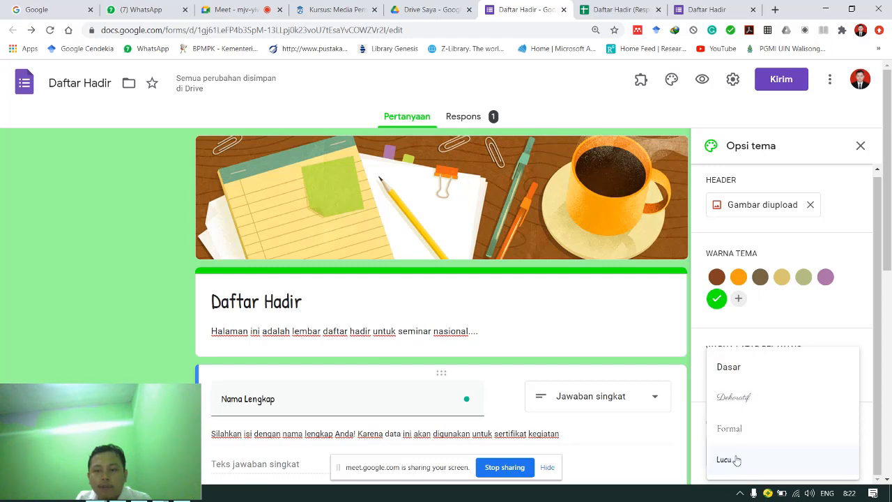
{"action": "left_click", "coordinate": [832, 324]}
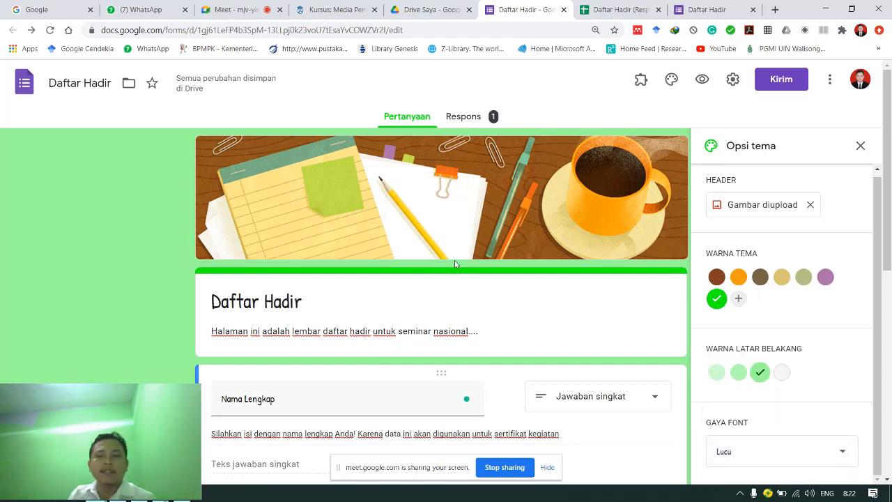
{"action": "left_click", "coordinate": [861, 146]}
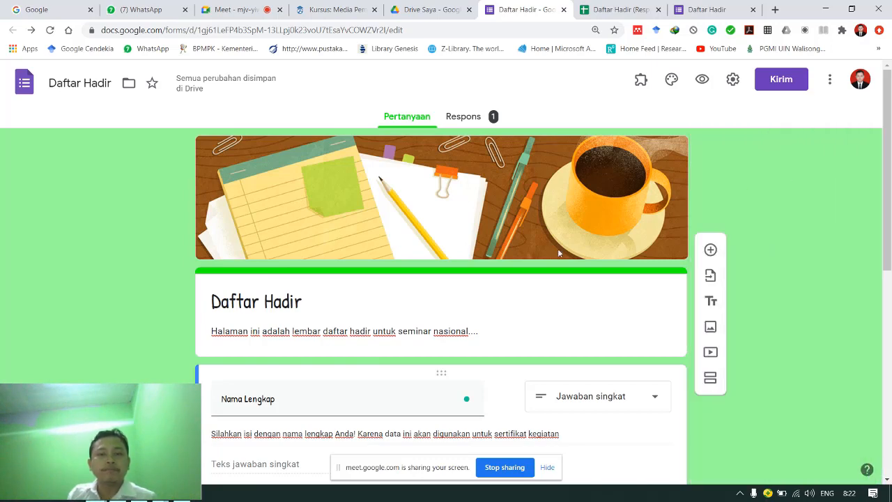
{"action": "left_click", "coordinate": [463, 116]}
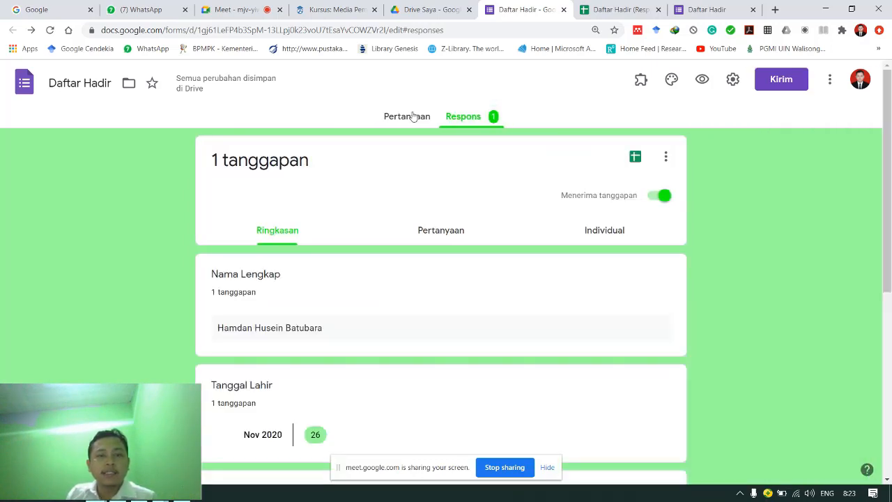
{"action": "left_click", "coordinate": [411, 117]}
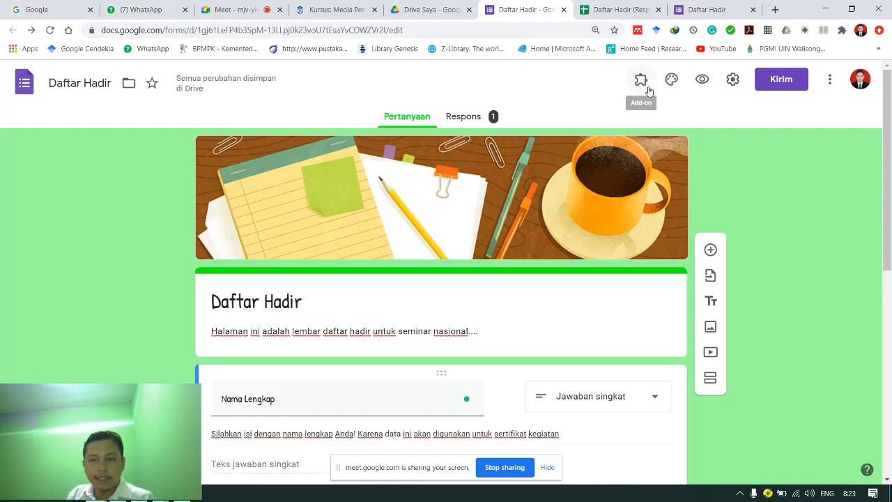
- Open the three-dot More menu and choose Add-on to reach the add-on marketplace
{"action": "left_click", "coordinate": [640, 82]}
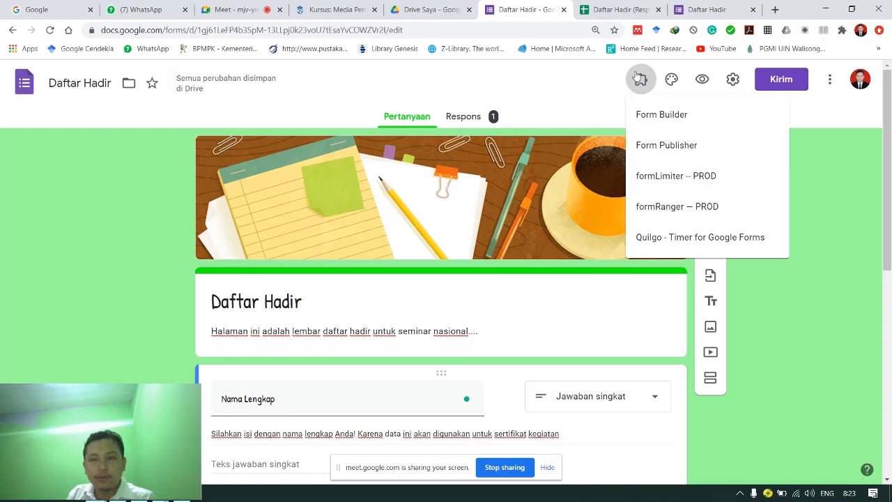
{"action": "left_click", "coordinate": [638, 79]}
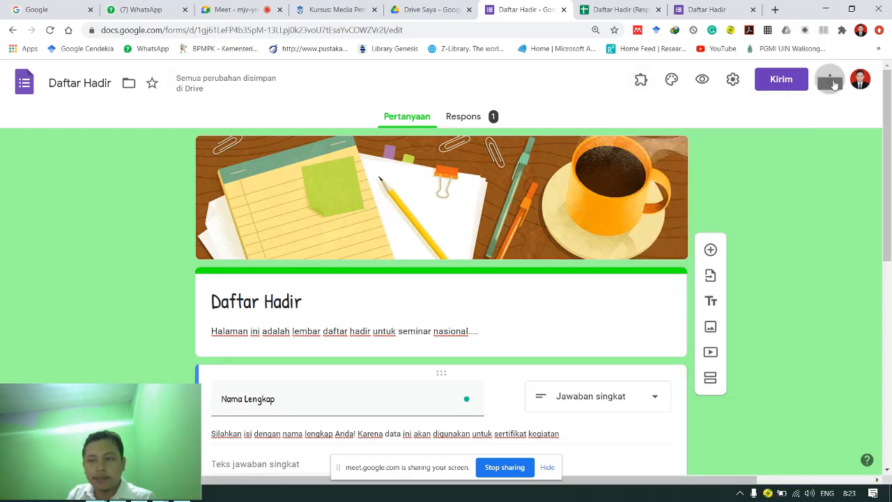
{"action": "left_click", "coordinate": [834, 83]}
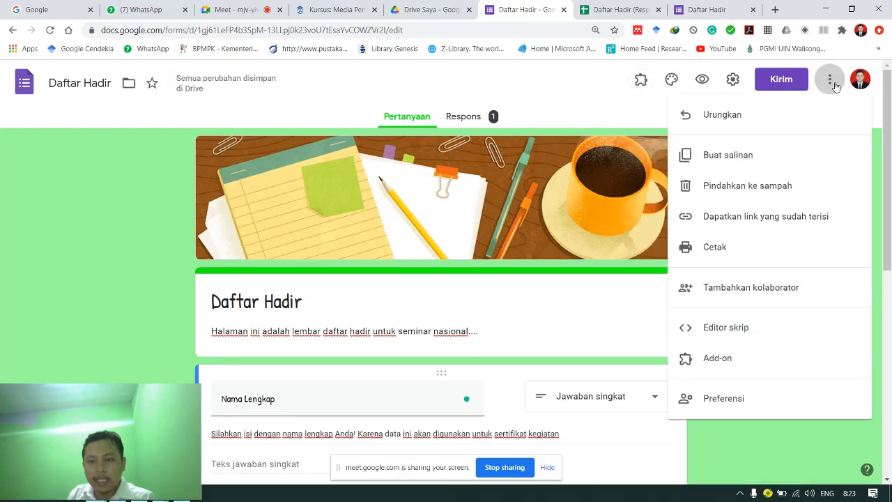
{"action": "left_click", "coordinate": [833, 83]}
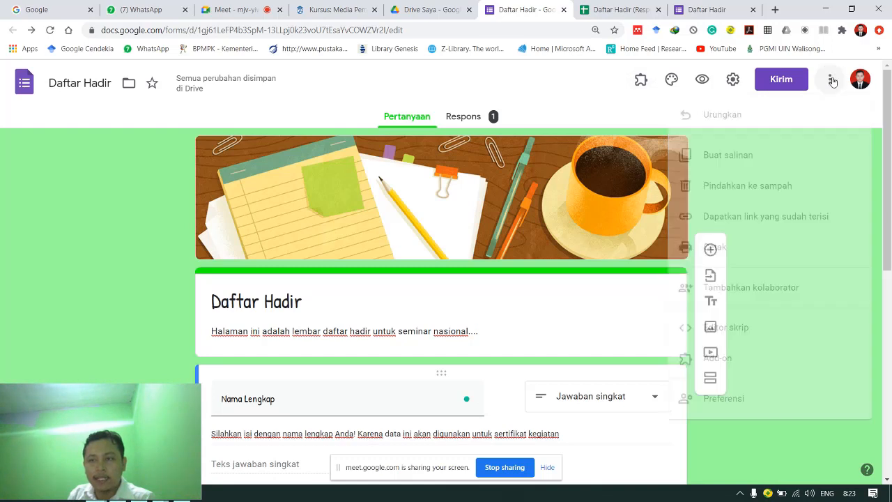
{"action": "left_click", "coordinate": [831, 82]}
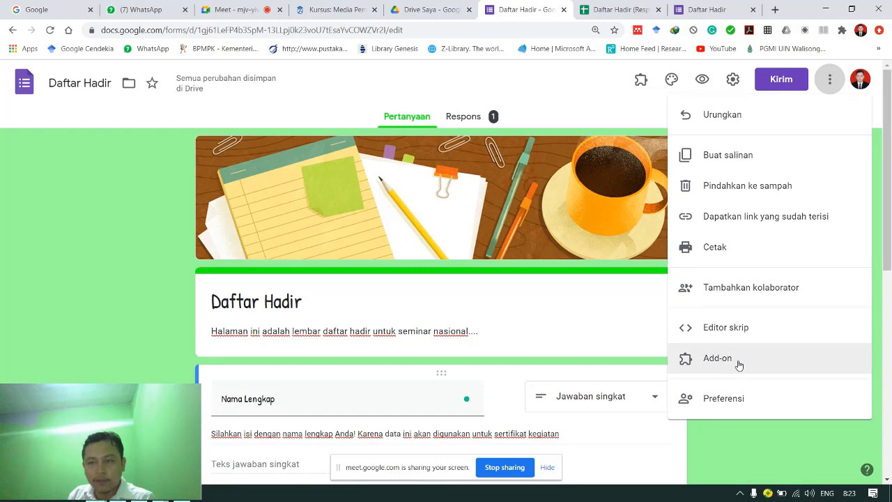
{"action": "left_click", "coordinate": [815, 437]}
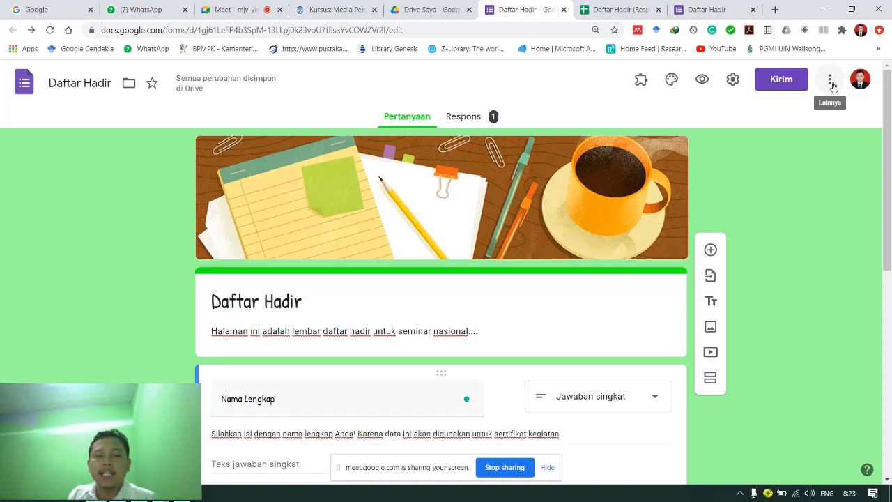
{"action": "left_click", "coordinate": [831, 84]}
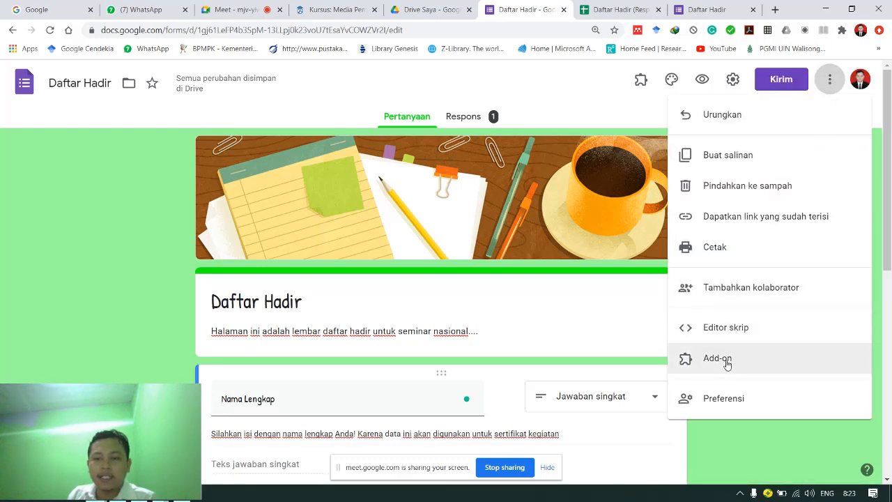
{"action": "left_click", "coordinate": [727, 363]}
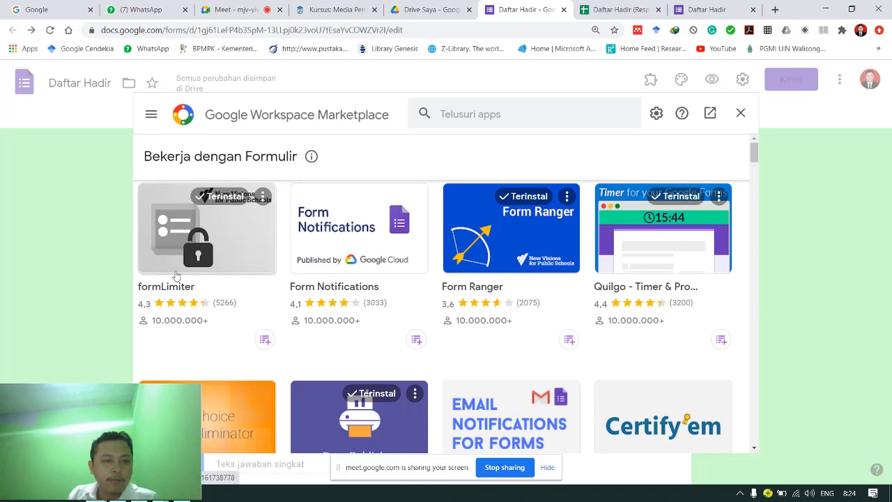
- View the formLimiter add-on page to confirm it's installed, then close the Marketplace
{"action": "left_click", "coordinate": [194, 231]}
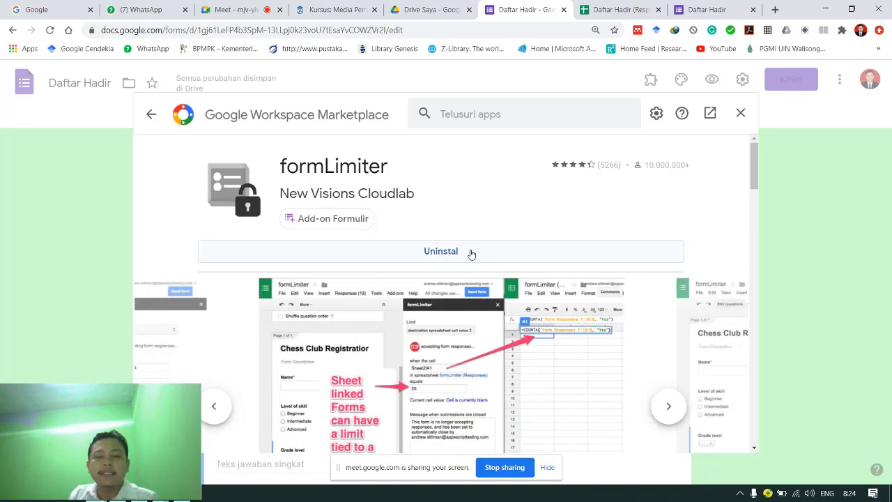
{"action": "left_click", "coordinate": [741, 115]}
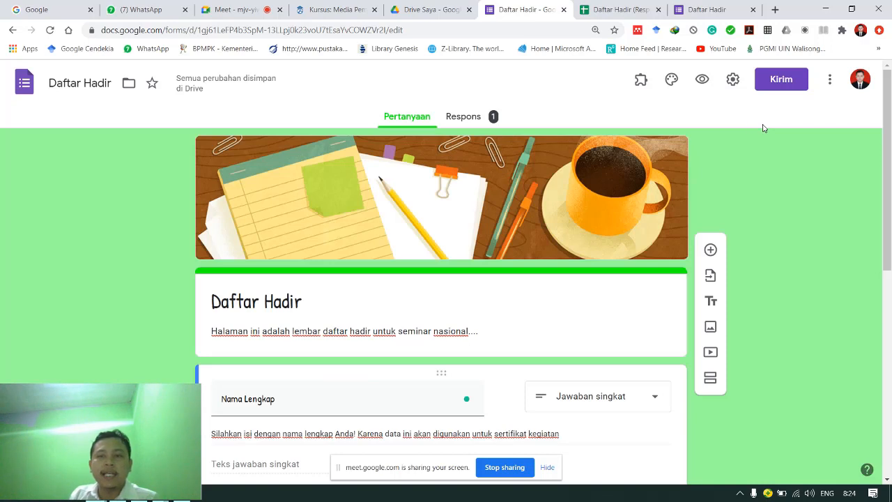
- Launch formLimiter from the Add-ons menu and open its Set limit sidebar
{"action": "left_click", "coordinate": [642, 81]}
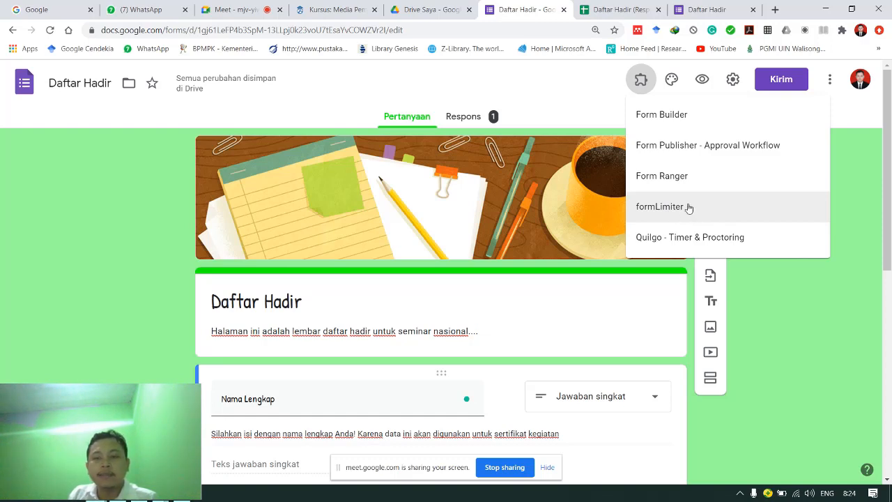
{"action": "left_click", "coordinate": [659, 216]}
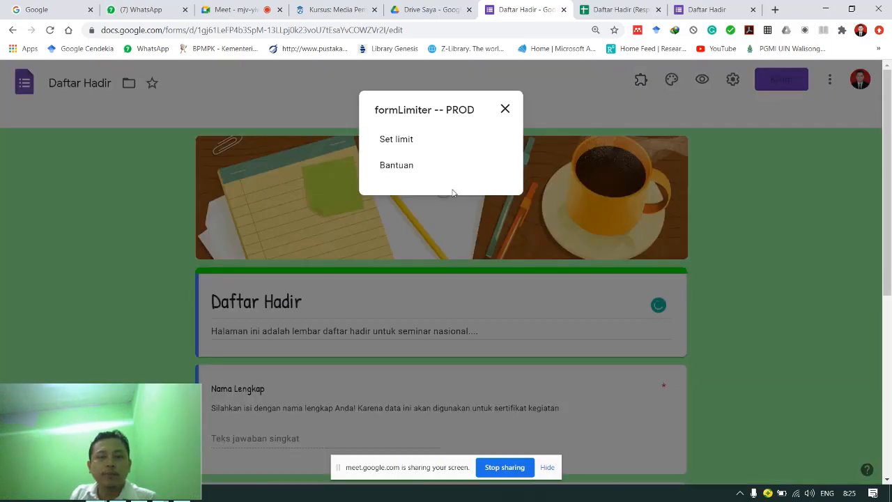
{"action": "left_click", "coordinate": [395, 142]}
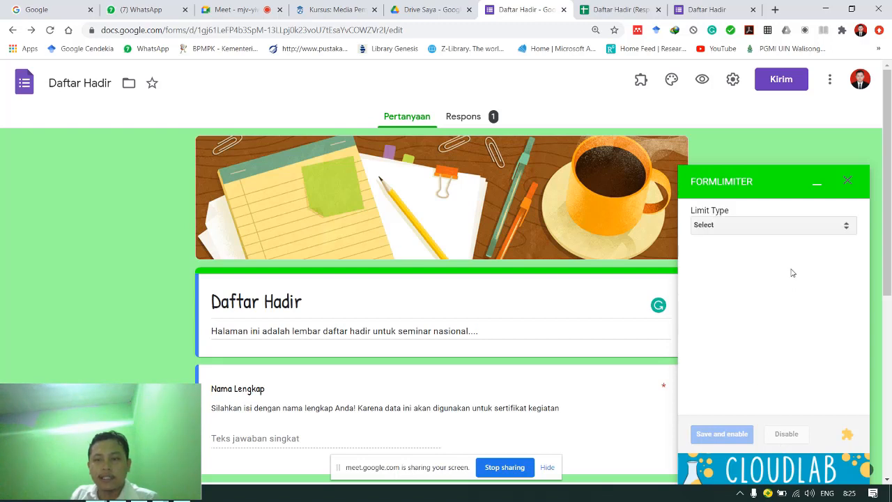
- Limit responses by date and time, closing on 11/09/2020 at 10:30 AM, then save and enable
{"action": "left_click", "coordinate": [717, 227]}
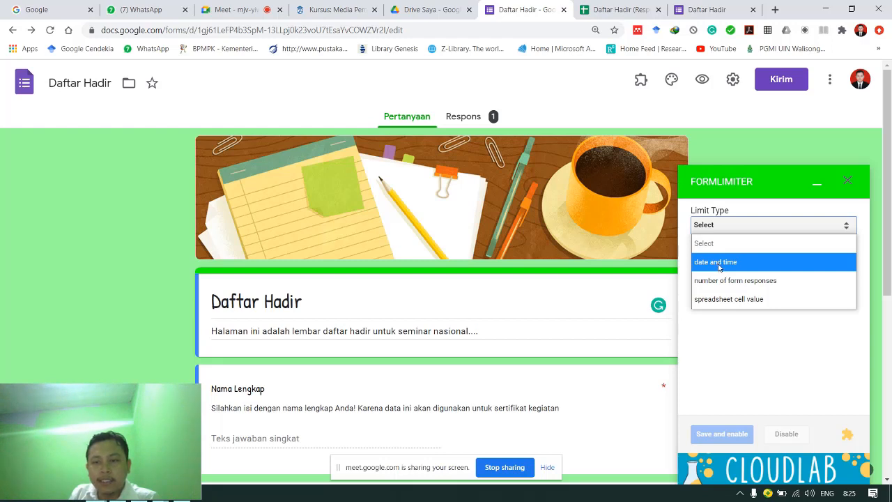
{"action": "left_click", "coordinate": [719, 265]}
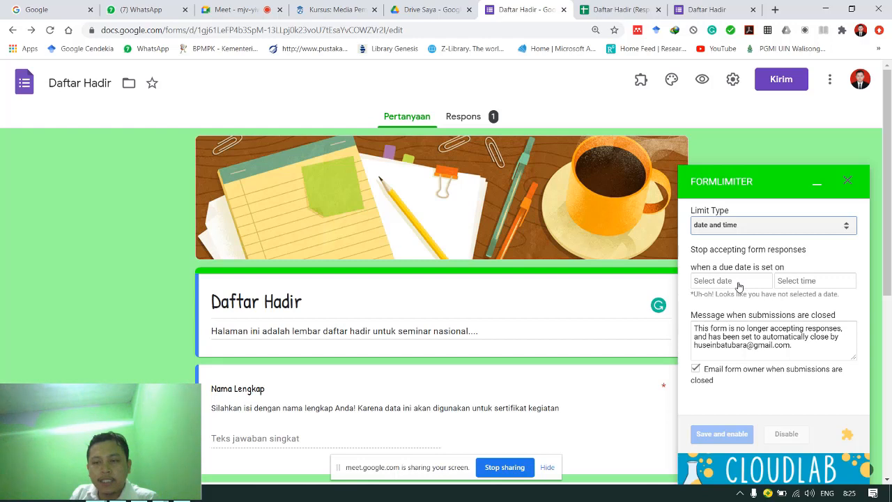
{"action": "left_click", "coordinate": [739, 281]}
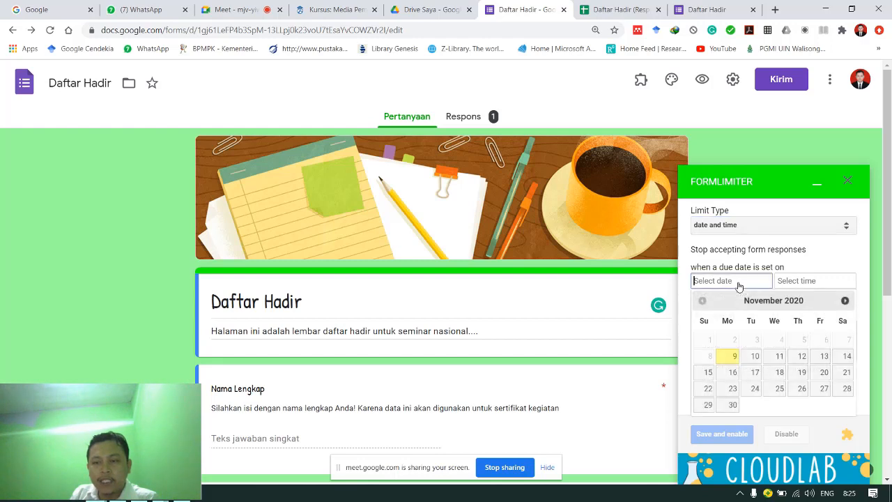
{"action": "left_click", "coordinate": [730, 357]}
{"action": "left_click", "coordinate": [810, 281]}
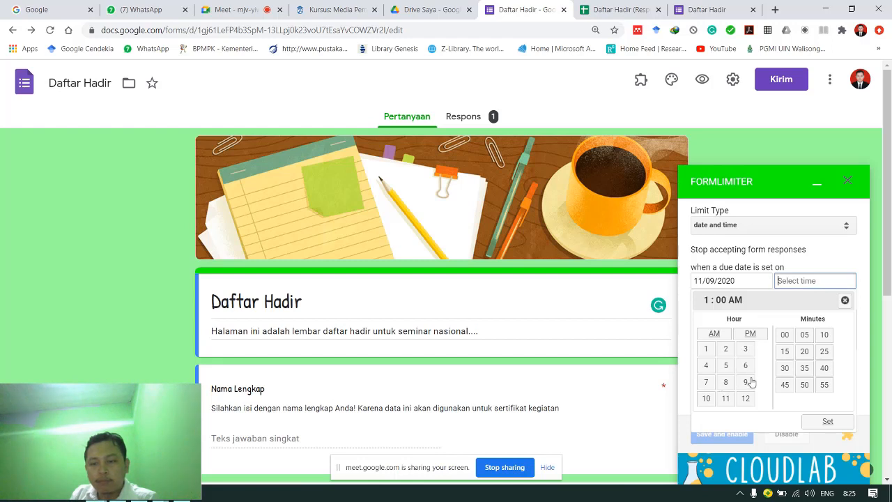
{"action": "left_click", "coordinate": [708, 400]}
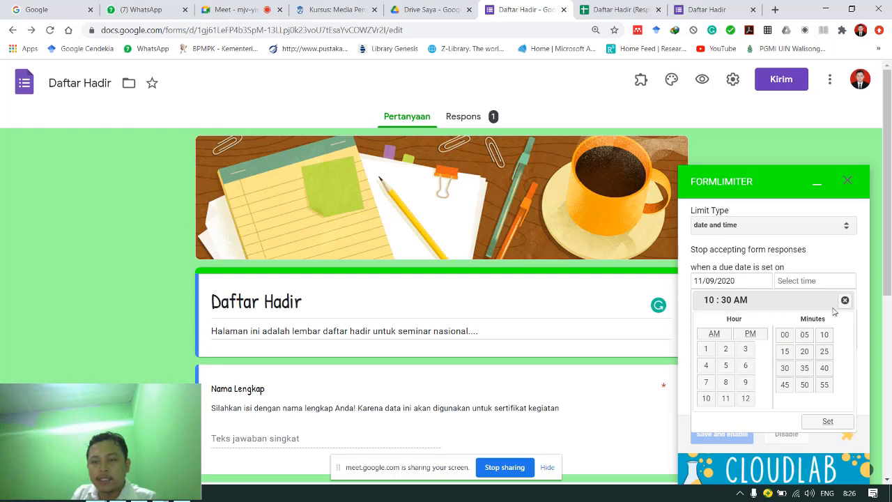
{"action": "left_click", "coordinate": [827, 422]}
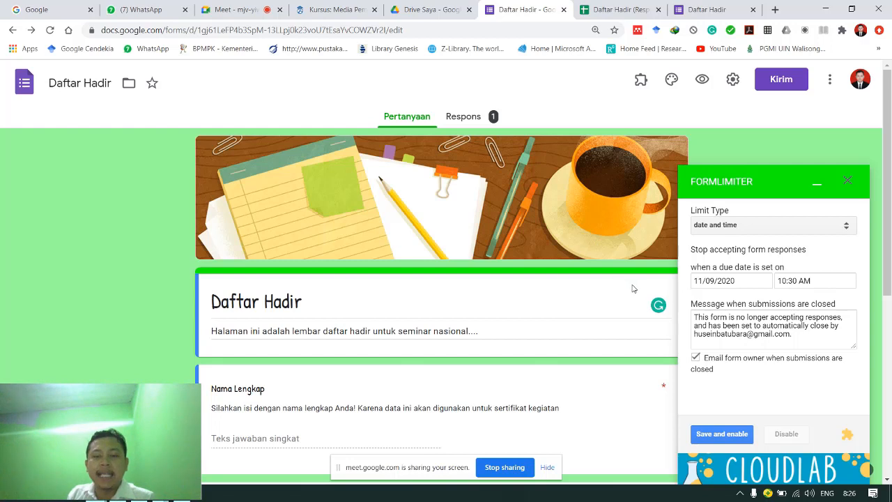
{"action": "left_click", "coordinate": [722, 440]}
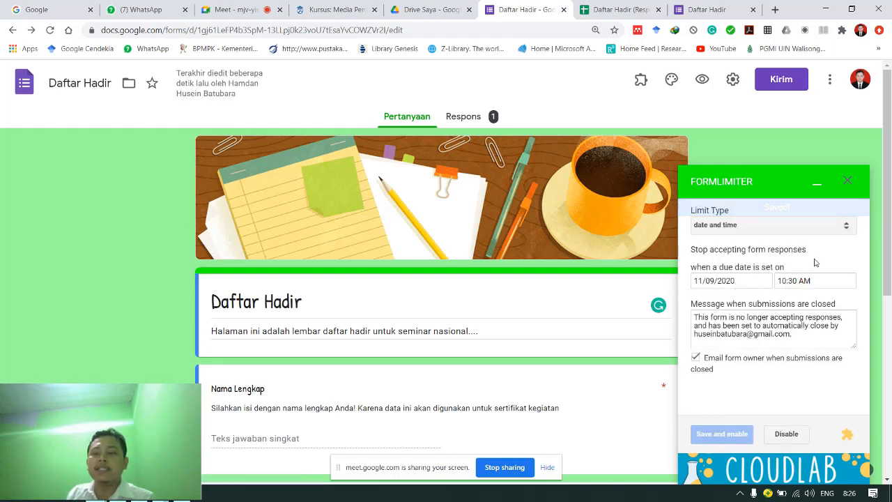
- Close the formLimiter panel and reopen its Set limit settings
{"action": "left_click", "coordinate": [848, 181]}
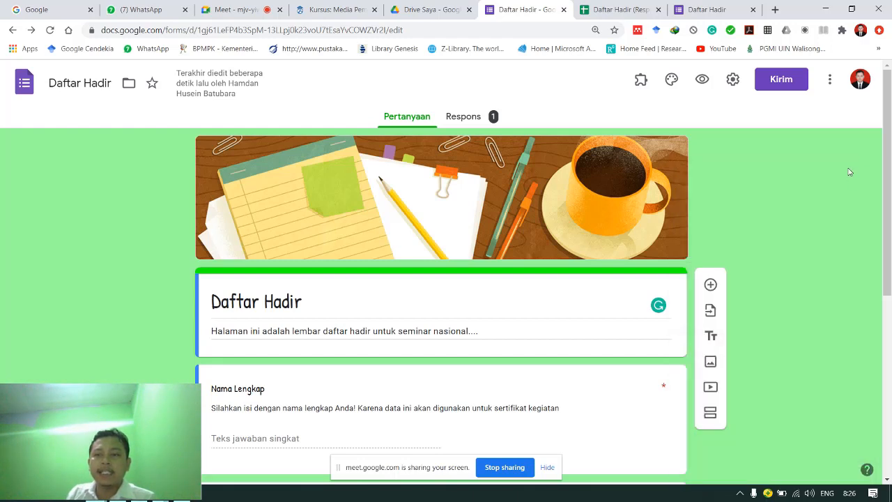
{"action": "left_click", "coordinate": [642, 82]}
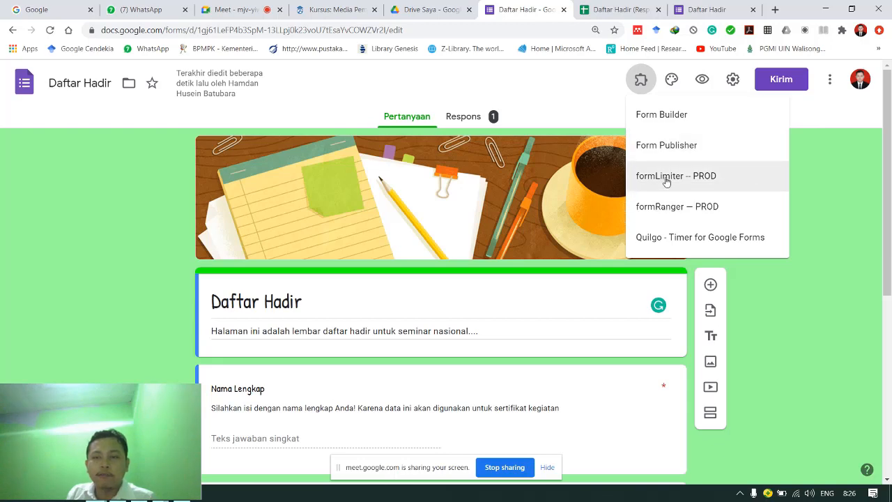
{"action": "left_click", "coordinate": [666, 180]}
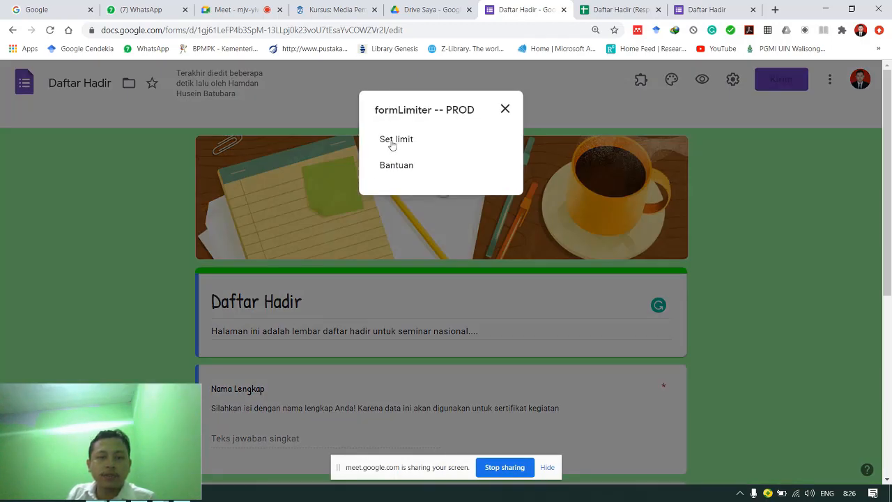
{"action": "left_click", "coordinate": [391, 142]}
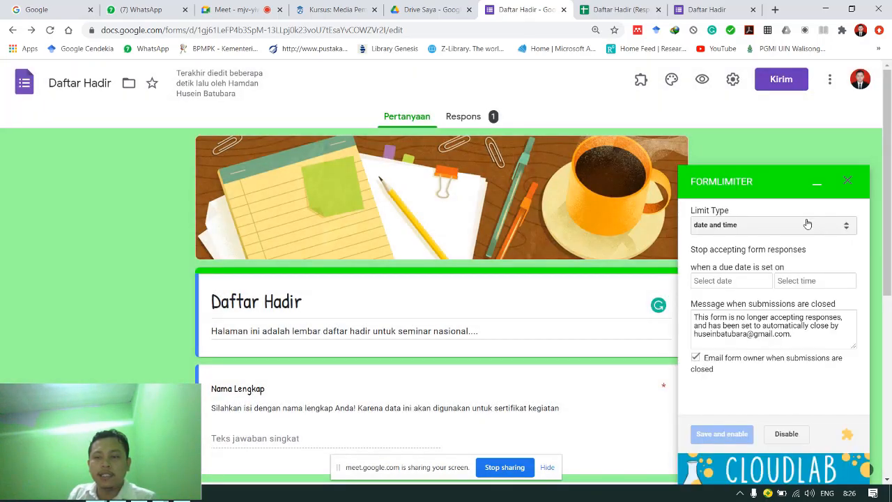
- Switch the limit to 100 form responses, save and enable it, and close the panel
{"action": "left_click", "coordinate": [807, 230]}
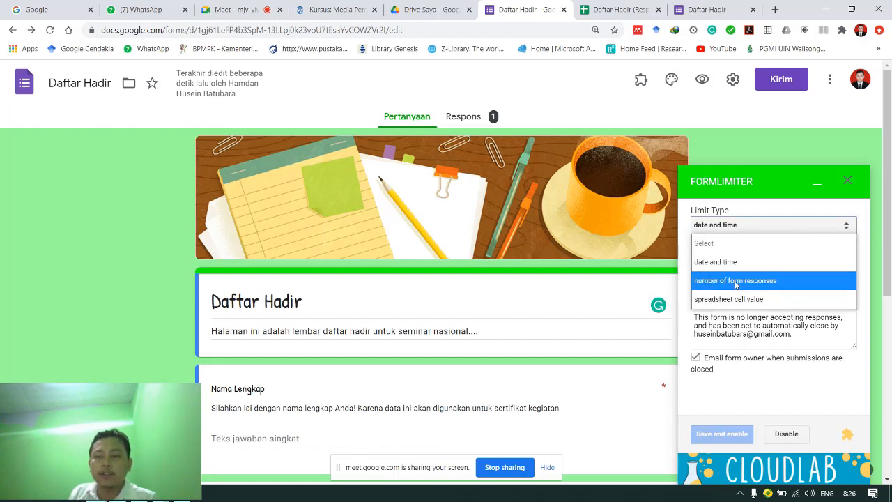
{"action": "left_click", "coordinate": [736, 281]}
{"action": "left_click", "coordinate": [733, 281]}
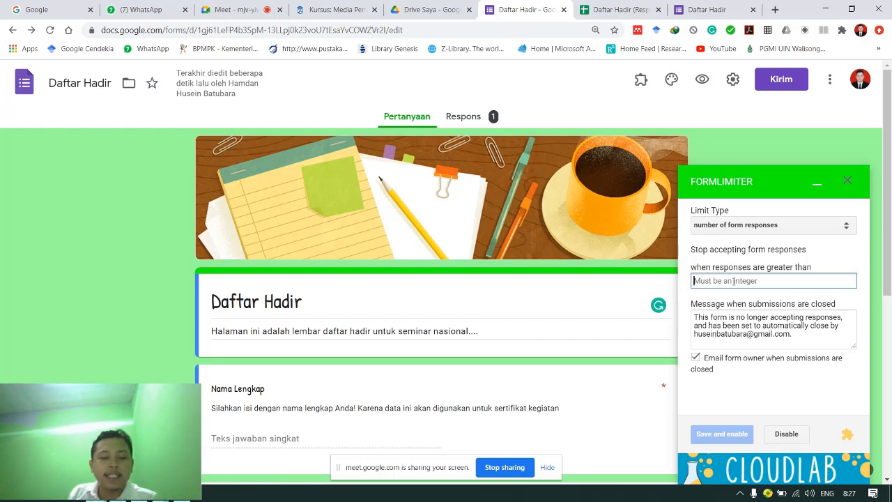
{"action": "type", "text": "100"}
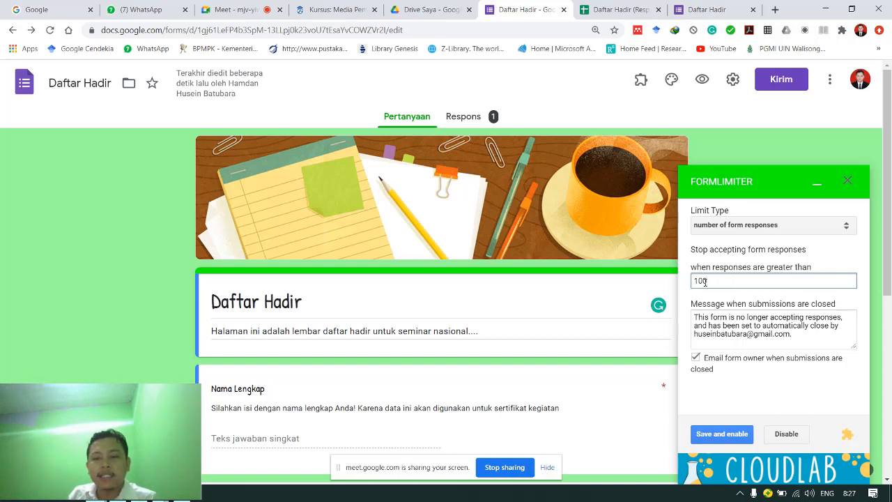
{"action": "left_click", "coordinate": [744, 430]}
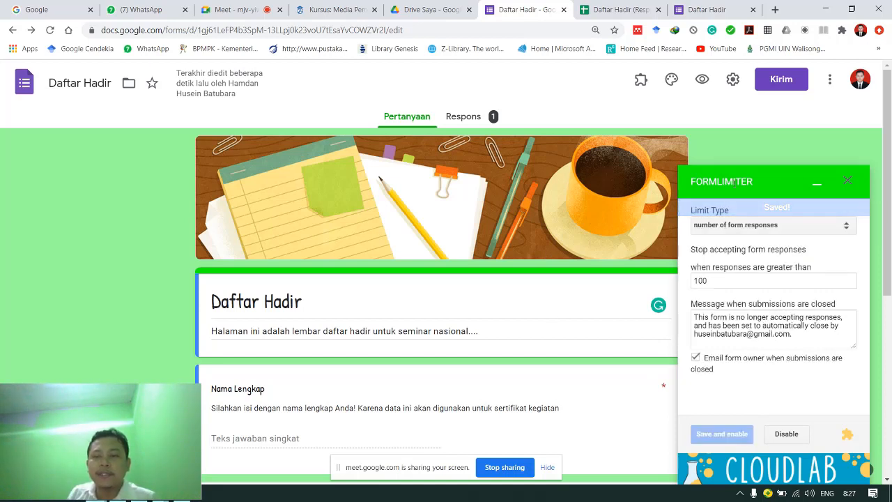
{"action": "left_click", "coordinate": [849, 183]}
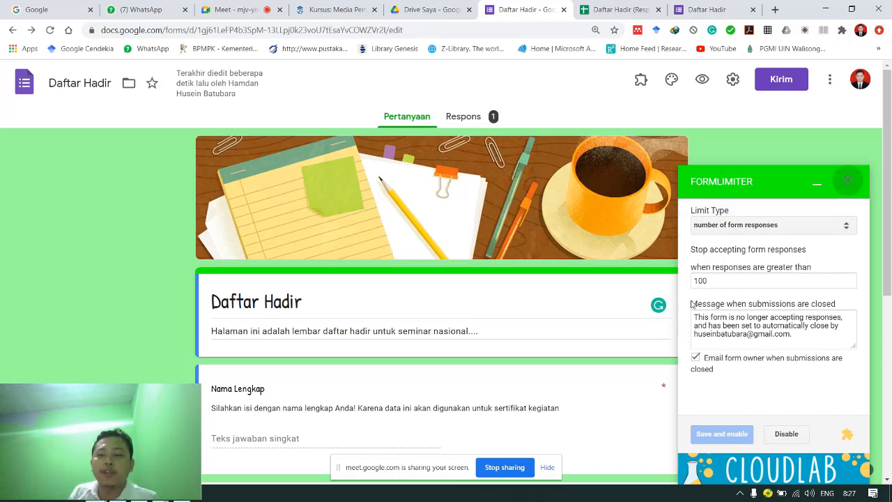
{"action": "left_click", "coordinate": [713, 280]}
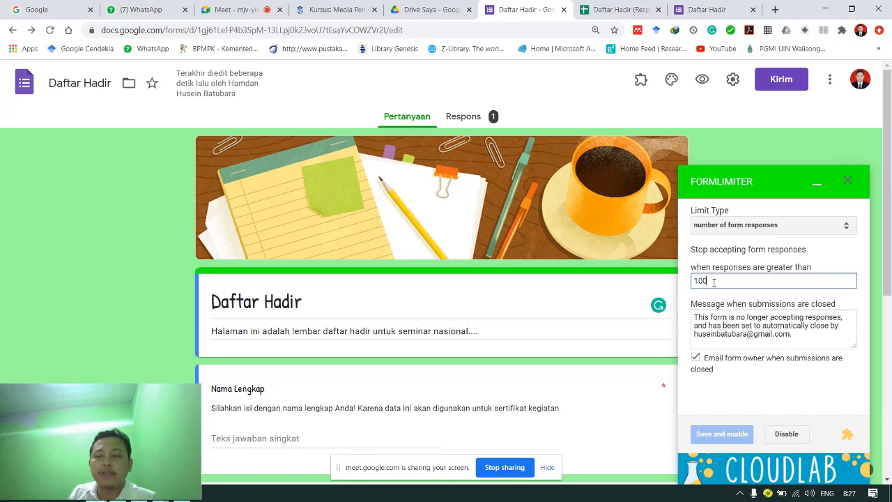
{"action": "left_click_drag", "start_coordinate": [713, 281], "coordinate": [689, 286]}
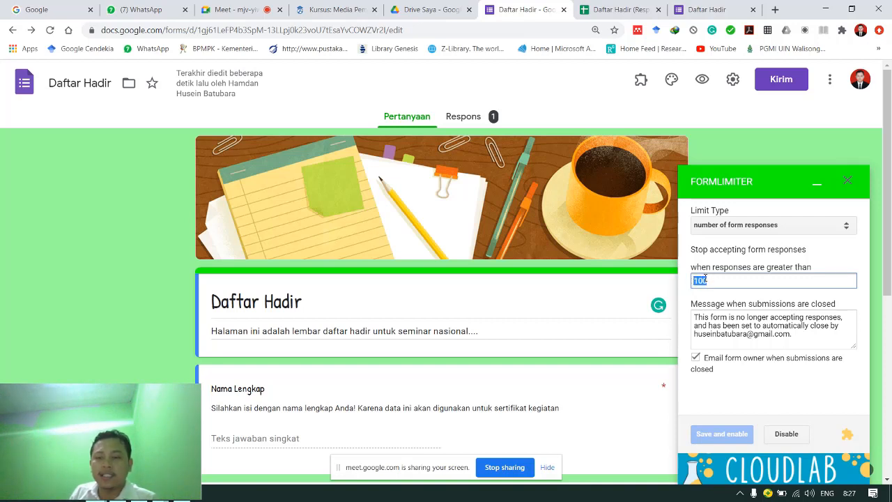
{"action": "left_click", "coordinate": [848, 183]}
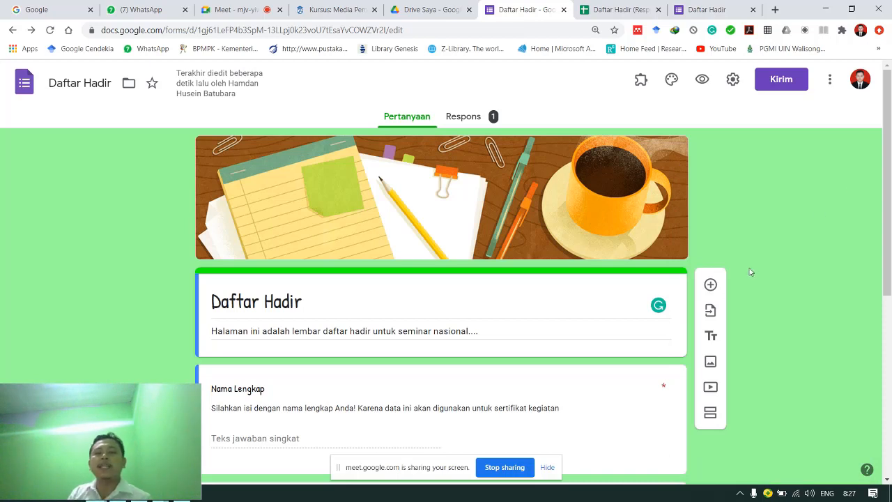
- Leave the Daftar Hadir editor and switch to the Drive Saya browser tab
{"action": "left_click", "coordinate": [641, 81]}
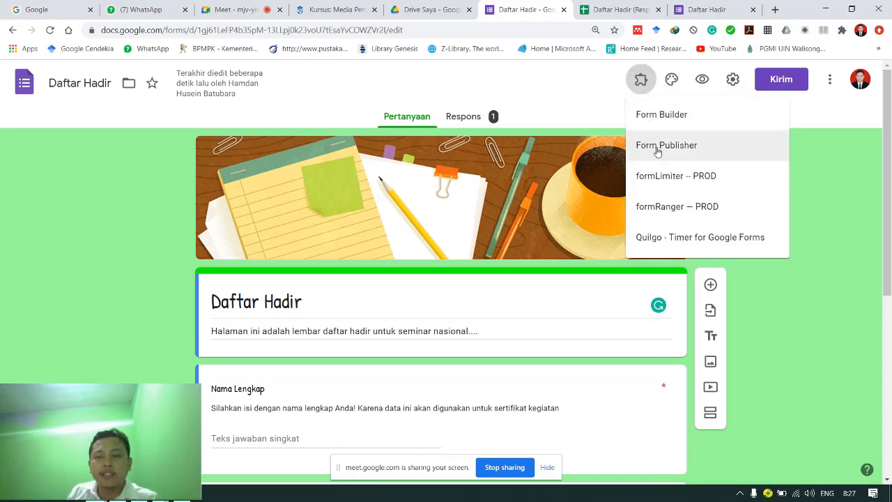
{"action": "left_click", "coordinate": [834, 164]}
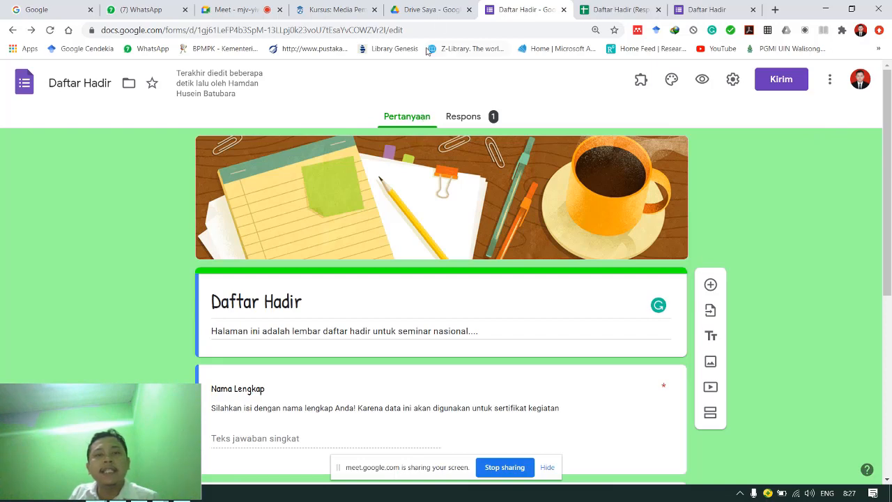
{"action": "left_click", "coordinate": [438, 13]}
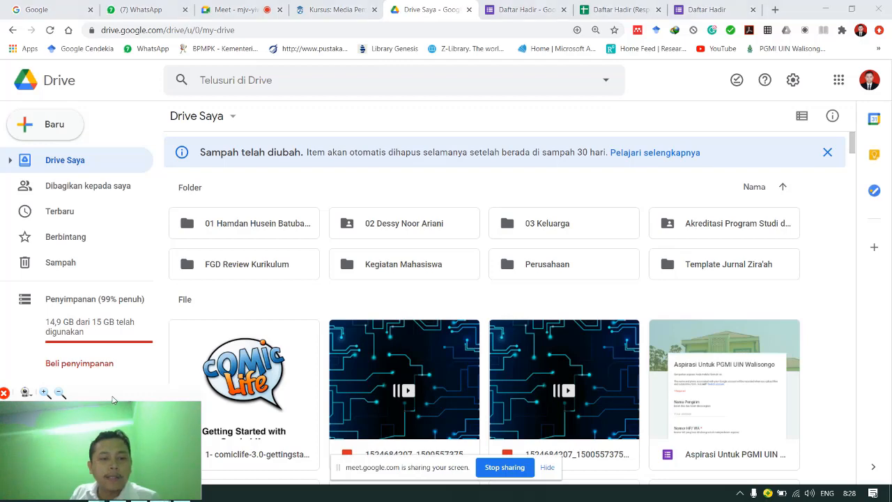
- Search Google Drive for 'sertifikat'
{"action": "left_click_drag", "start_coordinate": [112, 404], "coordinate": [804, 402]}
{"action": "left_click", "coordinate": [9, 493]}
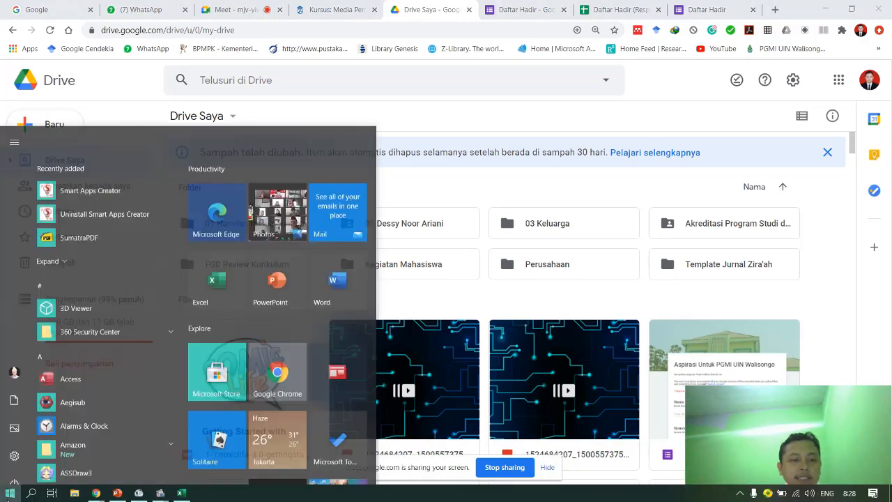
{"action": "left_click", "coordinate": [828, 212]}
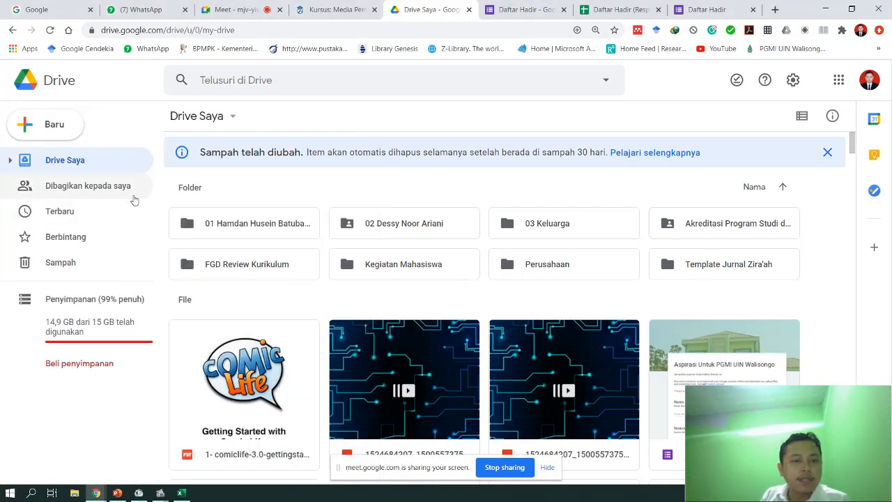
{"action": "left_click", "coordinate": [269, 80]}
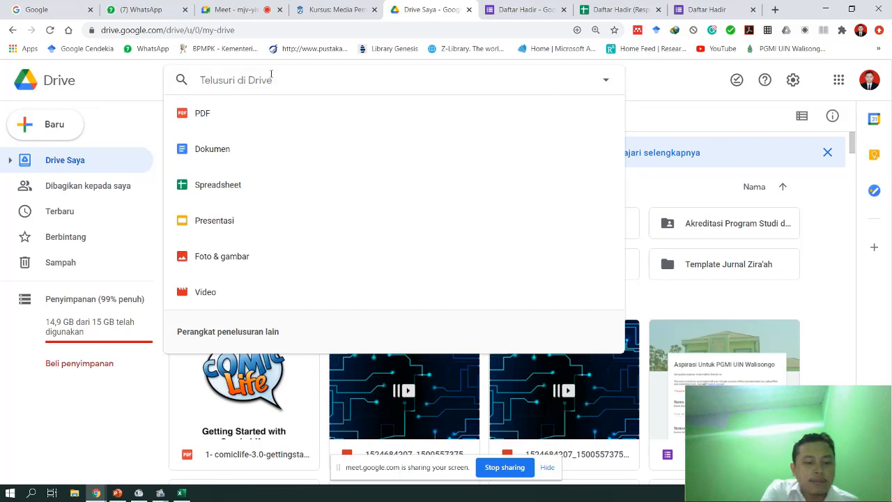
{"action": "type", "text": "serto"}
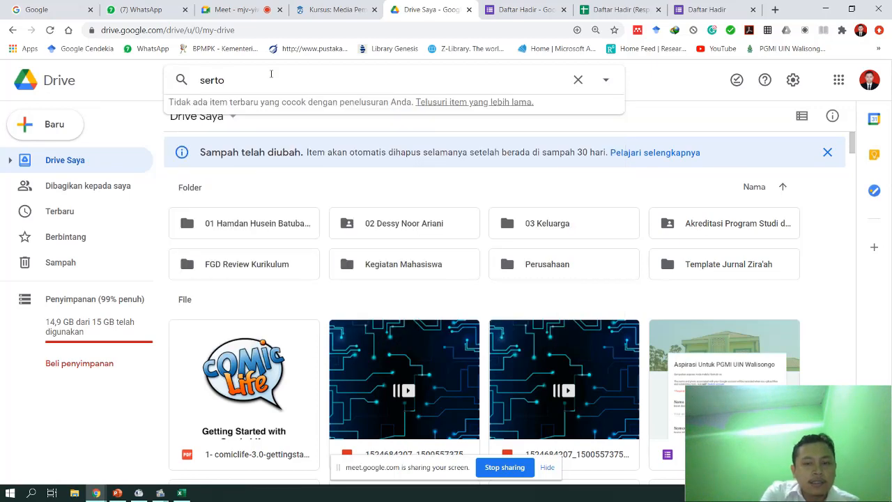
{"action": "key", "text": "BackSpace"}
{"action": "type", "text": "ifikat"}
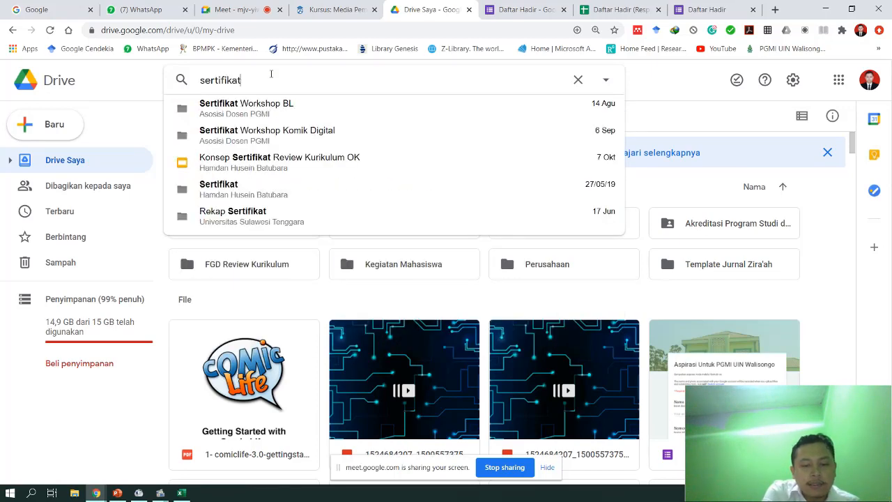
{"action": "key", "text": "Return"}
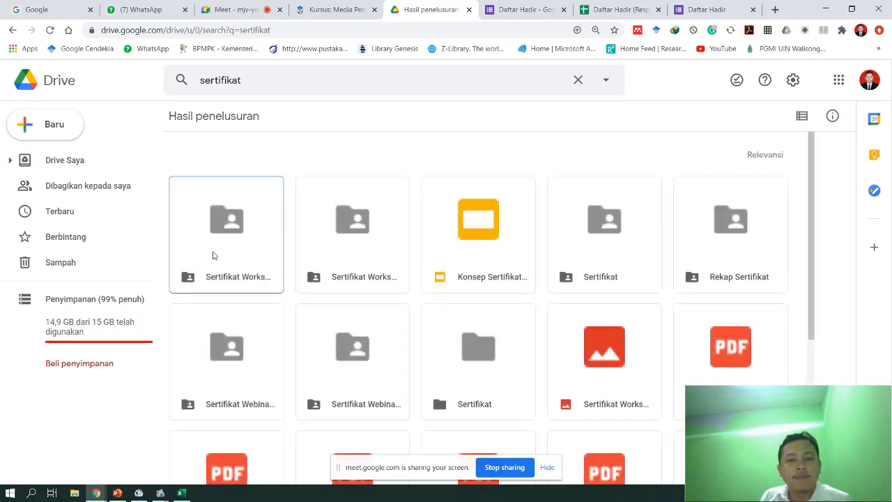
- Open Konsep Sertifikat Review Kurikulum OK in a new tab, then return to the search results
{"action": "left_click", "coordinate": [508, 258]}
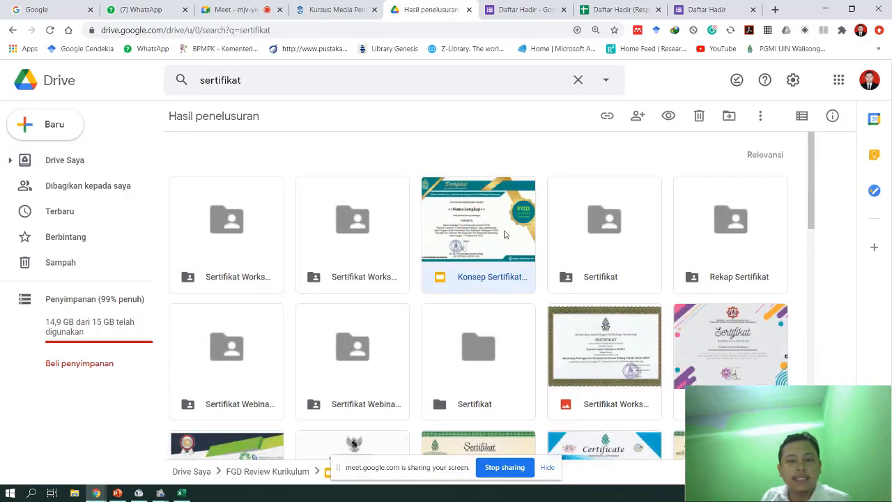
{"action": "scroll", "coordinate": [500, 244], "scroll_direction": "down", "scroll_amount": 2}
{"action": "scroll", "coordinate": [499, 240], "scroll_direction": "down", "scroll_amount": 1}
{"action": "scroll", "coordinate": [497, 209], "scroll_direction": "up", "scroll_amount": 3}
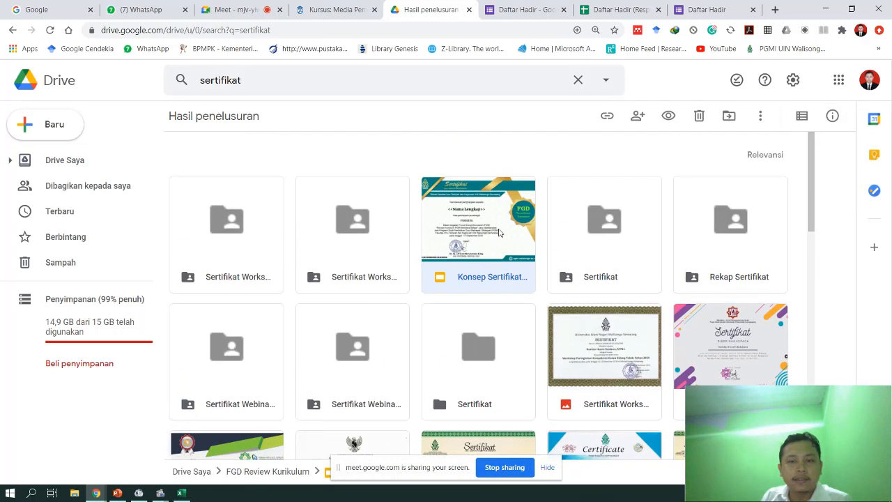
{"action": "double_click", "coordinate": [451, 253]}
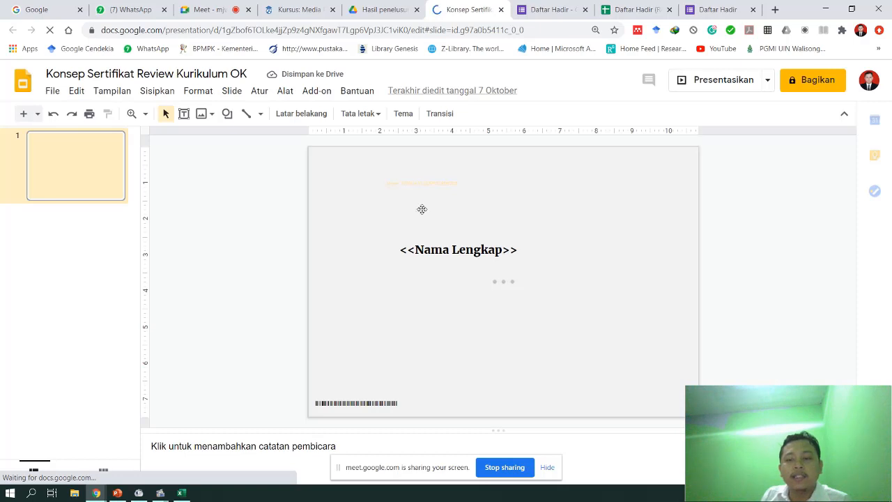
{"action": "left_click", "coordinate": [375, 11]}
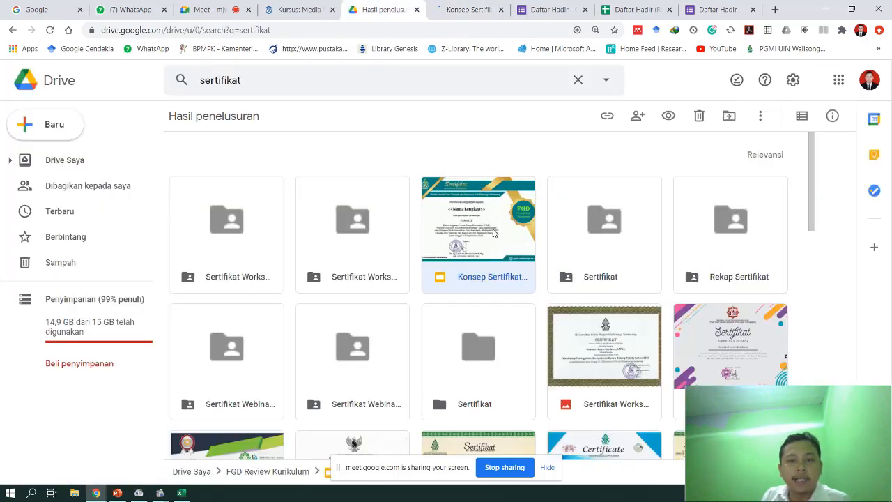
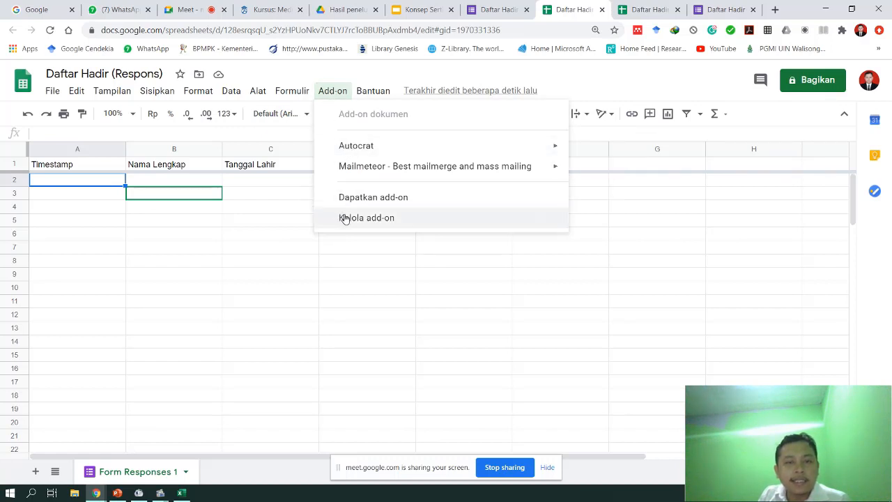
- Search the add-on marketplace for Autocrat, then close the marketplace
{"action": "mouse_move", "coordinate": [364, 151]}
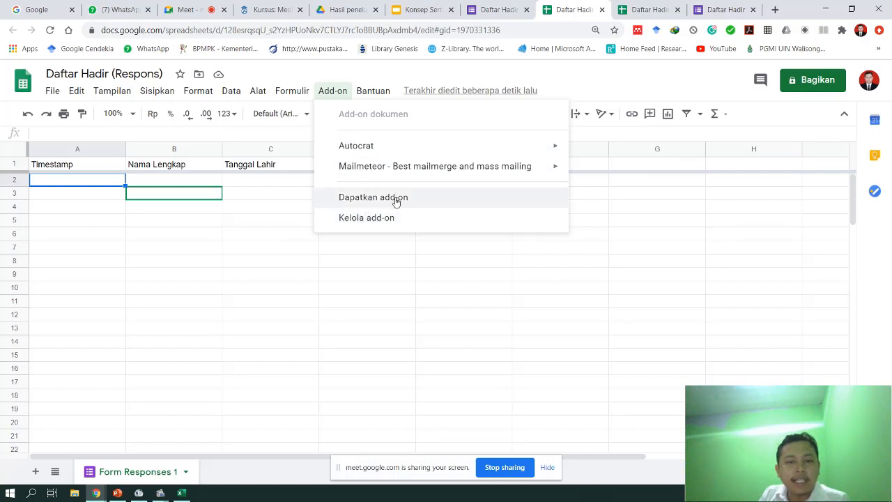
{"action": "left_click", "coordinate": [395, 200]}
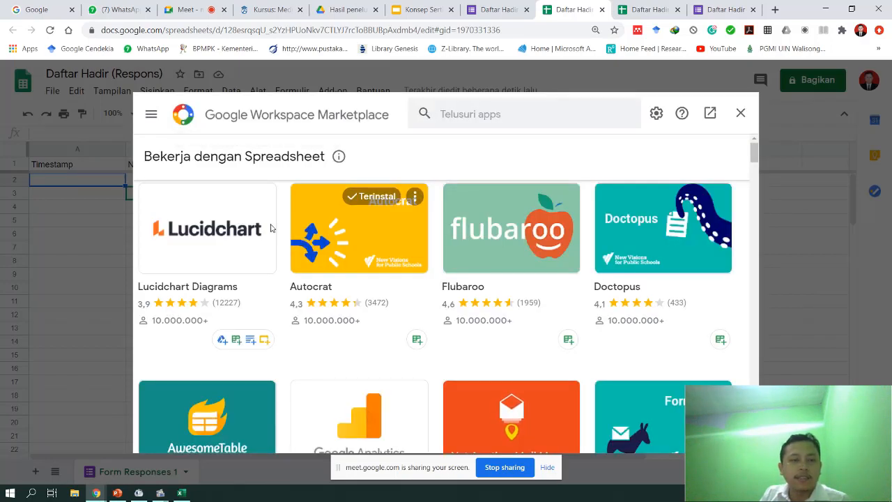
{"action": "left_click", "coordinate": [543, 112]}
{"action": "type", "text": "a"}
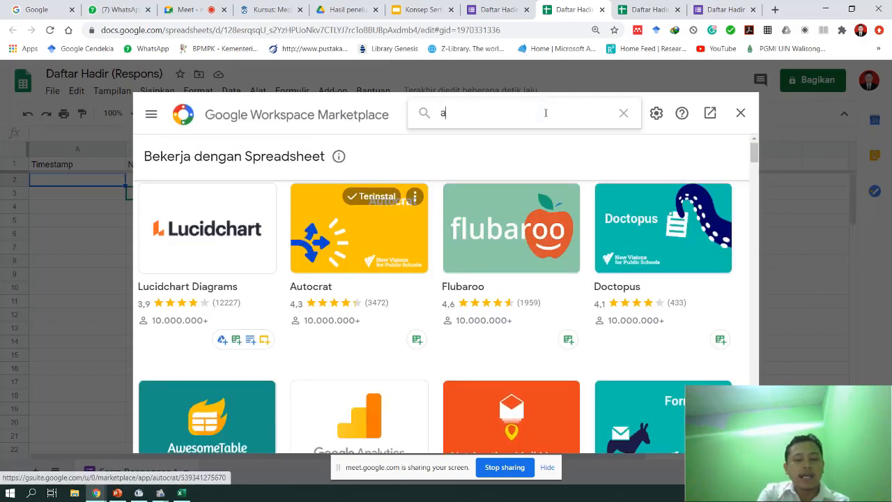
{"action": "type", "text": "uto"}
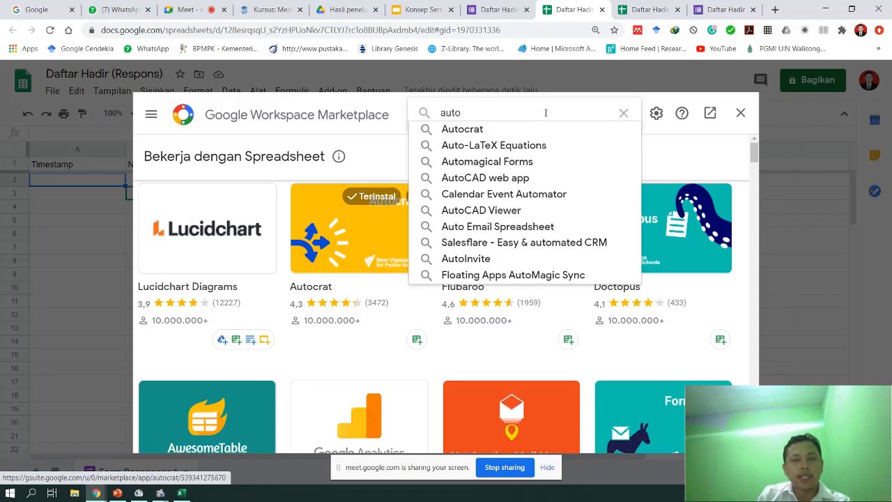
{"action": "left_click", "coordinate": [491, 130]}
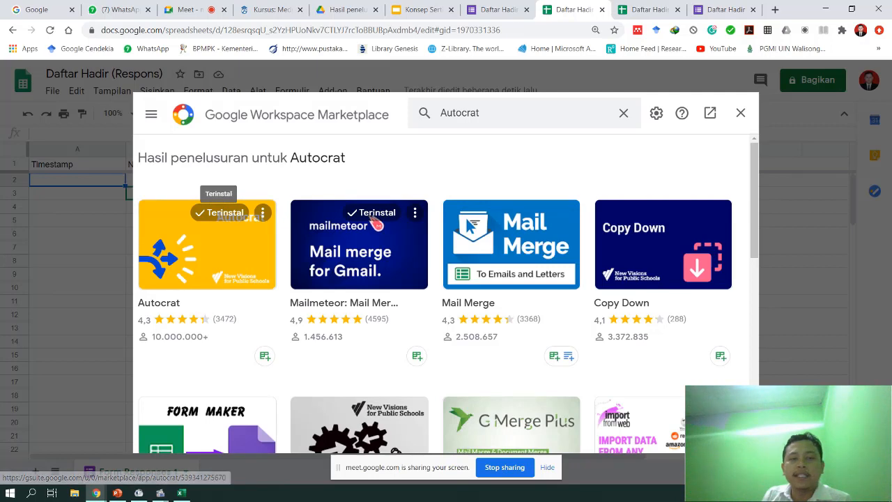
{"action": "left_click", "coordinate": [740, 113]}
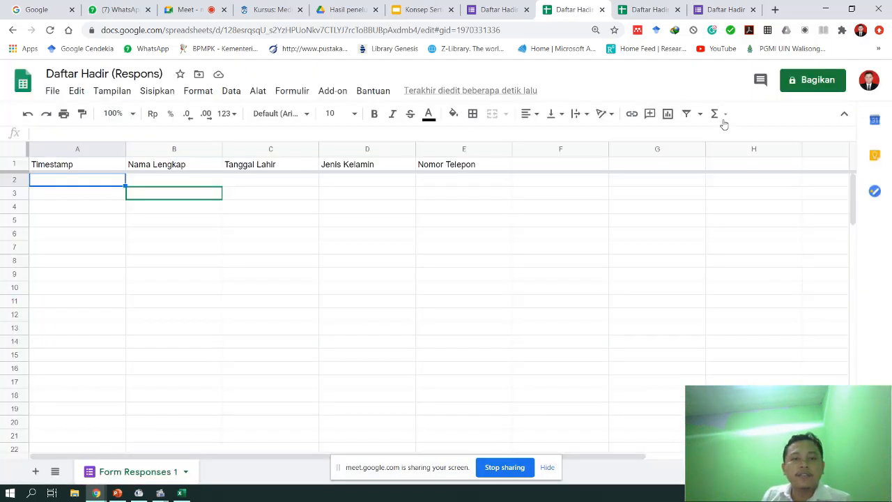
- Launch Autocrat and create a new merge job named 'Sertifikat FGD'
{"action": "left_click", "coordinate": [334, 93]}
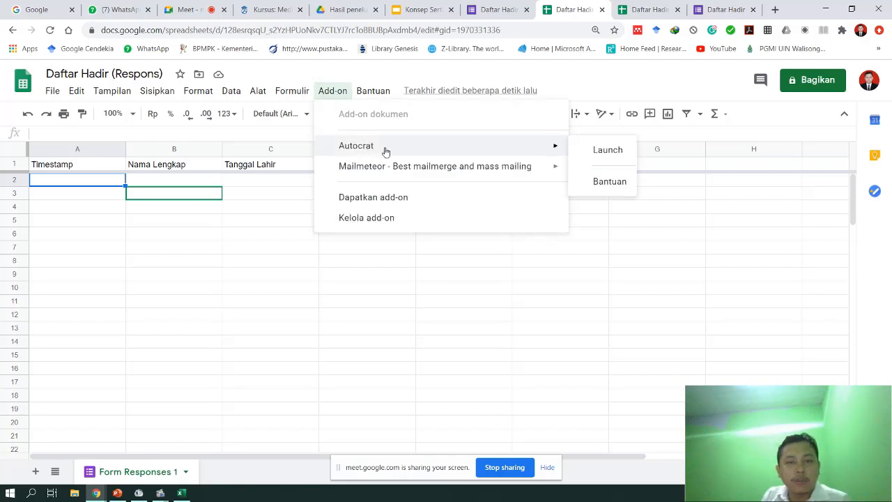
{"action": "left_click", "coordinate": [618, 154]}
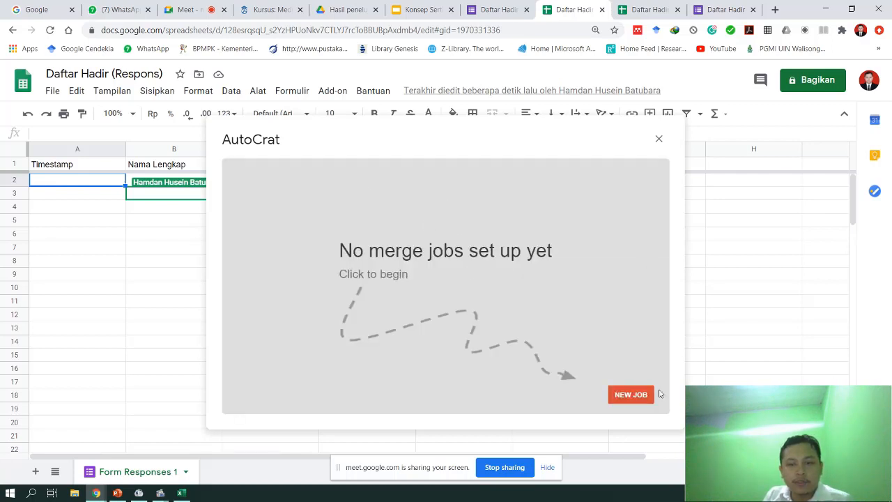
{"action": "left_click", "coordinate": [630, 395]}
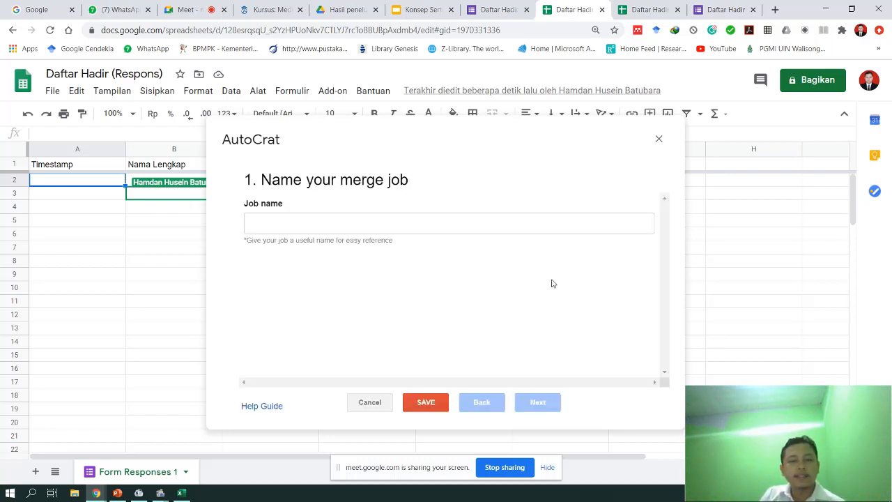
{"action": "left_click", "coordinate": [310, 221]}
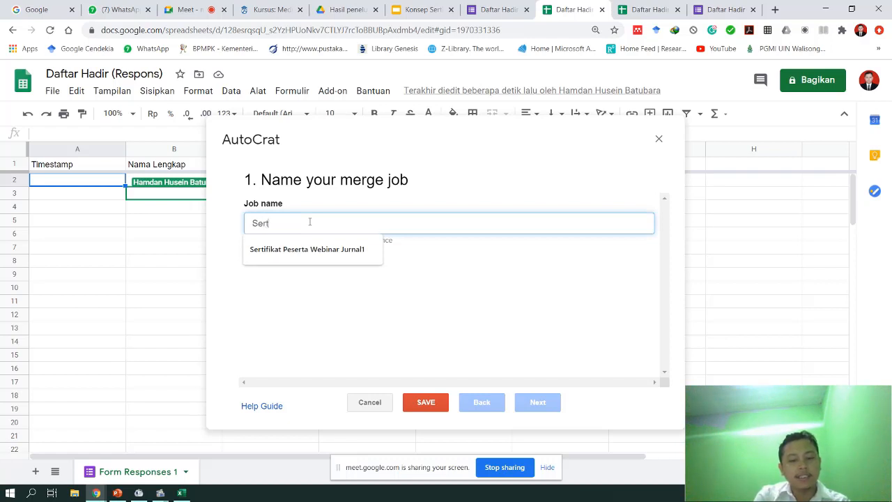
{"action": "type", "text": "Sertifikat "}
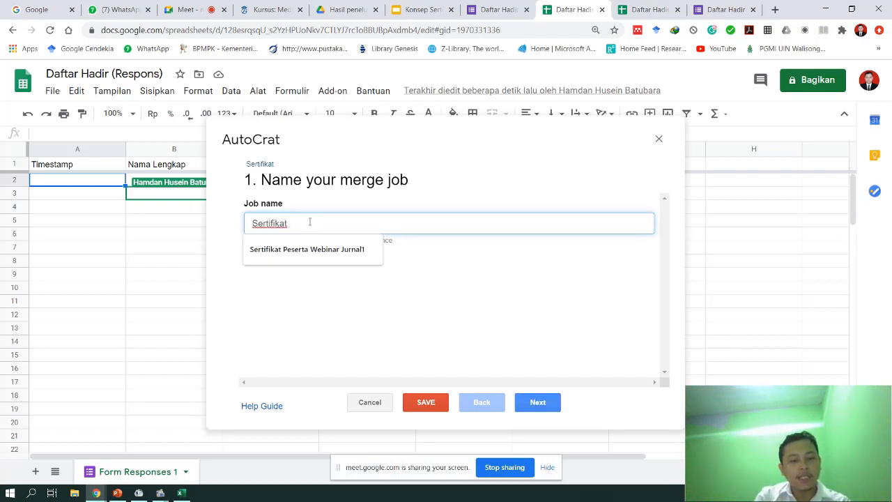
{"action": "type", "text": "FGD"}
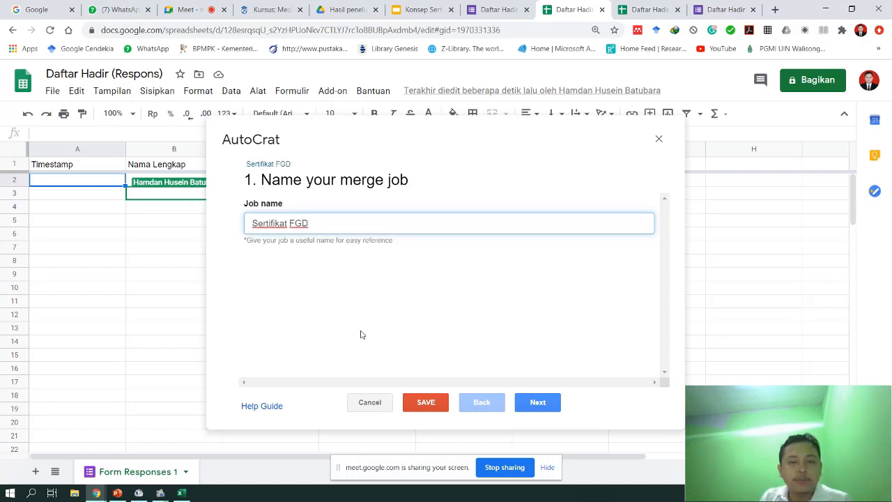
{"action": "left_click", "coordinate": [543, 412]}
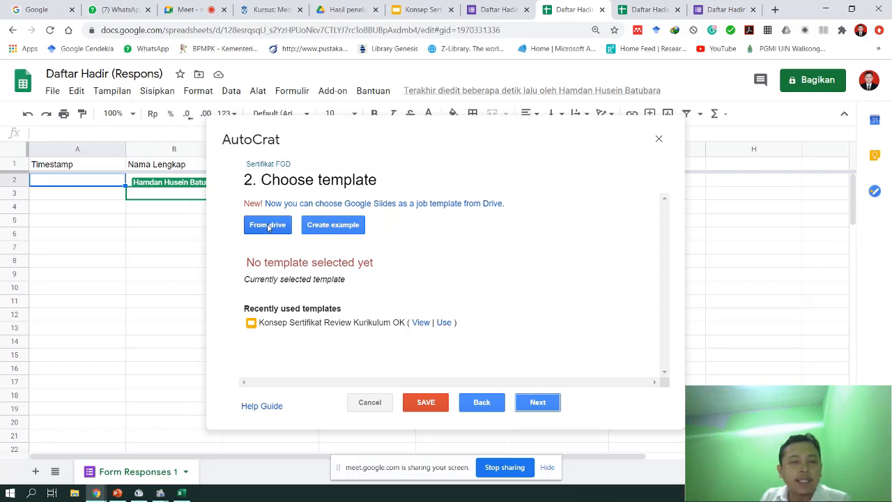
- Pick the Konsep Sertifikat Review Kurikulum OK slides from Drive as the template and continue
{"action": "left_click", "coordinate": [267, 228]}
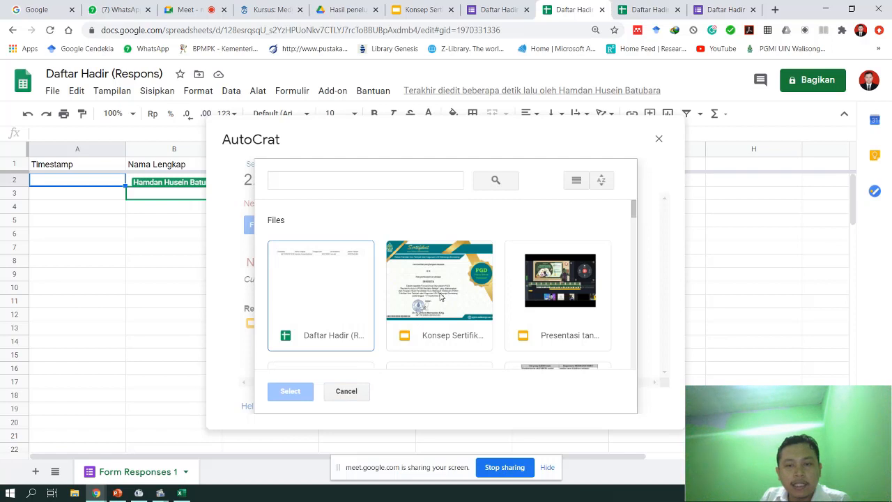
{"action": "left_click", "coordinate": [443, 298]}
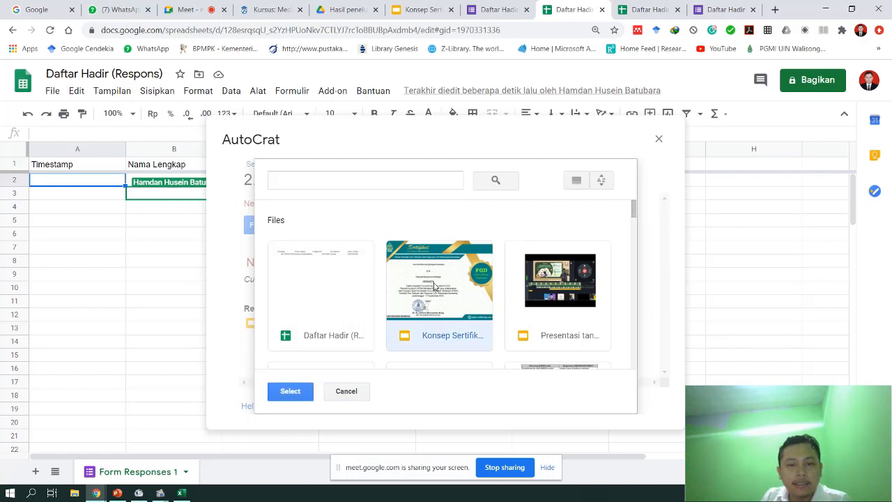
{"action": "double_click", "coordinate": [433, 287]}
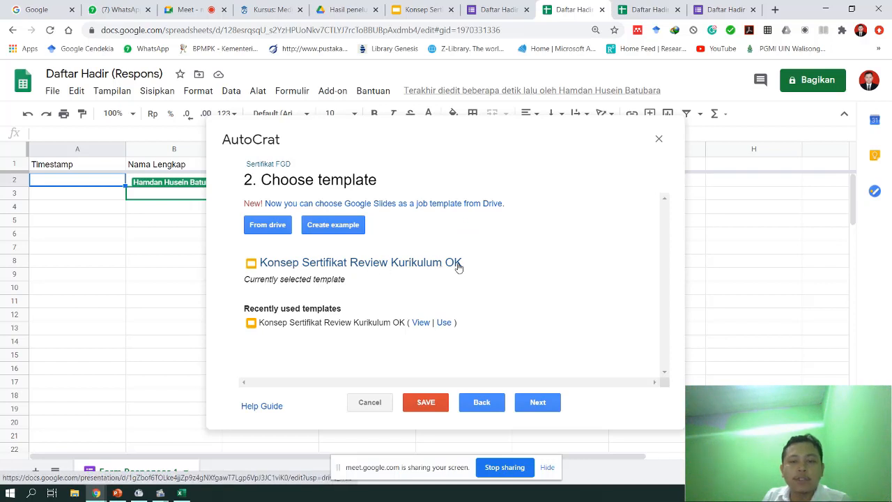
{"action": "left_click", "coordinate": [536, 405]}
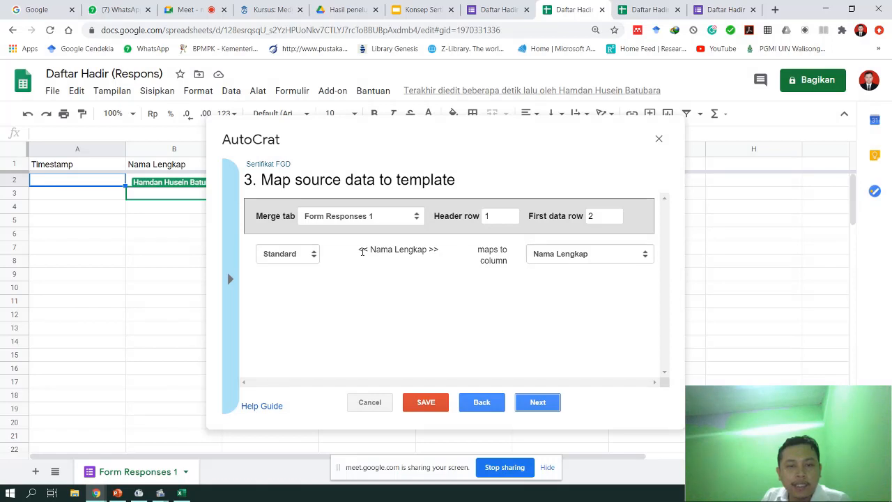
- Confirm the << Nama Lengkap >> tag maps to the Nama Lengkap column, then view the Daftar Hadir form
{"action": "left_click_drag", "start_coordinate": [359, 250], "coordinate": [441, 254]}
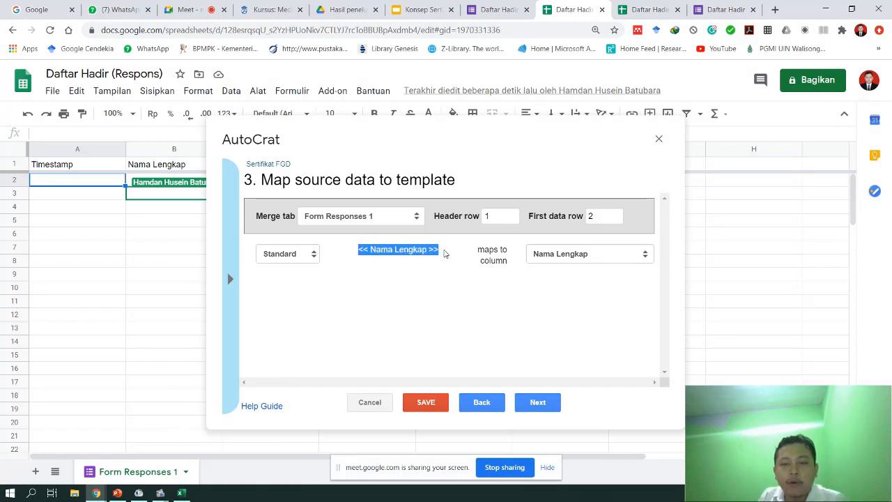
{"action": "mouse_move", "coordinate": [445, 251]}
{"action": "left_mouse_down"}
{"action": "mouse_move", "coordinate": [418, 251]}
{"action": "mouse_move", "coordinate": [445, 249]}
{"action": "left_mouse_up"}
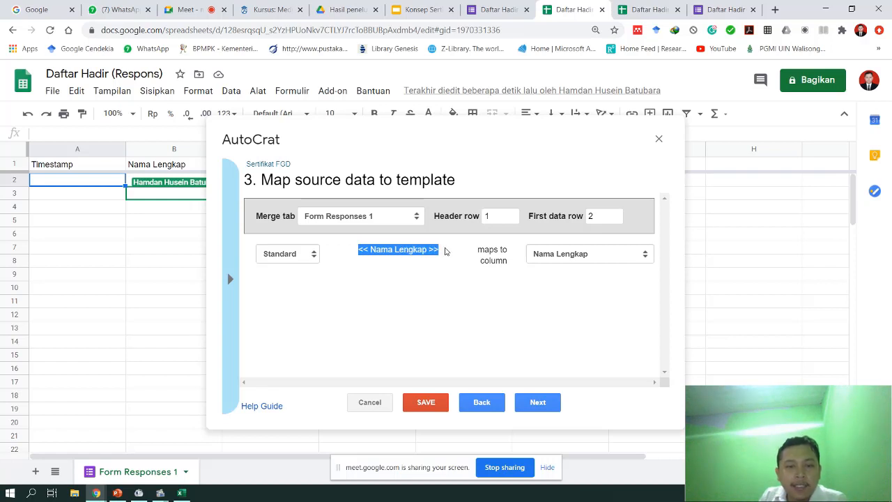
{"action": "left_click", "coordinate": [417, 252]}
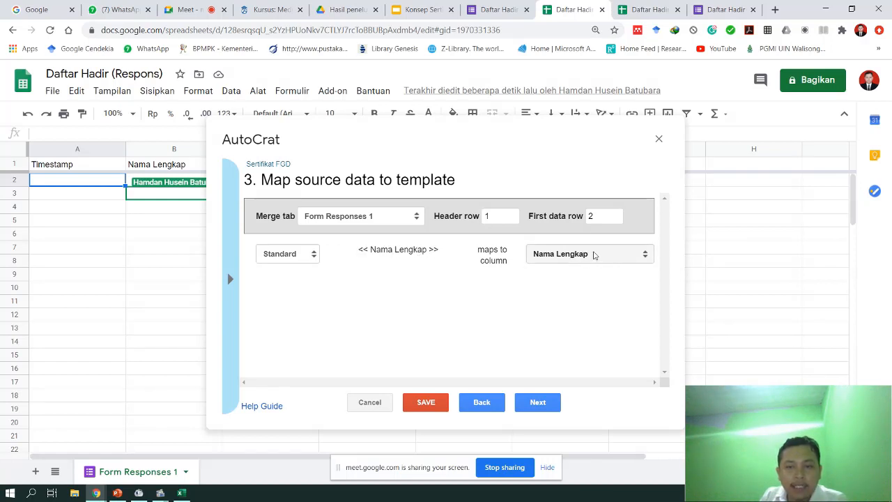
{"action": "left_click", "coordinate": [581, 258]}
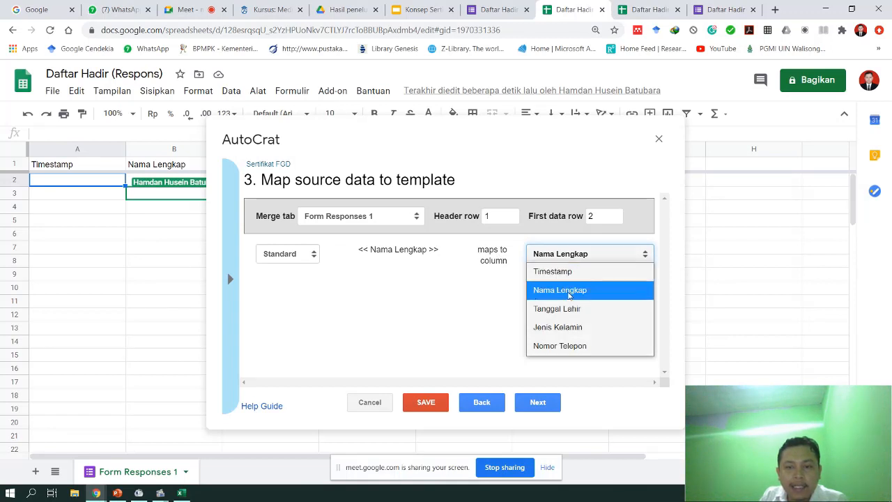
{"action": "left_click", "coordinate": [569, 290]}
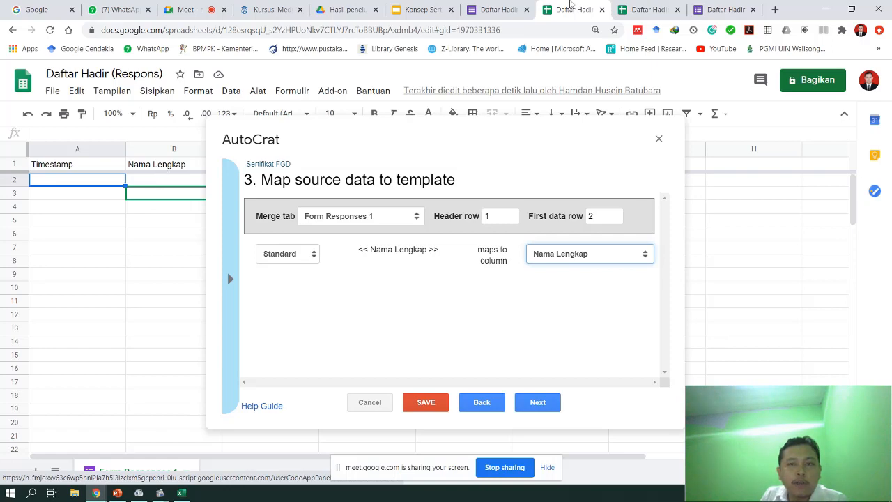
{"action": "left_click", "coordinate": [500, 9]}
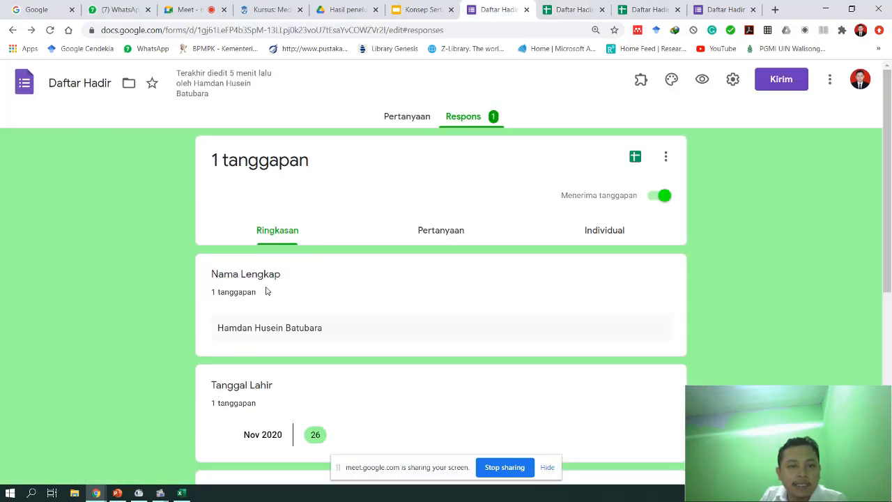
- Look over the Nama Lengkap question and the certificate slides, then return to the Autocrat mapping
{"action": "left_click", "coordinate": [391, 116]}
{"action": "left_click", "coordinate": [247, 406]}
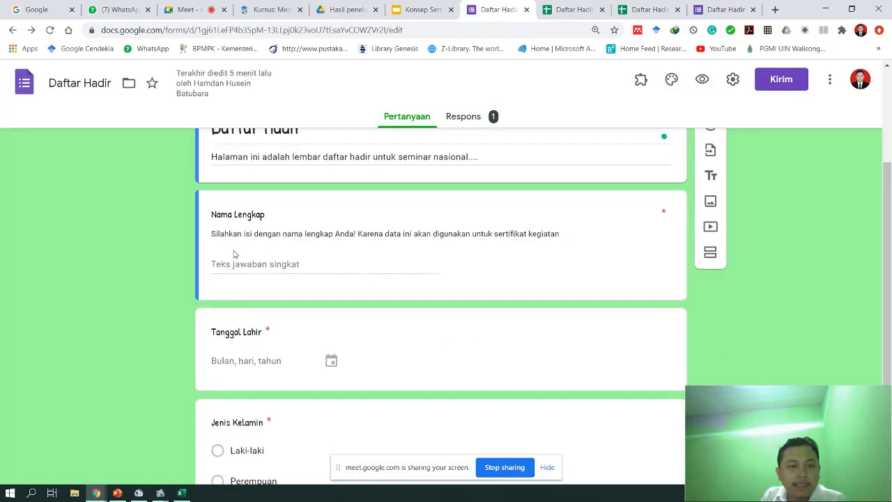
{"action": "left_click", "coordinate": [263, 219]}
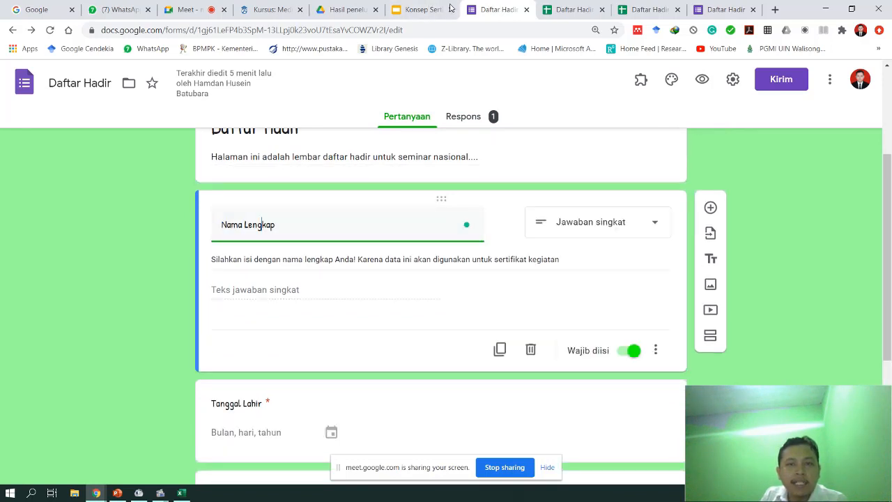
{"action": "left_click", "coordinate": [420, 10]}
{"action": "left_click", "coordinate": [569, 10]}
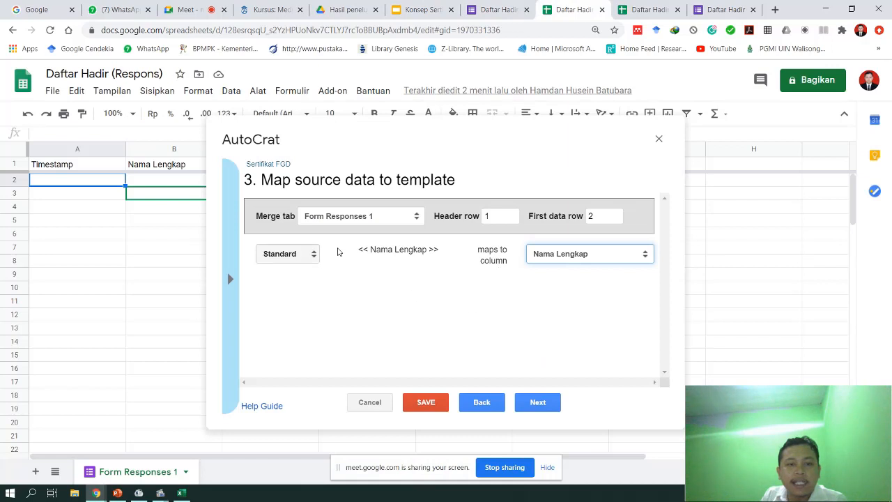
- Keep << Nama Lengkap >> mapped to the Nama Lengkap column and proceed to file settings
{"action": "left_click_drag", "start_coordinate": [359, 249], "coordinate": [447, 251]}
{"action": "left_click", "coordinate": [576, 257]}
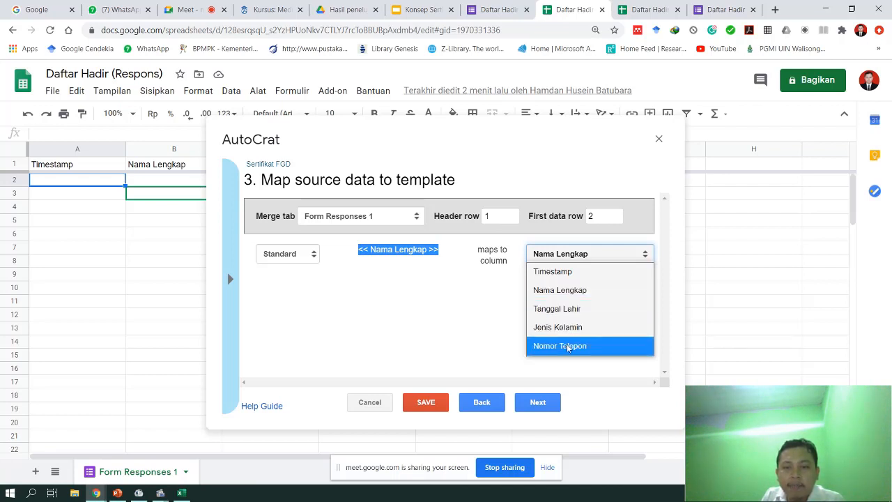
{"action": "left_click", "coordinate": [558, 290]}
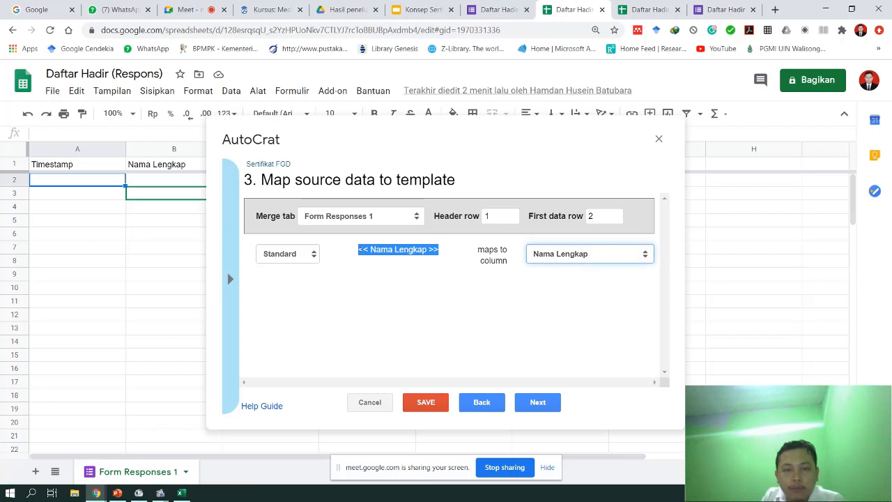
{"action": "left_click", "coordinate": [365, 246]}
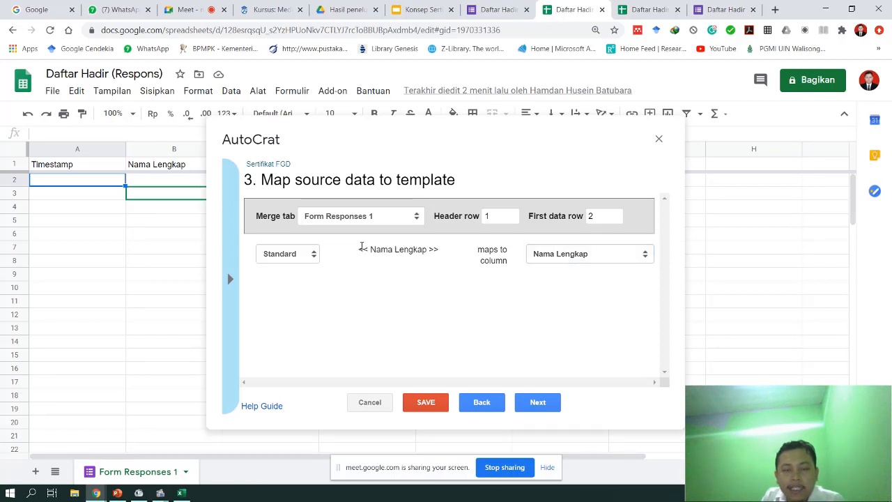
{"action": "left_click_drag", "start_coordinate": [362, 246], "coordinate": [435, 249]}
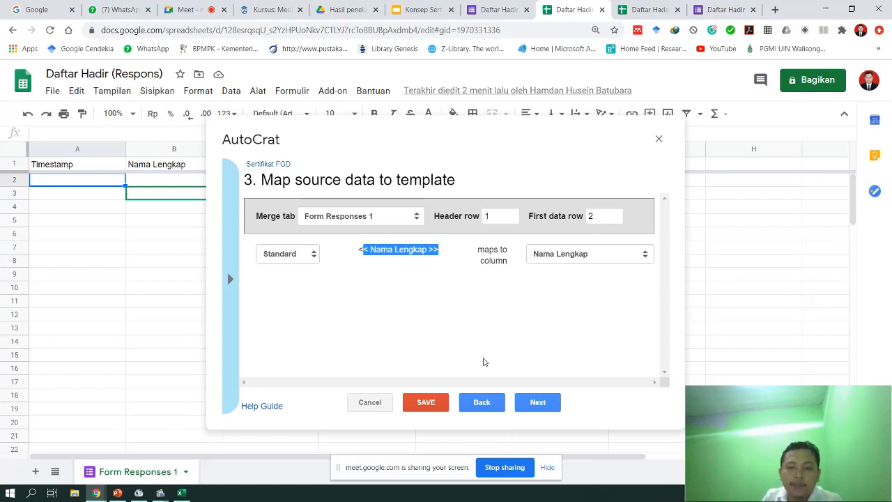
{"action": "left_click", "coordinate": [538, 403]}
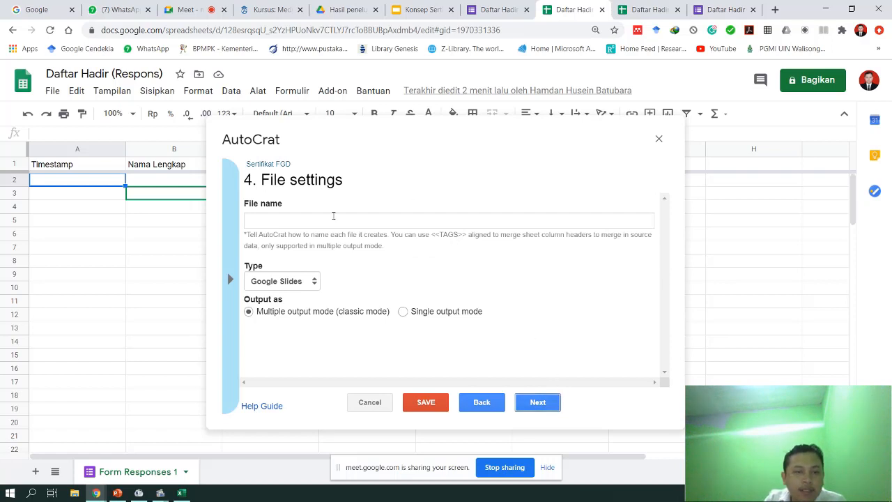
- Set the output file name to <<Nama Lengkap>> and the file type to PDF
{"action": "left_click", "coordinate": [274, 217]}
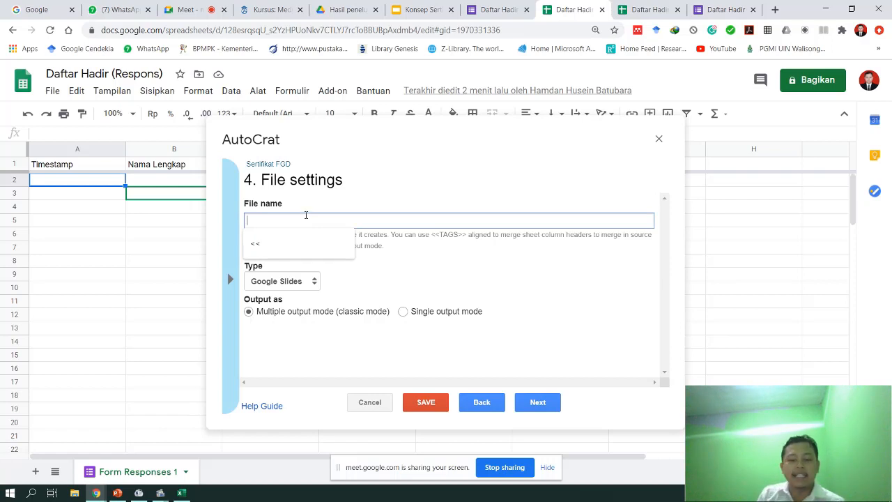
{"action": "type", "text": "<<Nam"}
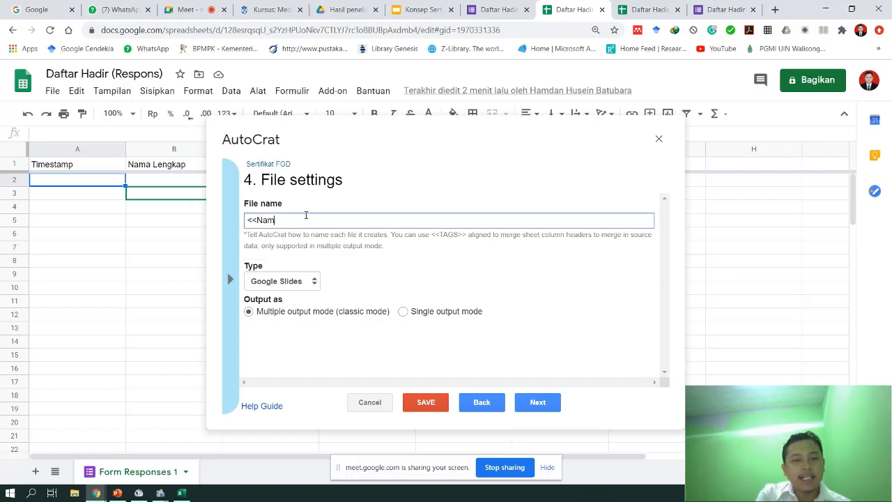
{"action": "type", "text": "a Lengka"}
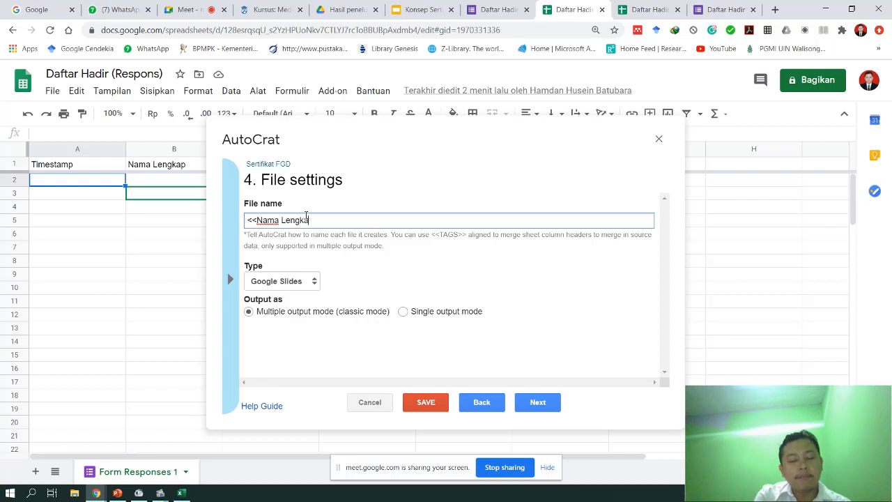
{"action": "type", "text": "p>>"}
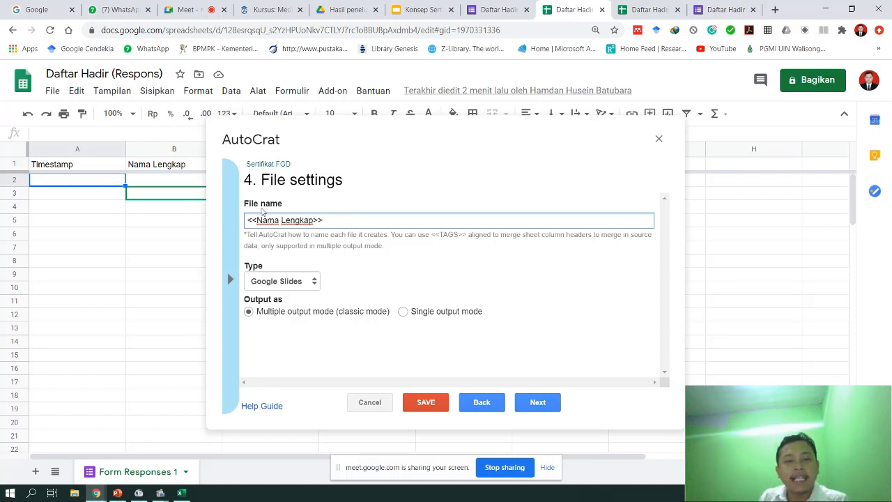
{"action": "left_click_drag", "start_coordinate": [247, 220], "coordinate": [328, 220]}
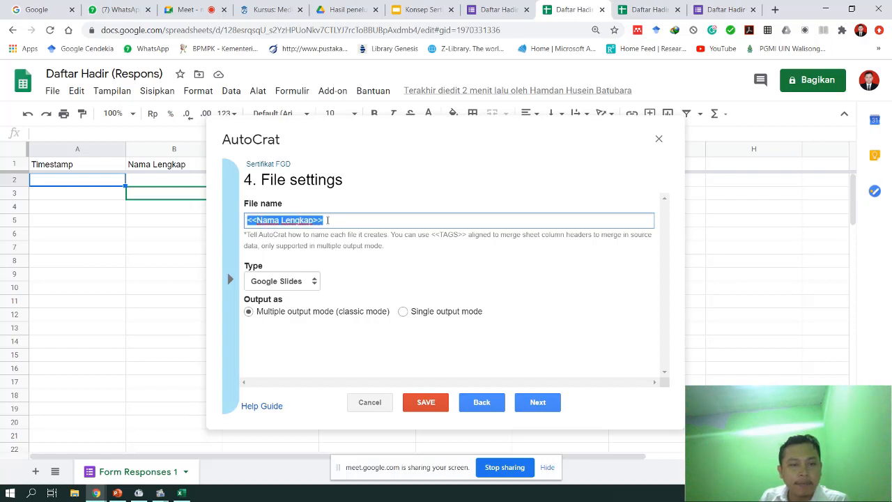
{"action": "left_click", "coordinate": [327, 221]}
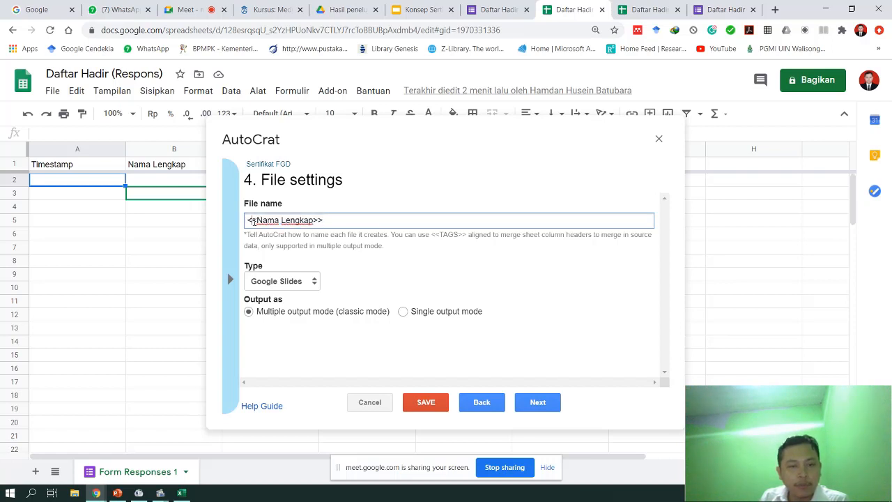
{"action": "left_click_drag", "start_coordinate": [248, 220], "coordinate": [323, 221]}
{"action": "left_click", "coordinate": [322, 220]}
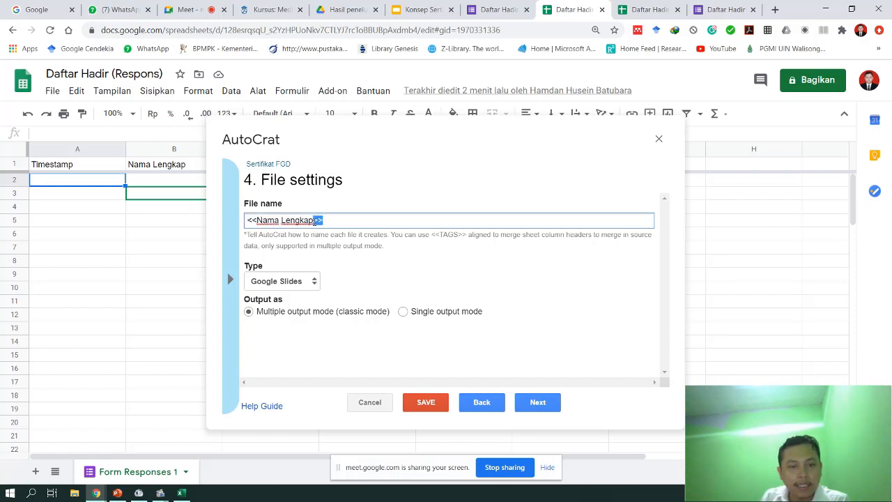
{"action": "left_click", "coordinate": [327, 219]}
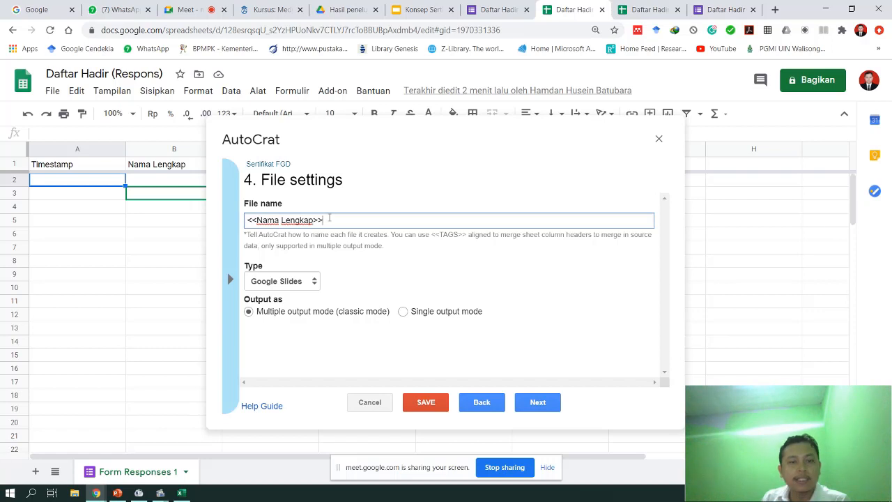
{"action": "left_click", "coordinate": [293, 283]}
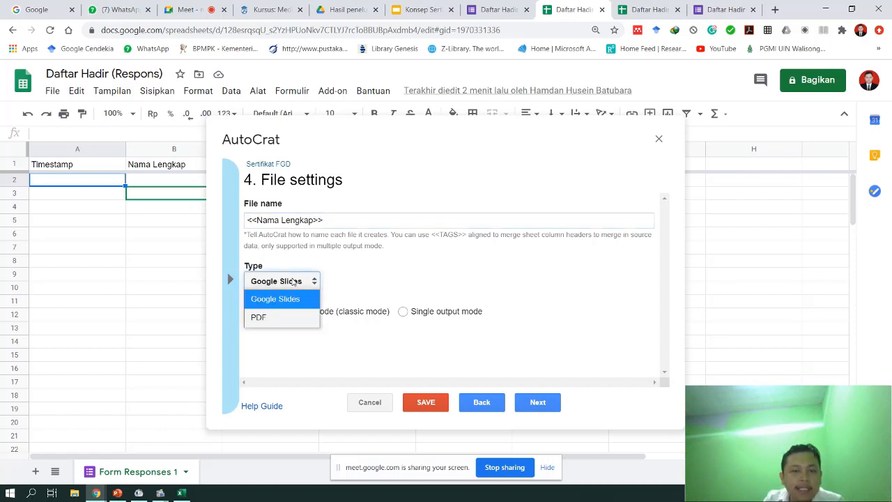
{"action": "left_click", "coordinate": [280, 319]}
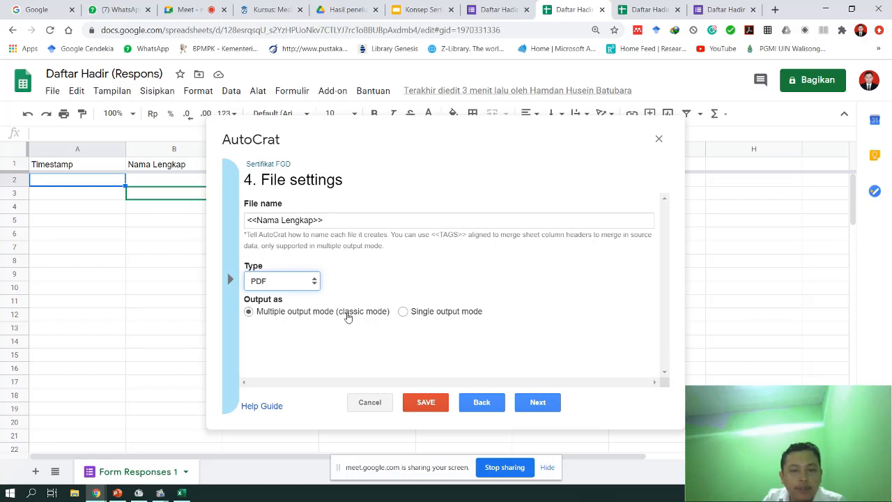
{"action": "left_click", "coordinate": [538, 406]}
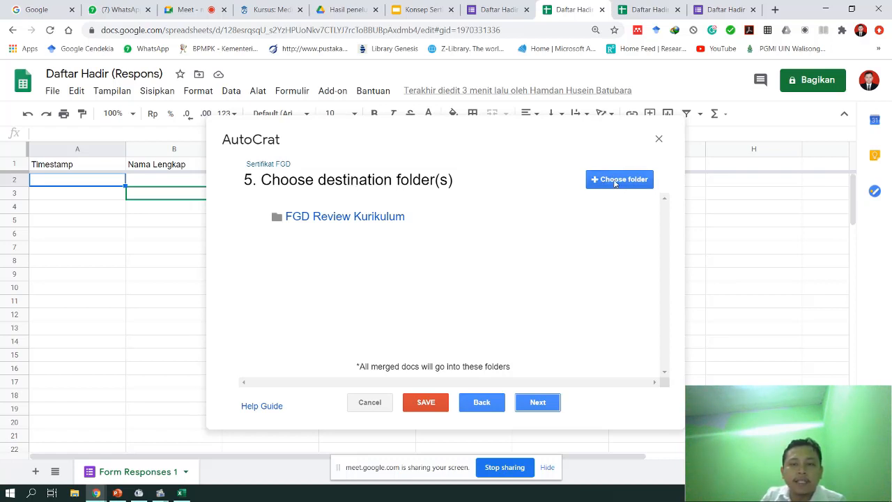
- Browse the Drive folder picker and select a certificate webinar folder
{"action": "left_click", "coordinate": [615, 183]}
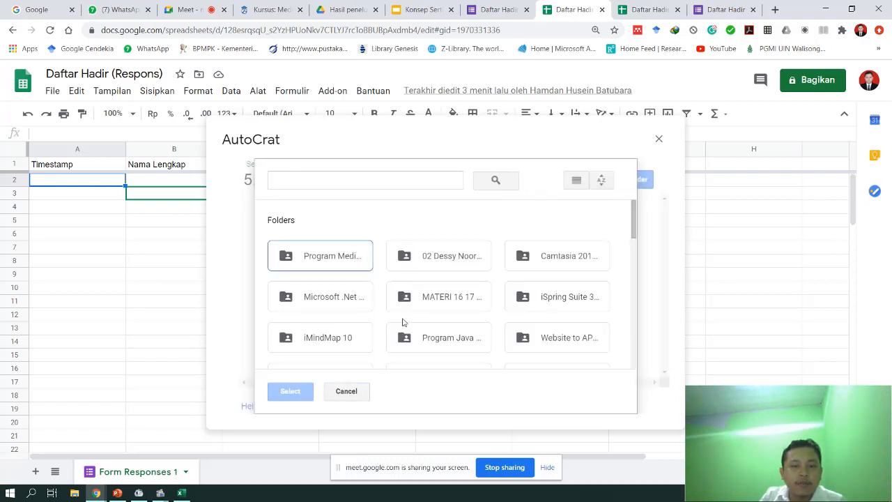
{"action": "scroll", "coordinate": [402, 322], "scroll_direction": "down", "scroll_amount": 3}
{"action": "scroll", "coordinate": [403, 322], "scroll_direction": "up", "scroll_amount": 2}
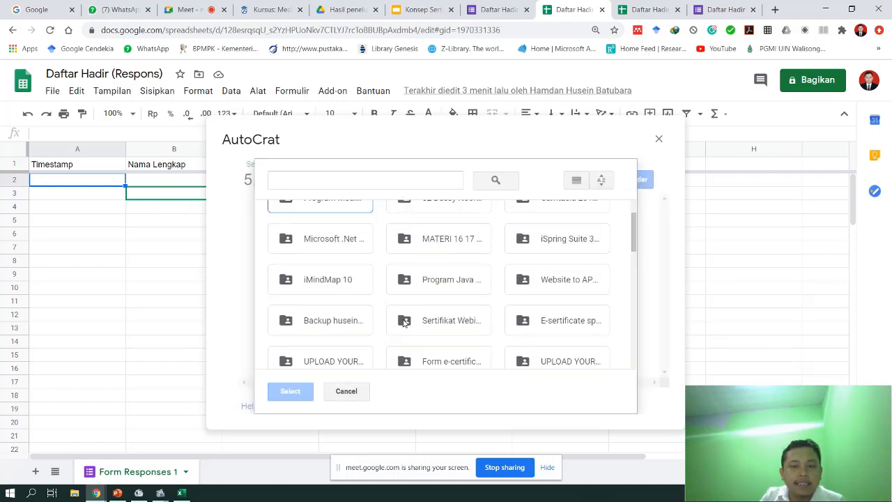
{"action": "scroll", "coordinate": [426, 321], "scroll_direction": "down", "scroll_amount": 1}
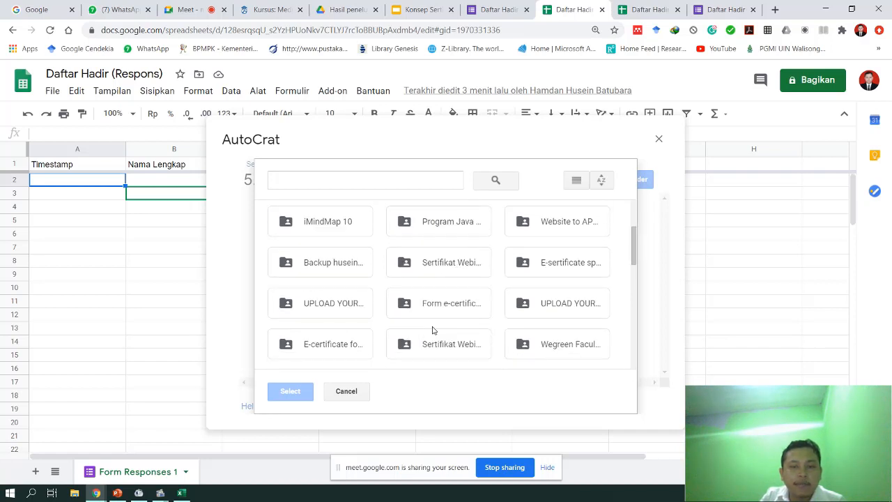
{"action": "left_click", "coordinate": [578, 344]}
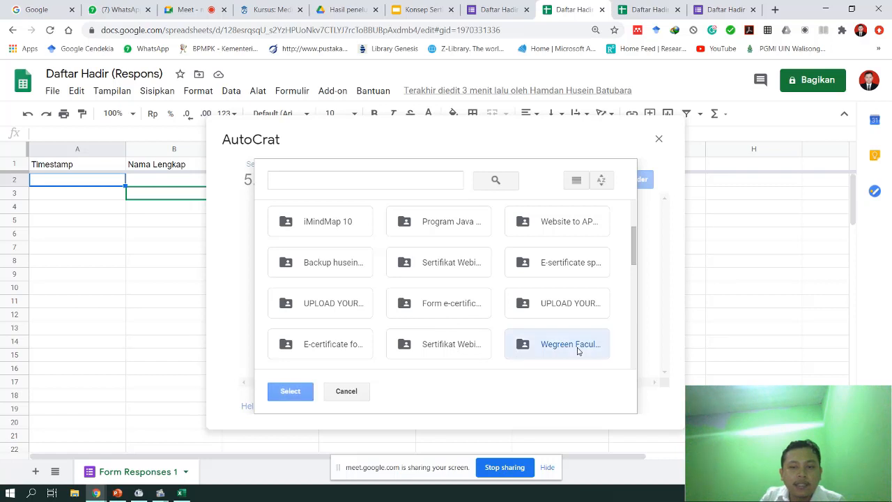
{"action": "scroll", "coordinate": [577, 344], "scroll_direction": "down", "scroll_amount": 1}
{"action": "left_click", "coordinate": [448, 288]}
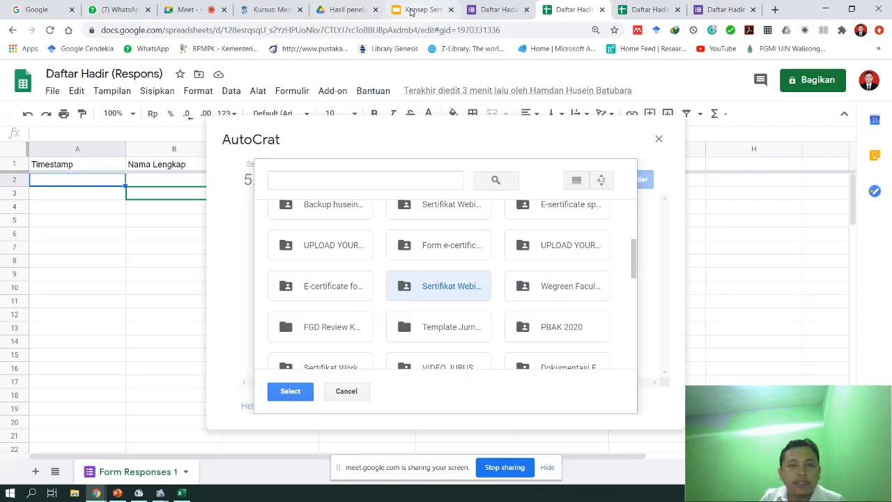
- In Drive, make a new folder 'Sertifikat Percobaan' via Baru > Folder and open it
{"action": "left_click", "coordinate": [342, 9]}
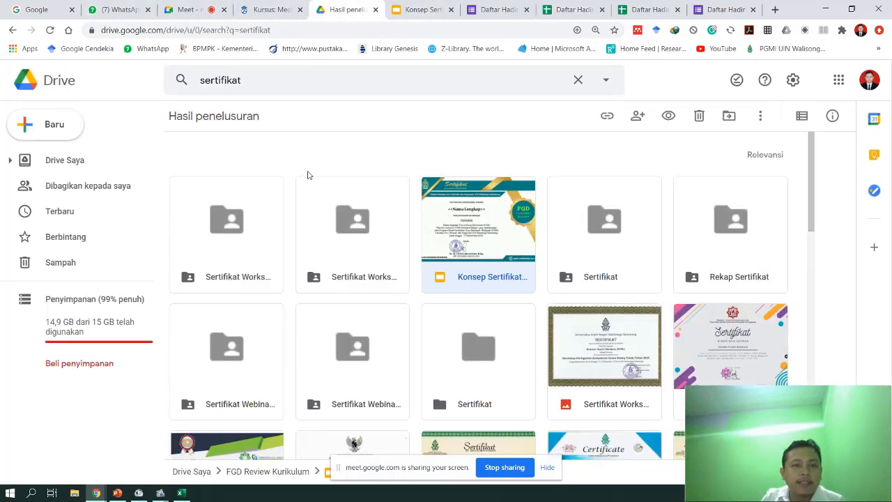
{"action": "left_click", "coordinate": [51, 130]}
{"action": "left_click", "coordinate": [90, 178]}
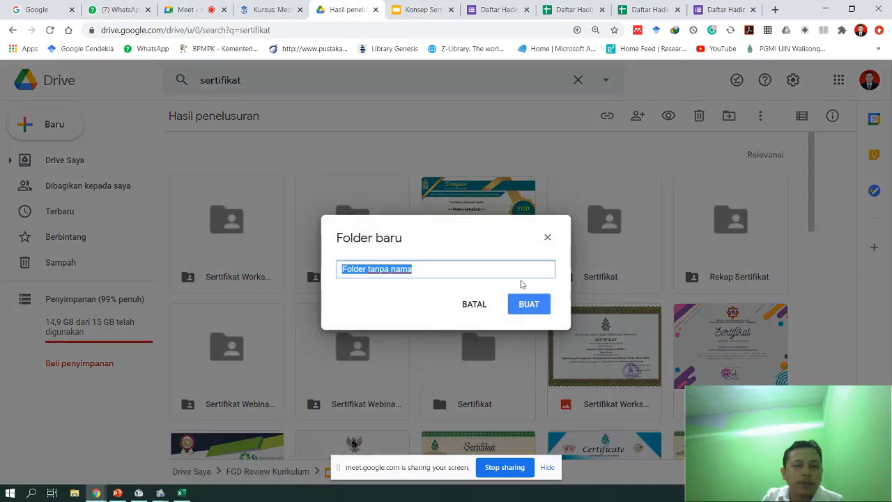
{"action": "left_click", "coordinate": [477, 306]}
{"action": "left_click", "coordinate": [28, 124]}
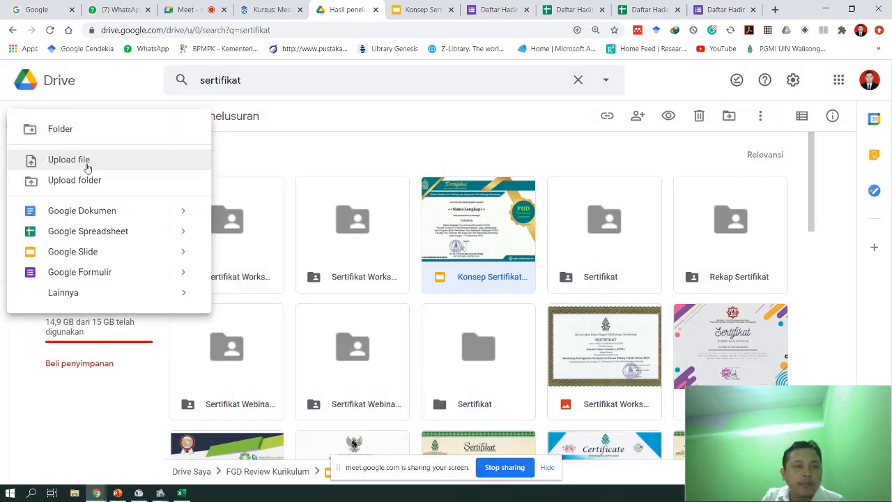
{"action": "left_click", "coordinate": [60, 130]}
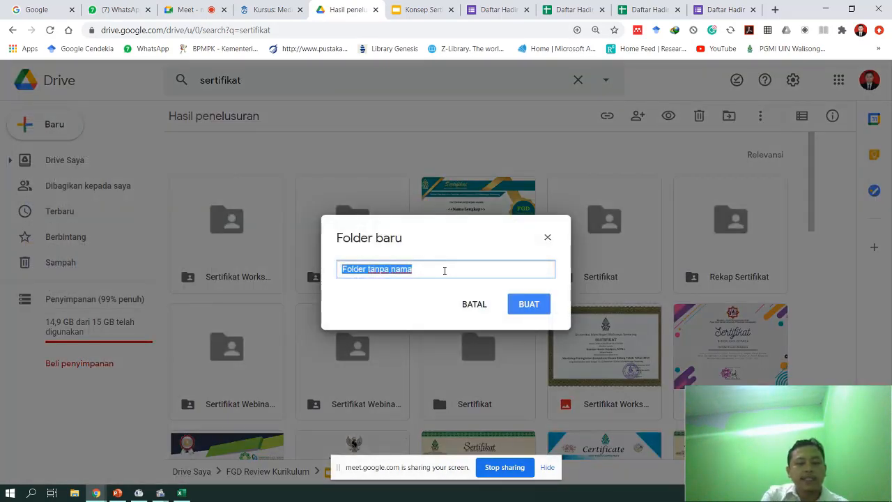
{"action": "type", "text": "Sertifikat"}
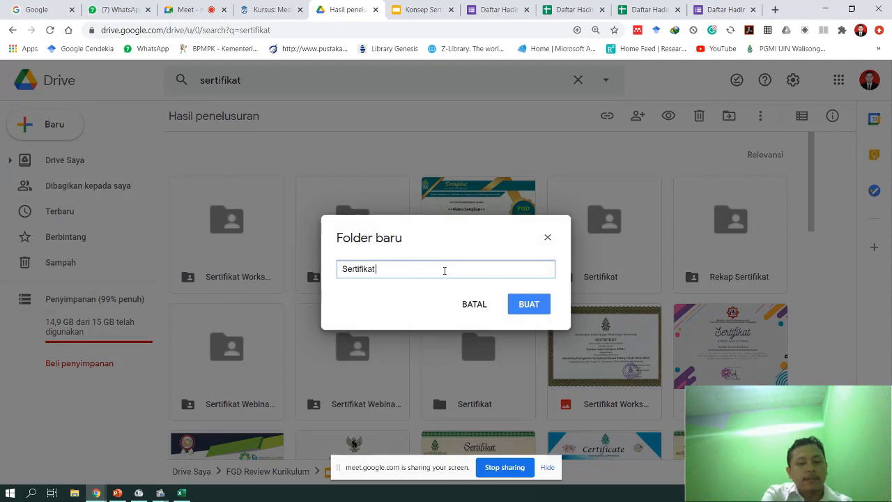
{"action": "type", "text": " Percobaan"}
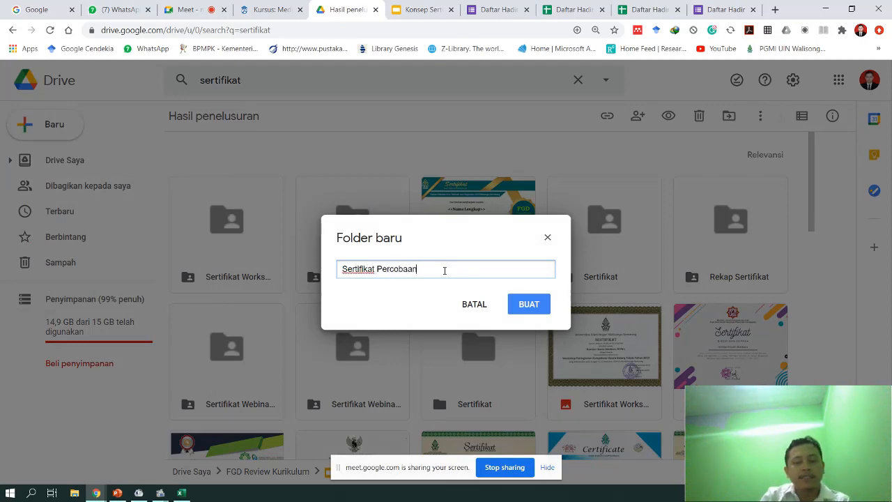
{"action": "left_click", "coordinate": [532, 308]}
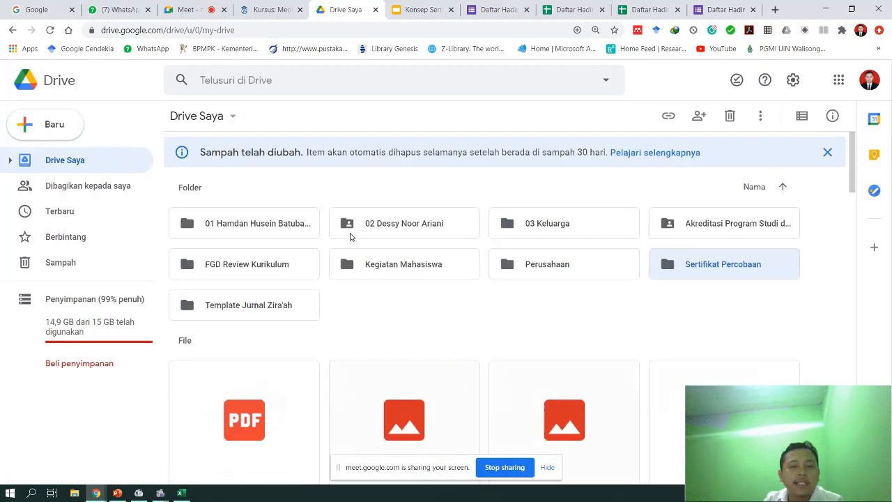
{"action": "double_click", "coordinate": [722, 270]}
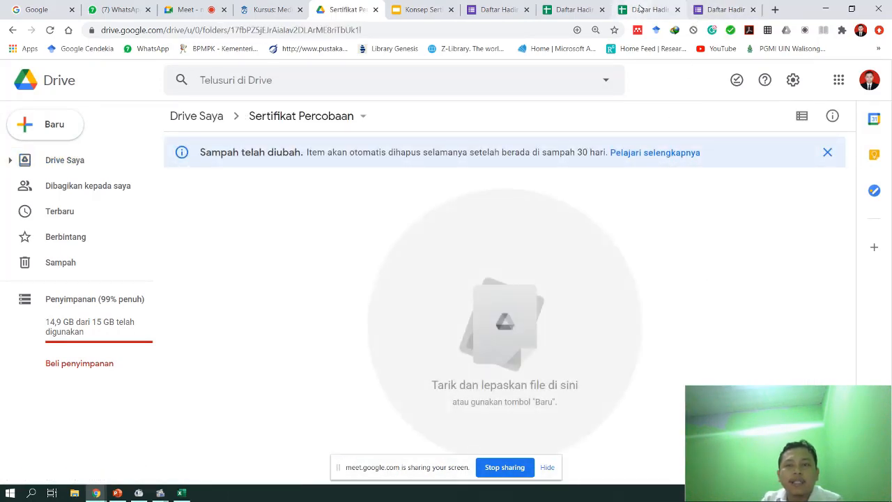
- Add Sertifikat Percobaan as an Autocrat destination folder
{"action": "left_click", "coordinate": [575, 9]}
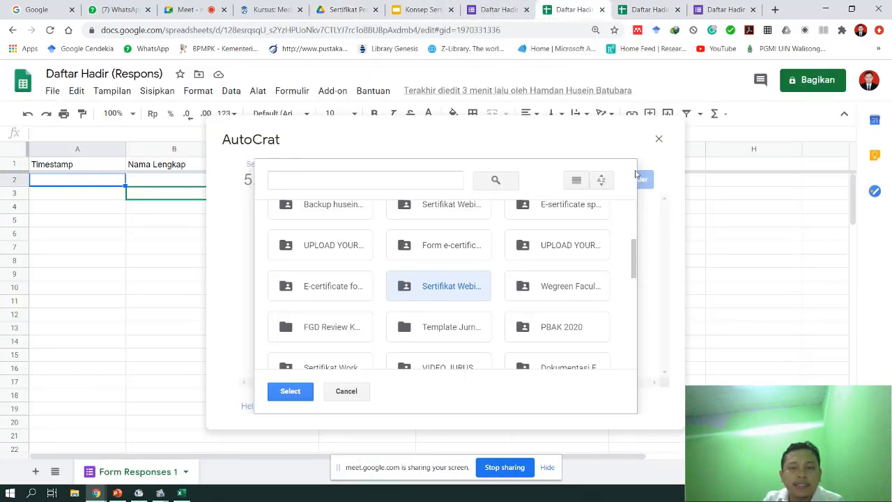
{"action": "left_click", "coordinate": [346, 393]}
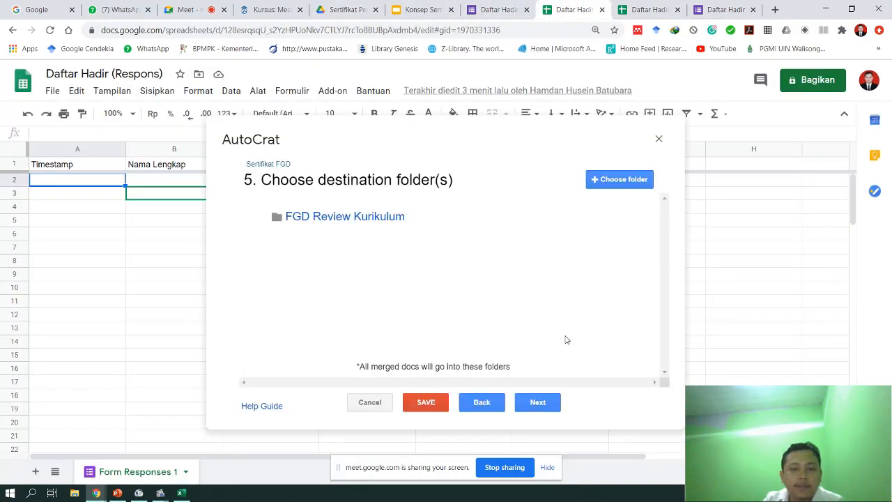
{"action": "left_click", "coordinate": [616, 183]}
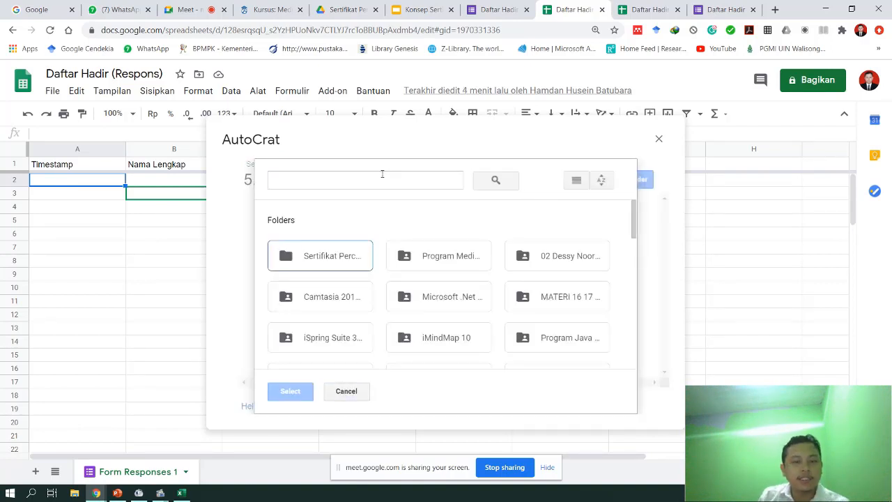
{"action": "left_click", "coordinate": [313, 263]}
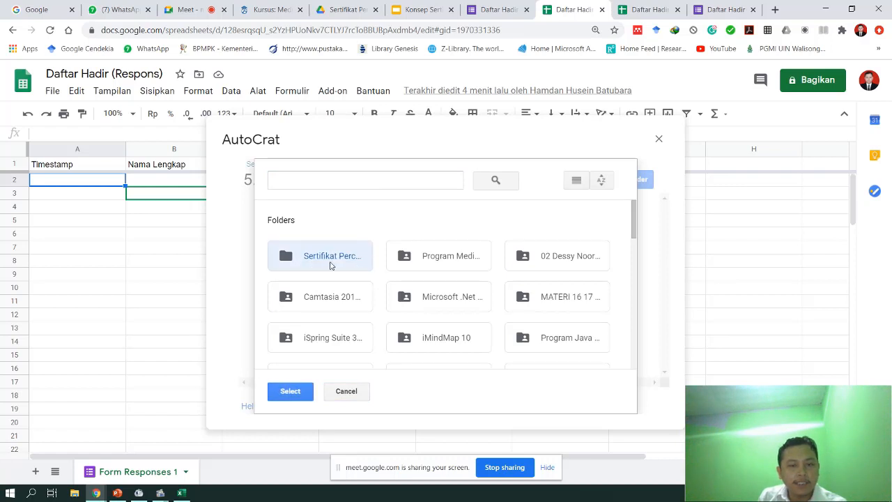
{"action": "double_click", "coordinate": [328, 258]}
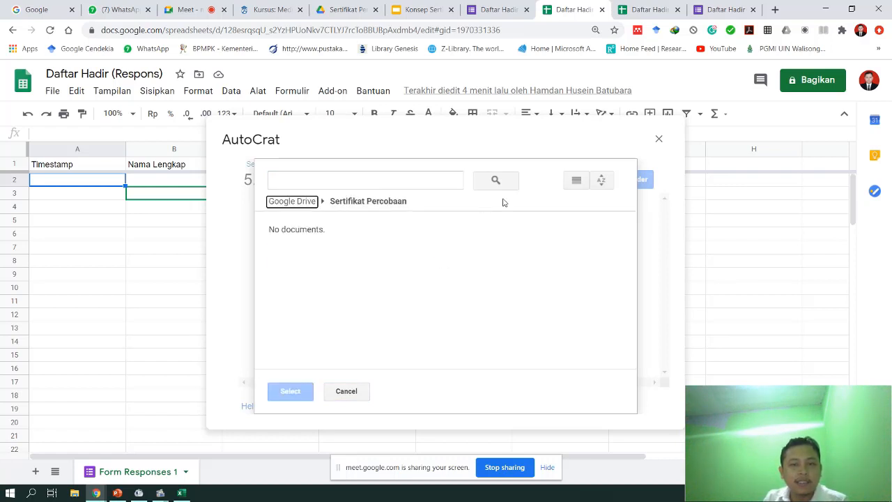
{"action": "left_click", "coordinate": [297, 201]}
{"action": "left_click", "coordinate": [314, 258]}
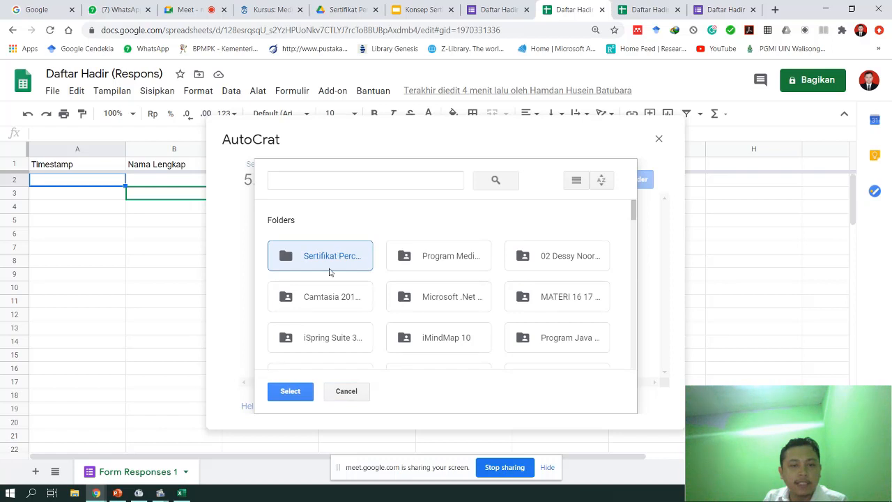
{"action": "left_click", "coordinate": [290, 392]}
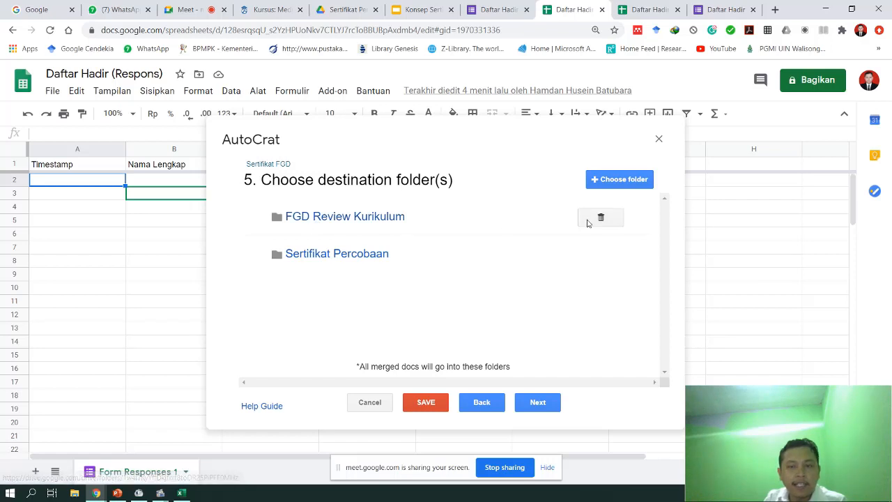
- Remove the FGD Review Kurikulum destination folder and continue to the dynamic folder step
{"action": "left_click", "coordinate": [595, 220]}
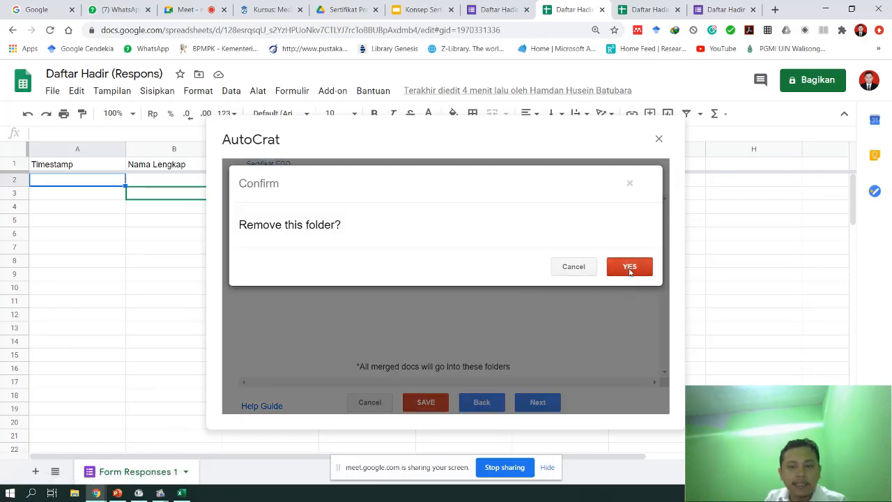
{"action": "left_click", "coordinate": [629, 269]}
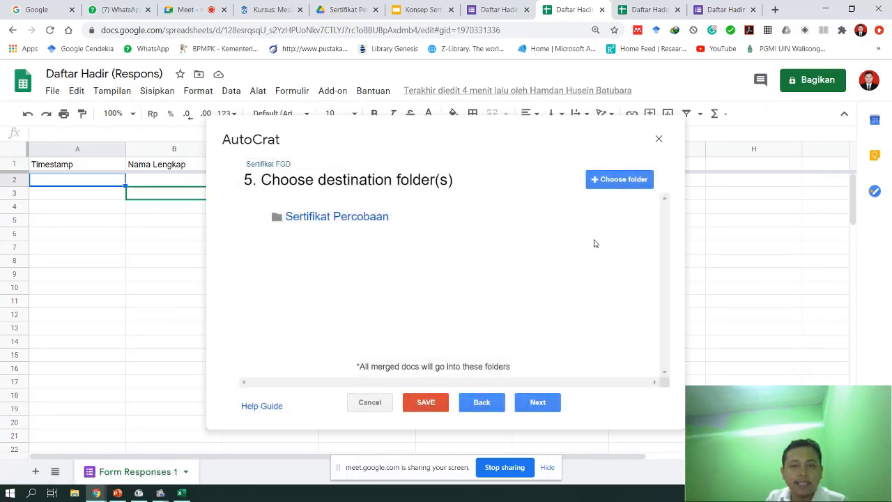
{"action": "left_click", "coordinate": [531, 403]}
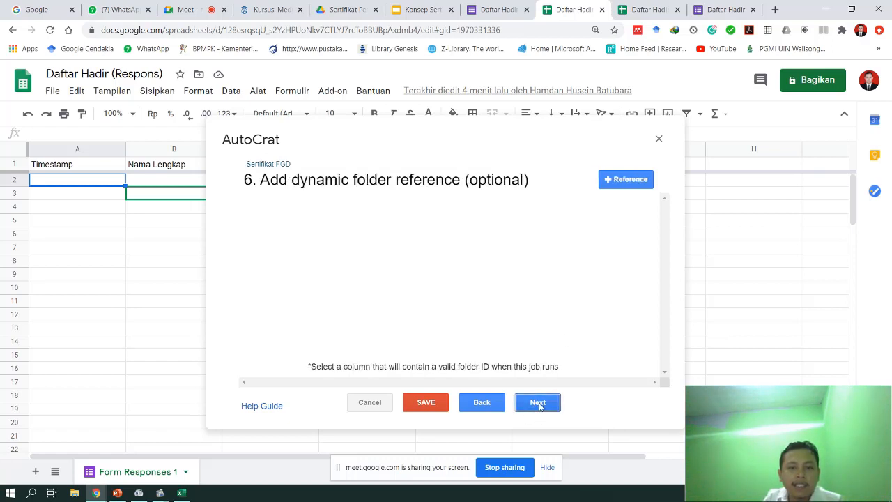
- Skip to the sharing step, set Share doc to Yes, and begin the To address with '<'
{"action": "left_click", "coordinate": [538, 403]}
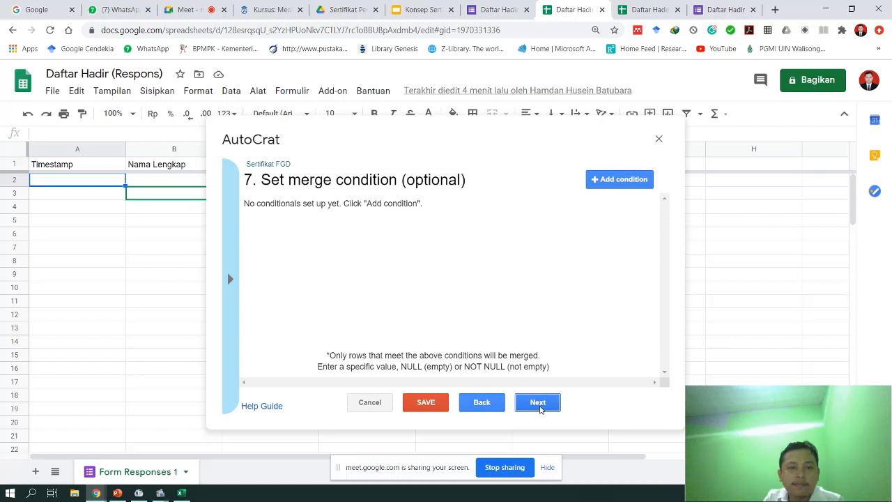
{"action": "left_click", "coordinate": [542, 408]}
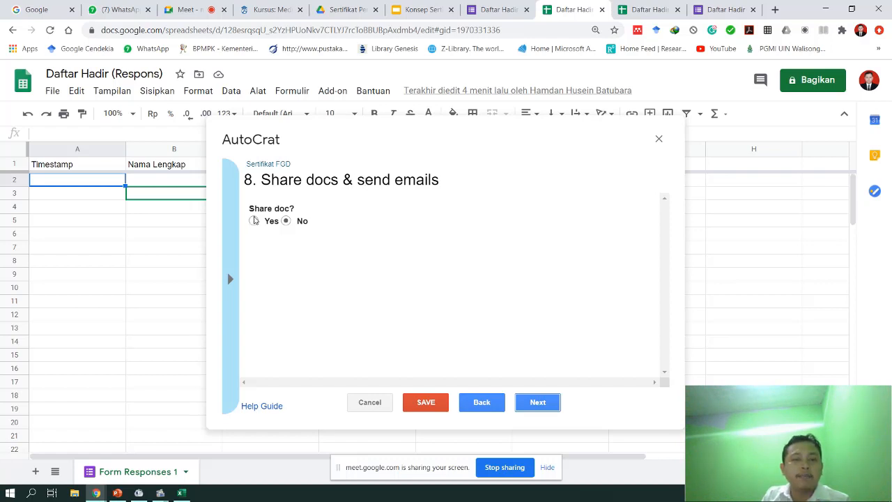
{"action": "left_click", "coordinate": [254, 220]}
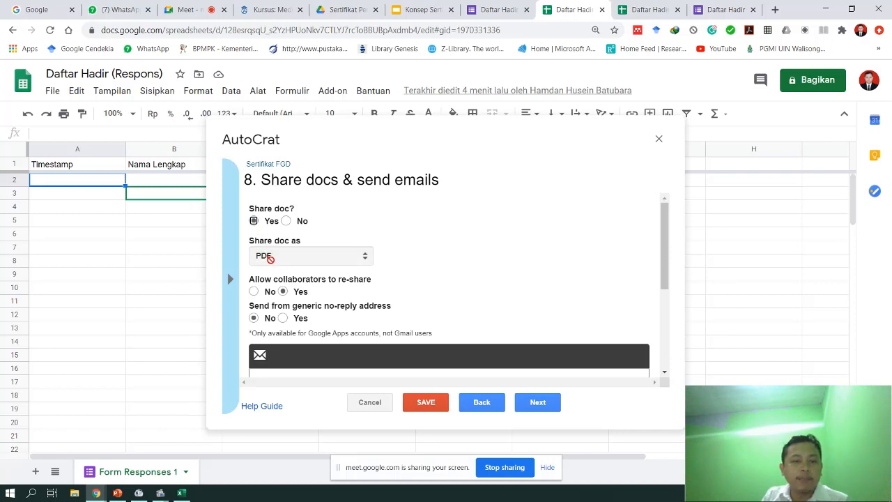
{"action": "scroll", "coordinate": [286, 305], "scroll_direction": "down", "scroll_amount": 2}
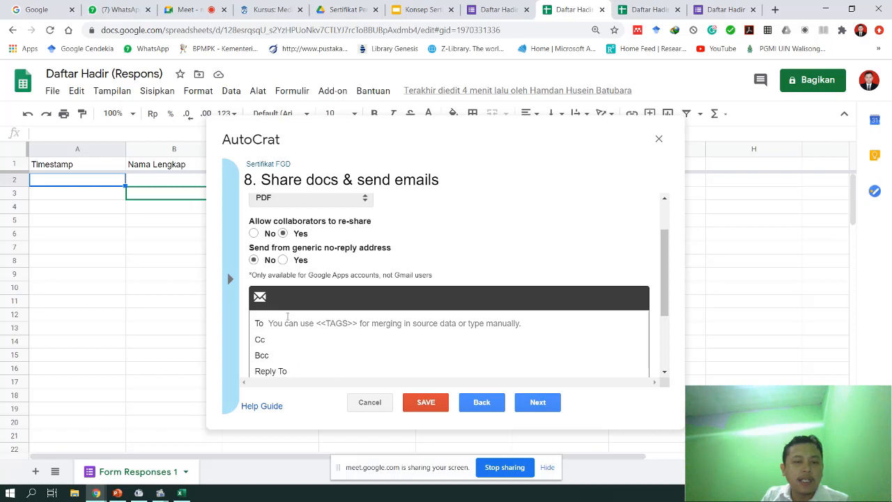
{"action": "left_click", "coordinate": [303, 322]}
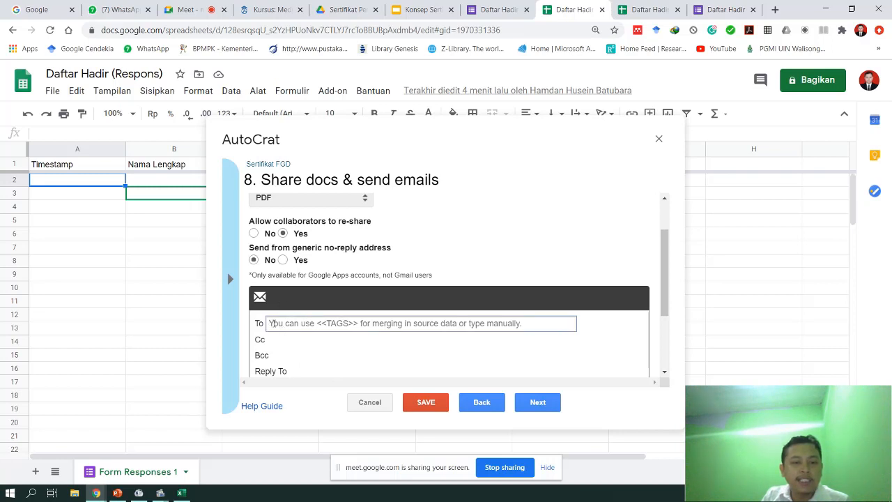
{"action": "scroll", "coordinate": [301, 300], "scroll_direction": "down", "scroll_amount": 1}
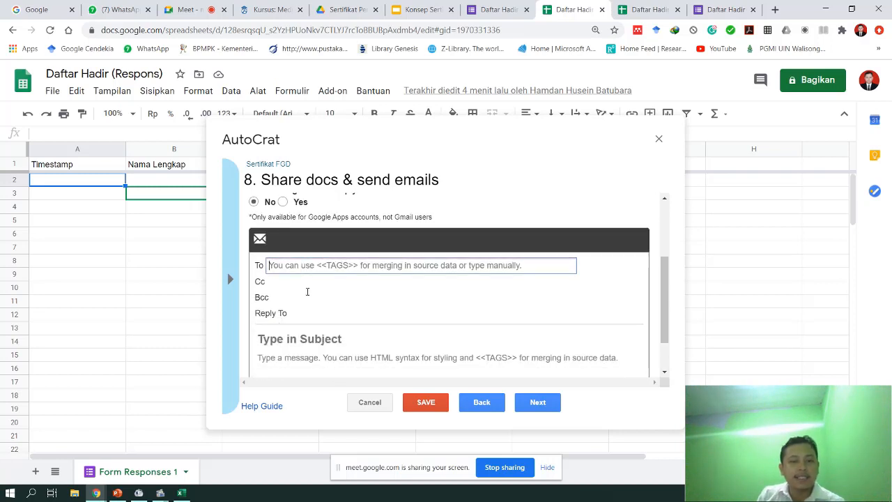
{"action": "type", "text": "<<"}
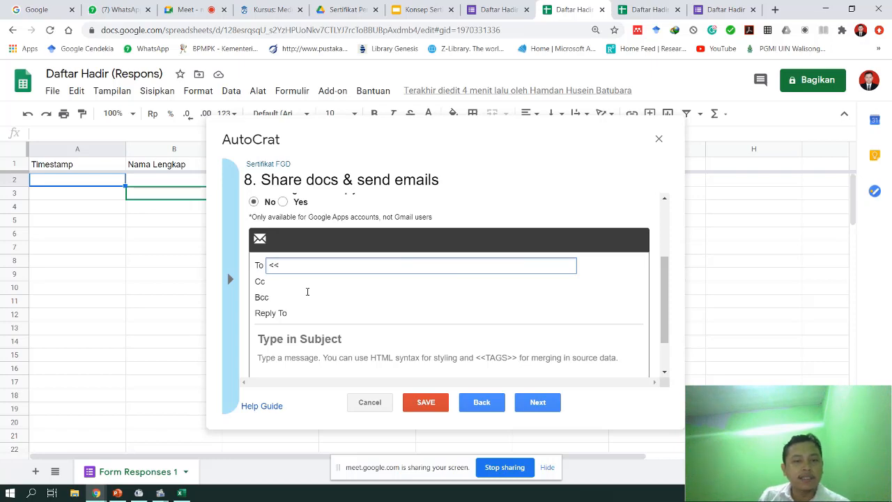
{"action": "key", "text": "ctrl+a"}
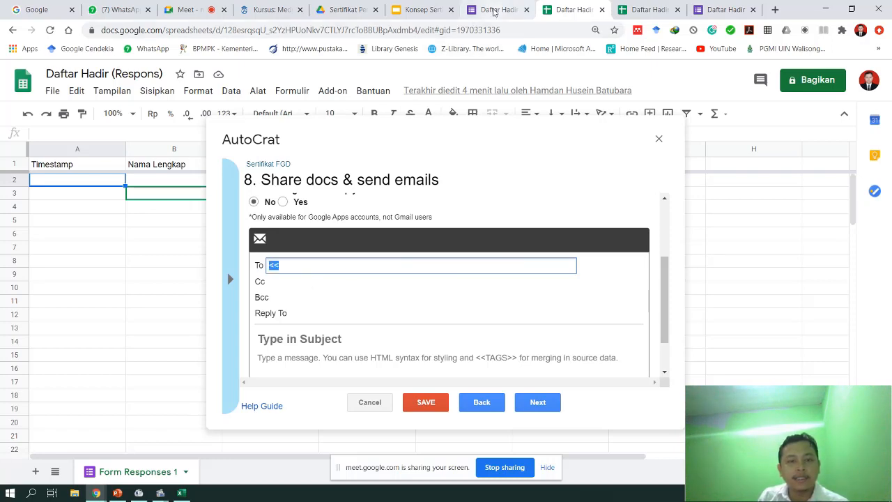
- Glance at the form, then view the other Daftar Hadir response sheet's column headers
{"action": "left_click", "coordinate": [493, 12]}
{"action": "left_click", "coordinate": [568, 10]}
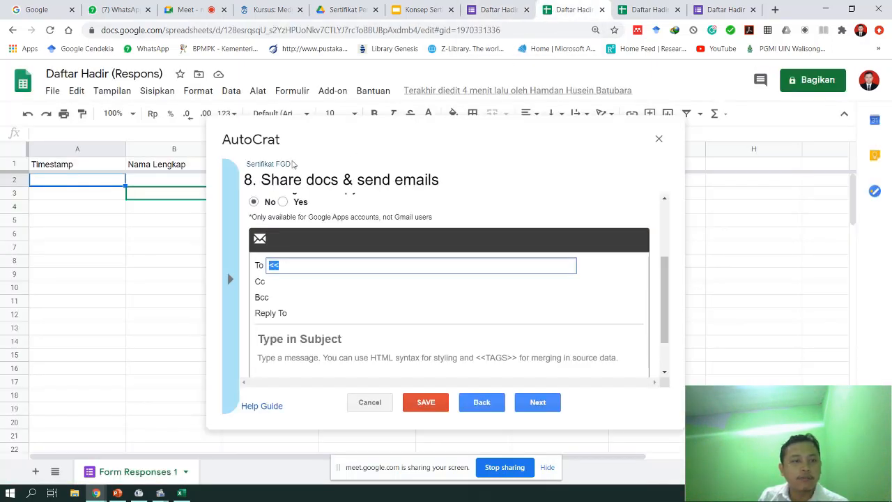
{"action": "left_click_drag", "start_coordinate": [334, 123], "coordinate": [404, 142]}
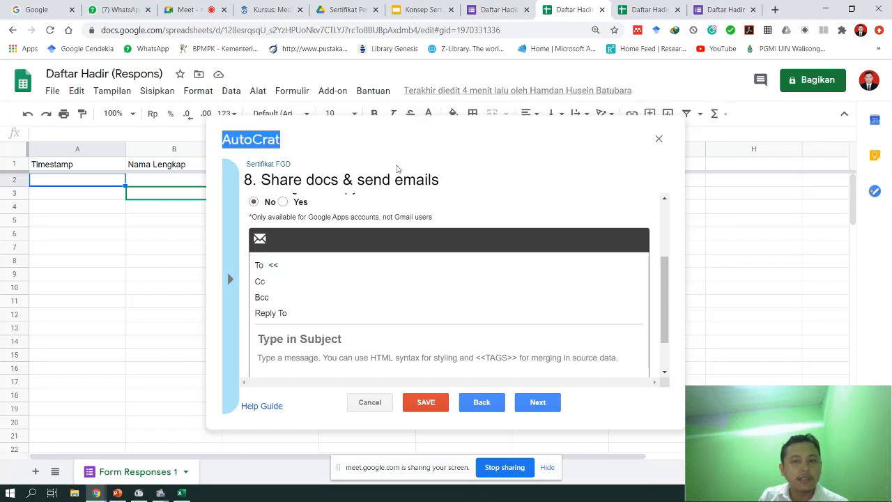
{"action": "left_click", "coordinate": [645, 10]}
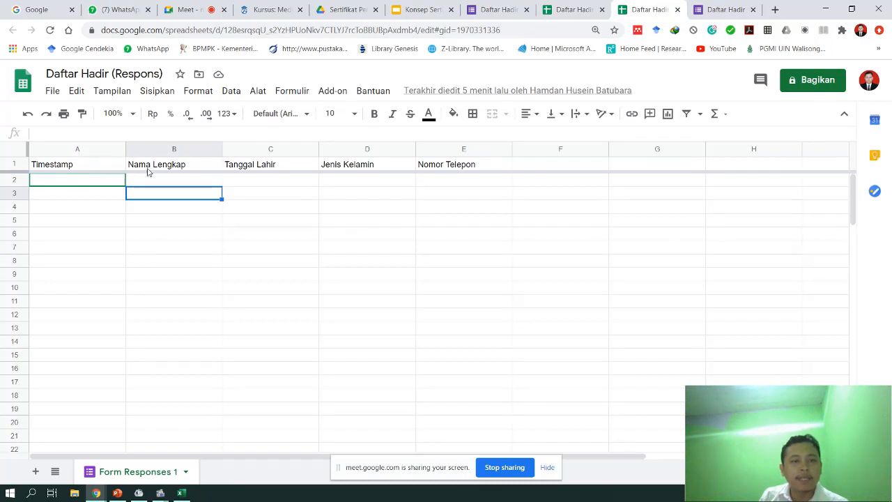
- Check the Nama Lengkap column and the form confirmation page, then resume the AutoCrat email recipient setting
{"action": "left_click", "coordinate": [185, 167]}
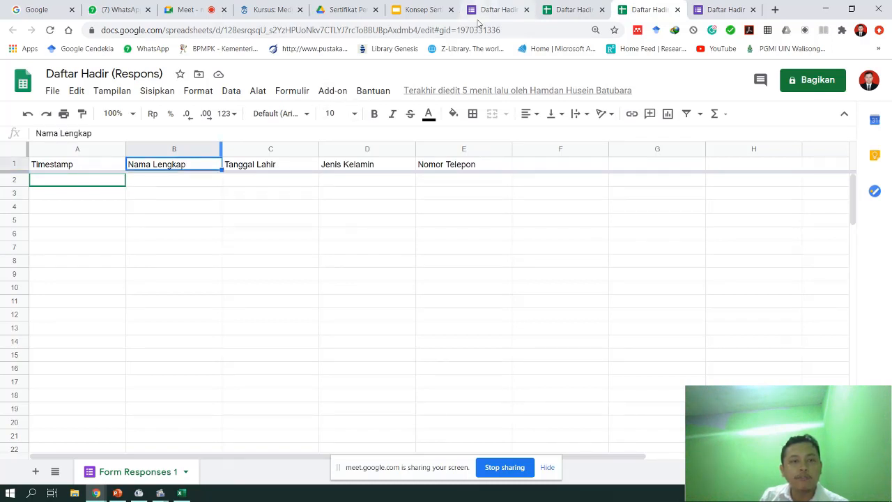
{"action": "left_click", "coordinate": [492, 9]}
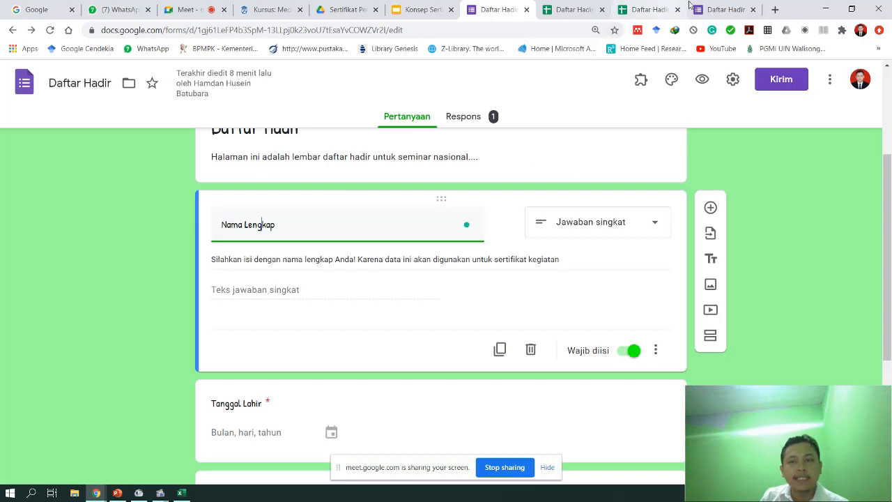
{"action": "left_click", "coordinate": [723, 9]}
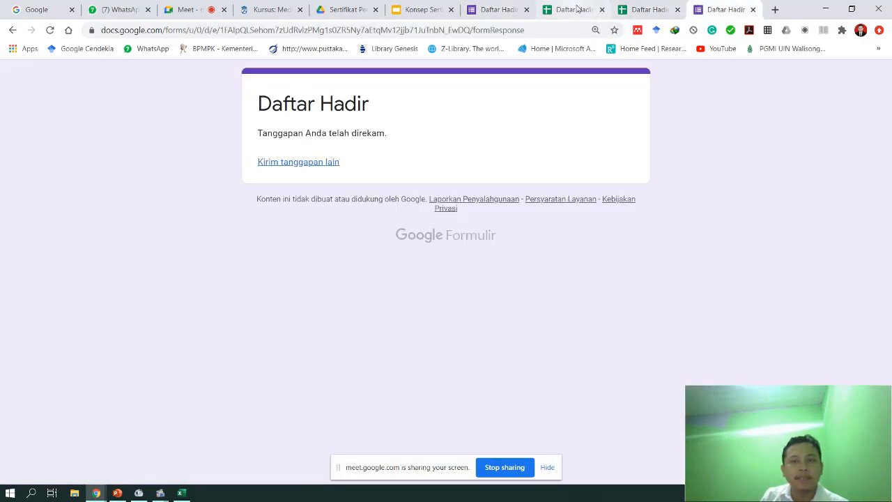
{"action": "left_click", "coordinate": [575, 10]}
{"action": "left_click", "coordinate": [300, 266]}
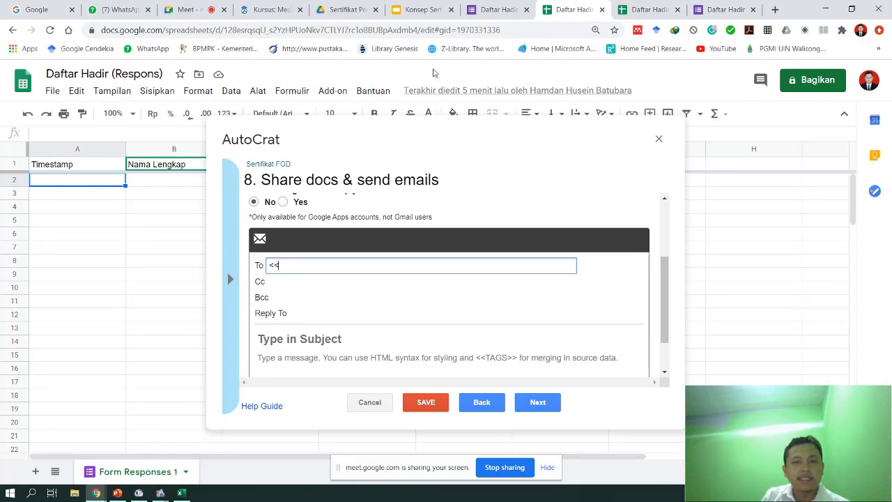
- Add a short-answer question titled 'Alamat Email' below Nama Lengkap in the Daftar Hadir form
{"action": "left_click", "coordinate": [508, 9]}
{"action": "scroll", "coordinate": [330, 343], "scroll_direction": "up", "scroll_amount": 2}
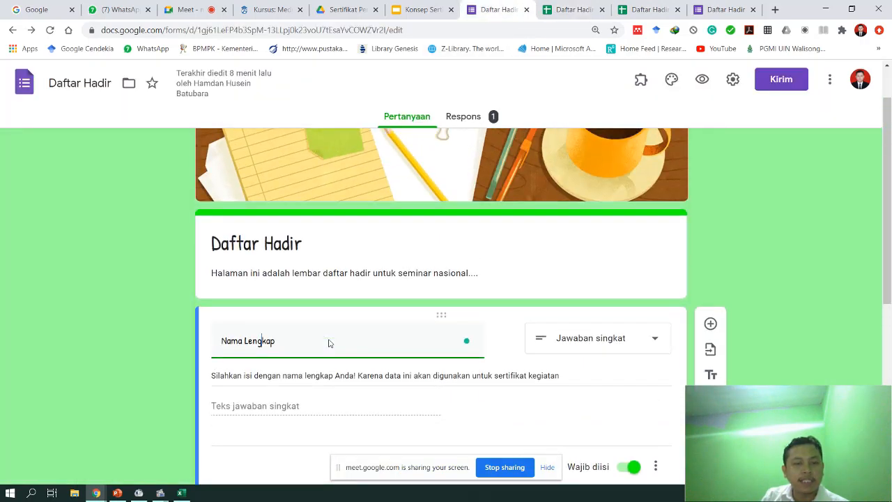
{"action": "scroll", "coordinate": [329, 343], "scroll_direction": "down", "scroll_amount": 3}
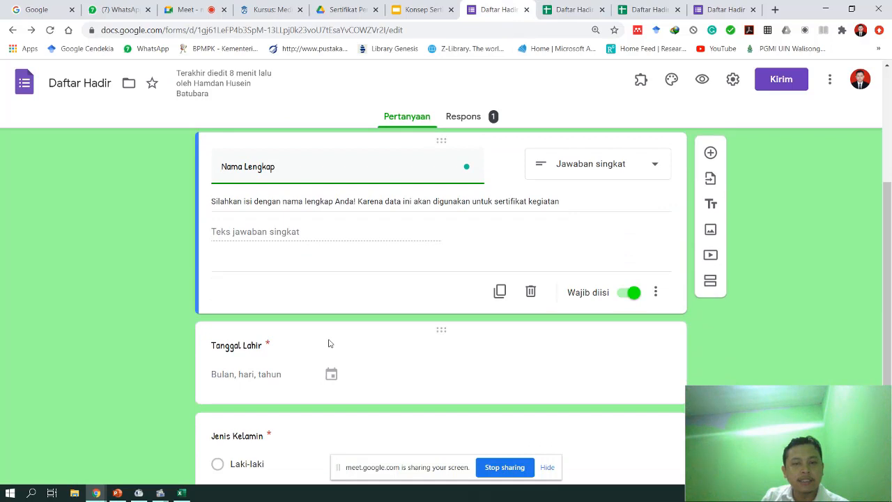
{"action": "left_click", "coordinate": [711, 153]}
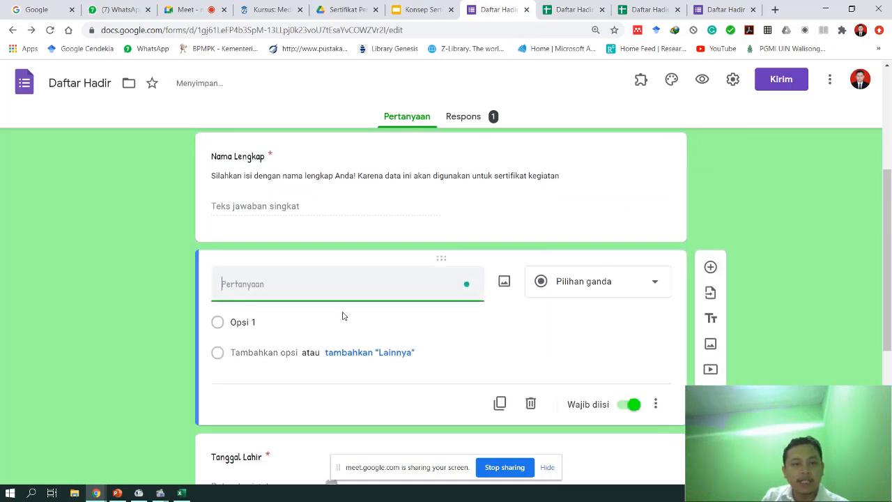
{"action": "type", "text": "E"}
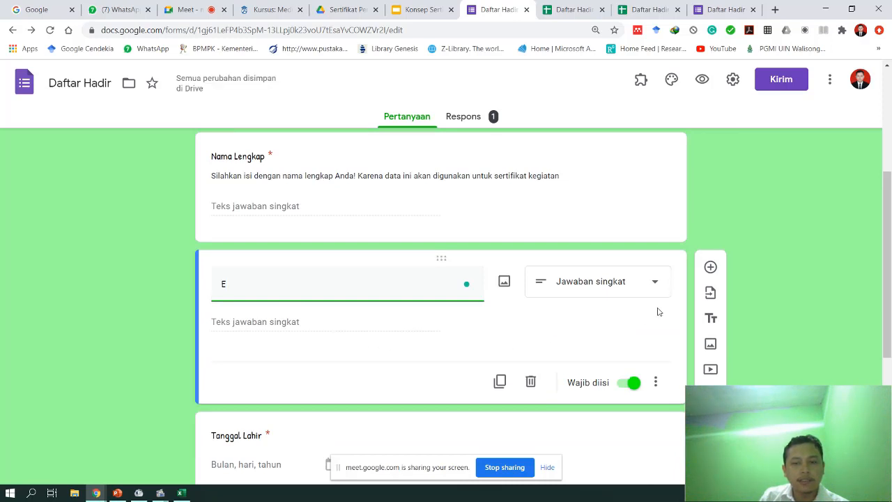
{"action": "key", "text": "BackSpace"}
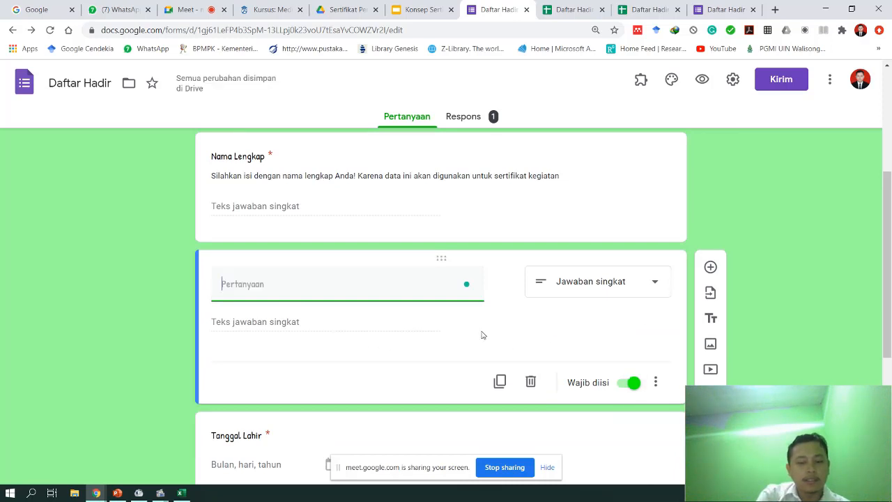
{"action": "type", "text": "Alamat Email"}
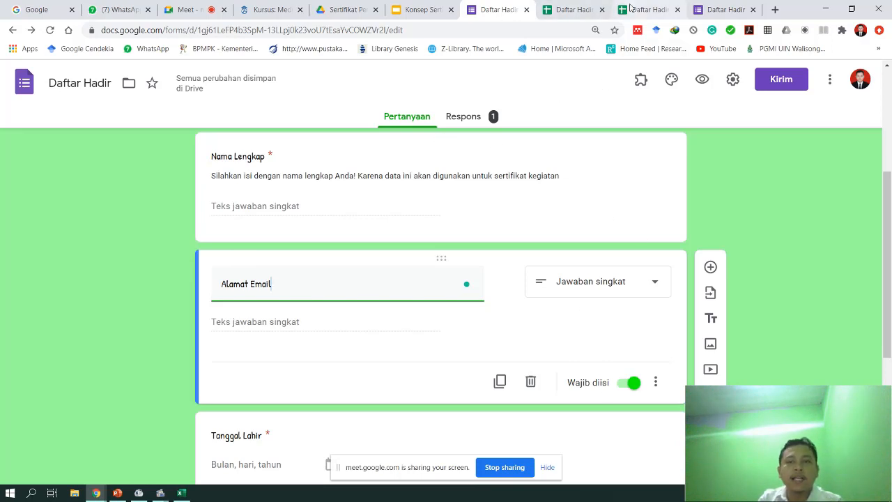
{"action": "left_click", "coordinate": [575, 9]}
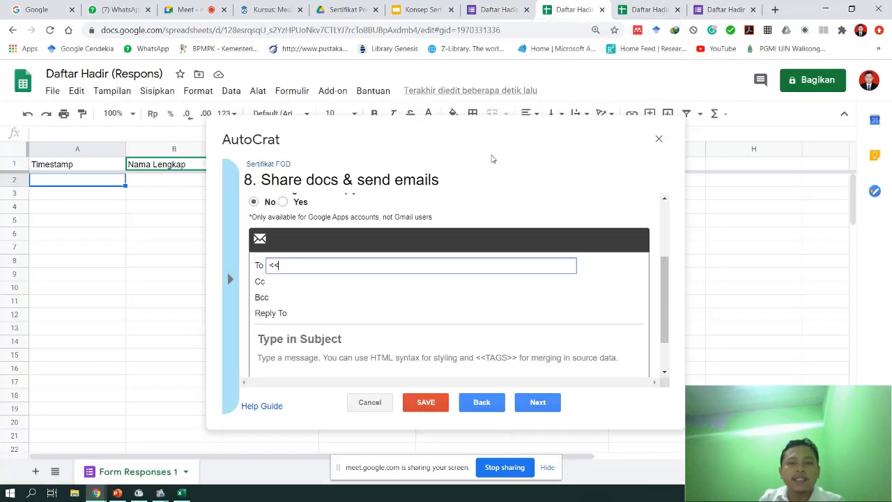
{"action": "type", "text": "Alama"}
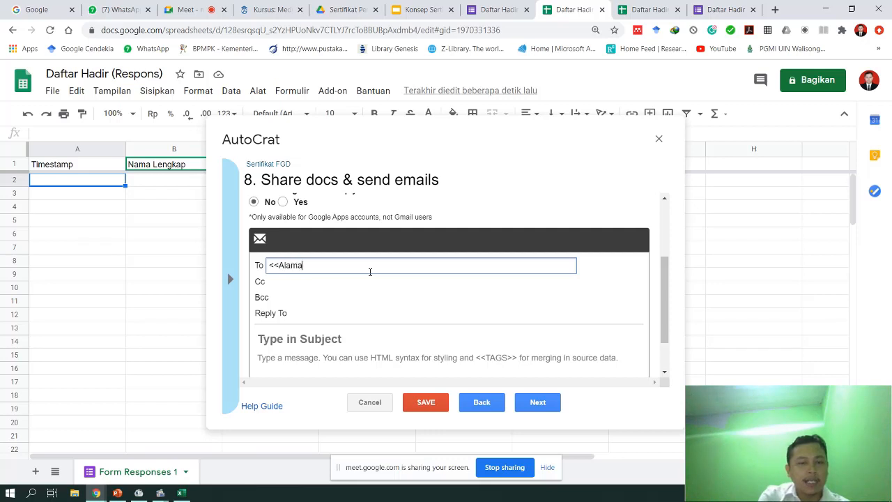
{"action": "type", "text": "t Email>>"}
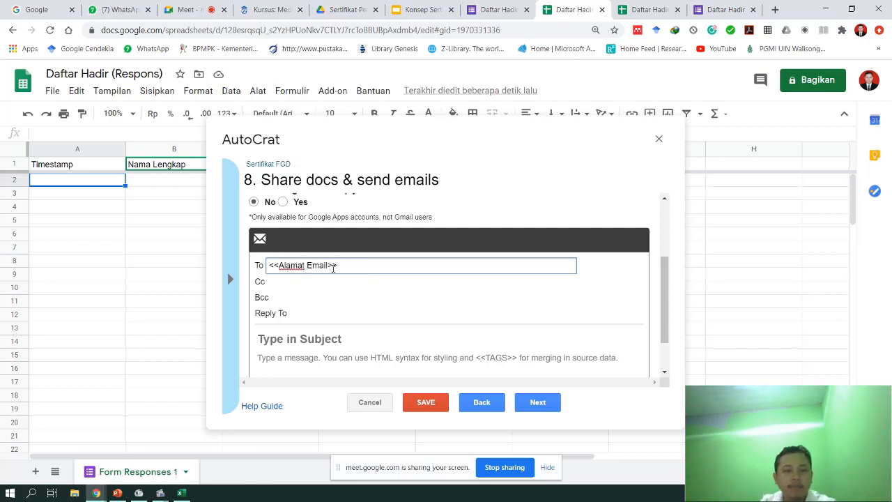
{"action": "left_click_drag", "start_coordinate": [343, 269], "coordinate": [261, 277]}
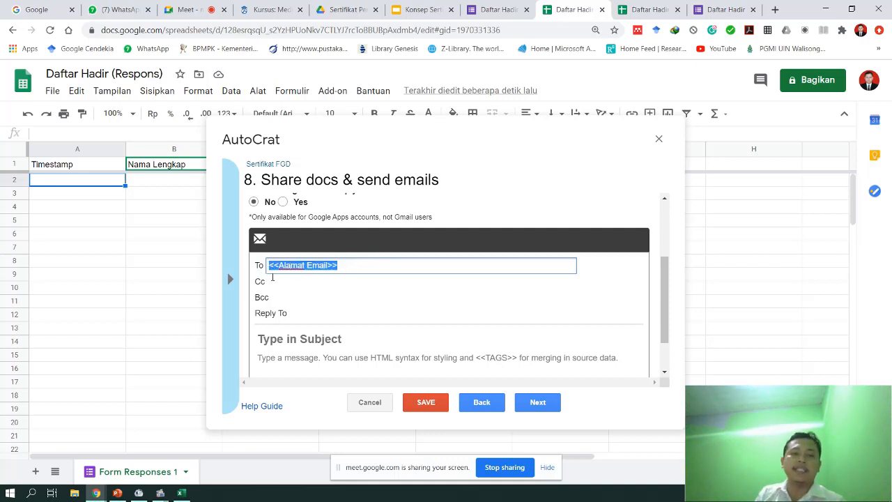
{"action": "left_click", "coordinate": [290, 266]}
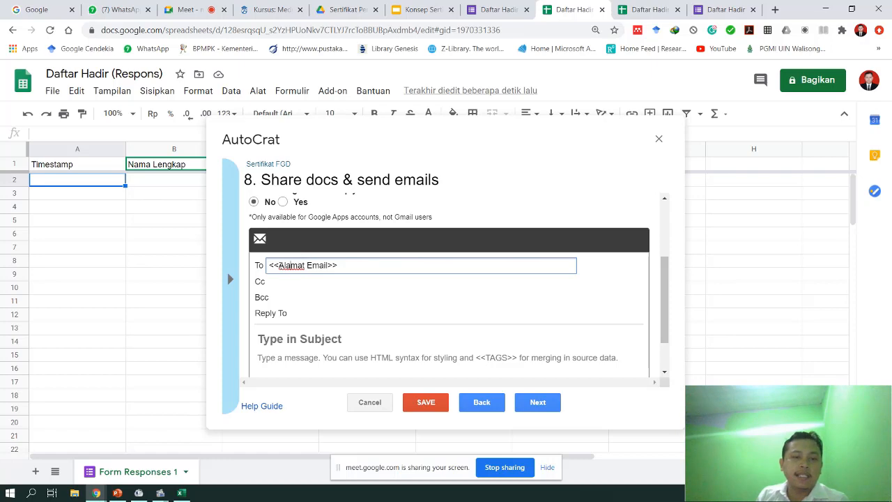
{"action": "left_click_drag", "start_coordinate": [270, 265], "coordinate": [372, 267]}
{"action": "left_click", "coordinate": [492, 10]}
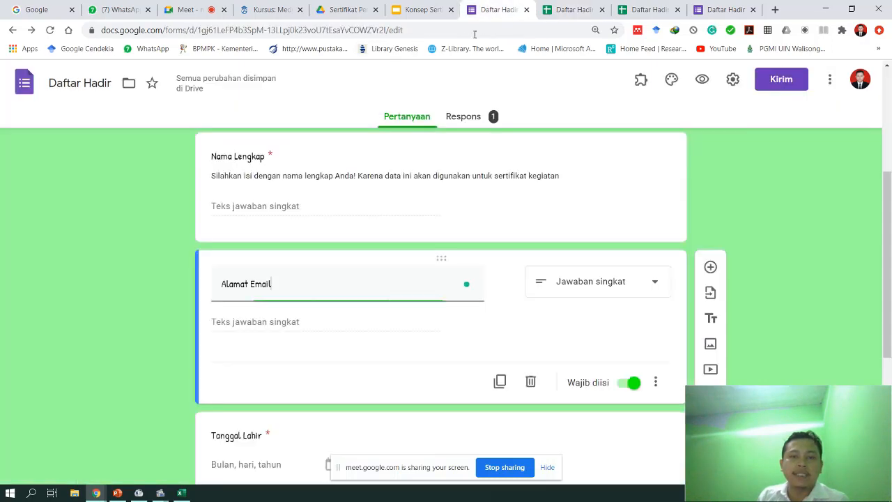
{"action": "left_click", "coordinate": [587, 5]}
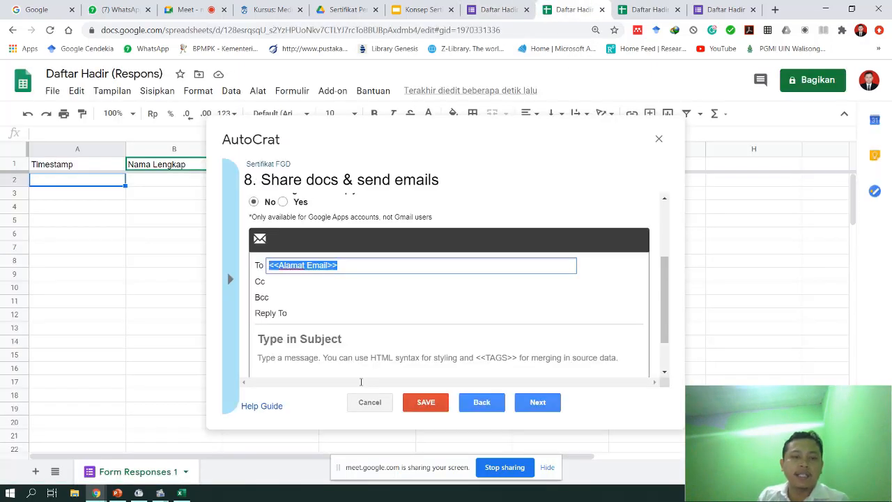
{"action": "left_click", "coordinate": [282, 265]}
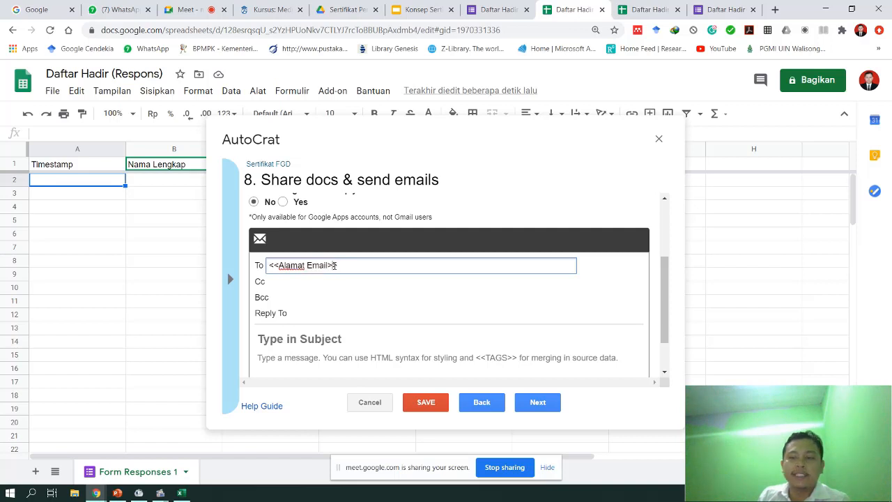
{"action": "left_click", "coordinate": [297, 313]}
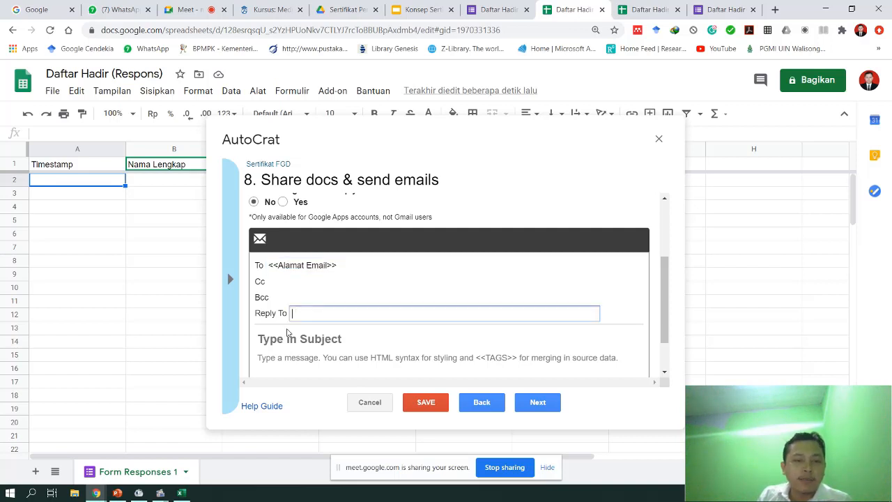
- Give the AutoCrat email subject 'Sertifilat FGD' and a body greeting <<Nama Lengkap>> about the attached FGD certificate
{"action": "left_click", "coordinate": [287, 337]}
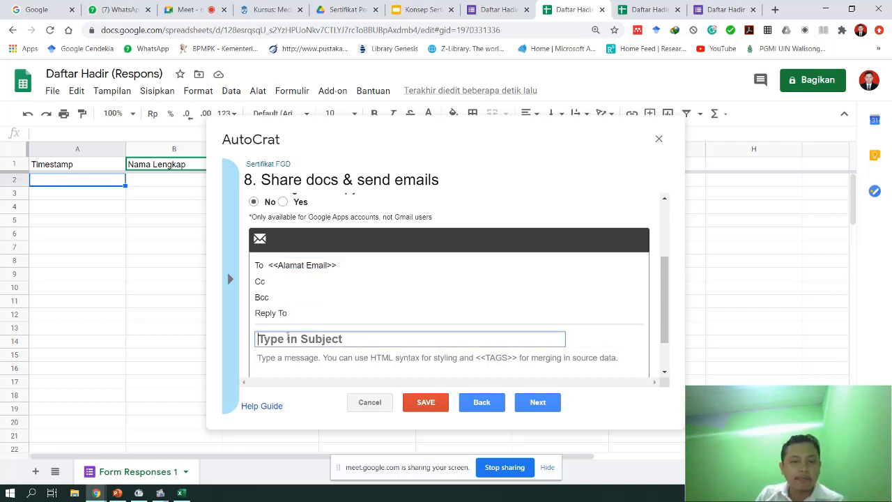
{"action": "type", "text": "Se"}
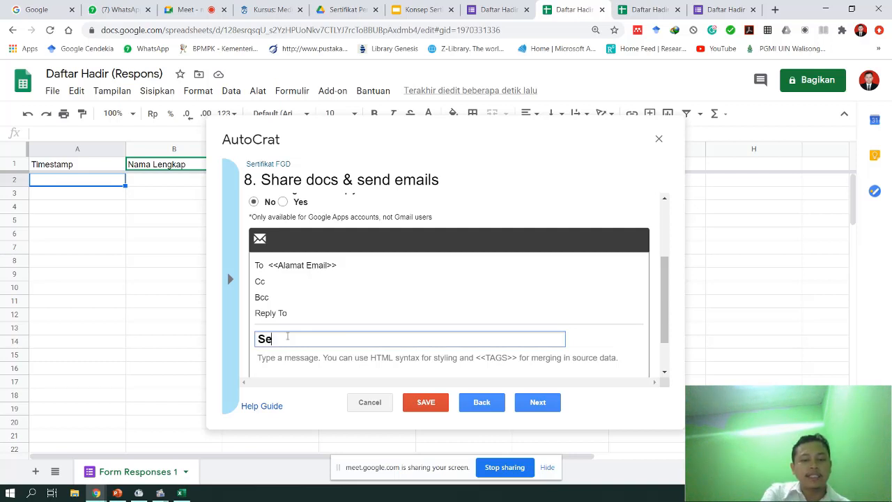
{"action": "type", "text": "rtifilat FGD"}
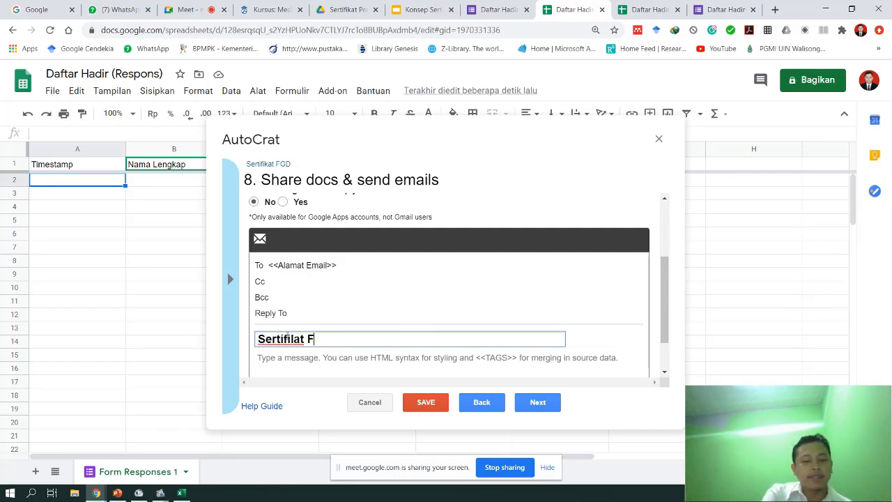
{"action": "left_click", "coordinate": [325, 371]}
{"action": "scroll", "coordinate": [328, 366], "scroll_direction": "down", "scroll_amount": 1}
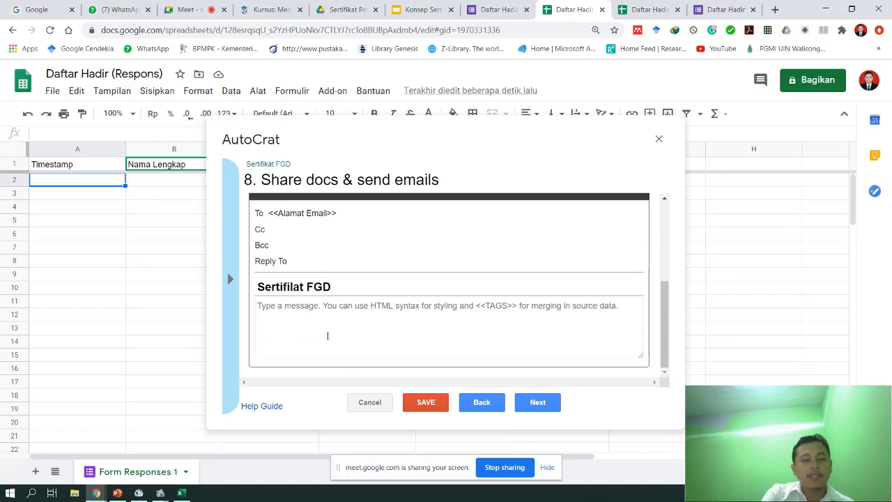
{"action": "type", "text": "Yth."}
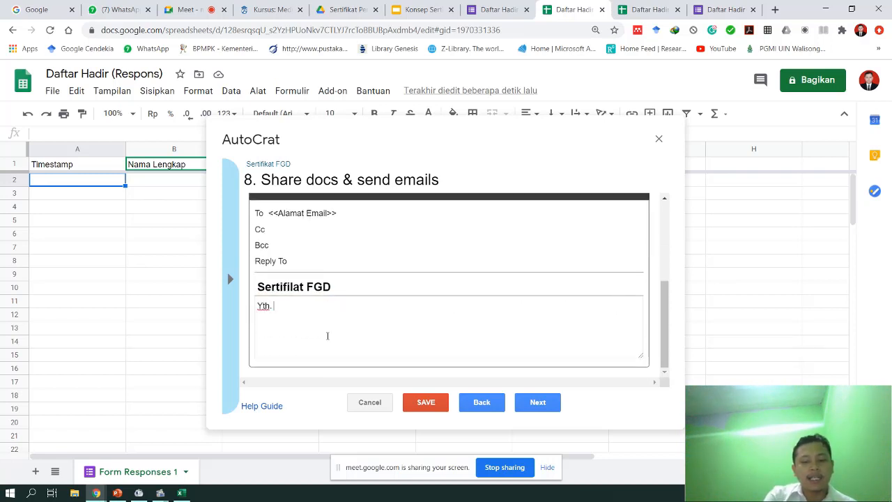
{"action": "type", "text": " <<Nama Lengkap"}
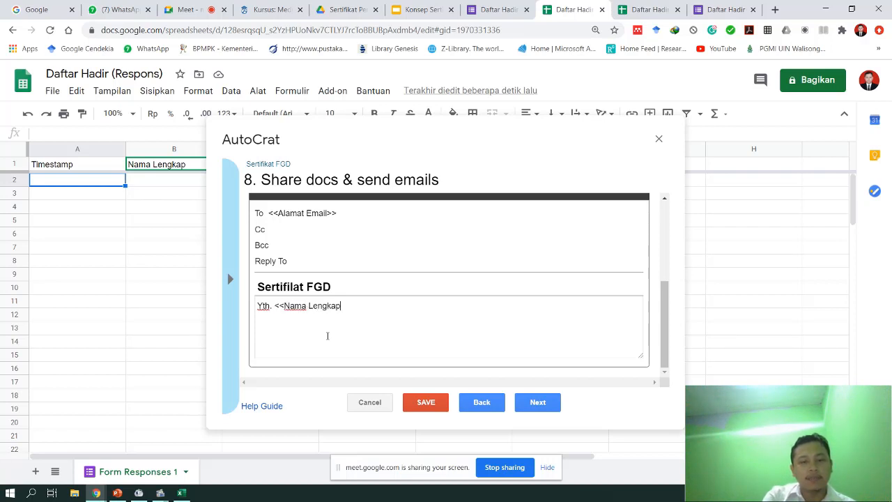
{"action": "type", "text": ">> "}
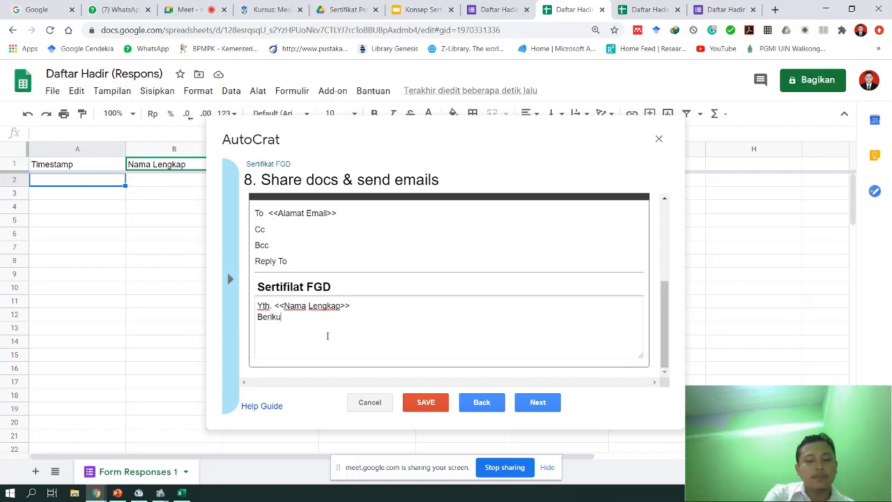
{"action": "type", "text": "Berikut kami kirim s"}
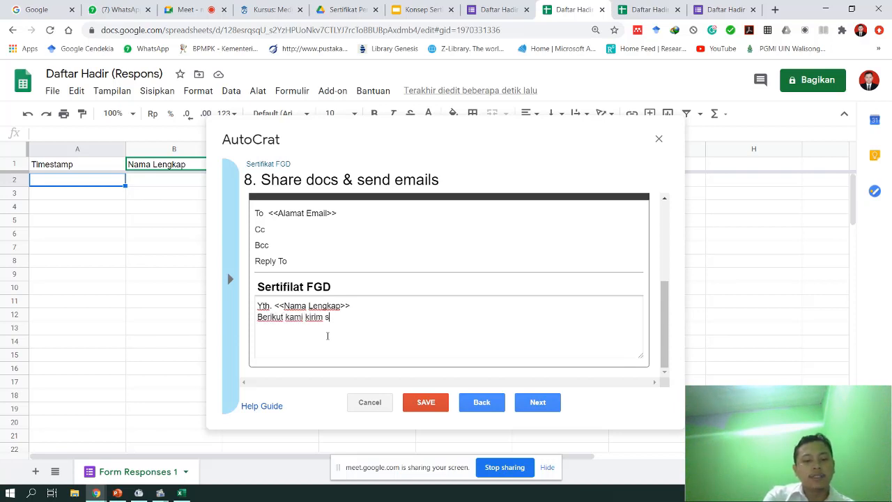
{"action": "type", "text": "keg"}
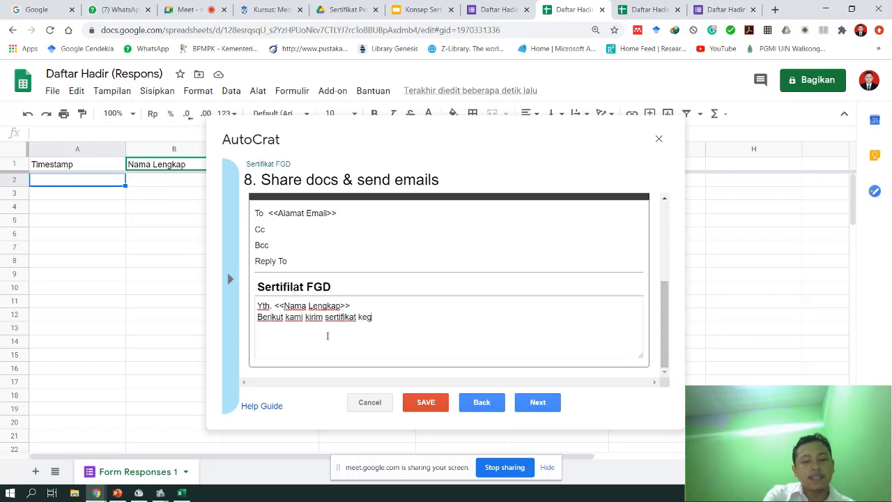
{"action": "type", "text": "iatan FGD di dalam lampi"}
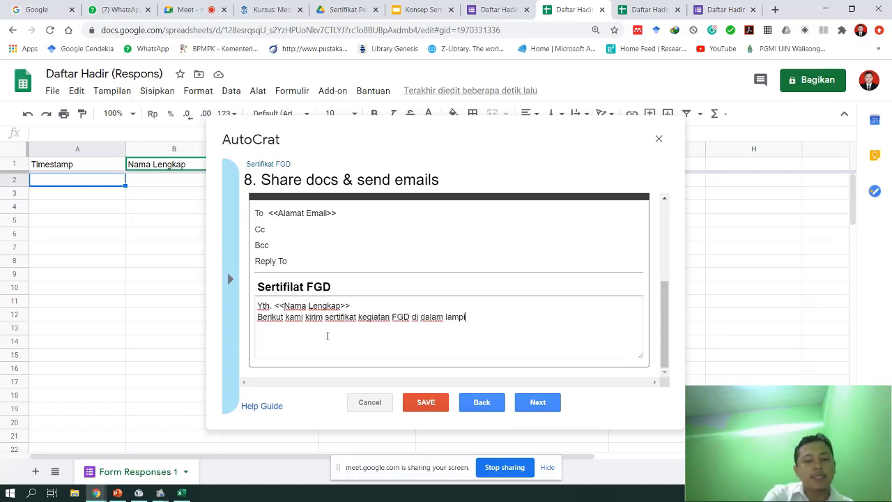
{"action": "type", "text": "ran pesan ini."}
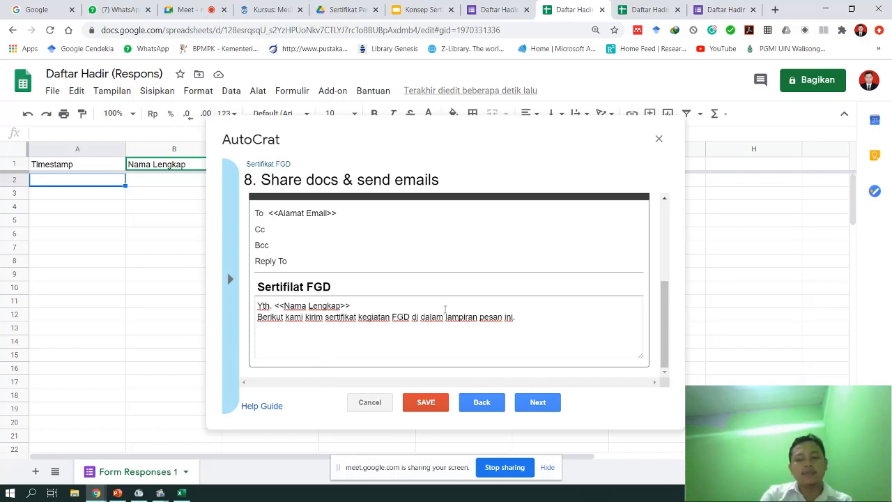
{"action": "type", "text": "ima kasih..."}
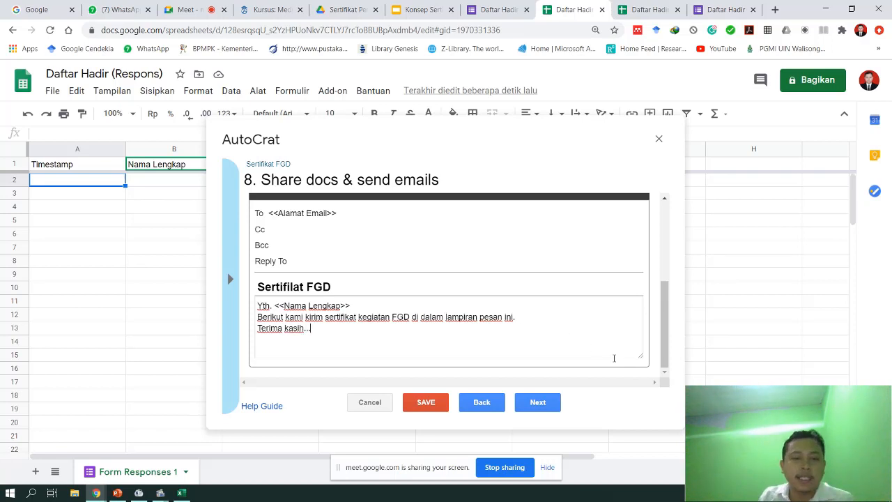
{"action": "left_click", "coordinate": [541, 407]}
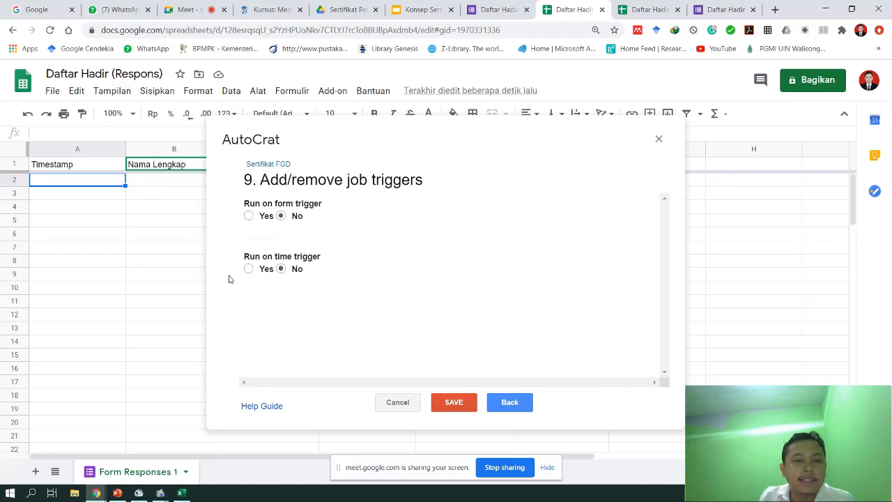
- Enable the form-submit trigger for the Sertifikat FGD job, save it, and return to the form editor
{"action": "left_click", "coordinate": [250, 216]}
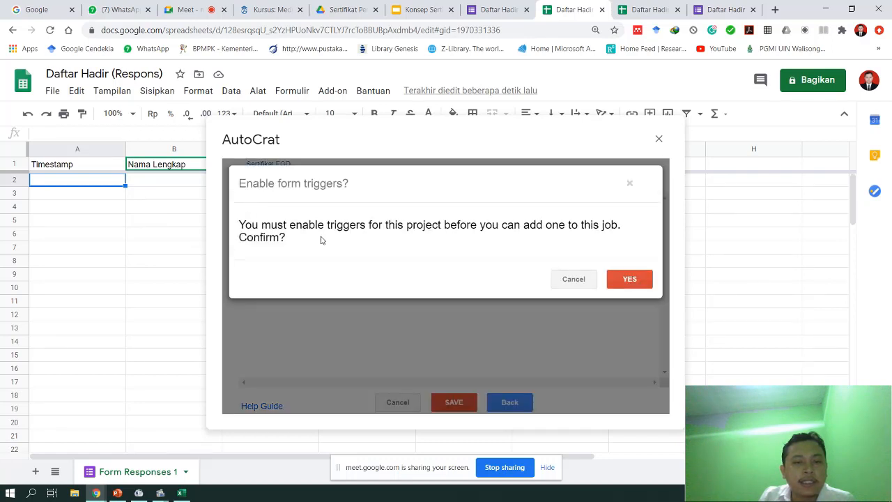
{"action": "left_click", "coordinate": [629, 279]}
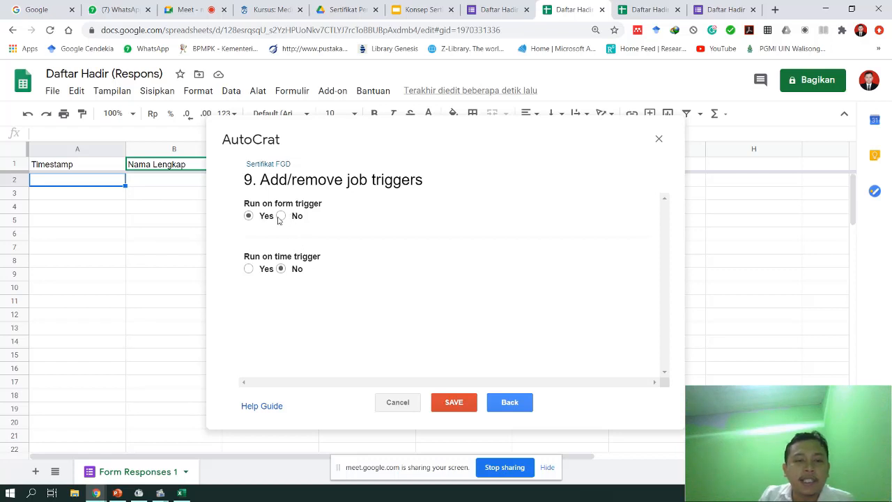
{"action": "left_click", "coordinate": [454, 403]}
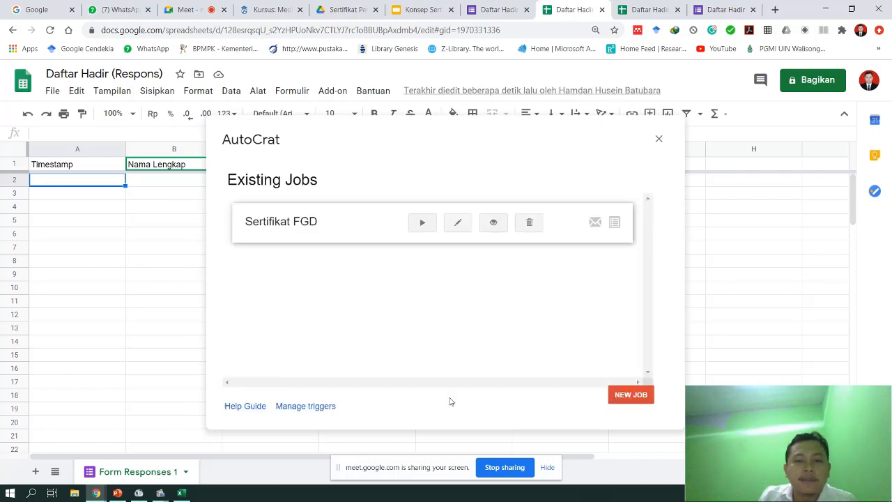
{"action": "left_click", "coordinate": [659, 140]}
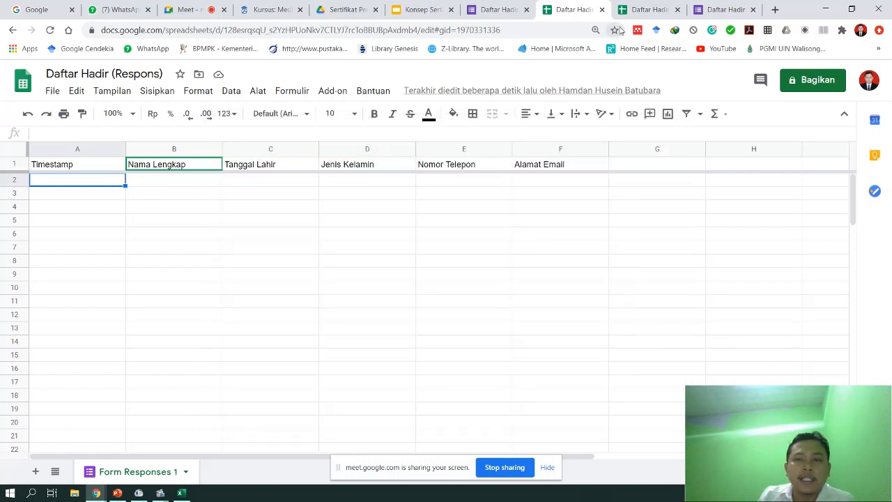
{"action": "left_click", "coordinate": [638, 12]}
{"action": "left_click", "coordinate": [572, 9]}
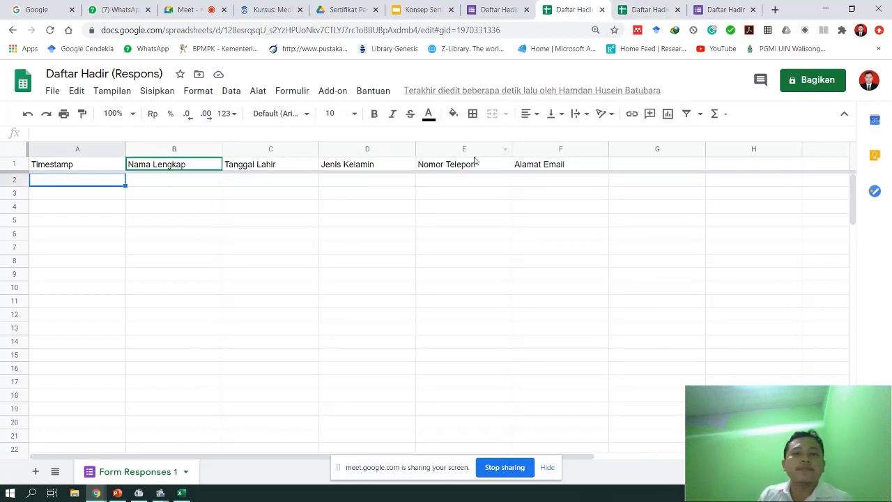
{"action": "left_click", "coordinate": [495, 10]}
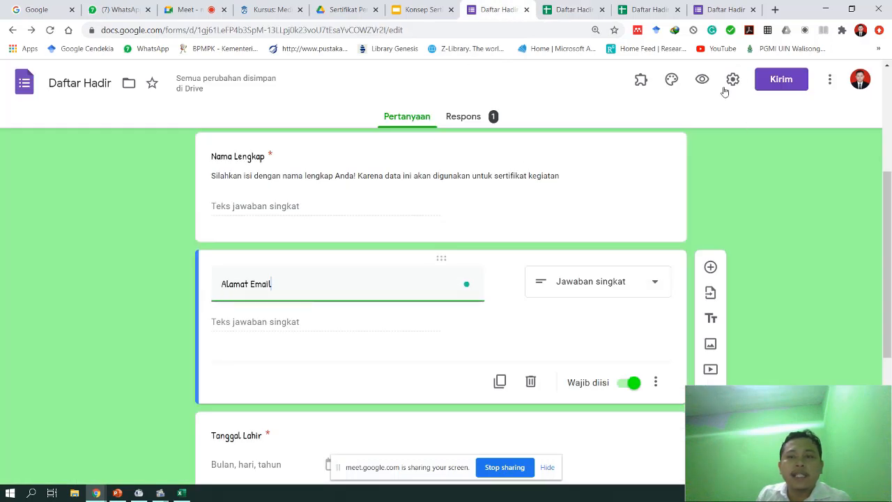
- Preview the form and enter the respondent's full name and e-mail address
{"action": "left_click", "coordinate": [701, 80]}
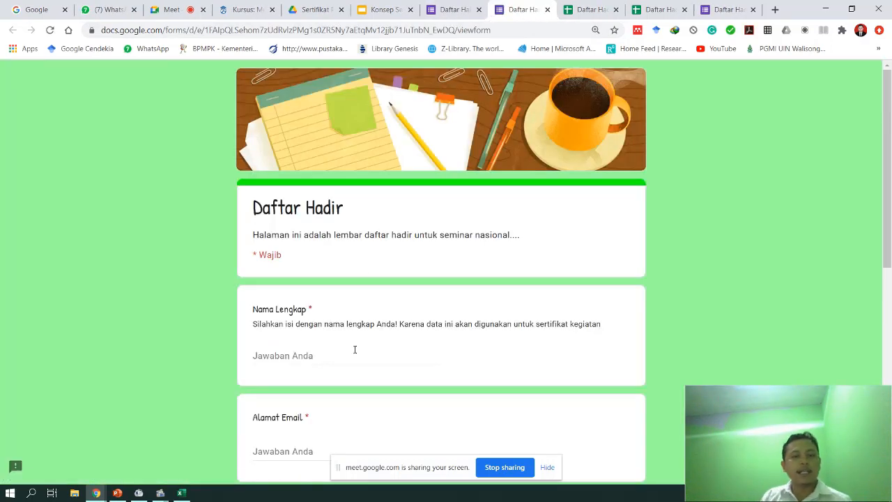
{"action": "left_click", "coordinate": [355, 349]}
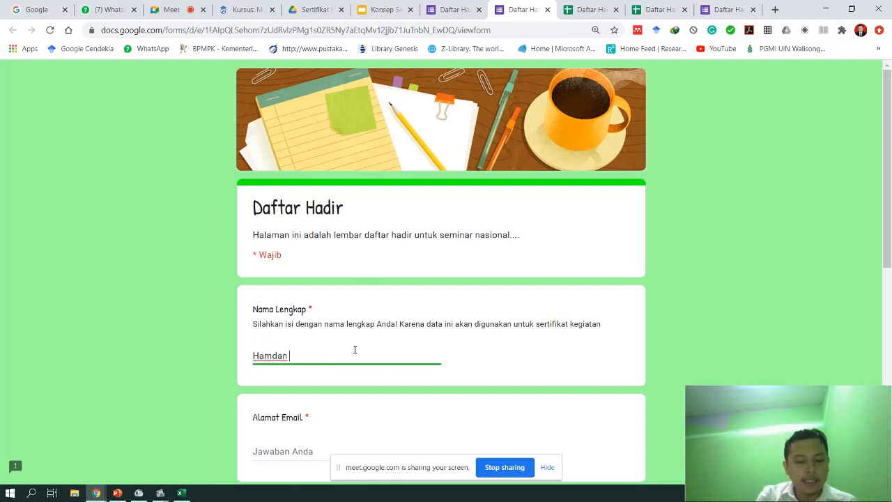
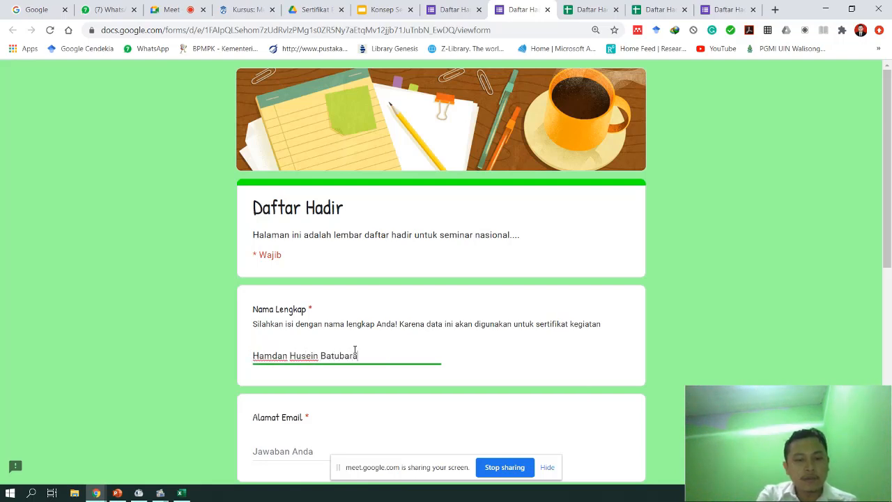
{"action": "scroll", "coordinate": [354, 351], "scroll_direction": "down", "scroll_amount": 2}
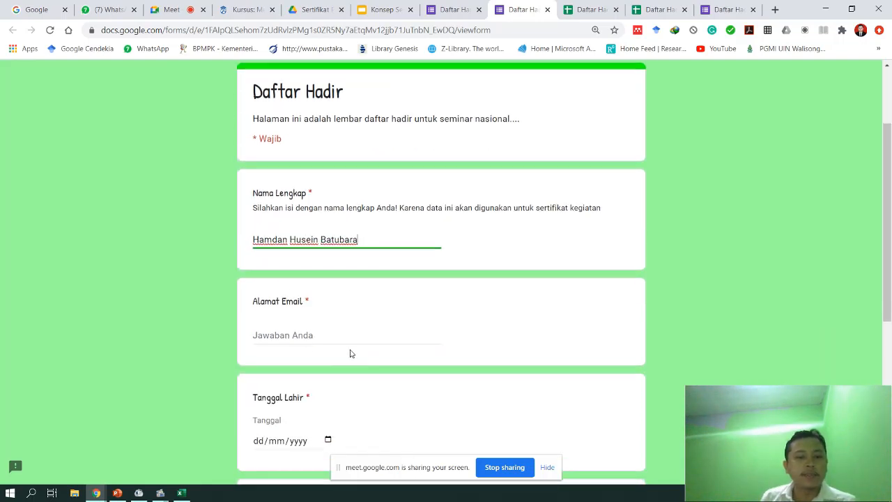
{"action": "left_click", "coordinate": [280, 329]}
{"action": "left_click", "coordinate": [299, 361]}
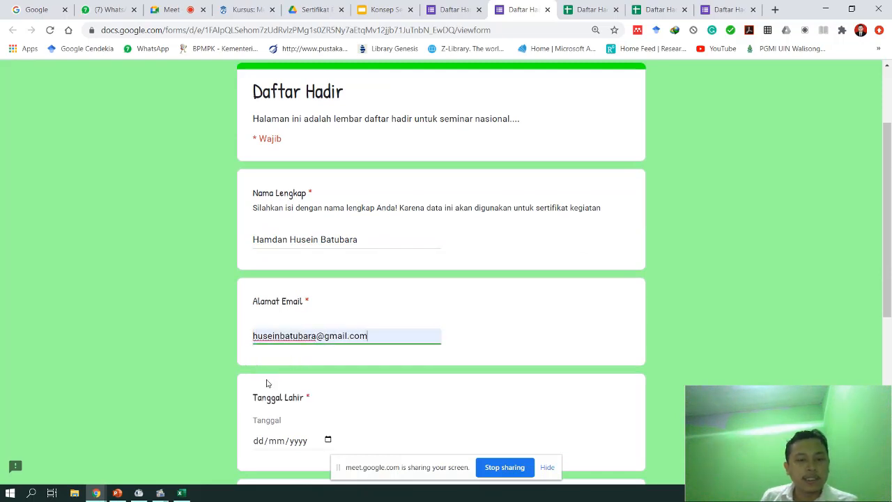
{"action": "scroll", "coordinate": [281, 364], "scroll_direction": "down", "scroll_amount": 2}
- Answer birth date 03/12/2020, gender Laki-laki and a phone number, then submit the response
{"action": "left_click", "coordinate": [328, 325]}
{"action": "scroll", "coordinate": [341, 279], "scroll_direction": "down", "scroll_amount": 2}
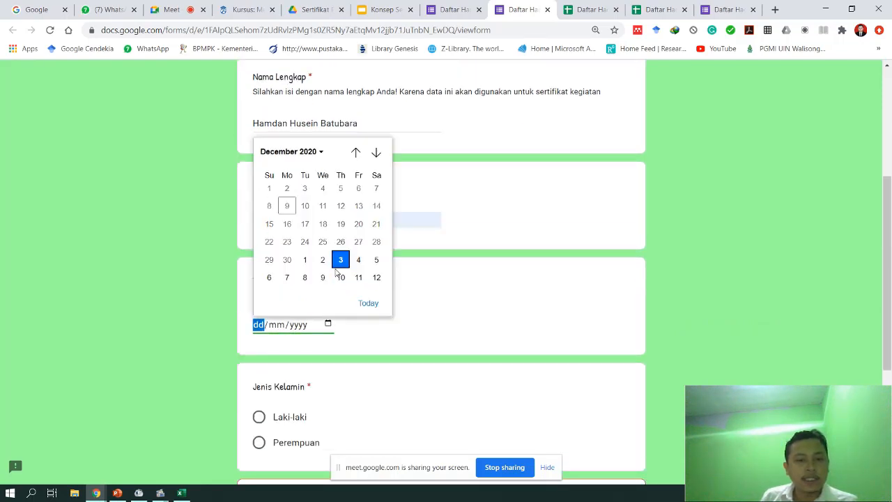
{"action": "left_click", "coordinate": [341, 259]}
{"action": "left_click", "coordinate": [258, 417]}
{"action": "scroll", "coordinate": [284, 418], "scroll_direction": "down", "scroll_amount": 2}
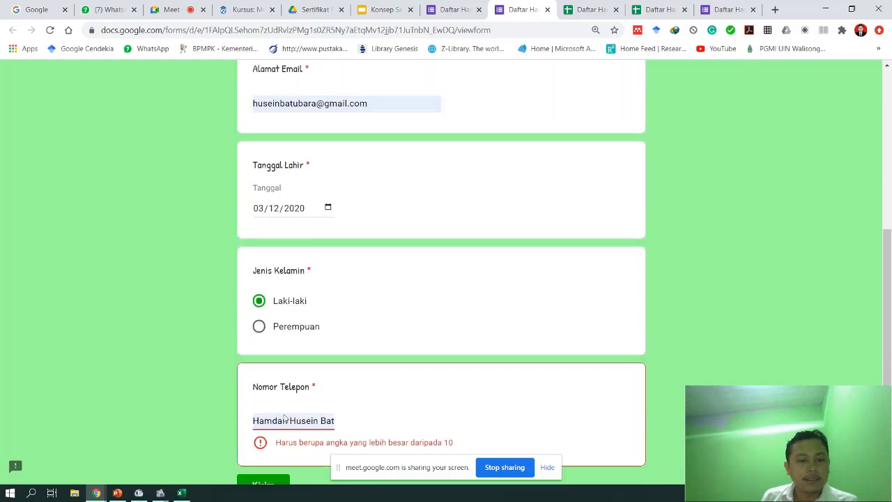
{"action": "left_click", "coordinate": [290, 415]}
{"action": "key", "text": "ctrl+a"}
{"action": "type", "text": "08227"}
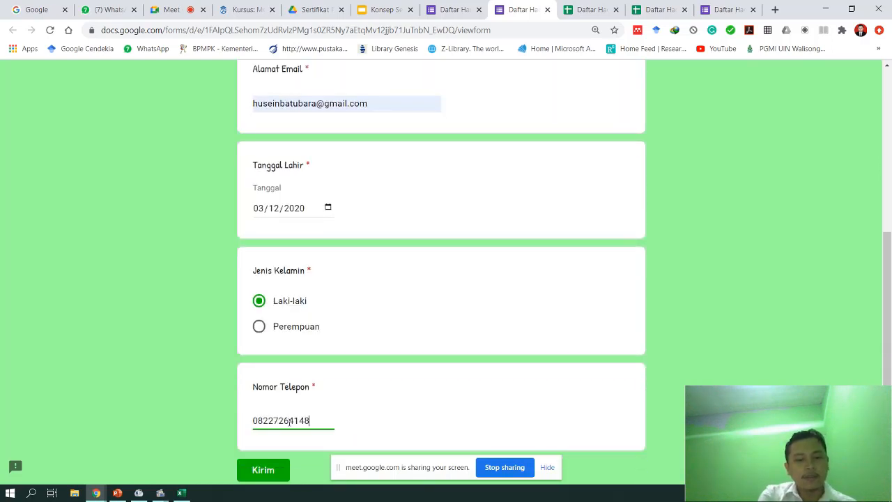
{"action": "scroll", "coordinate": [287, 433], "scroll_direction": "down", "scroll_amount": 1}
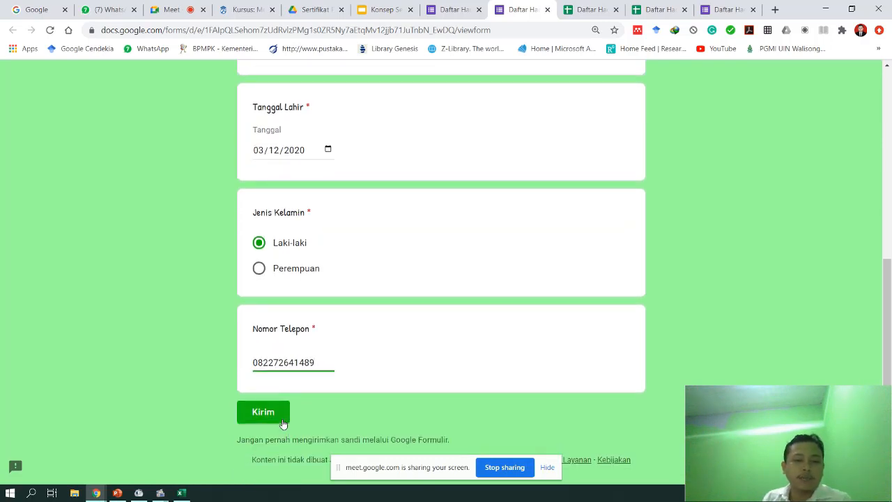
{"action": "left_click", "coordinate": [282, 418]}
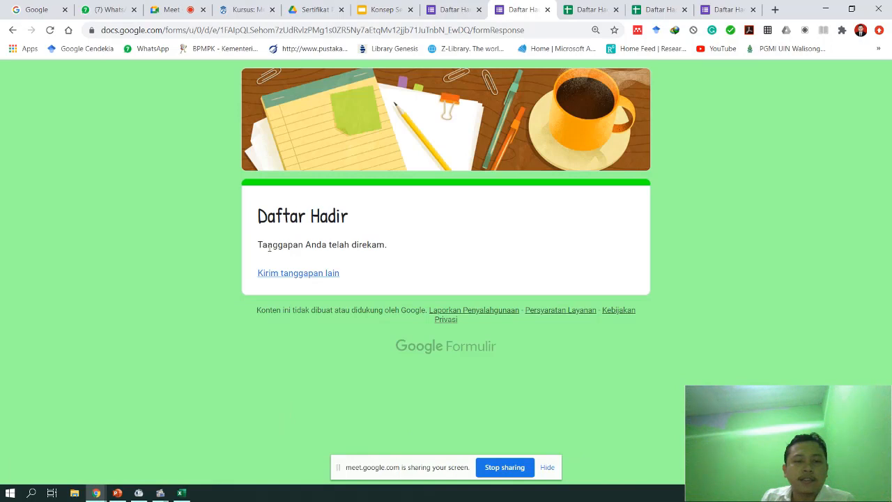
{"action": "left_click_drag", "start_coordinate": [269, 245], "coordinate": [377, 245]}
{"action": "left_click", "coordinate": [586, 10]}
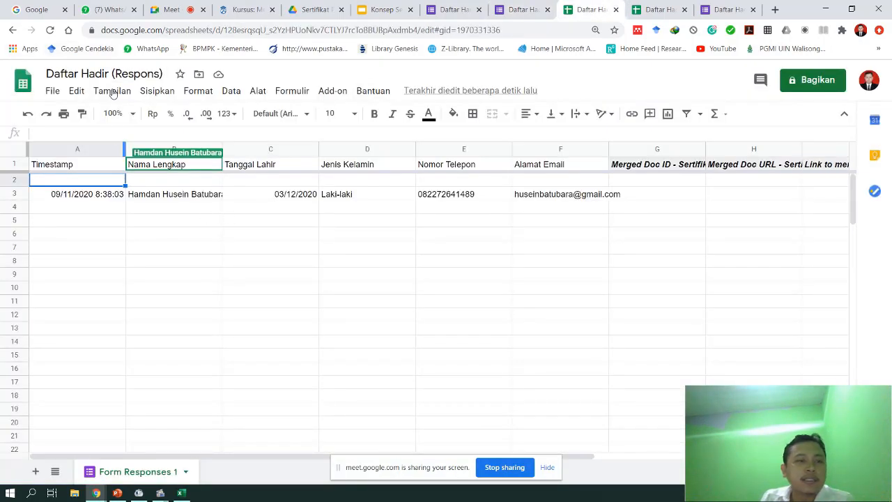
- Reload the response sheet and check the recorded e-mail in cell F3
{"action": "left_click", "coordinate": [49, 30]}
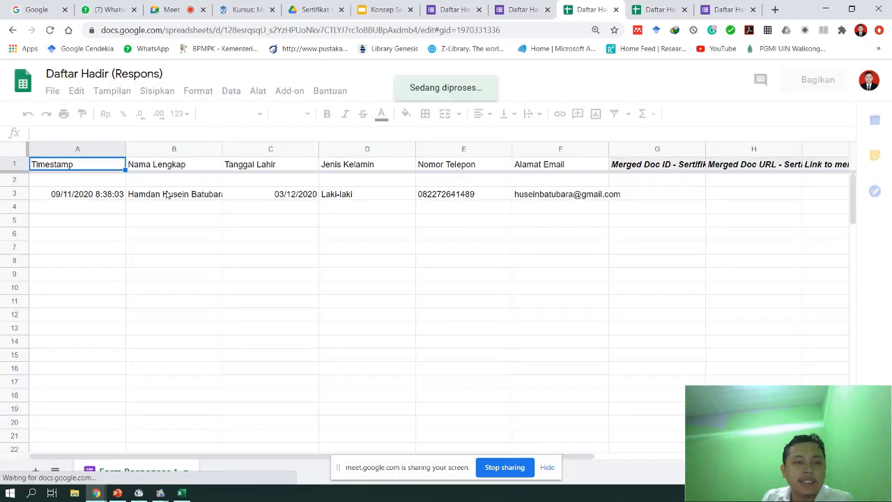
{"action": "left_click", "coordinate": [546, 200]}
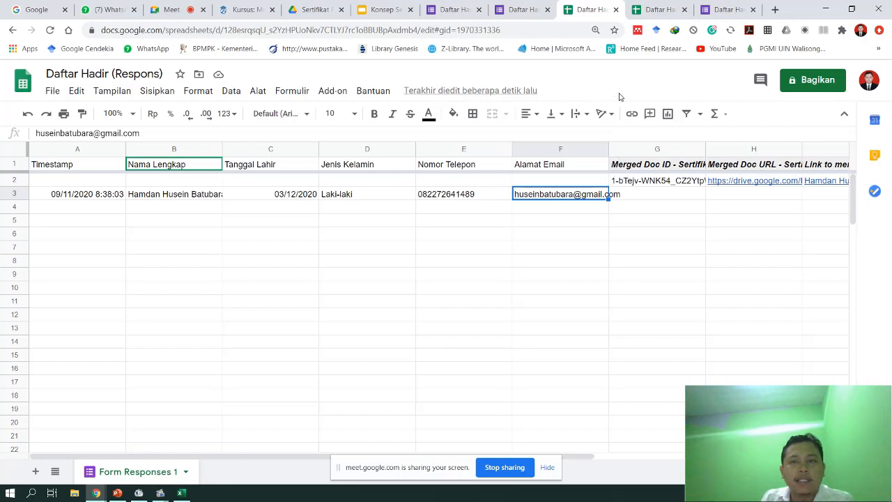
{"action": "left_click", "coordinate": [732, 9]}
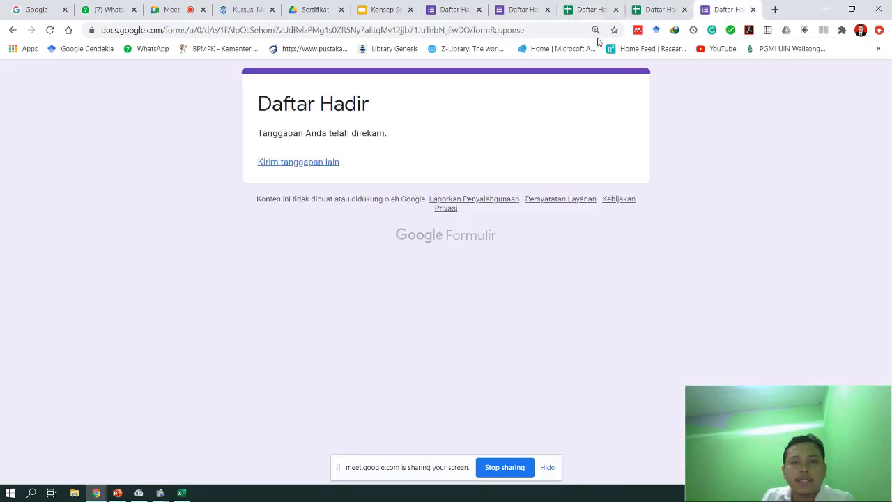
- Open the 'Sertifilat FGD' email in Gmail and preview its attached certificate PDF
{"action": "left_click", "coordinate": [542, 30]}
{"action": "type", "text": "gm"}
{"action": "key", "text": "Return"}
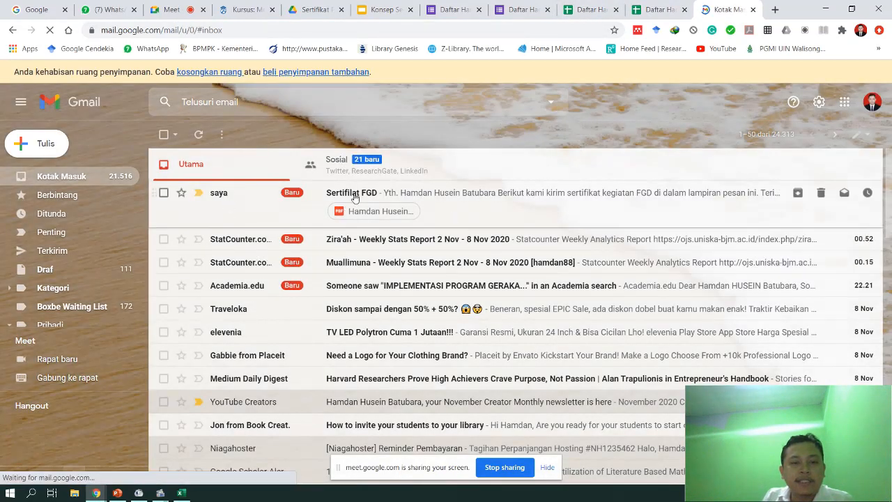
{"action": "left_click", "coordinate": [465, 219]}
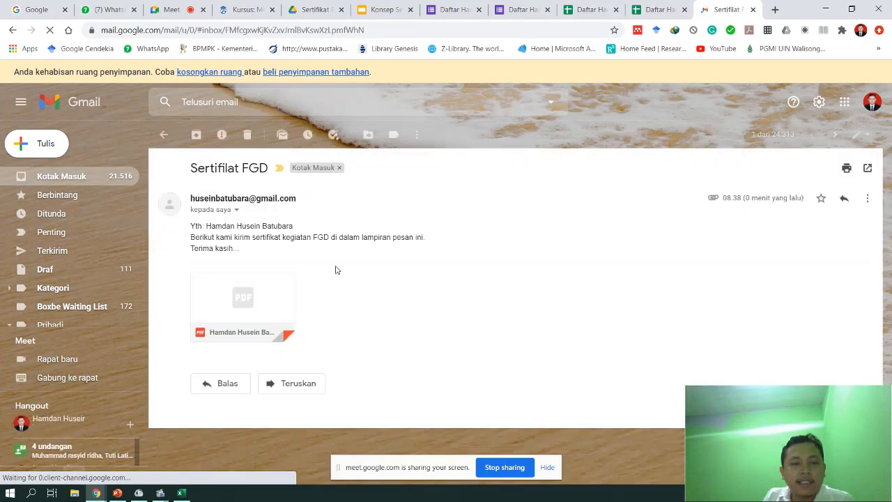
{"action": "left_click", "coordinate": [250, 301]}
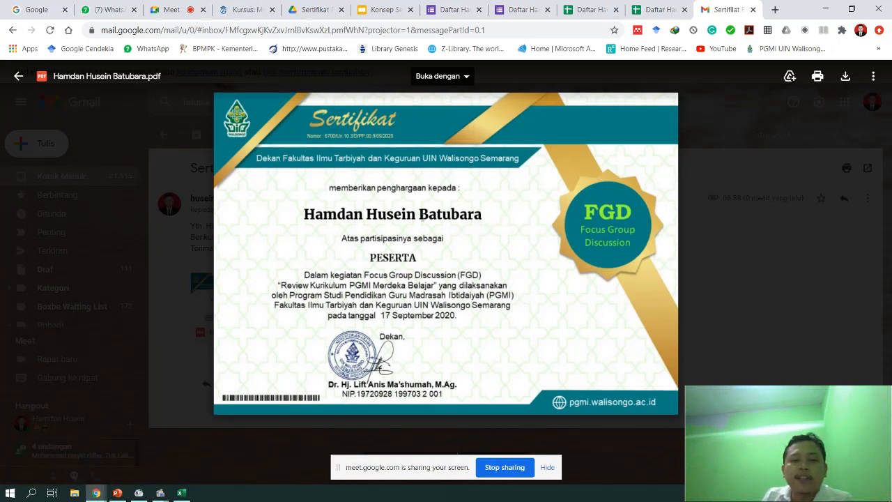
{"action": "left_click", "coordinate": [770, 226]}
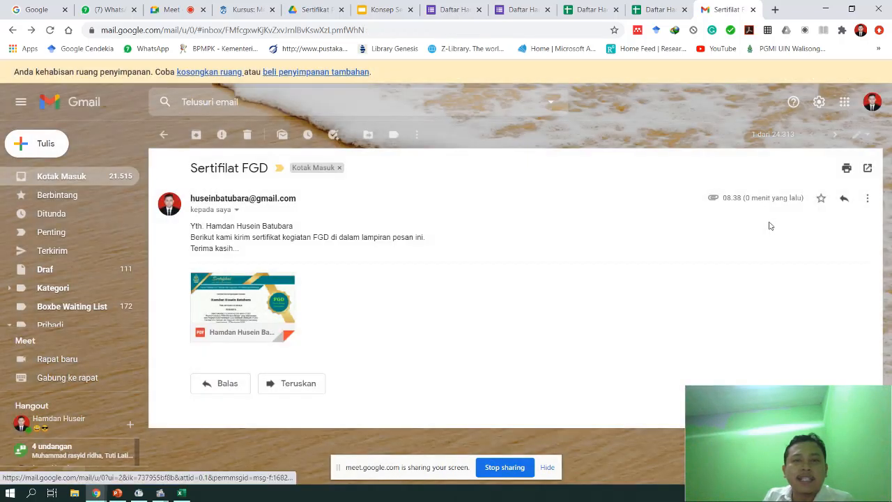
{"action": "left_click", "coordinate": [317, 8]}
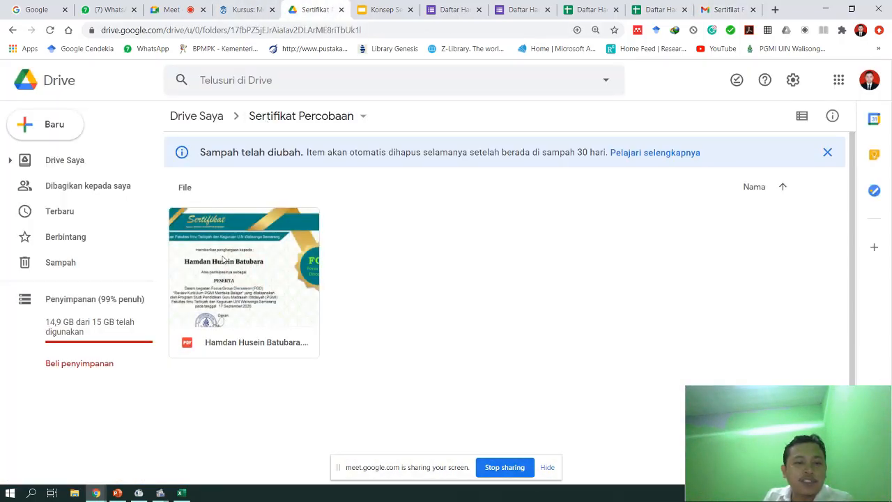
- Open the Sertifikat Percobaan folder from My Drive to find the generated certificate PDF
{"action": "left_click", "coordinate": [195, 116]}
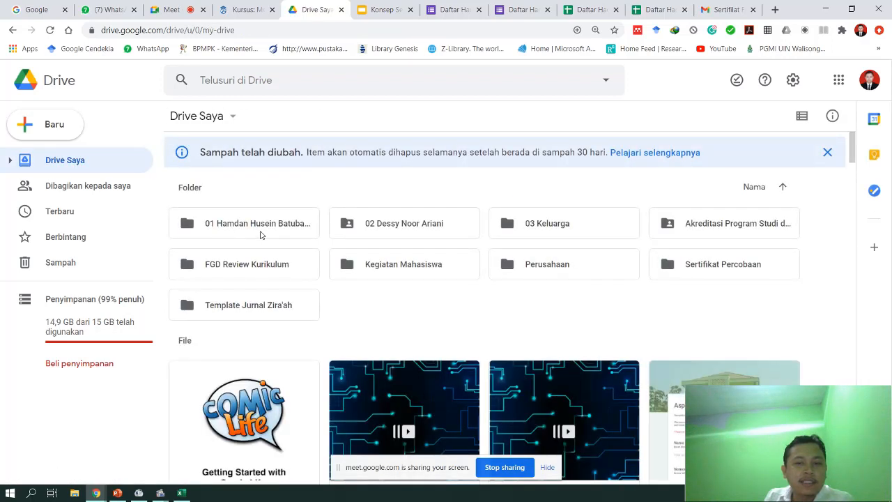
{"action": "double_click", "coordinate": [712, 270]}
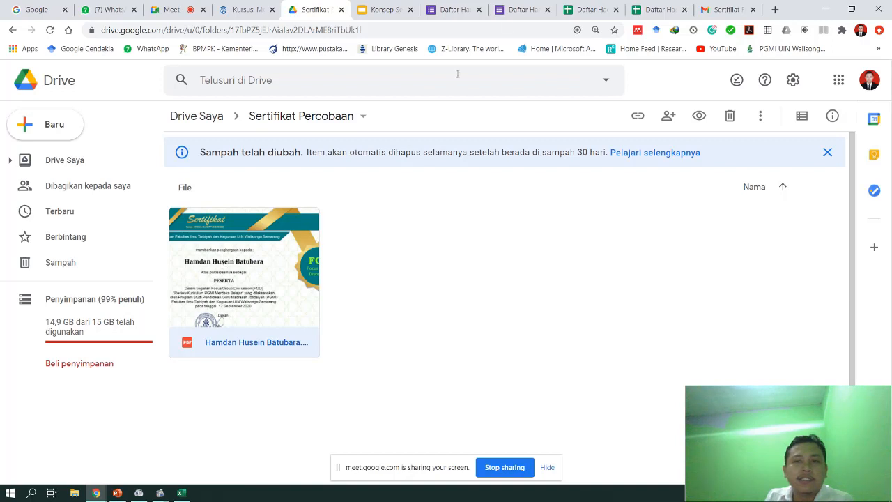
{"action": "left_click", "coordinate": [523, 9]}
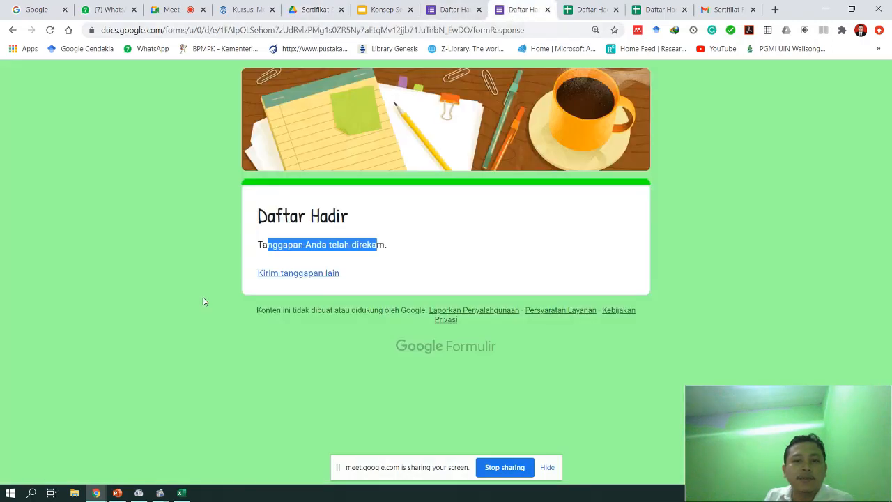
- Start another response and enter the respondent's name and the suggested e-mail address
{"action": "left_click", "coordinate": [280, 277]}
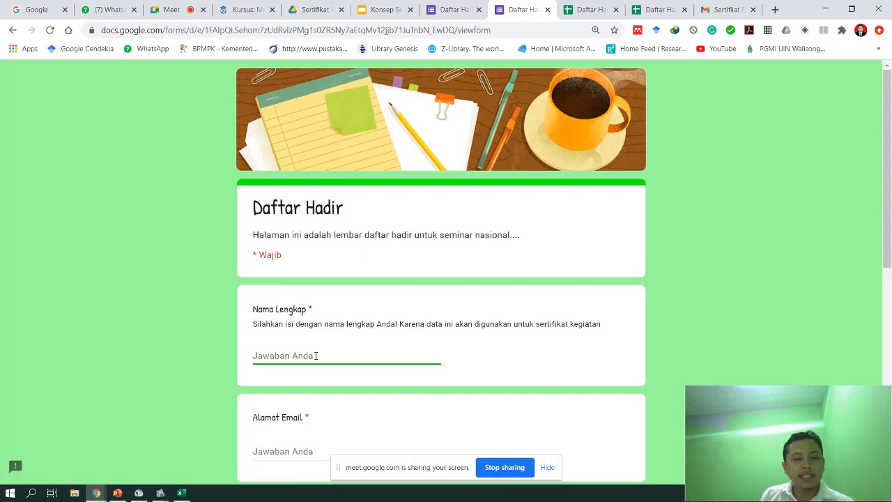
{"action": "scroll", "coordinate": [317, 354], "scroll_direction": "down", "scroll_amount": 1}
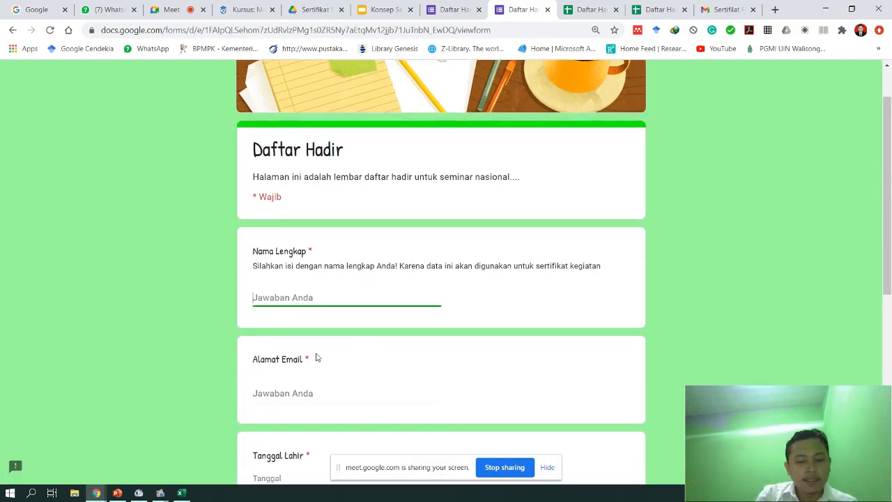
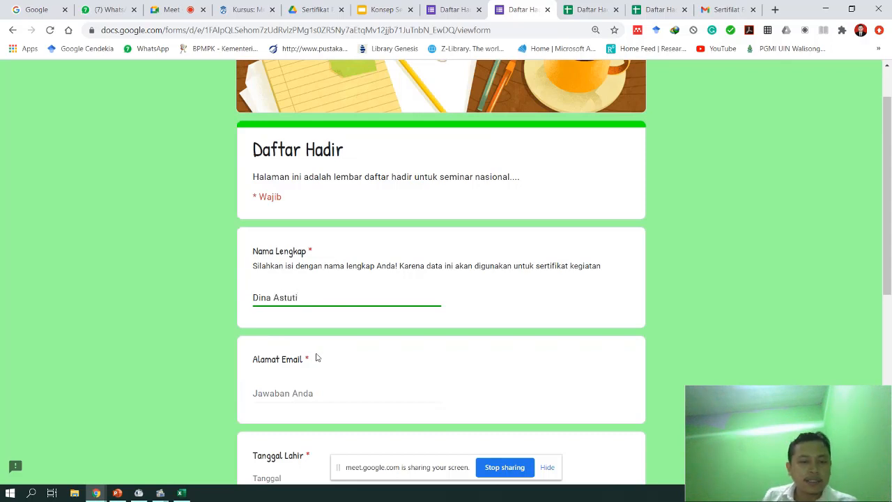
{"action": "scroll", "coordinate": [316, 357], "scroll_direction": "down", "scroll_amount": 2}
{"action": "left_click", "coordinate": [303, 277]}
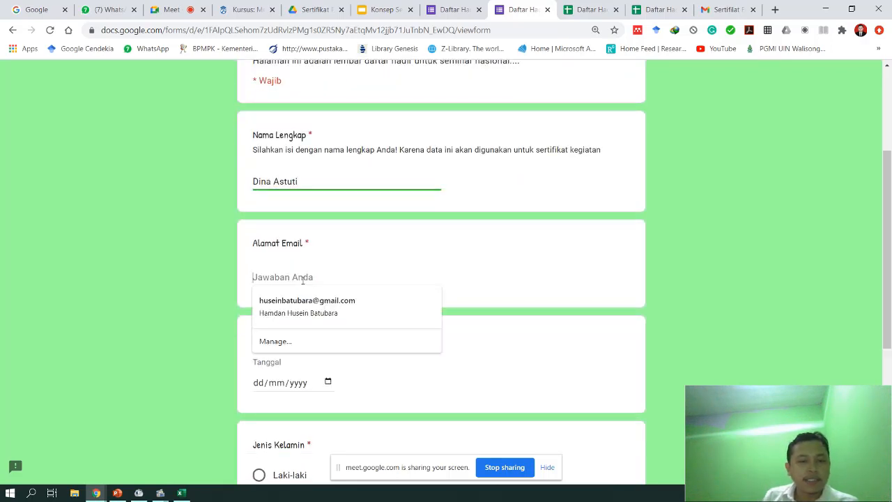
{"action": "left_click", "coordinate": [306, 307]}
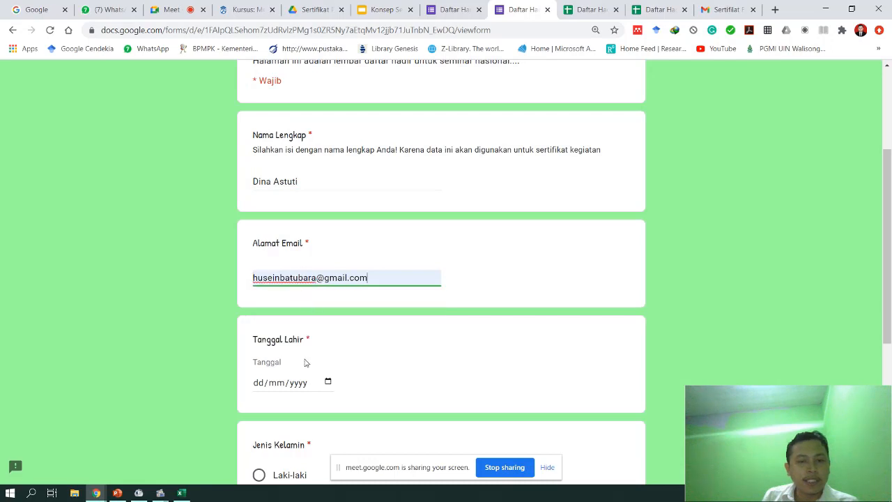
{"action": "left_click", "coordinate": [329, 380]}
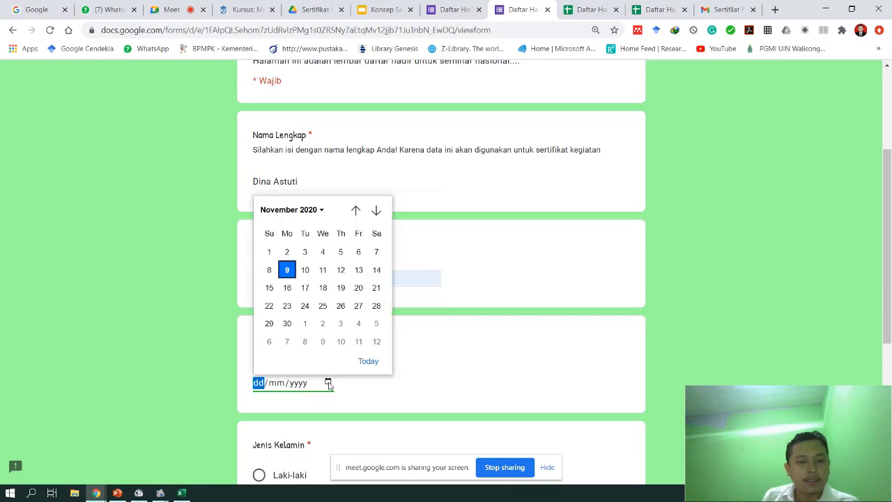
{"action": "left_click", "coordinate": [340, 304]}
{"action": "scroll", "coordinate": [340, 395], "scroll_direction": "down", "scroll_amount": 3}
{"action": "left_click", "coordinate": [297, 328]}
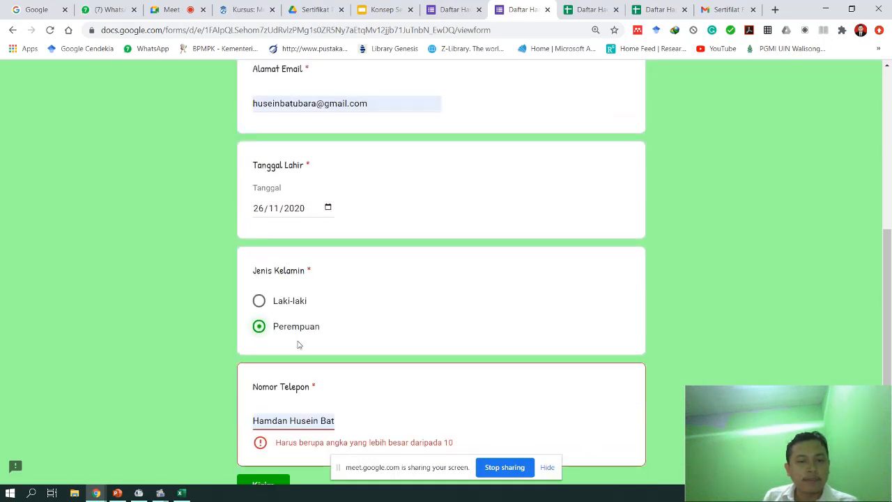
{"action": "scroll", "coordinate": [296, 342], "scroll_direction": "down", "scroll_amount": 2}
{"action": "left_click", "coordinate": [310, 308]}
{"action": "key", "text": "ctrl+a"}
{"action": "type", "text": "082"}
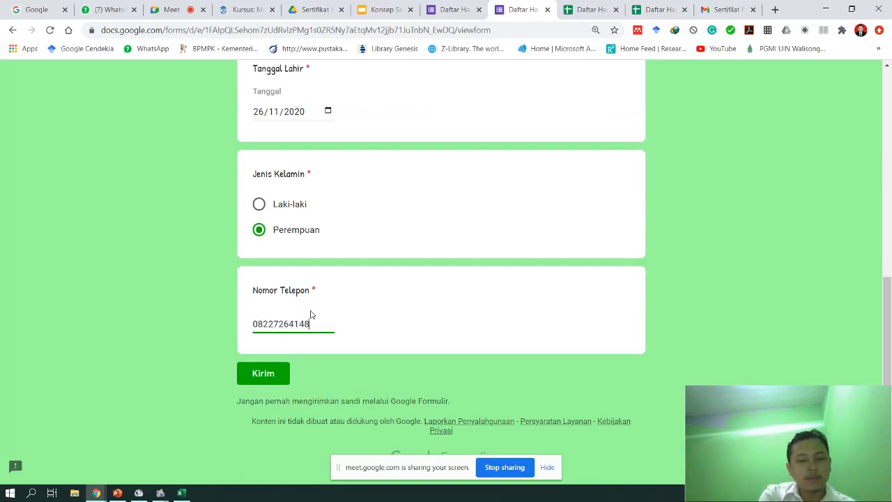
{"action": "left_click", "coordinate": [283, 374]}
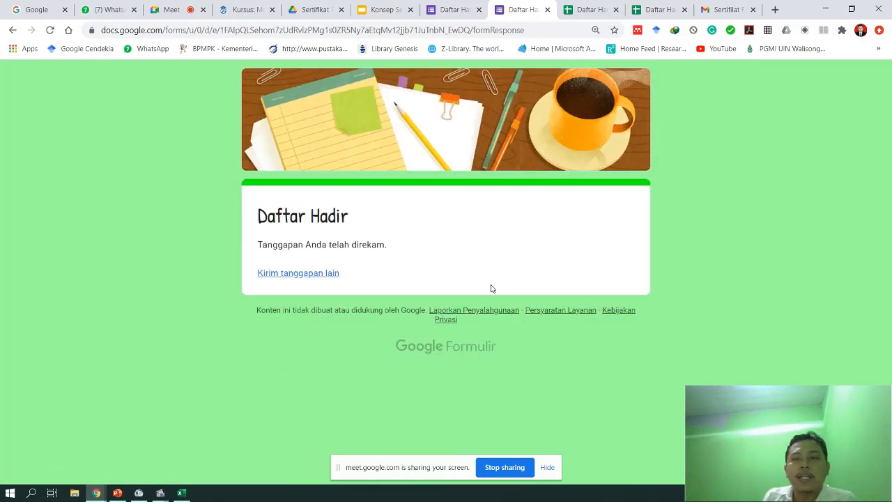
- Return to the Gmail inbox and reload it to check for a new certificate email
{"action": "left_click", "coordinate": [724, 10]}
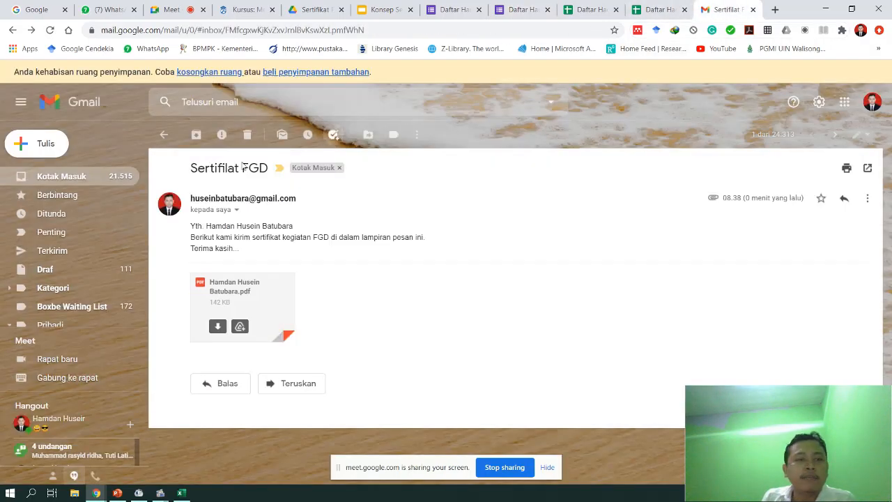
{"action": "left_click", "coordinate": [74, 180]}
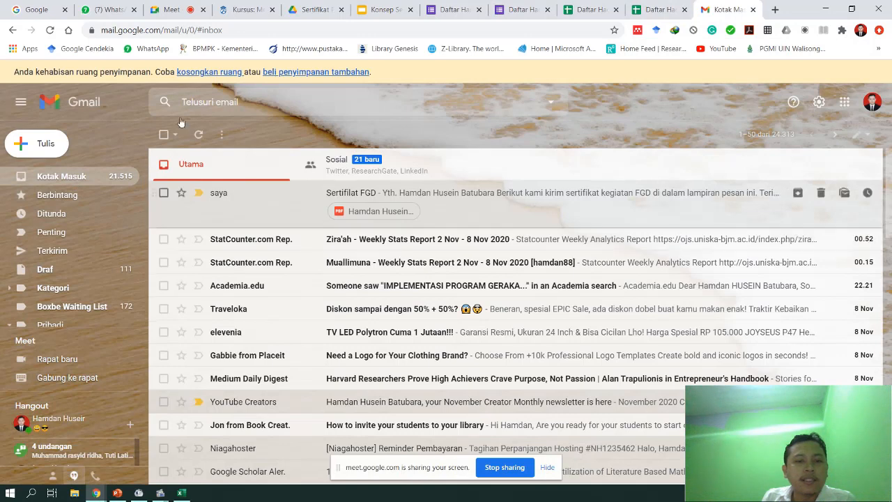
{"action": "left_click", "coordinate": [50, 30]}
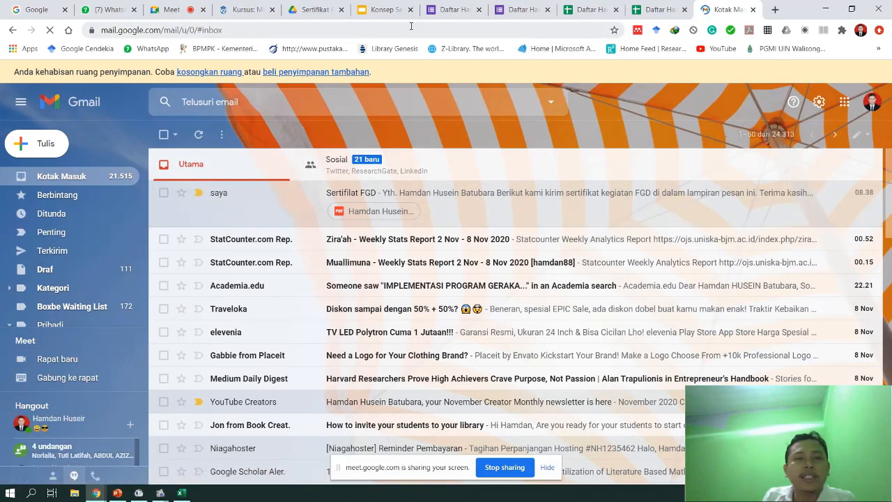
{"action": "left_click", "coordinate": [307, 11]}
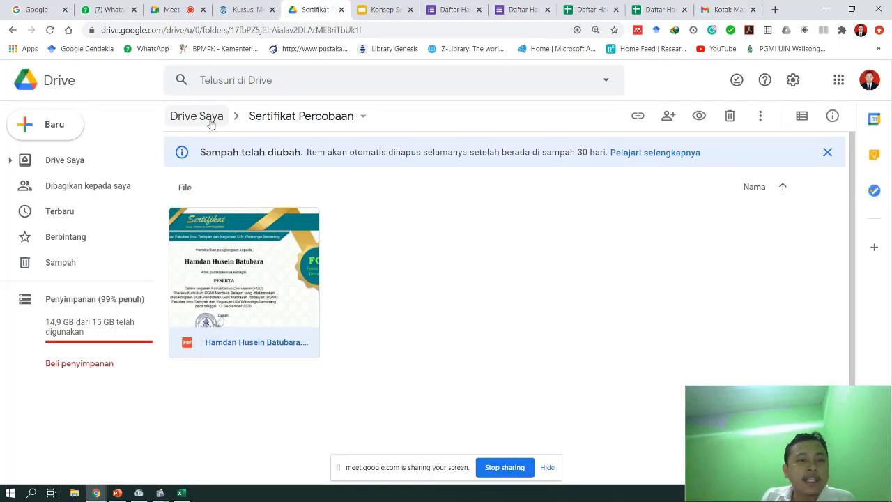
- Reload the Sertifikat Percobaan folder and preview the second respondent's newly generated certificate PDF
{"action": "left_click", "coordinate": [404, 301]}
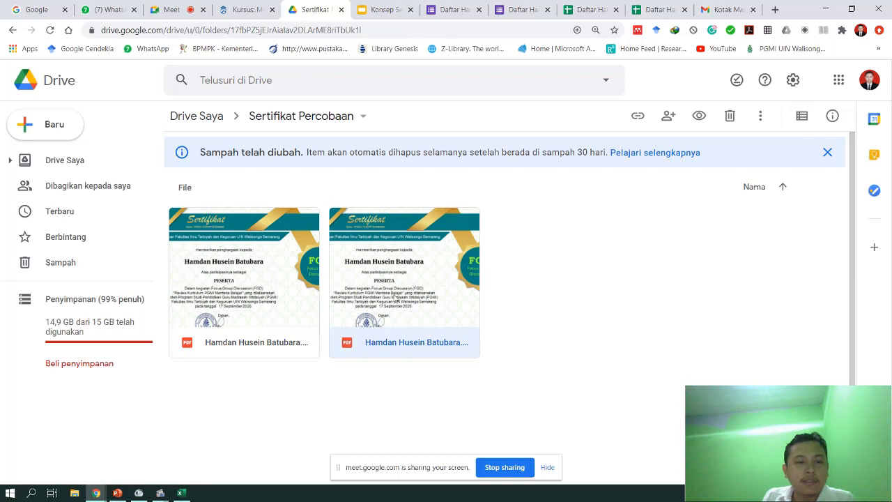
{"action": "left_click", "coordinate": [278, 291]}
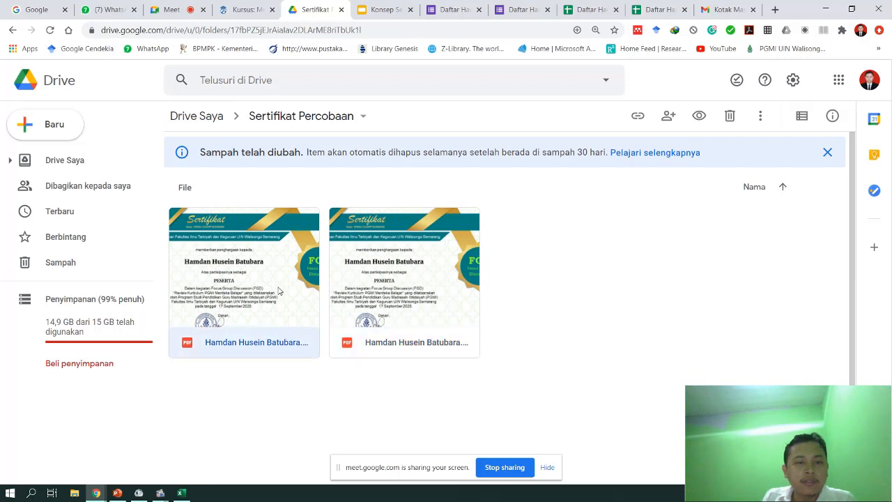
{"action": "left_click", "coordinate": [430, 290]}
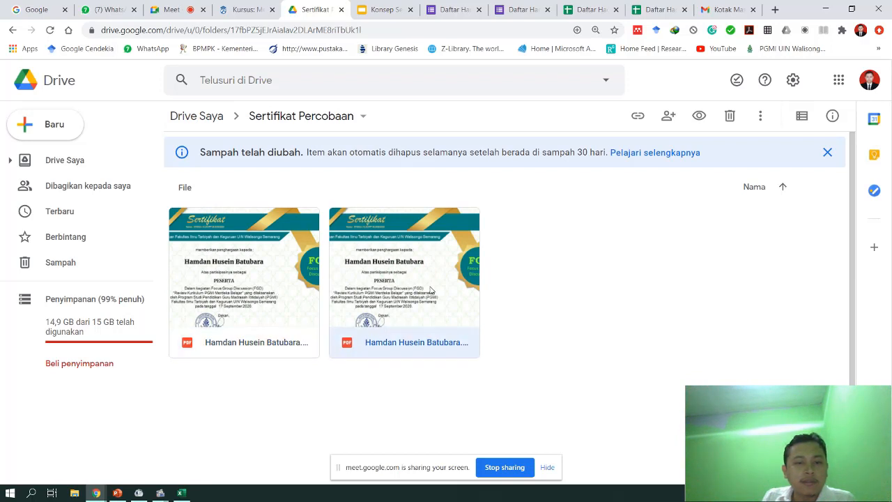
{"action": "left_click", "coordinate": [51, 31]}
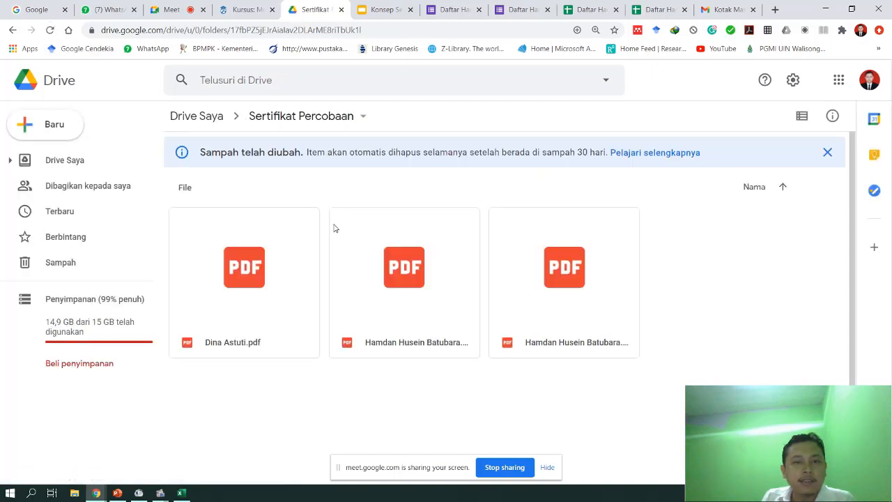
{"action": "double_click", "coordinate": [230, 344]}
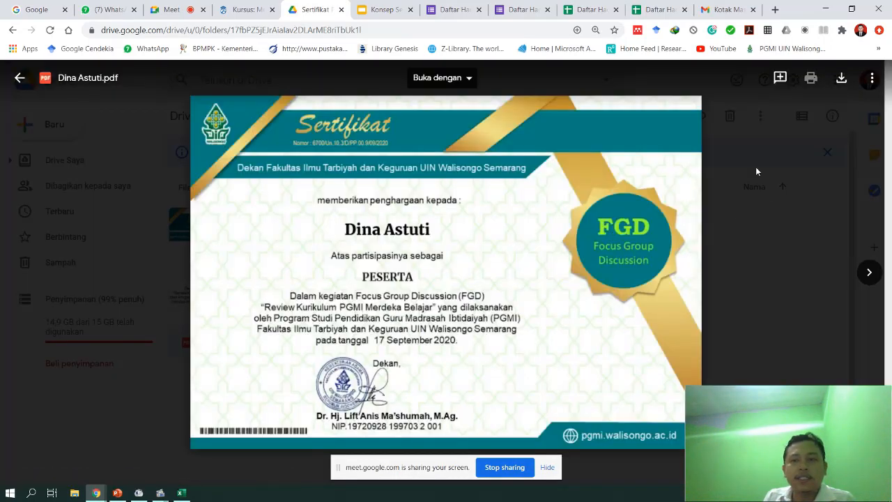
{"action": "left_click", "coordinate": [707, 228]}
{"action": "left_click", "coordinate": [725, 9]}
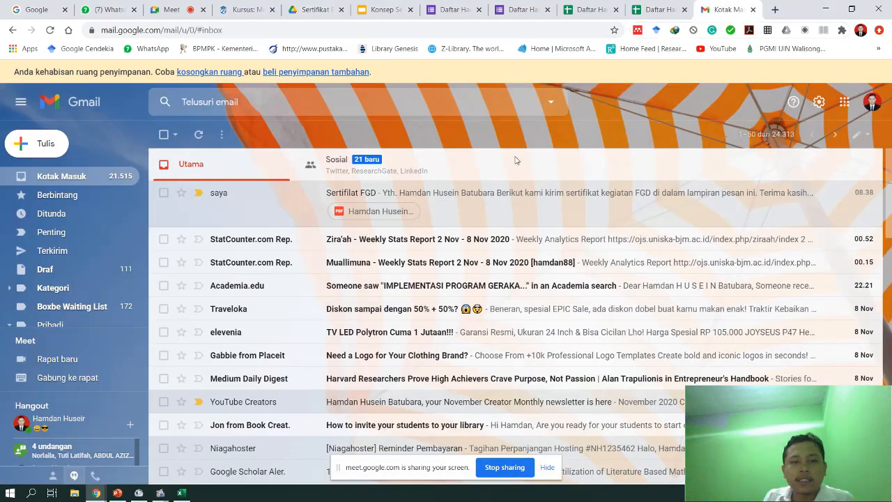
- Refresh Gmail and check the newest Sertifilat FGD email's certificate PDF, then return to Daftar Hadir
{"action": "left_click", "coordinate": [11, 30]}
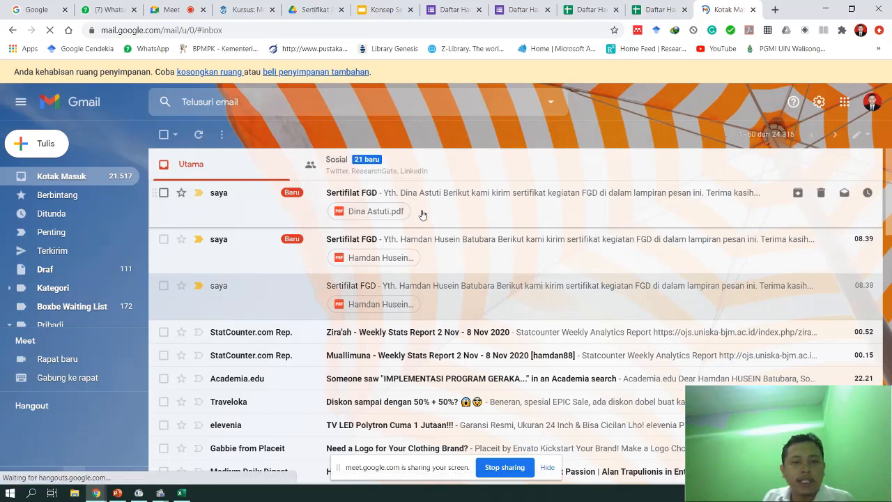
{"action": "left_click", "coordinate": [422, 214]}
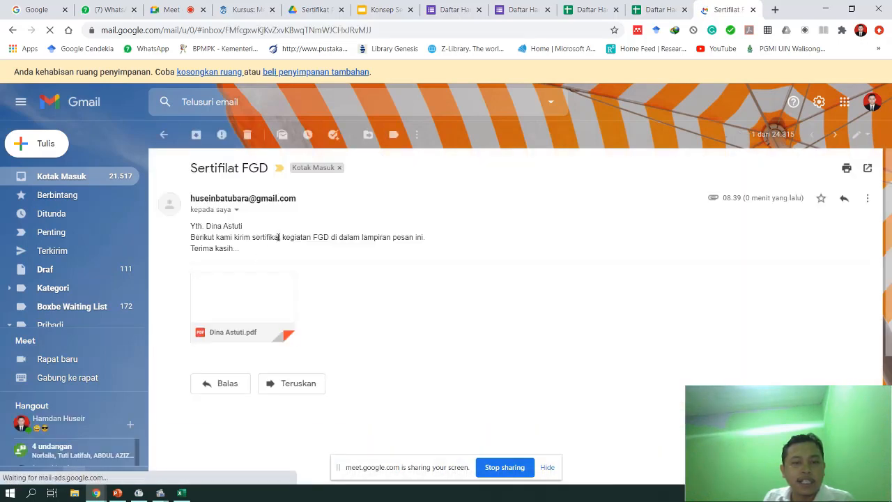
{"action": "left_click", "coordinate": [241, 299]}
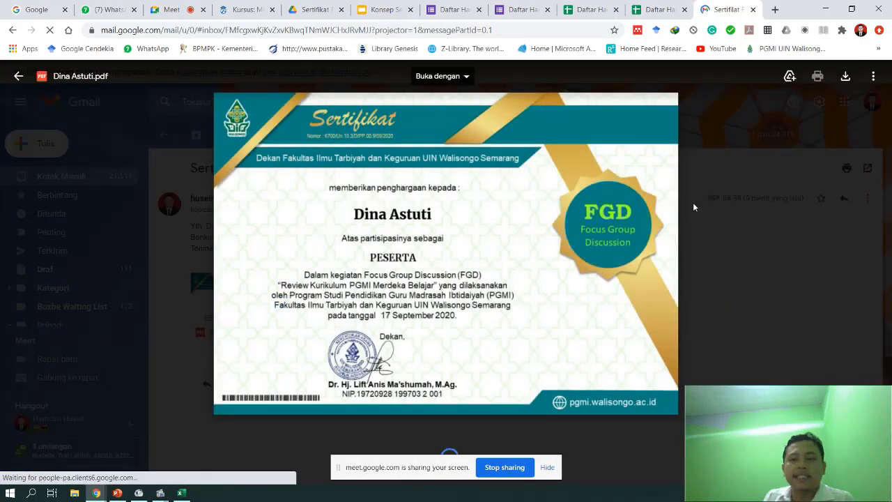
{"action": "left_click", "coordinate": [693, 202]}
{"action": "left_click", "coordinate": [434, 9]}
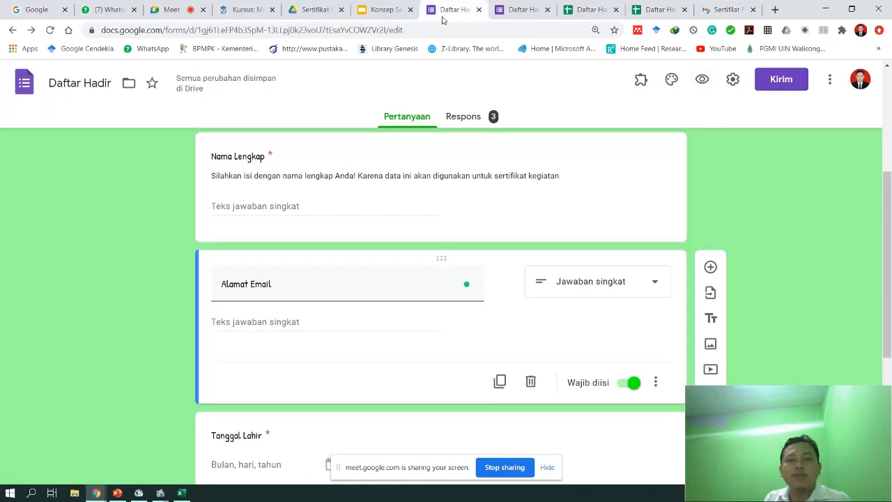
- Check the form's 3 responses and inspect the <<Nama Lengkap>> placeholder in the certificate slides
{"action": "left_click", "coordinate": [477, 119]}
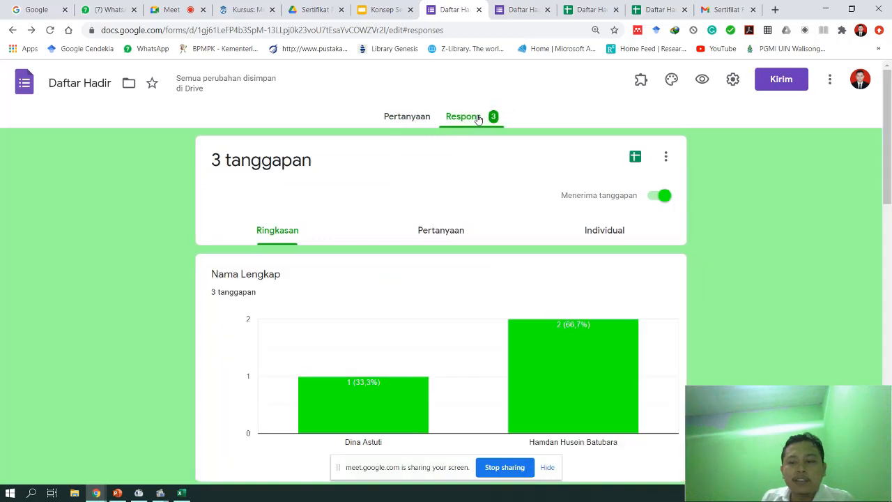
{"action": "left_click", "coordinate": [420, 119]}
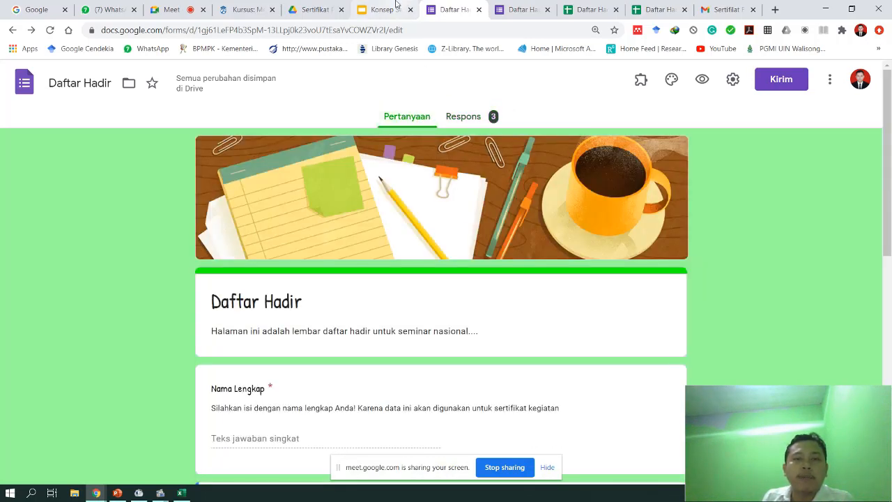
{"action": "left_click", "coordinate": [396, 9]}
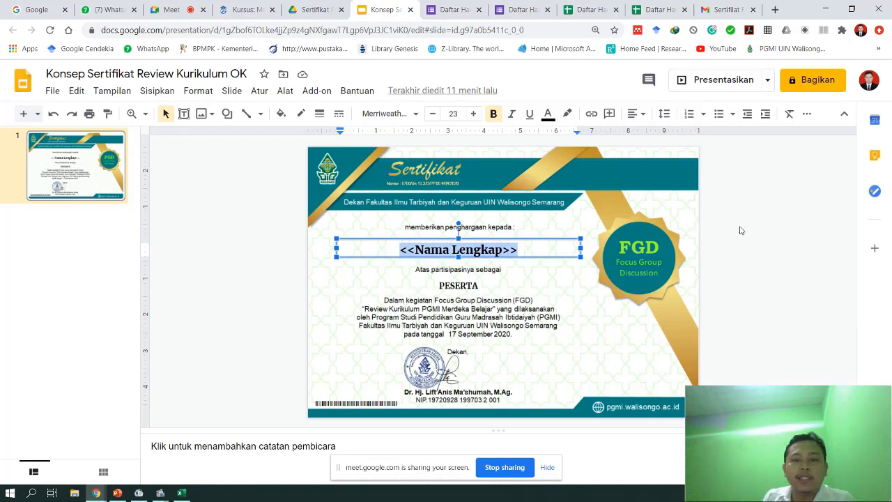
{"action": "left_click", "coordinate": [488, 249]}
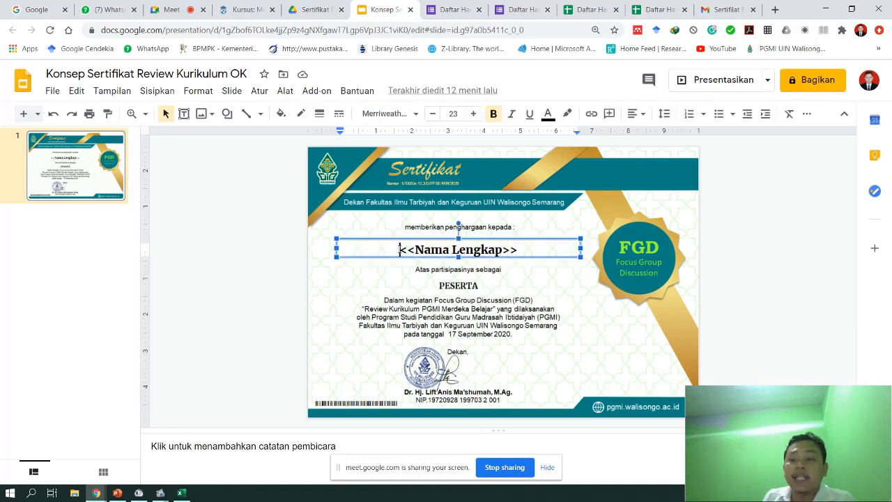
{"action": "left_click_drag", "start_coordinate": [400, 249], "coordinate": [532, 250]}
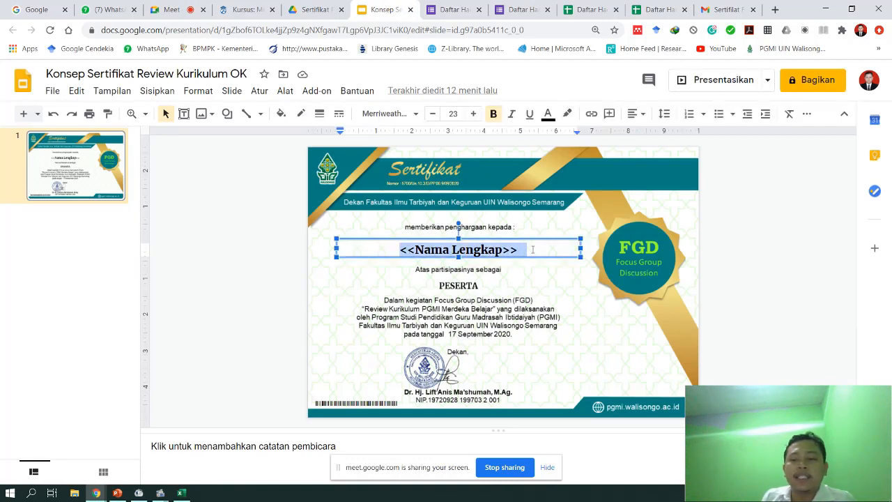
{"action": "left_click", "coordinate": [740, 199]}
{"action": "left_click", "coordinate": [445, 12]}
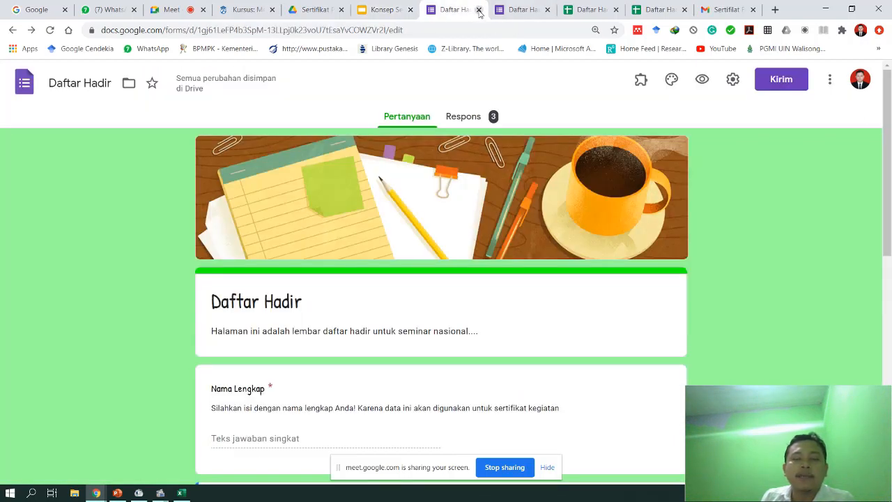
- Close the form, confirmation page, both attendance spreadsheets and certificate slides, then go to My Drive
{"action": "left_click", "coordinate": [478, 10]}
{"action": "left_click", "coordinate": [478, 9]}
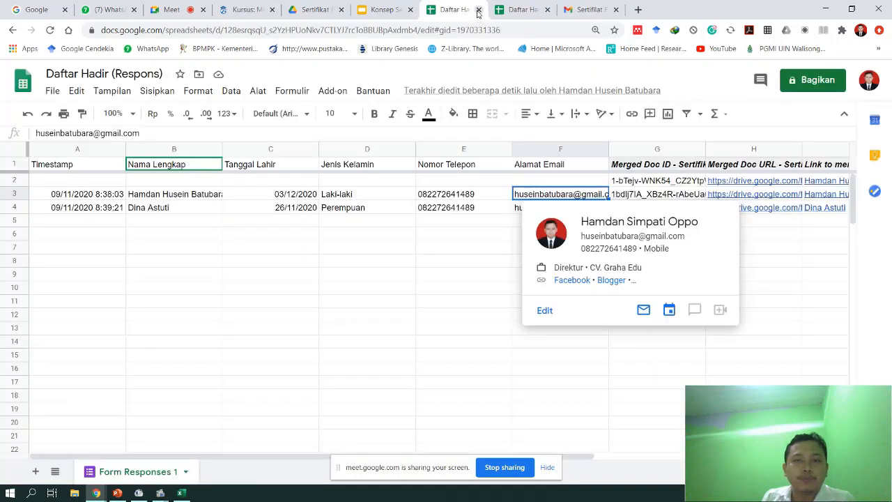
{"action": "left_click", "coordinate": [478, 10]}
{"action": "left_click", "coordinate": [478, 10]}
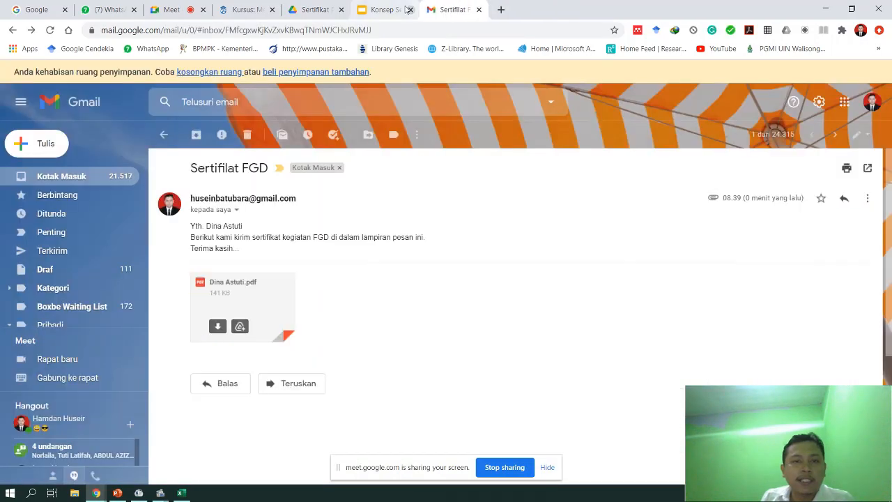
{"action": "left_click", "coordinate": [398, 10]}
{"action": "left_click", "coordinate": [411, 10]}
{"action": "left_click", "coordinate": [315, 10]}
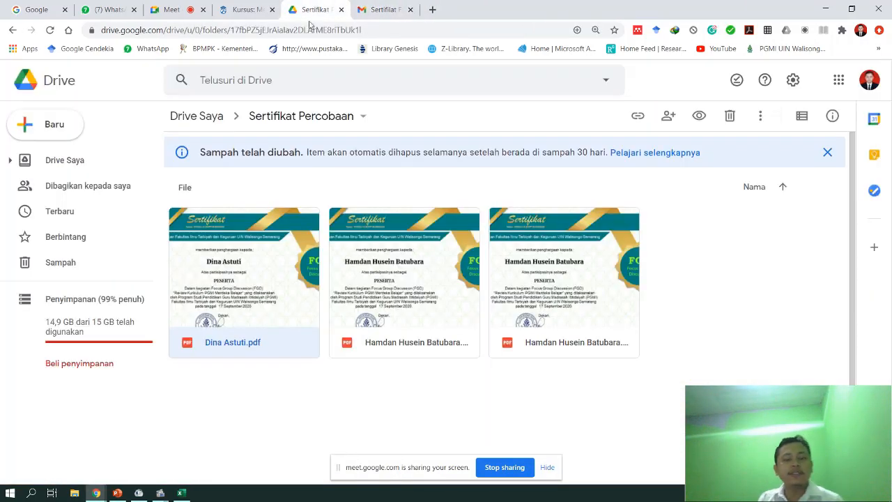
{"action": "left_click", "coordinate": [188, 117]}
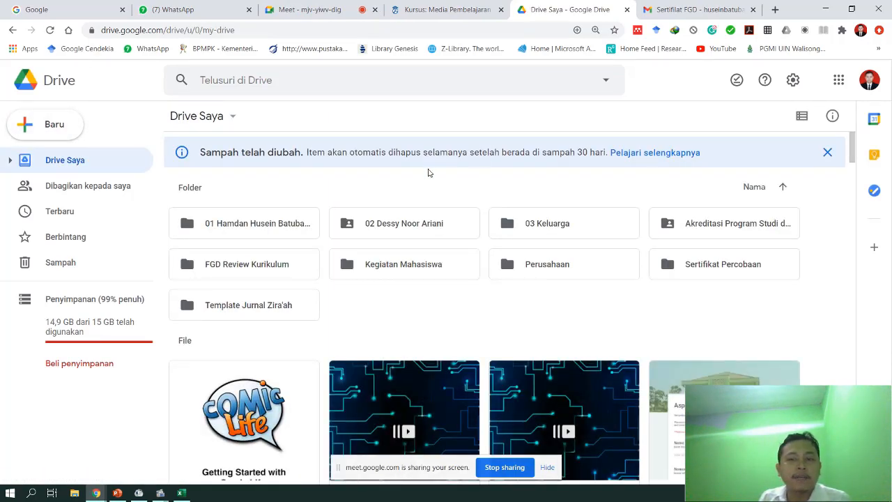
- Dismiss the trash notice and create a new blank Google Form from Drive's Baru menu
{"action": "left_click", "coordinate": [826, 154]}
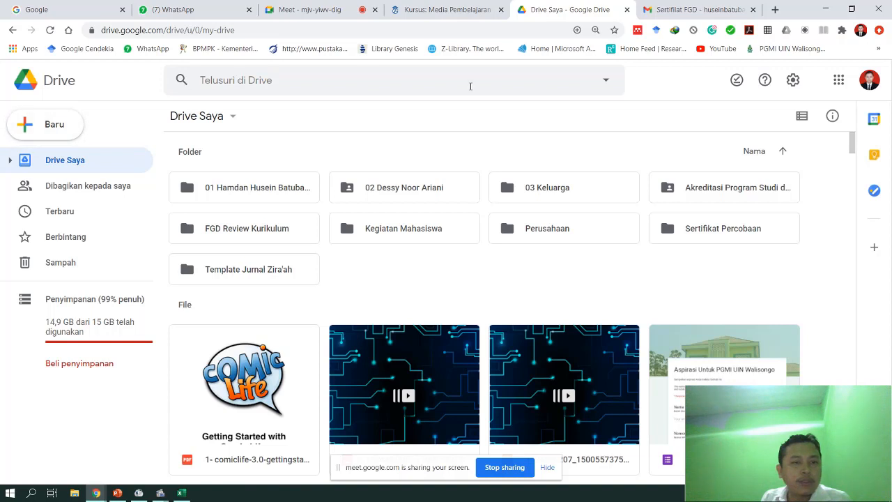
{"action": "left_click", "coordinate": [50, 132]}
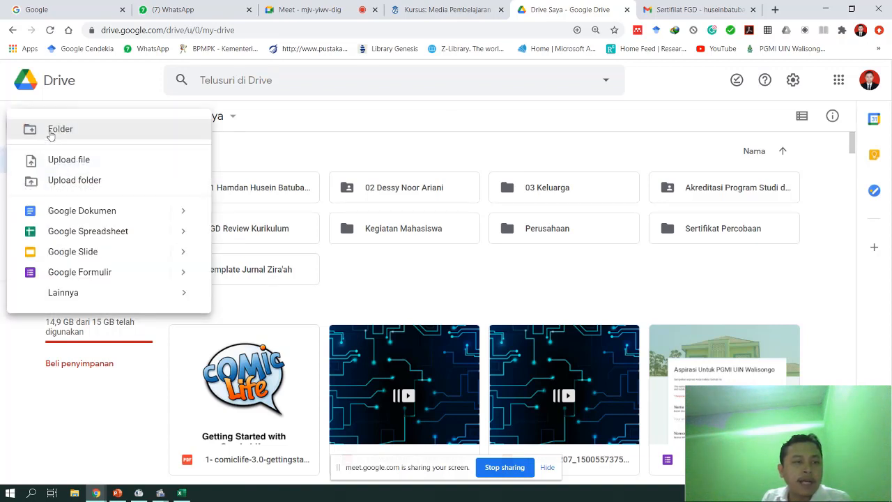
{"action": "left_click", "coordinate": [103, 275]}
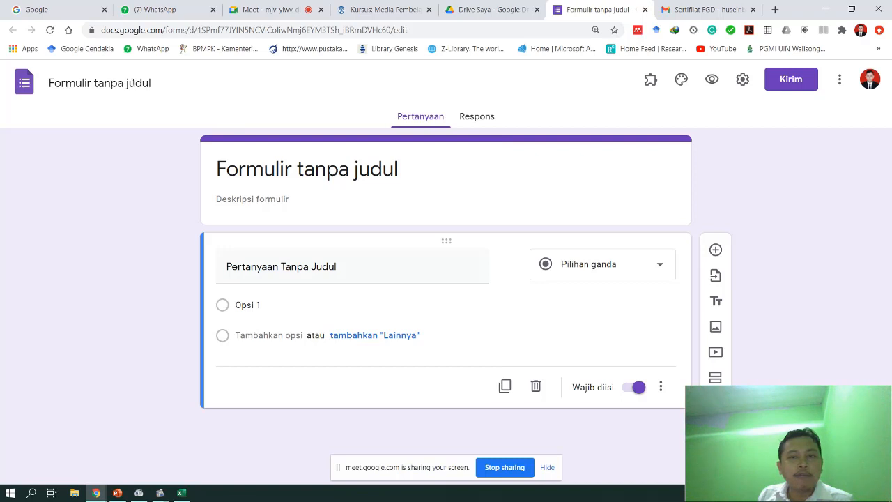
- Rename the untitled form to 'Ujian Tengah Semester'
{"action": "left_click", "coordinate": [137, 85]}
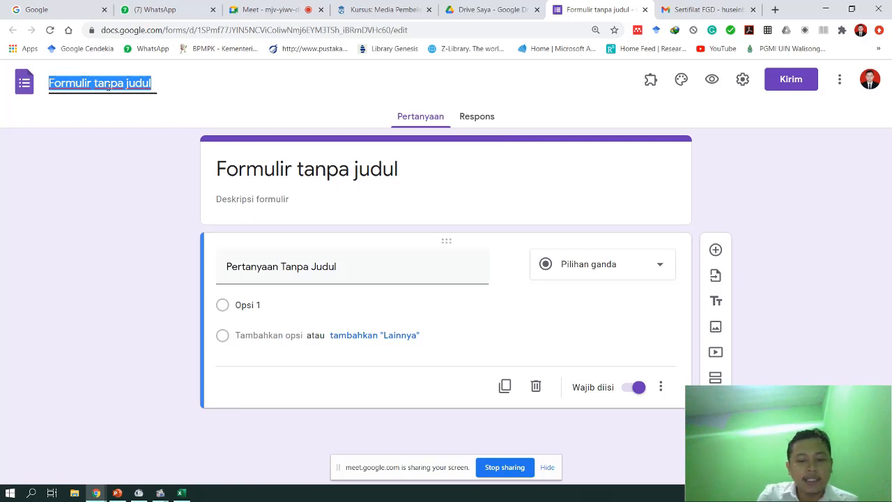
{"action": "type", "text": "Ujian "}
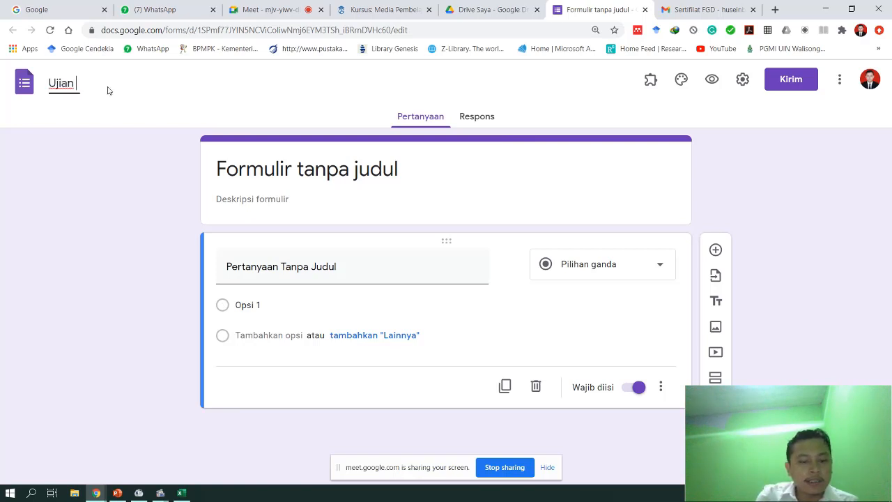
{"action": "type", "text": "Tengah Semester"}
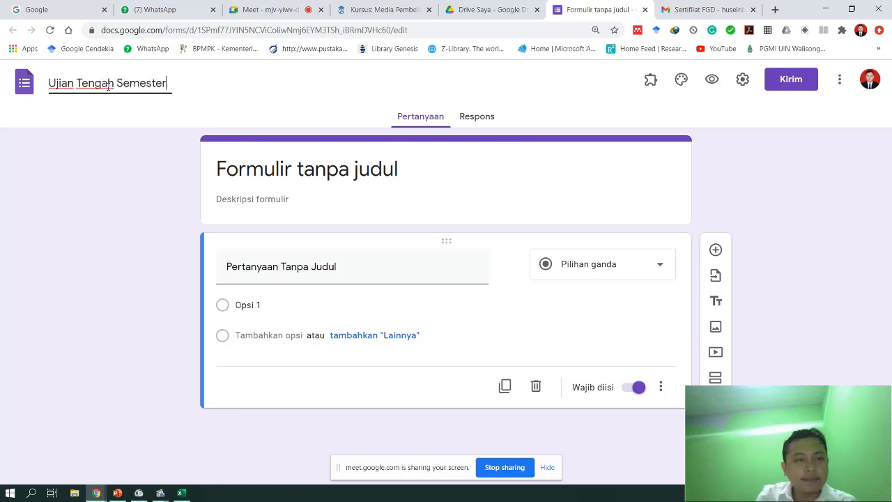
{"action": "left_click", "coordinate": [237, 165]}
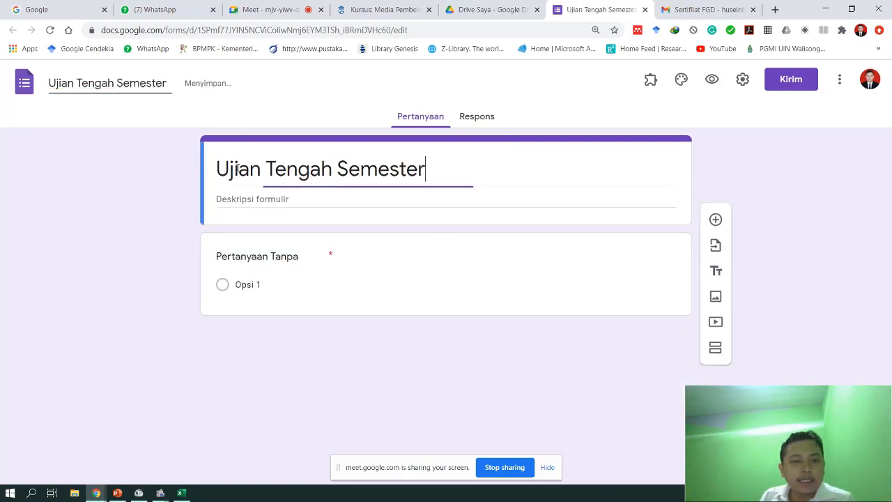
{"action": "left_click_drag", "start_coordinate": [426, 170], "coordinate": [184, 174]}
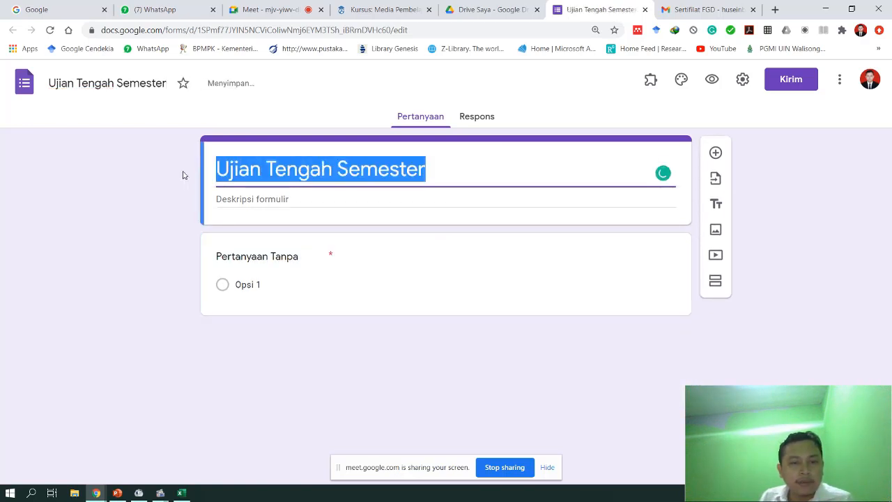
{"action": "left_click", "coordinate": [310, 169]}
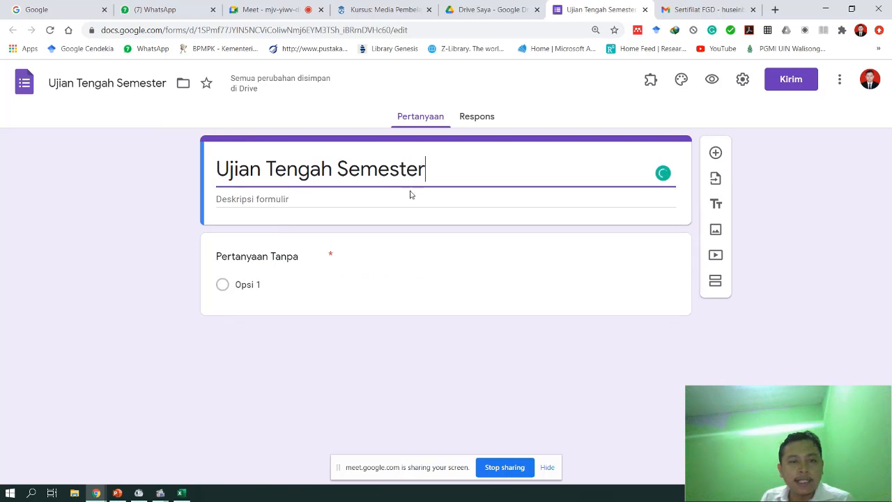
{"action": "left_click", "coordinate": [126, 85]}
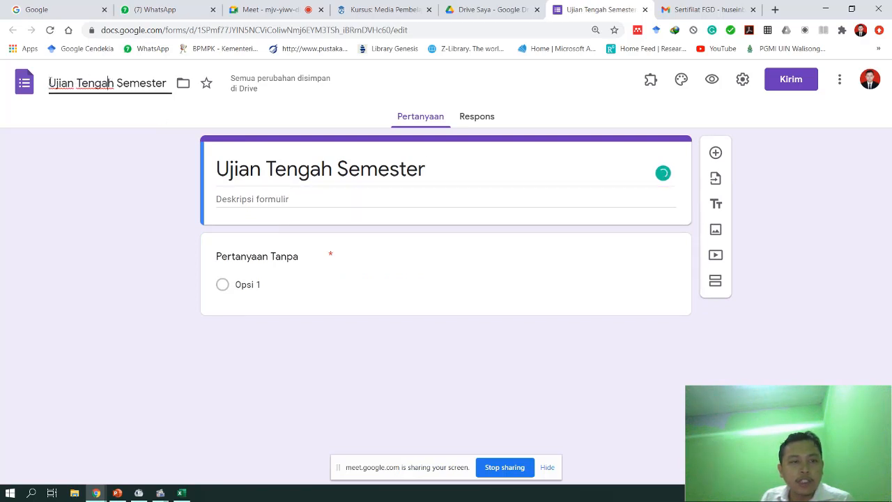
{"action": "left_click_drag", "start_coordinate": [49, 83], "coordinate": [167, 83]}
{"action": "left_click", "coordinate": [335, 193]}
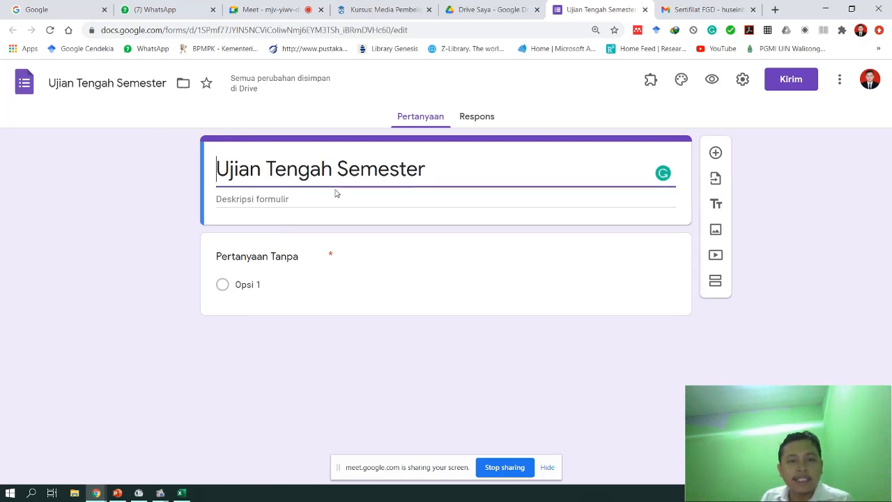
- Describe the exam: 3 soal pilihan ganda dan 2 soal esai, Batas Waktu pengerjaan 30 menit
{"action": "left_click", "coordinate": [304, 200]}
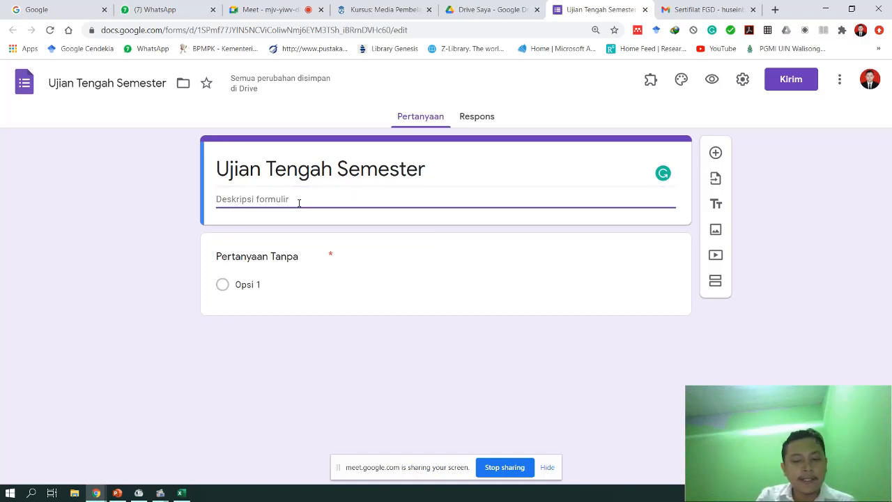
{"action": "type", "text": "L"}
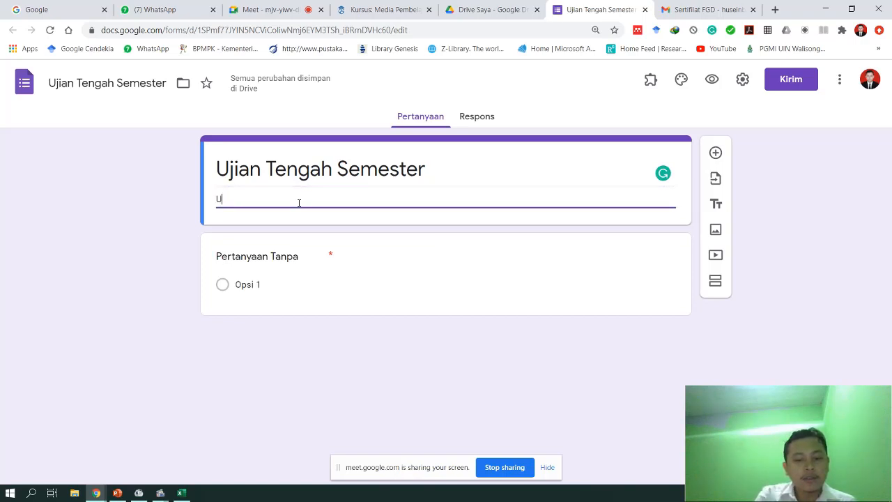
{"action": "type", "text": "embar"}
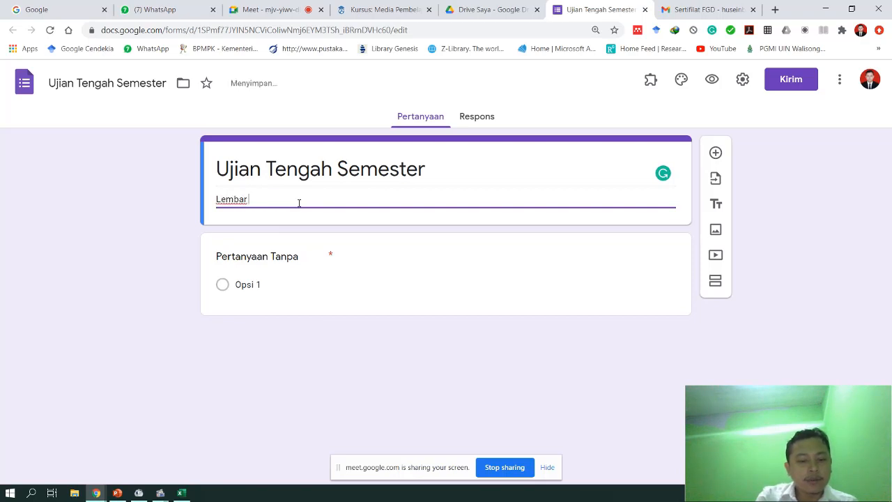
{"action": "type", "text": " UTS ini terd"}
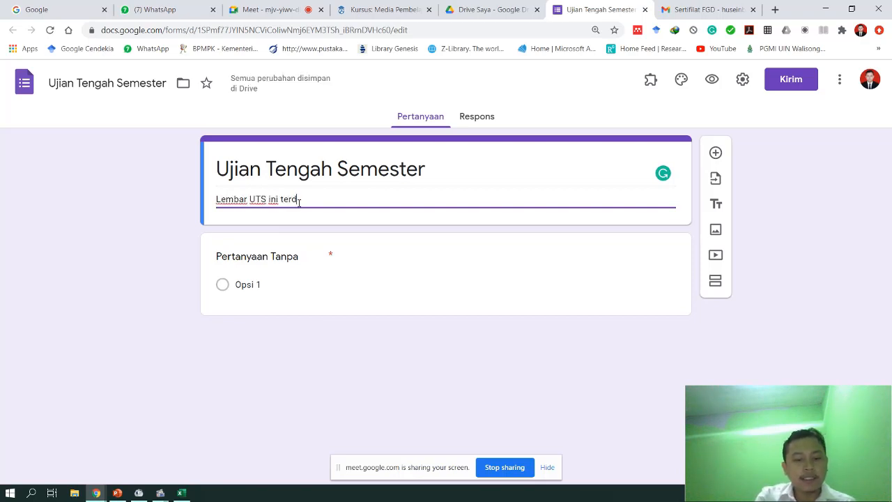
{"action": "type", "text": "iri dari "}
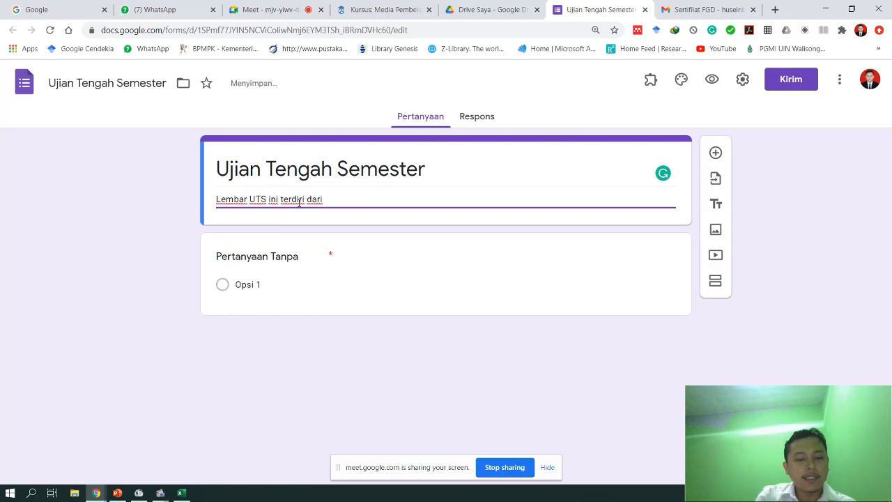
{"action": "type", "text": "3"}
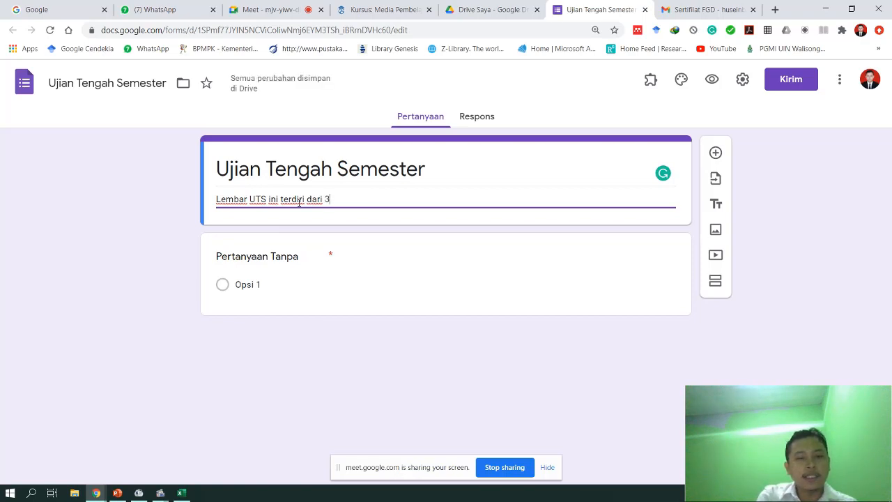
{"action": "type", "text": " soal pilihan ganda dan d"}
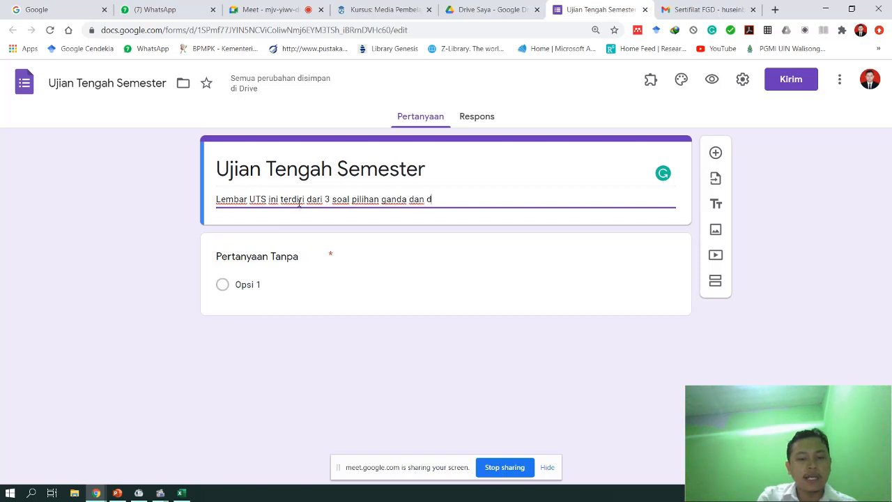
{"action": "key", "text": "BackSpace"}
{"action": "type", "text": "2 soal e"}
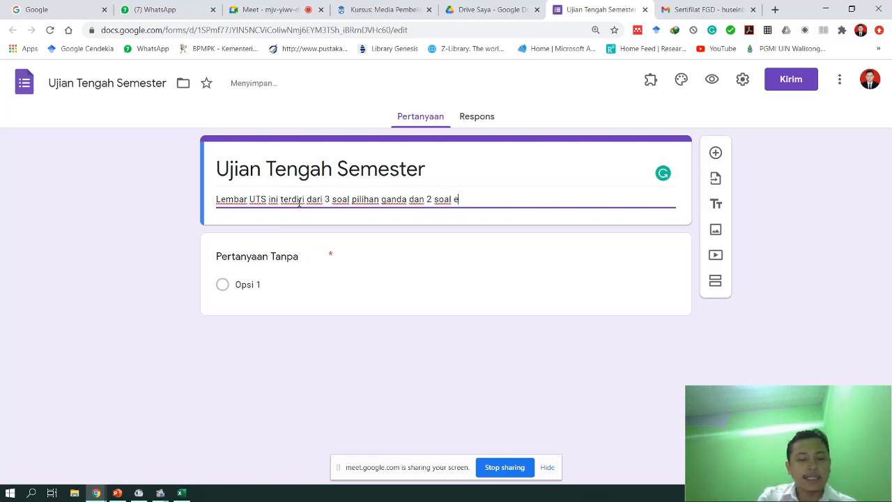
{"action": "type", "text": "sai."}
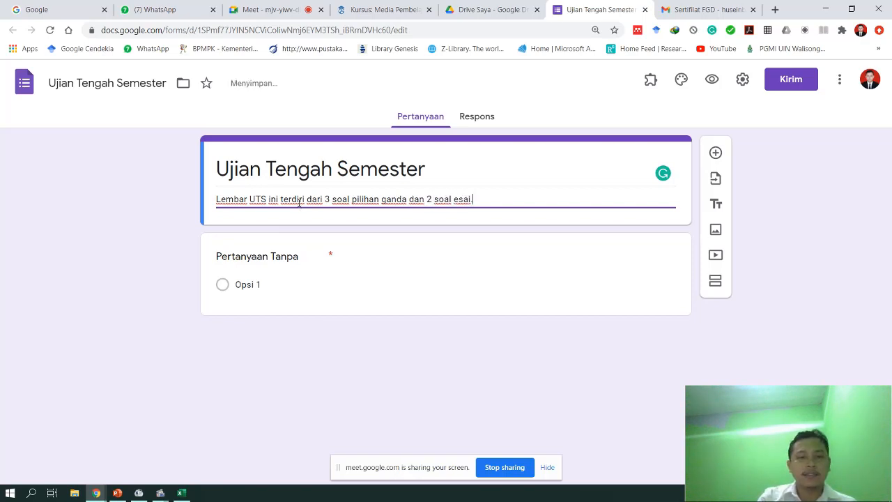
{"action": "key", "text": "Return"}
{"action": "type", "text": "Waktu pen"}
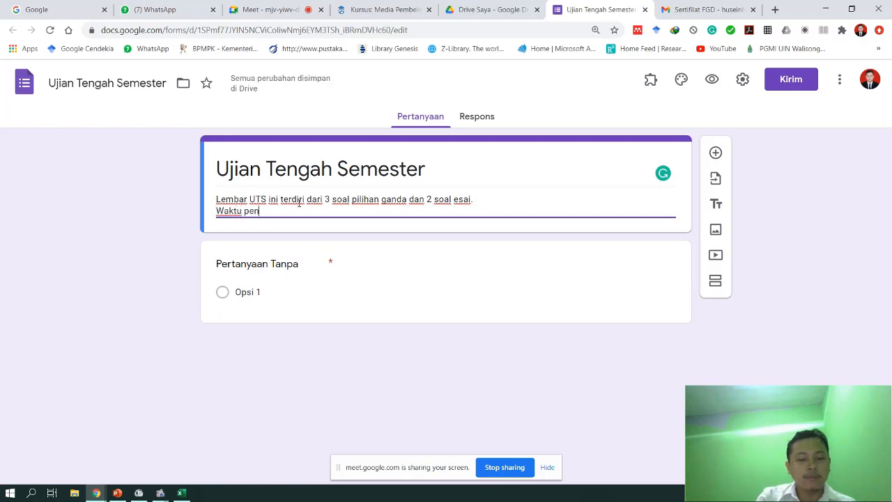
{"action": "type", "text": "gerjaan adalah"}
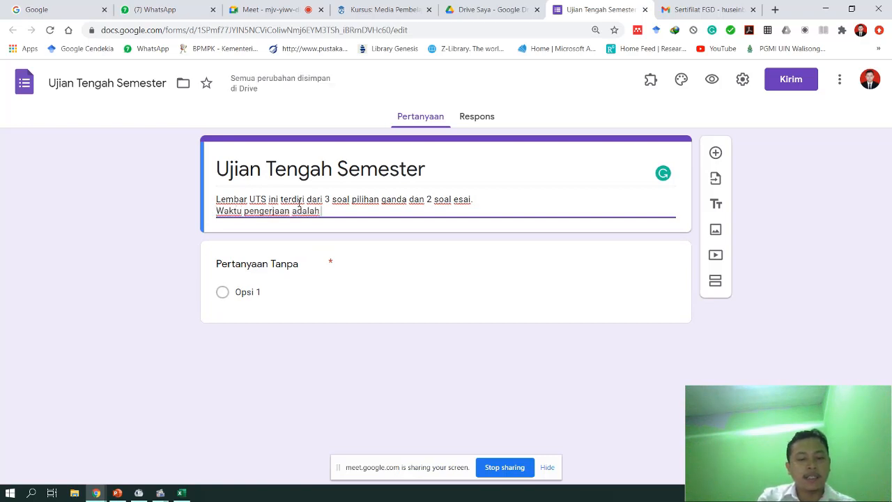
{"action": "type", "text": " 30 menit."}
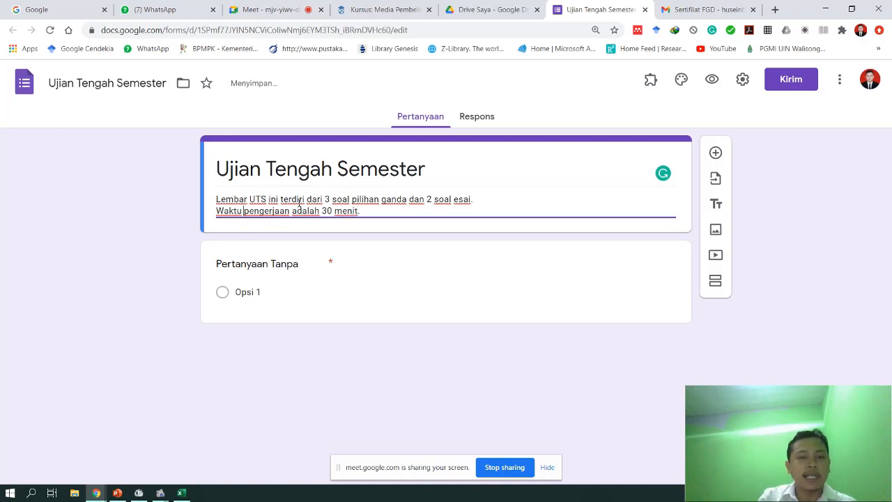
{"action": "key", "text": "Home"}
{"action": "type", "text": "Batas"}
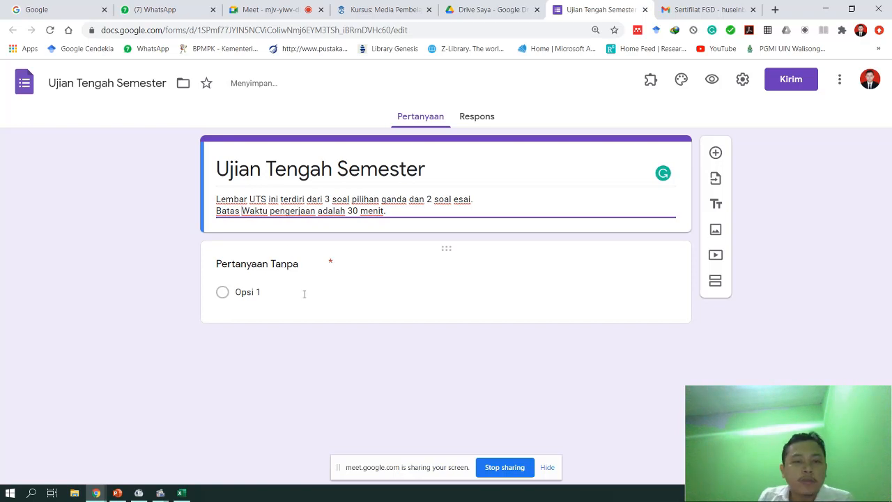
- Retitle the first question 'Nama Lengkap' and duplicate it into 'NIM' and 'Kelas' questions
{"action": "left_click", "coordinate": [284, 265]}
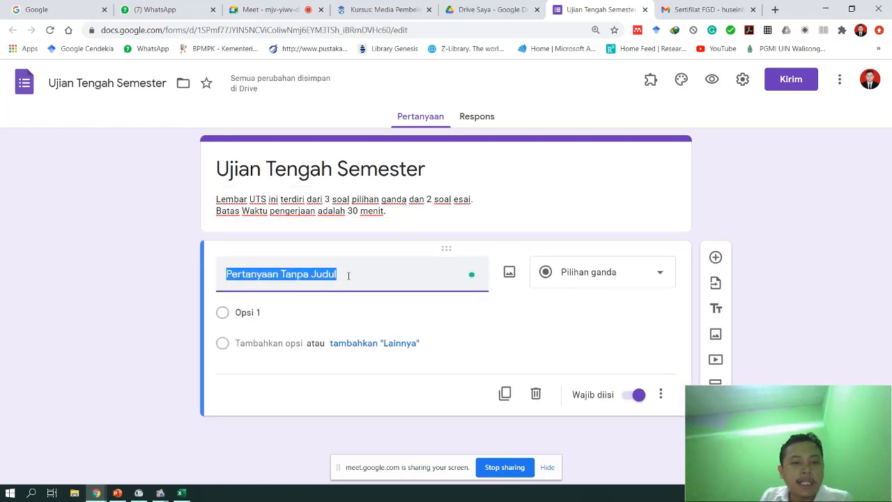
{"action": "left_click", "coordinate": [350, 280]}
{"action": "left_click_drag", "start_coordinate": [352, 275], "coordinate": [217, 272]}
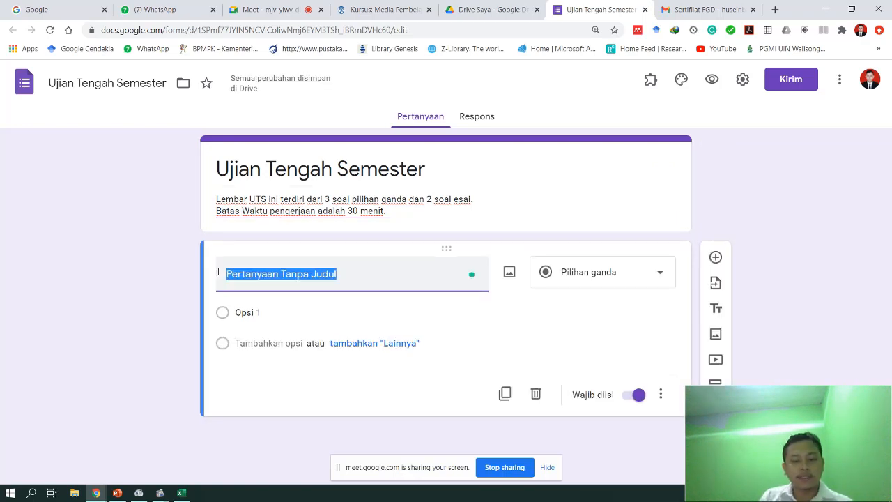
{"action": "type", "text": "Nama Lengkap"}
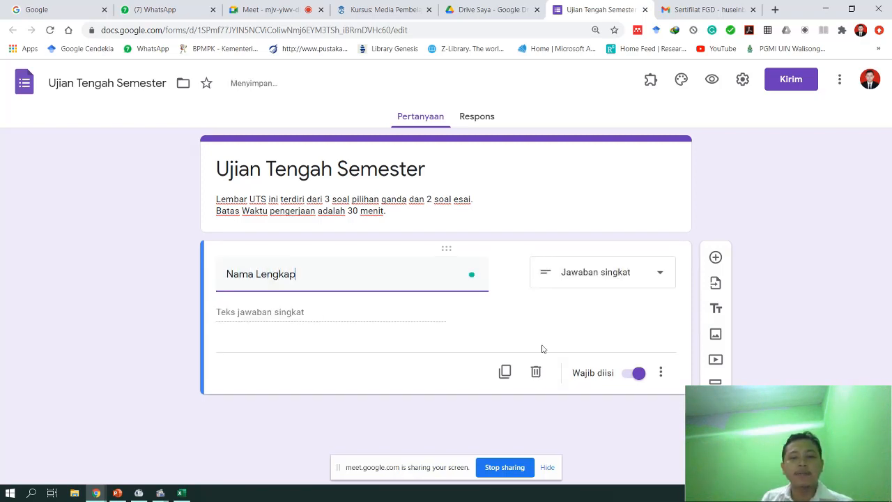
{"action": "left_click", "coordinate": [505, 373]}
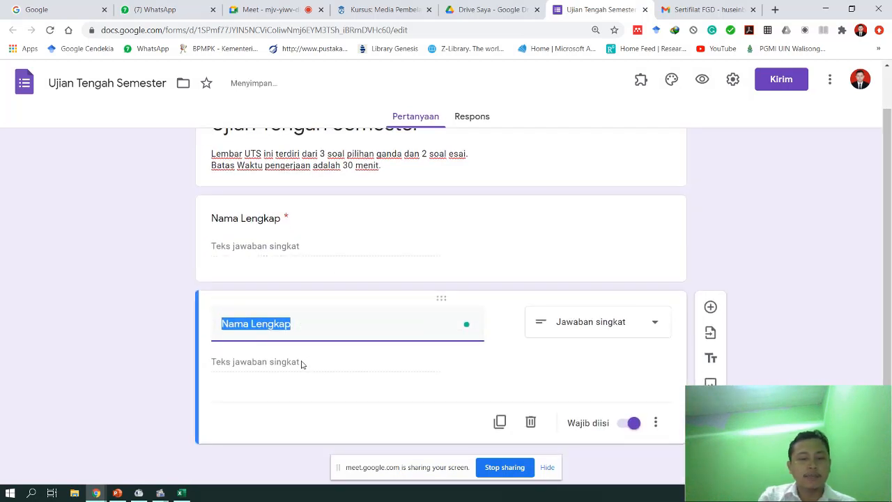
{"action": "type", "text": "NIM"}
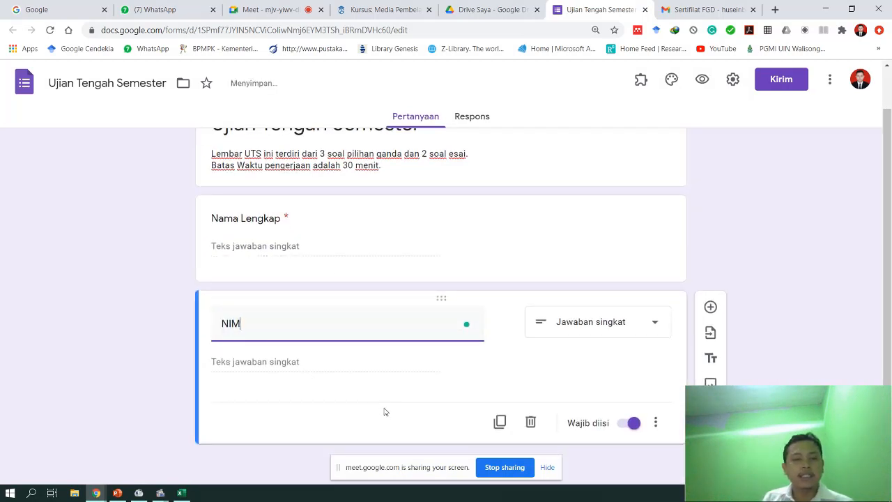
{"action": "left_click", "coordinate": [499, 422]}
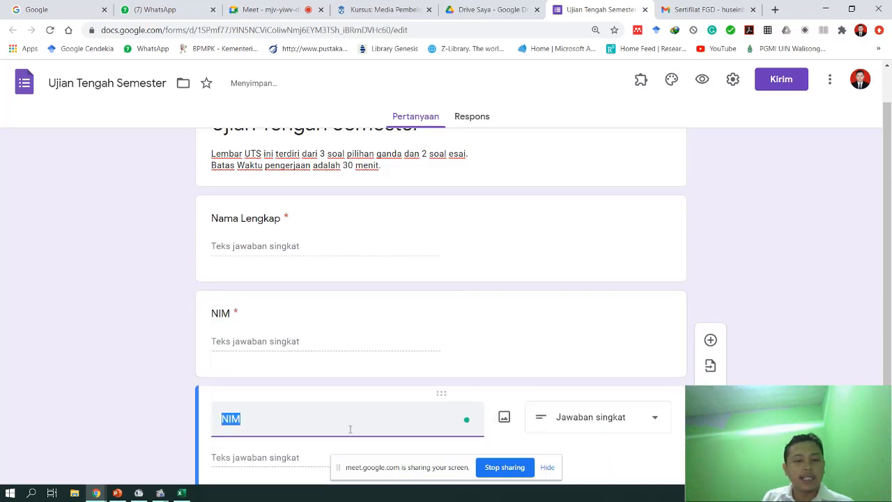
{"action": "type", "text": "Kelas"}
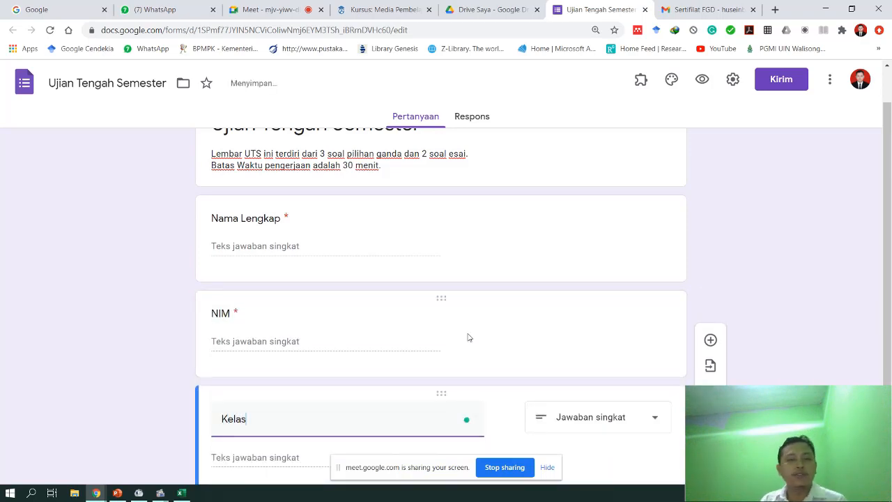
- Review the Nama Lengkap, NIM and Kelas questions by selecting each in turn
{"action": "scroll", "coordinate": [469, 337], "scroll_direction": "down", "scroll_amount": 1}
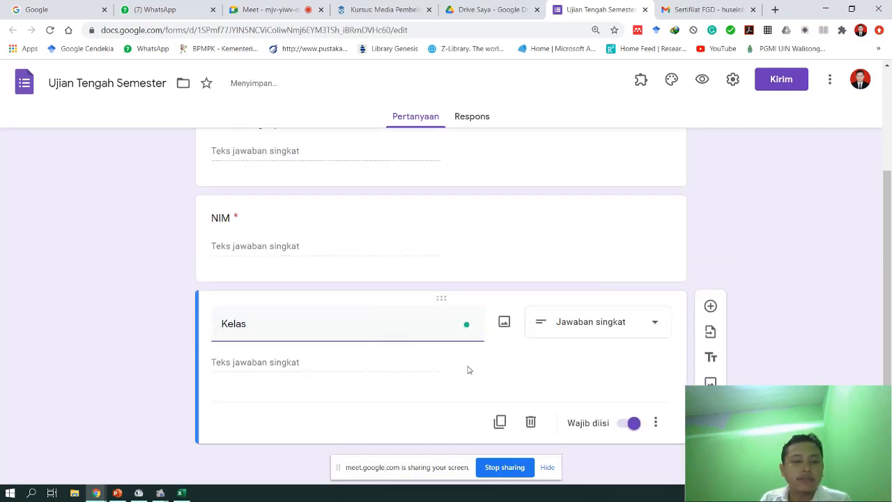
{"action": "scroll", "coordinate": [439, 379], "scroll_direction": "up", "scroll_amount": 2}
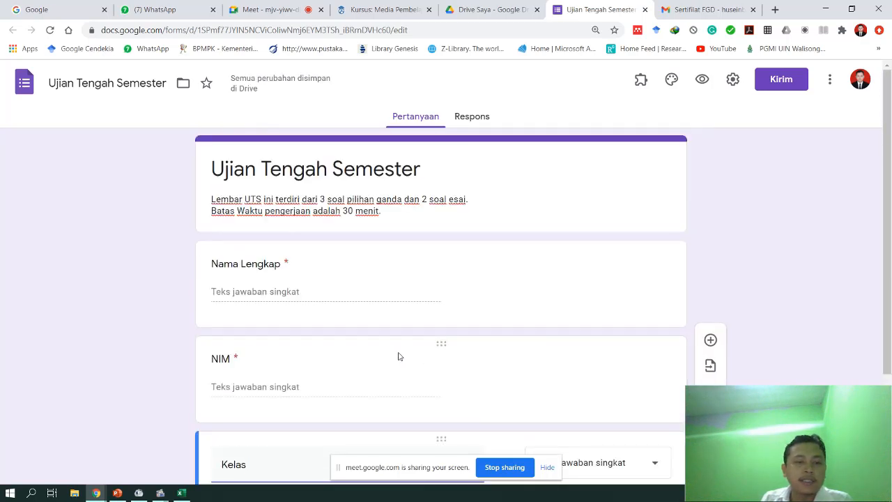
{"action": "scroll", "coordinate": [394, 355], "scroll_direction": "down", "scroll_amount": 2}
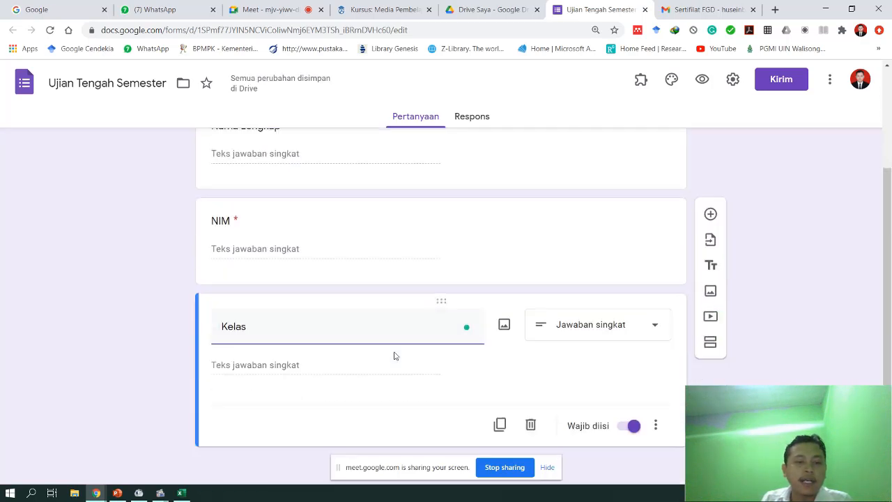
{"action": "left_click", "coordinate": [577, 260]}
{"action": "left_click", "coordinate": [565, 175]}
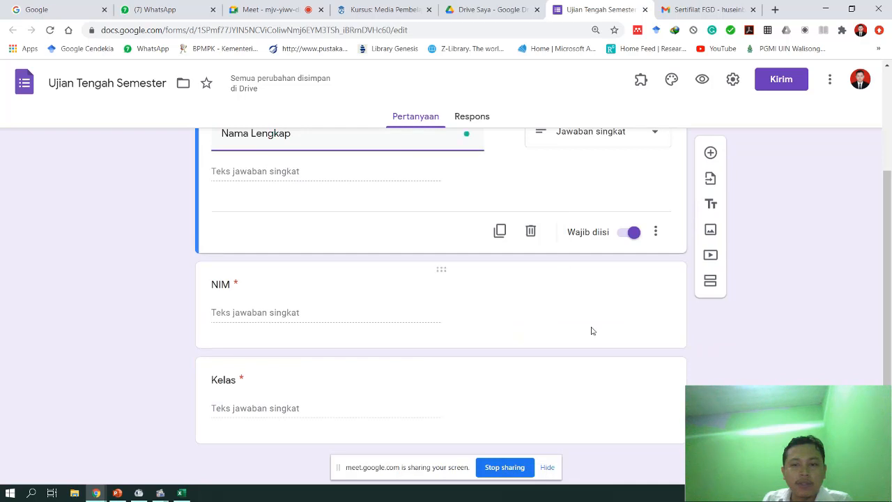
{"action": "left_click", "coordinate": [573, 309]}
{"action": "left_click", "coordinate": [573, 389]}
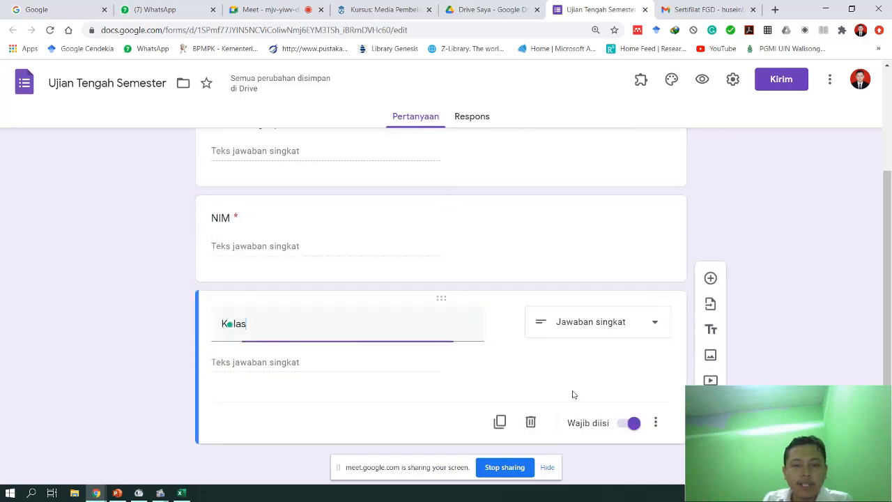
{"action": "scroll", "coordinate": [599, 364], "scroll_direction": "up", "scroll_amount": 1}
{"action": "scroll", "coordinate": [599, 365], "scroll_direction": "up", "scroll_amount": 2}
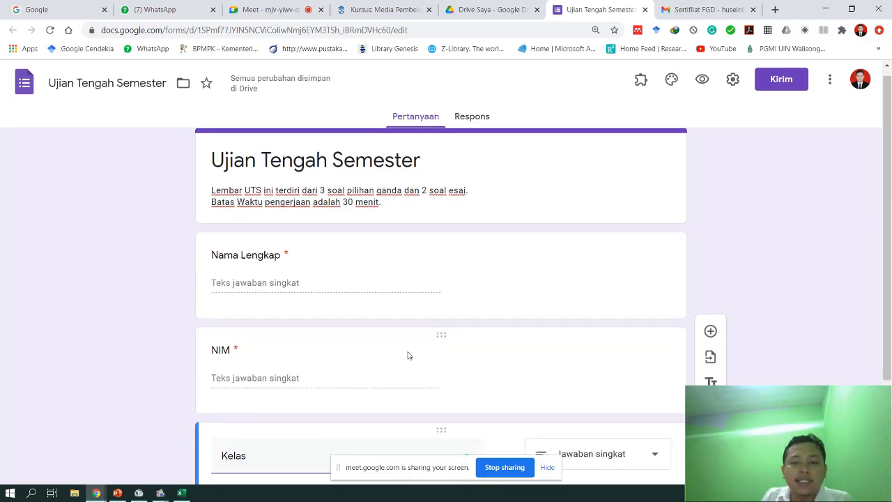
{"action": "scroll", "coordinate": [408, 355], "scroll_direction": "down", "scroll_amount": 2}
{"action": "scroll", "coordinate": [500, 328], "scroll_direction": "up", "scroll_amount": 2}
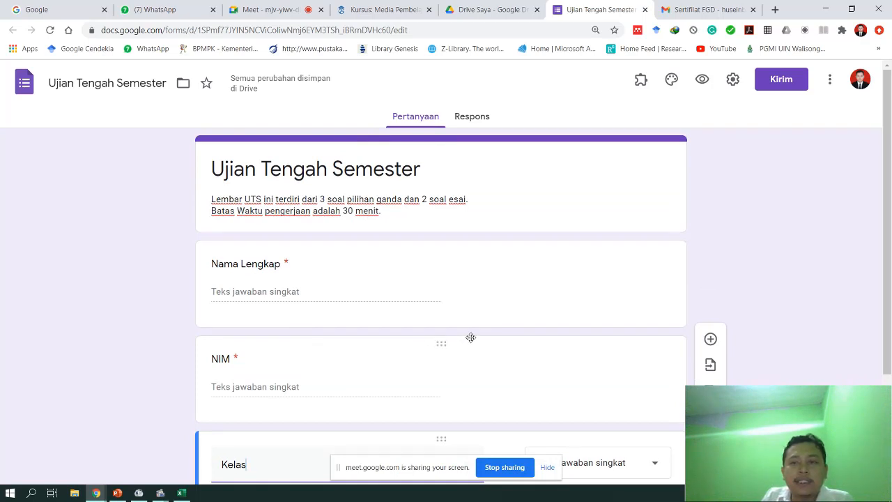
{"action": "left_click", "coordinate": [733, 85]}
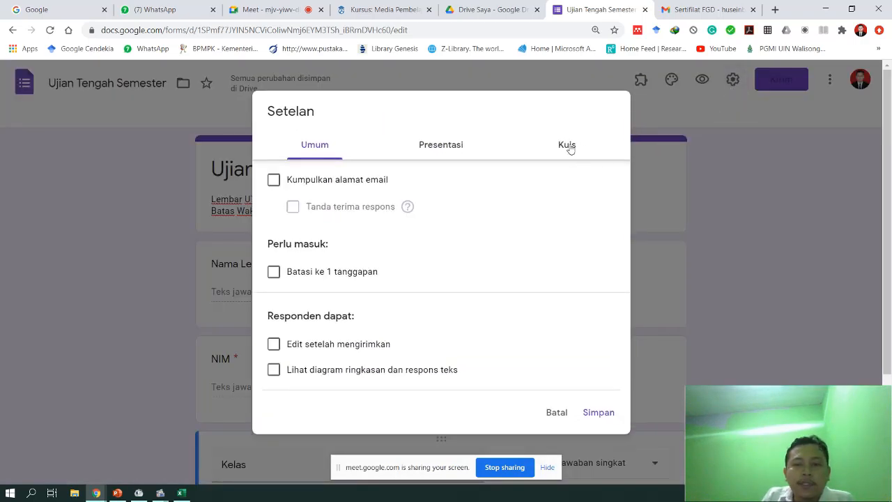
{"action": "left_click", "coordinate": [570, 148]}
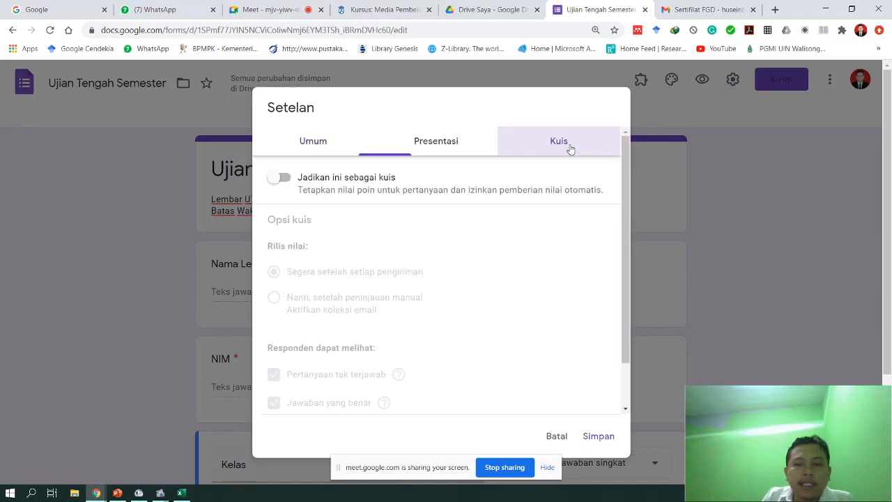
{"action": "left_click", "coordinate": [285, 178]}
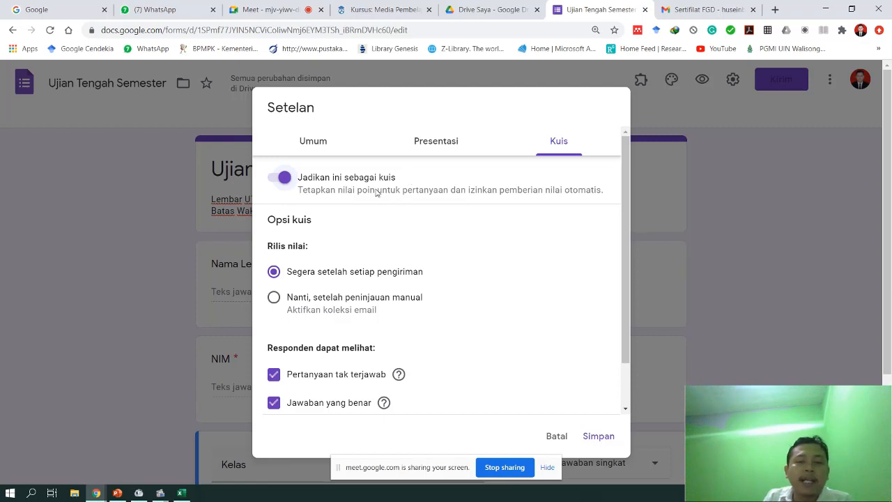
{"action": "left_click", "coordinate": [285, 180]}
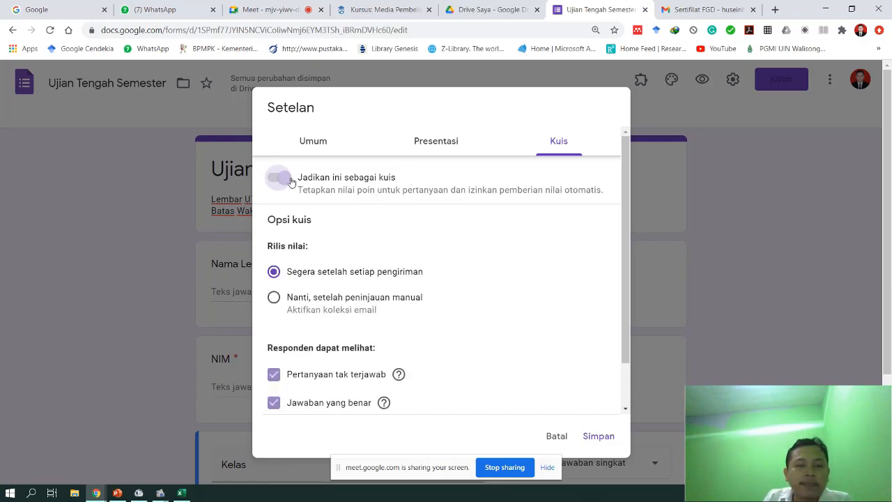
{"action": "left_click", "coordinate": [291, 180]}
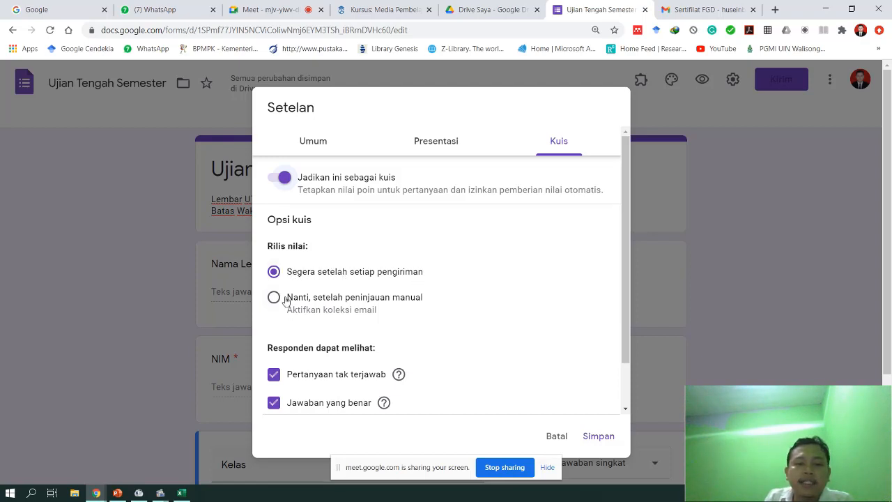
{"action": "left_click", "coordinate": [274, 298]}
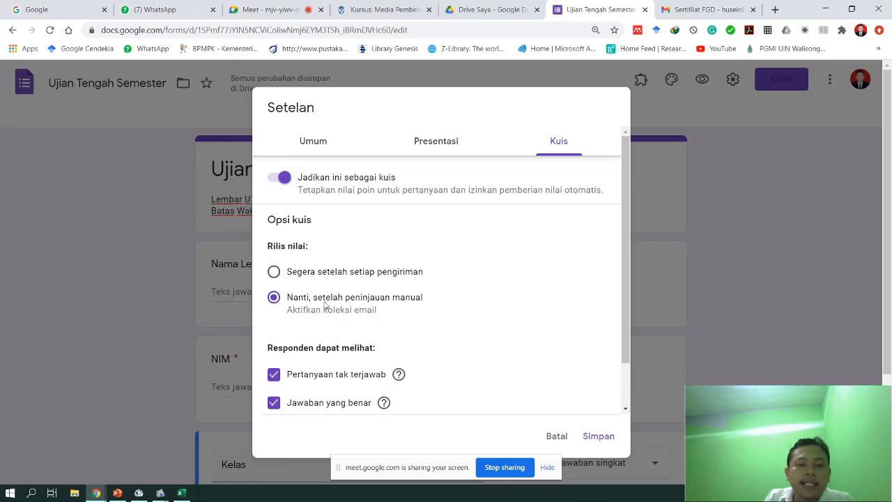
{"action": "left_click", "coordinate": [273, 272]}
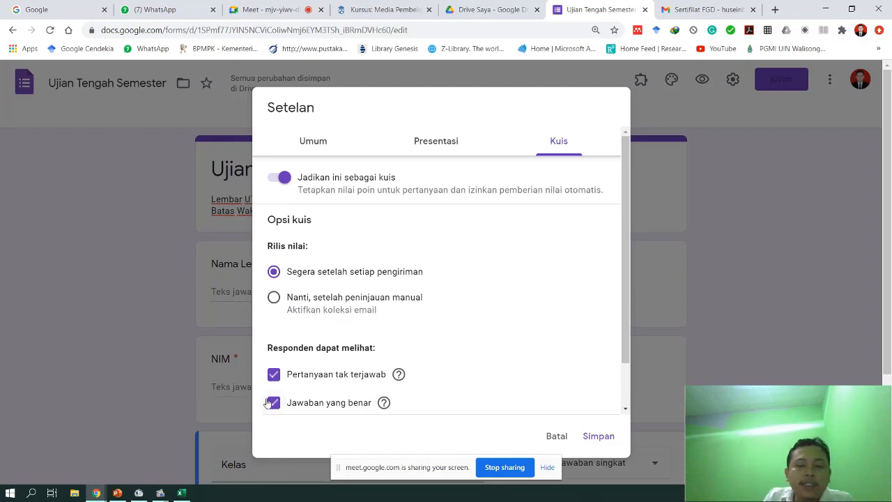
{"action": "left_click", "coordinate": [274, 407]}
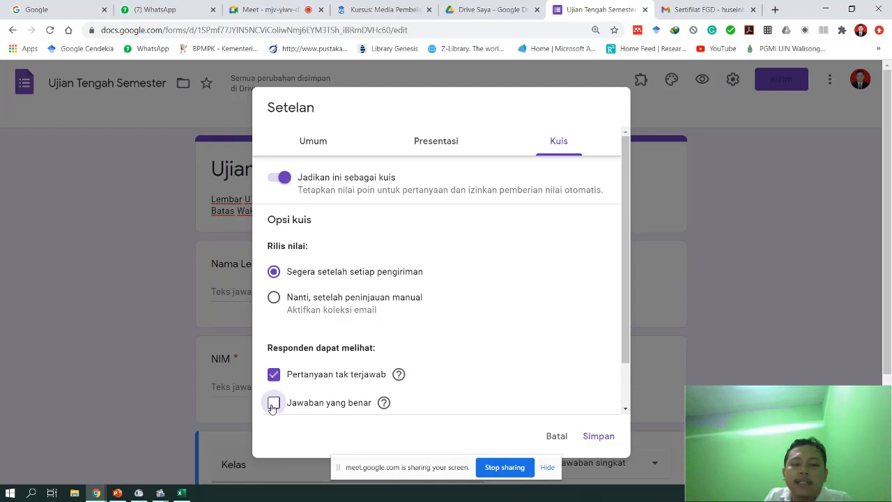
{"action": "left_click", "coordinate": [274, 404]}
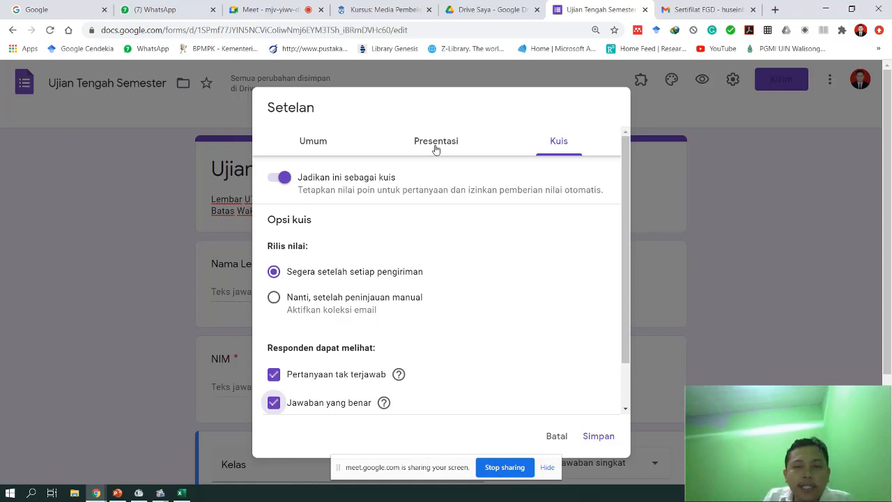
- Turn on progress status in the presentation settings, keeping question order unshuffled
{"action": "left_click", "coordinate": [457, 149]}
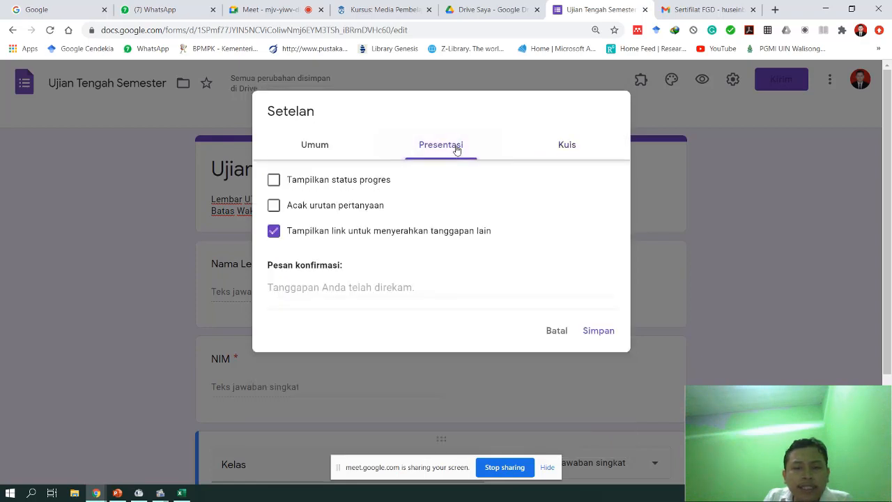
{"action": "left_click", "coordinate": [274, 180]}
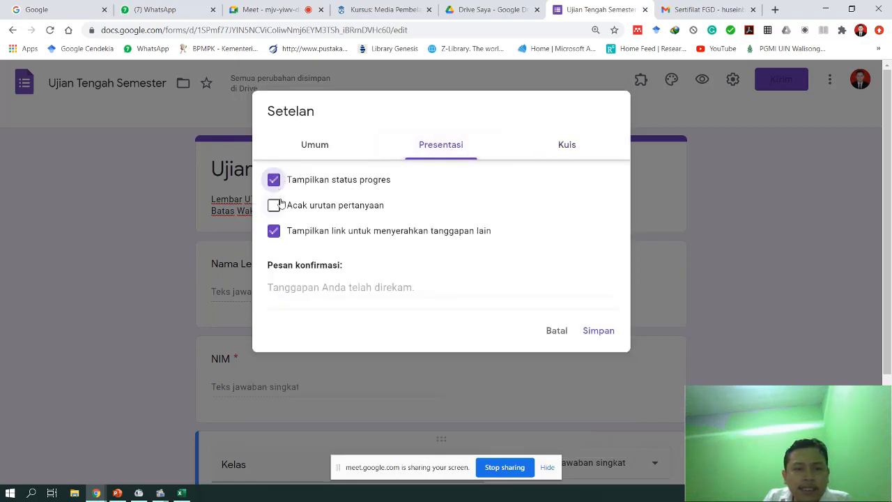
{"action": "left_click", "coordinate": [276, 213]}
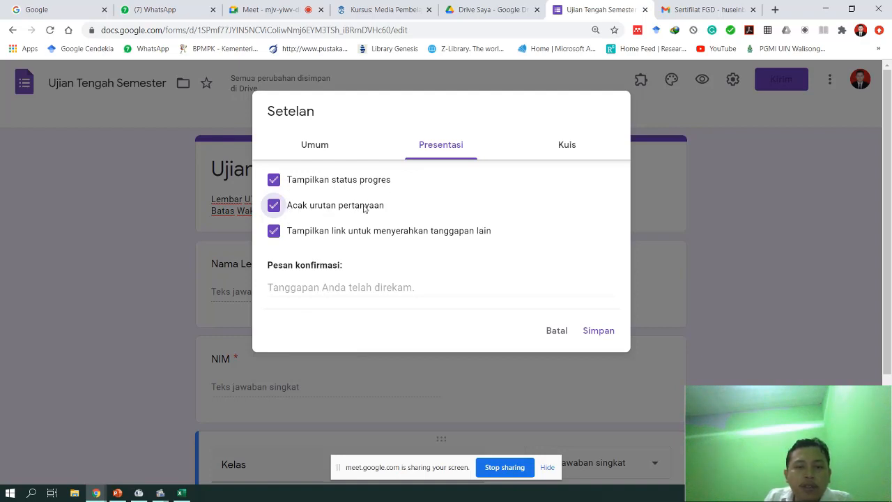
{"action": "left_click", "coordinate": [275, 209]}
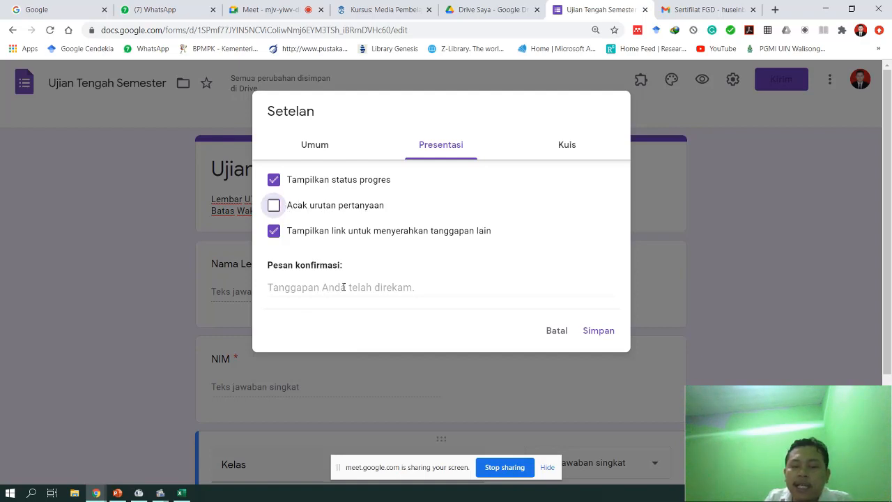
- Set the confirmation message to 'Terima kasih!!' above 'Jawaban Anda telah terkirim'
{"action": "left_click", "coordinate": [315, 287]}
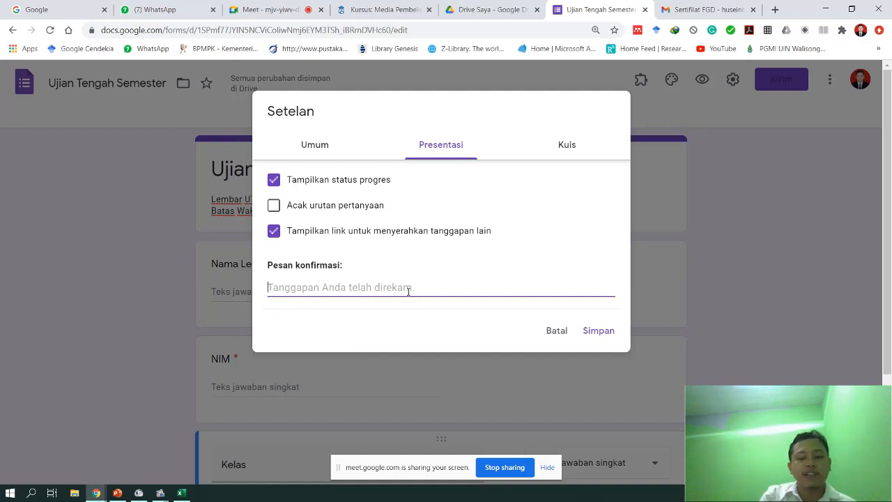
{"action": "type", "text": "Jawaban Anda te"}
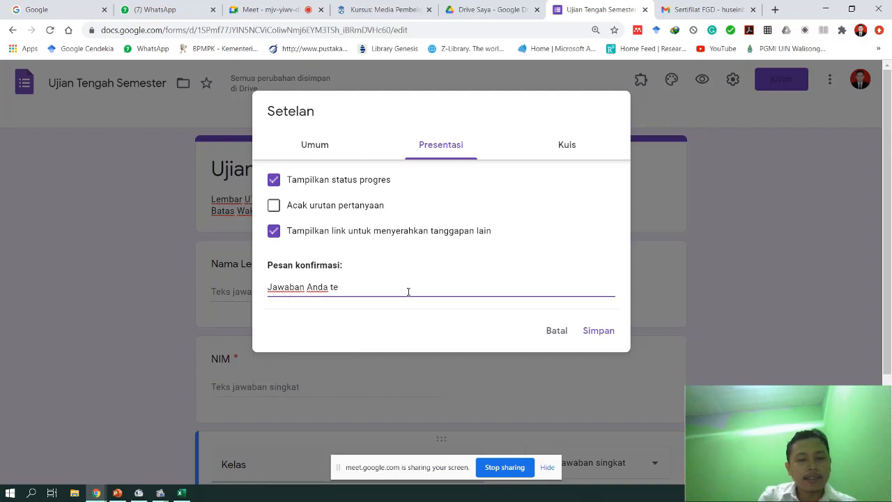
{"action": "type", "text": "lah re"}
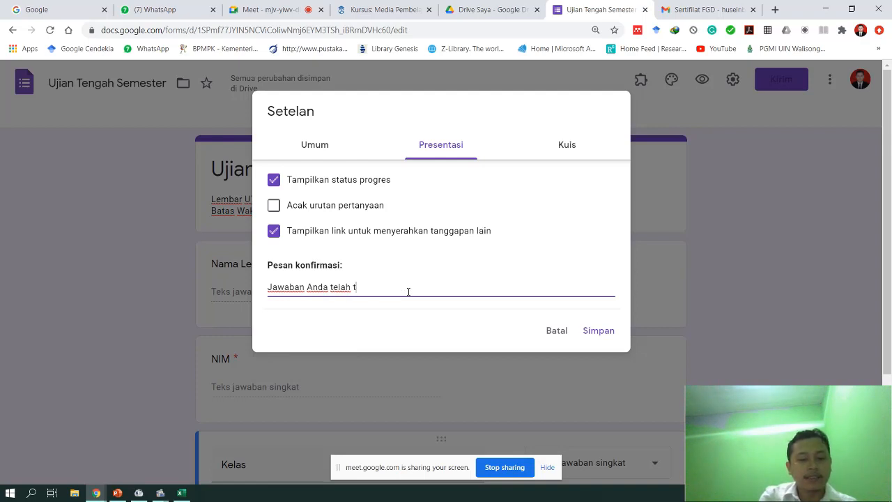
{"action": "type", "text": "rkiri"}
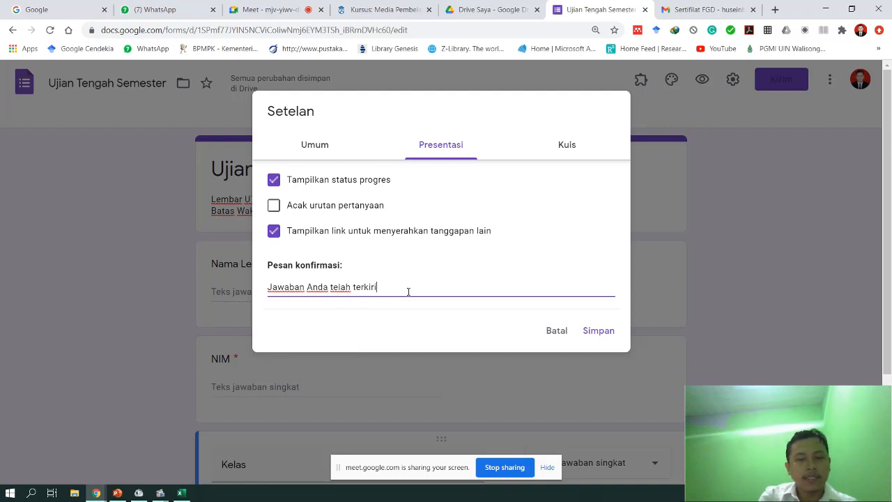
{"action": "type", "text": "m"}
{"action": "key", "text": "Home"}
{"action": "type", "text": "Teri"}
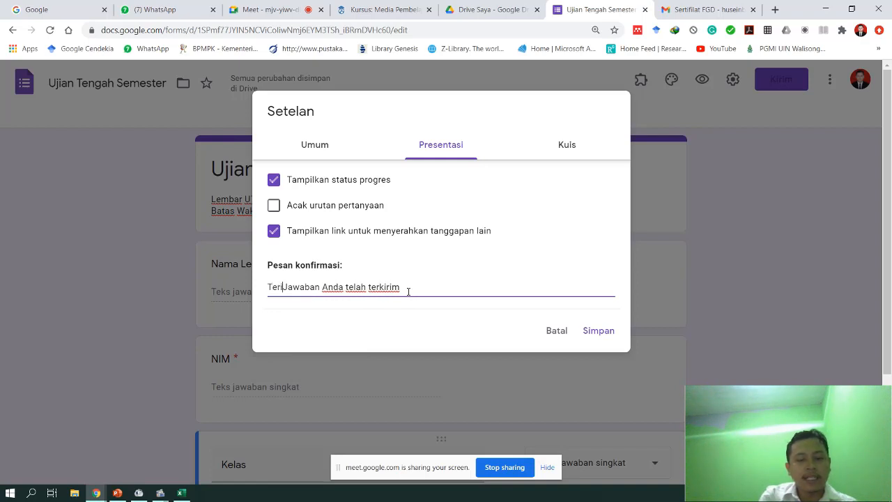
{"action": "type", "text": "ma kasih"}
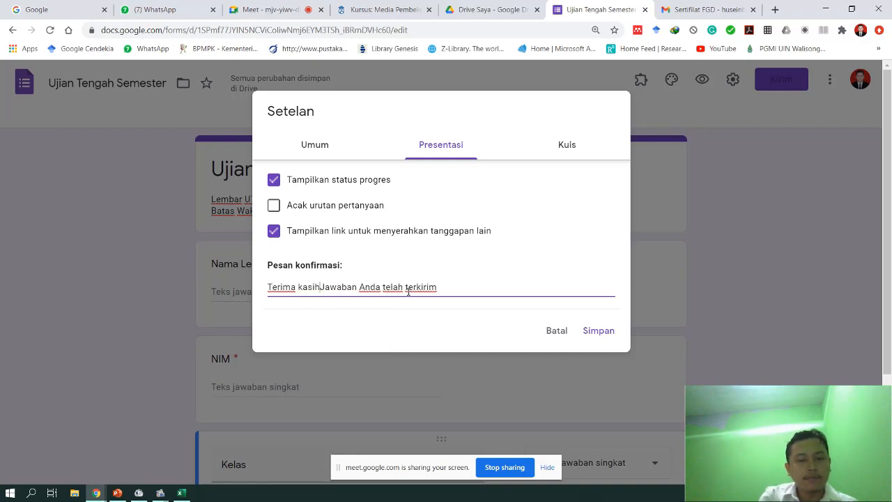
{"action": "type", "text": "!!"}
{"action": "key", "text": "Return"}
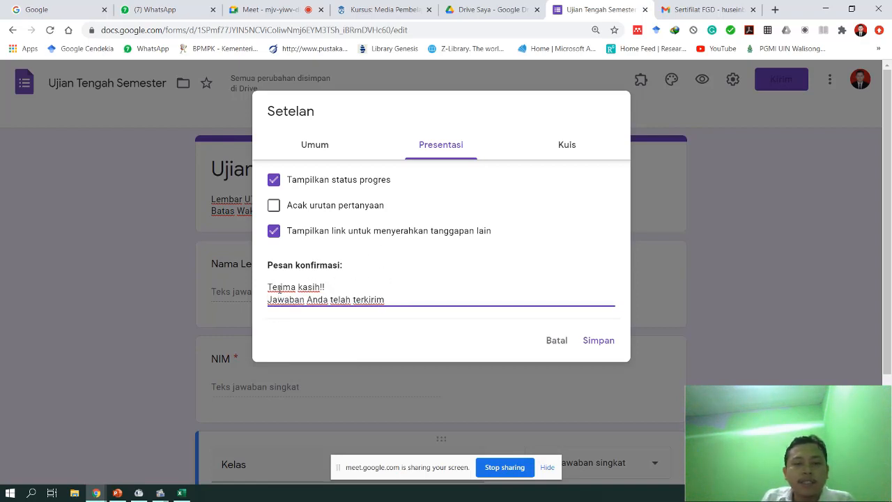
{"action": "left_click_drag", "start_coordinate": [269, 287], "coordinate": [416, 293]}
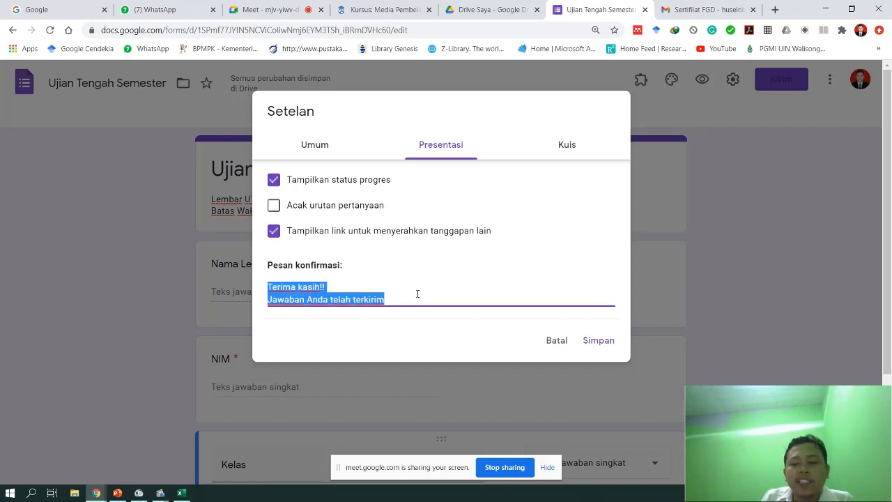
- In general settings, stop collecting email addresses and limit each respondent to 1 response
{"action": "left_click", "coordinate": [309, 149]}
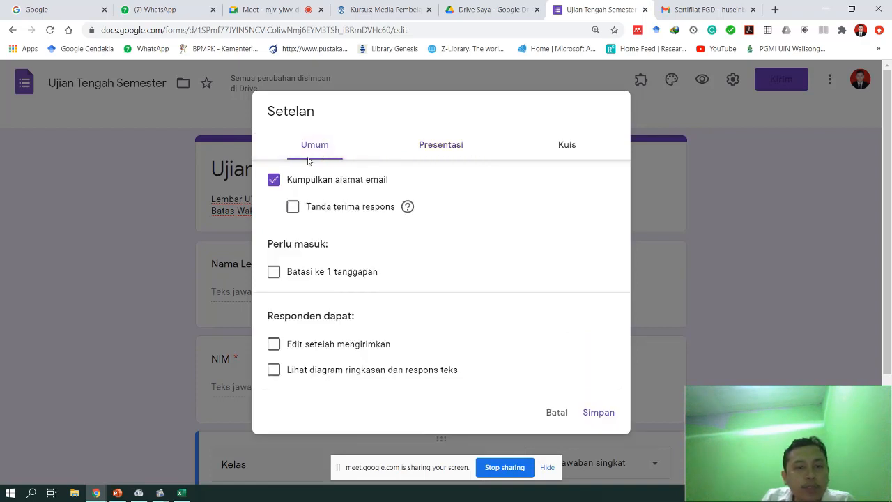
{"action": "left_click", "coordinate": [274, 180]}
{"action": "left_click", "coordinate": [274, 181]}
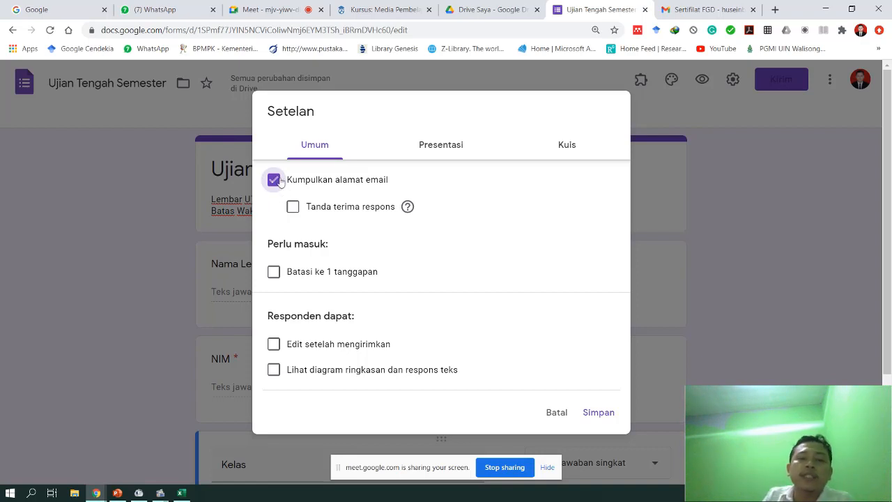
{"action": "left_click", "coordinate": [273, 181]}
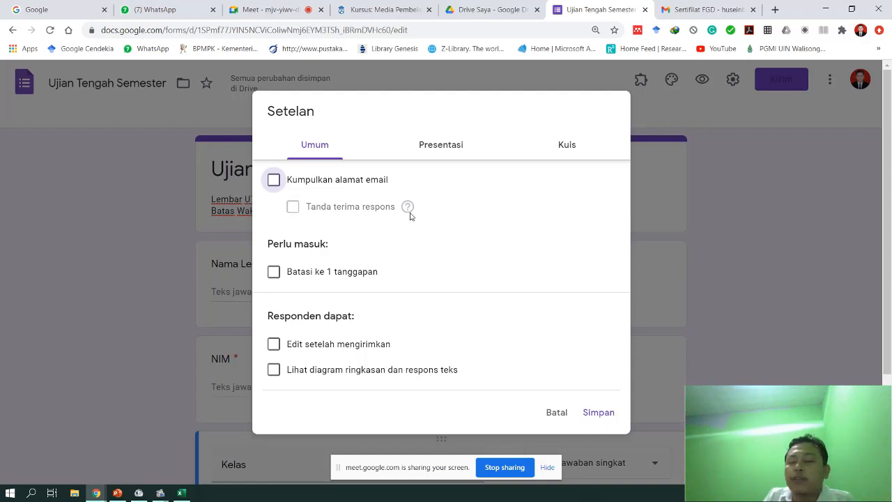
{"action": "mouse_move", "coordinate": [410, 216]}
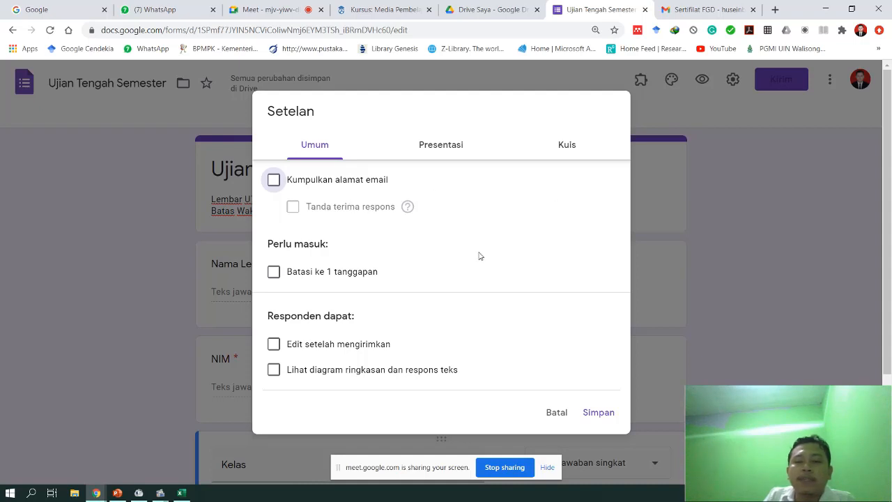
{"action": "left_click", "coordinate": [273, 272]}
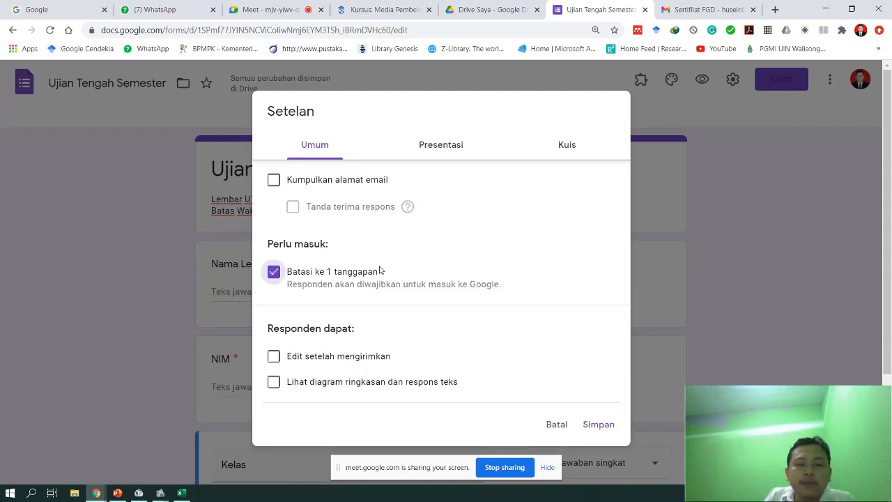
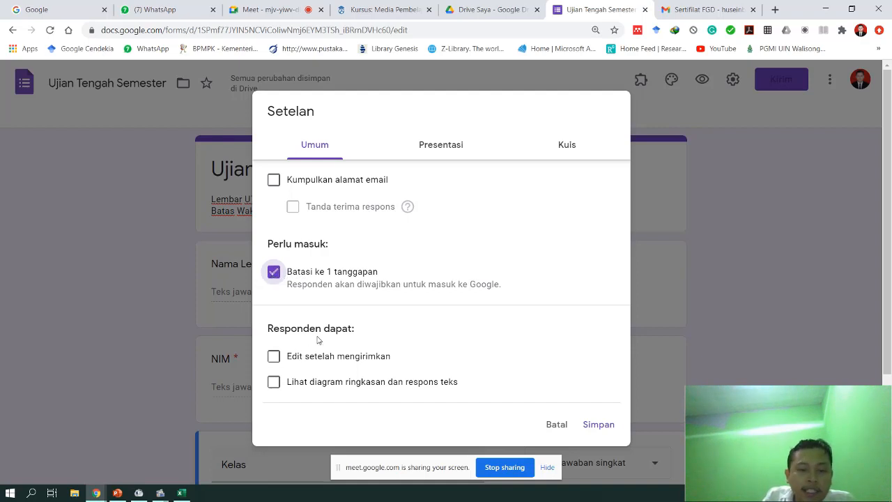
- Leave 'Edit setelah mengirimkan' and 'Lihat diagram ringkasan' off, then show the Kuis settings
{"action": "left_click", "coordinate": [273, 357]}
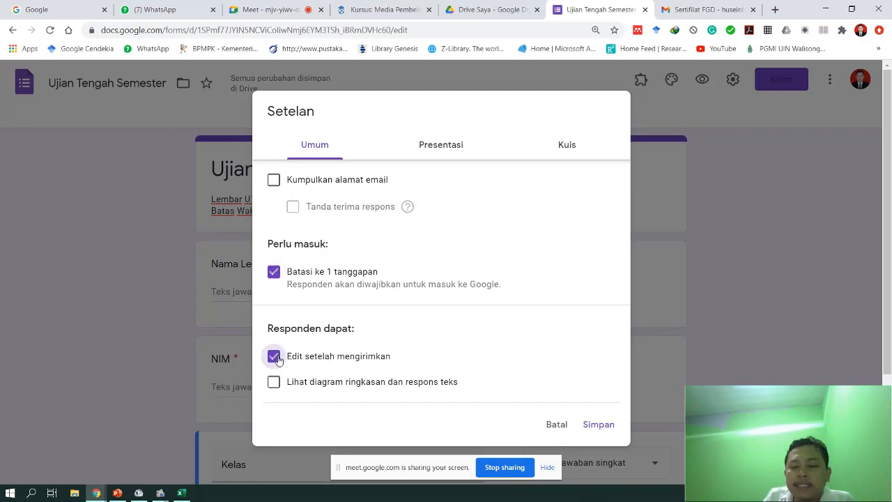
{"action": "left_click", "coordinate": [274, 357]}
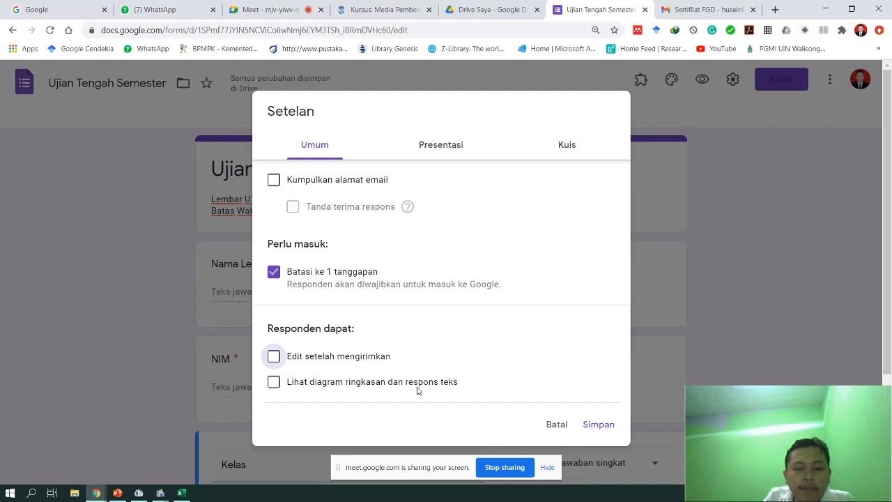
{"action": "left_click", "coordinate": [273, 384]}
{"action": "left_click", "coordinate": [272, 386]}
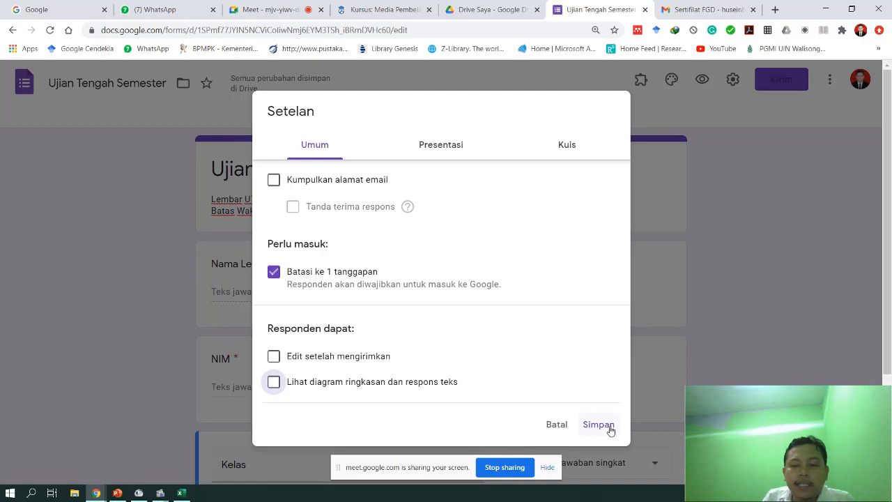
{"action": "left_click", "coordinate": [440, 146]}
{"action": "left_click", "coordinate": [558, 142]}
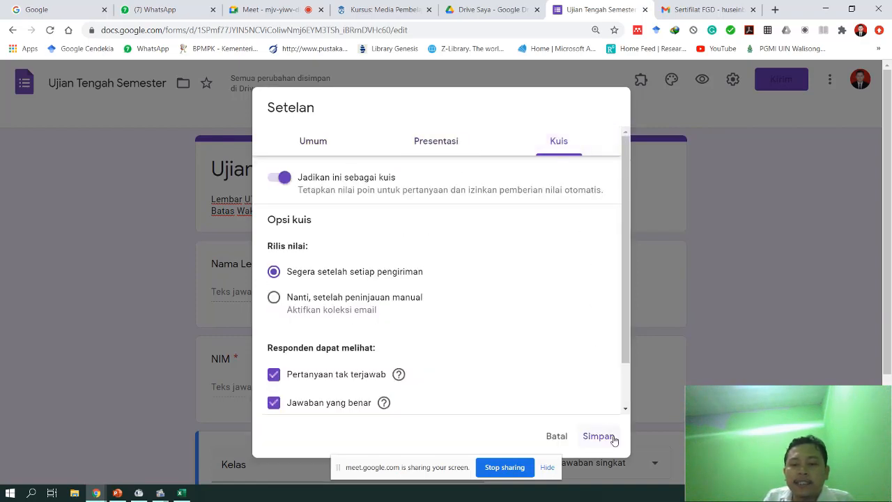
- Save the settings with Simpan and select the Nama Lengkap question card
{"action": "left_click", "coordinate": [611, 439]}
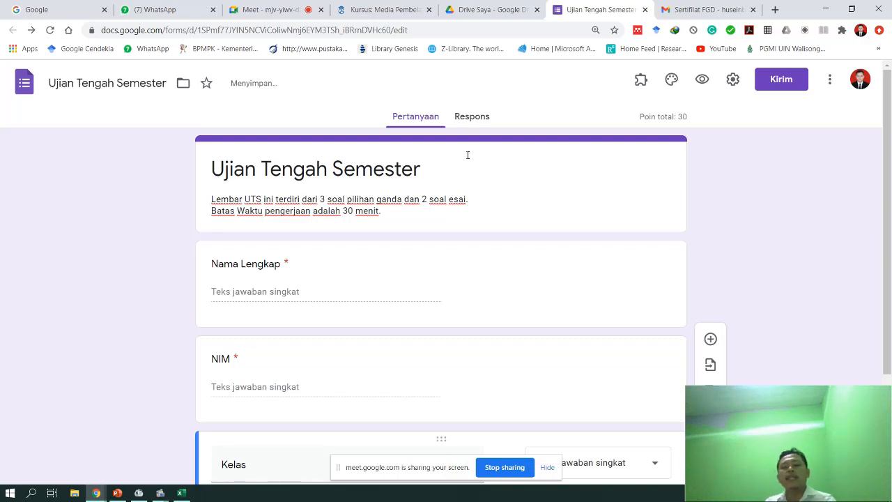
{"action": "scroll", "coordinate": [508, 293], "scroll_direction": "down", "scroll_amount": 2}
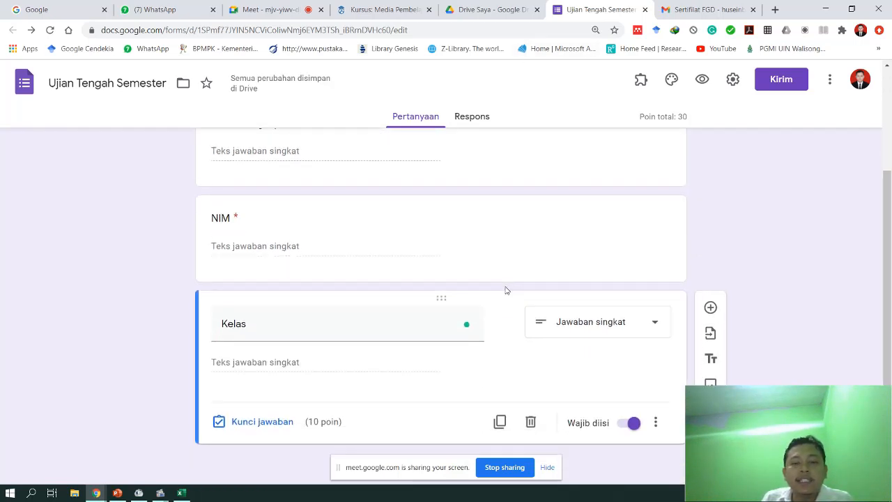
{"action": "scroll", "coordinate": [507, 290], "scroll_direction": "up", "scroll_amount": 1}
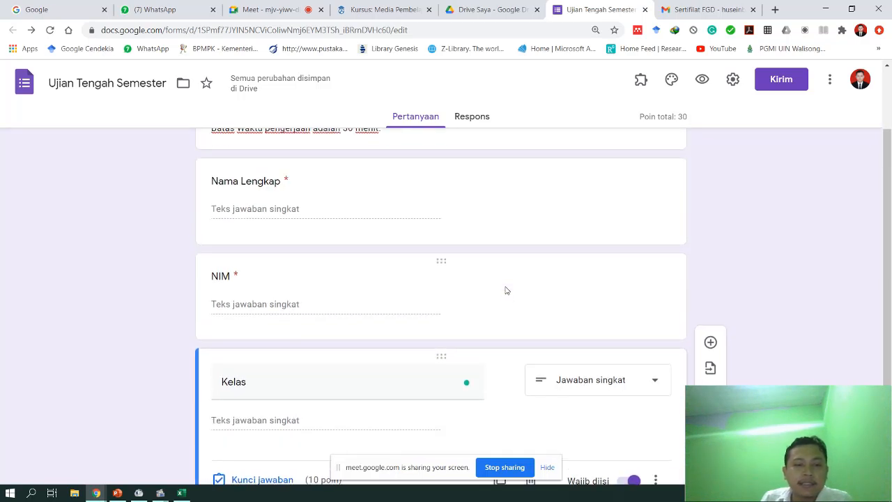
{"action": "scroll", "coordinate": [507, 290], "scroll_direction": "down", "scroll_amount": 1}
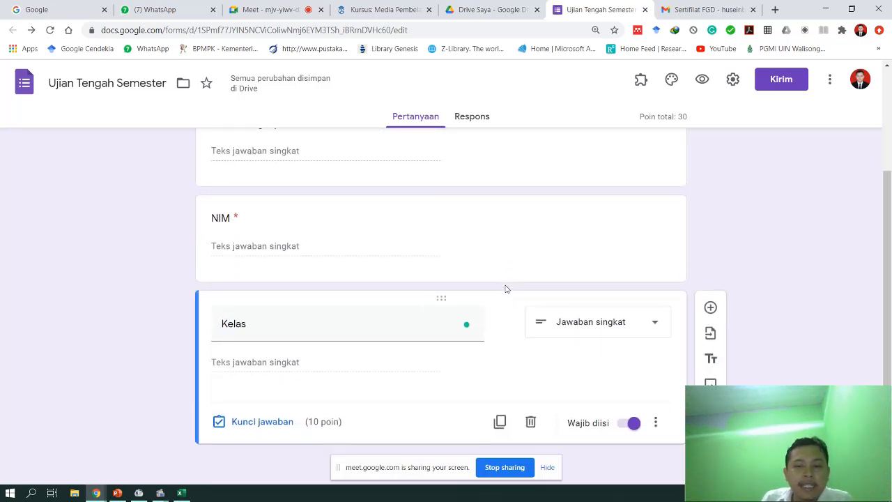
{"action": "scroll", "coordinate": [555, 302], "scroll_direction": "up", "scroll_amount": 2}
{"action": "scroll", "coordinate": [550, 299], "scroll_direction": "down", "scroll_amount": 2}
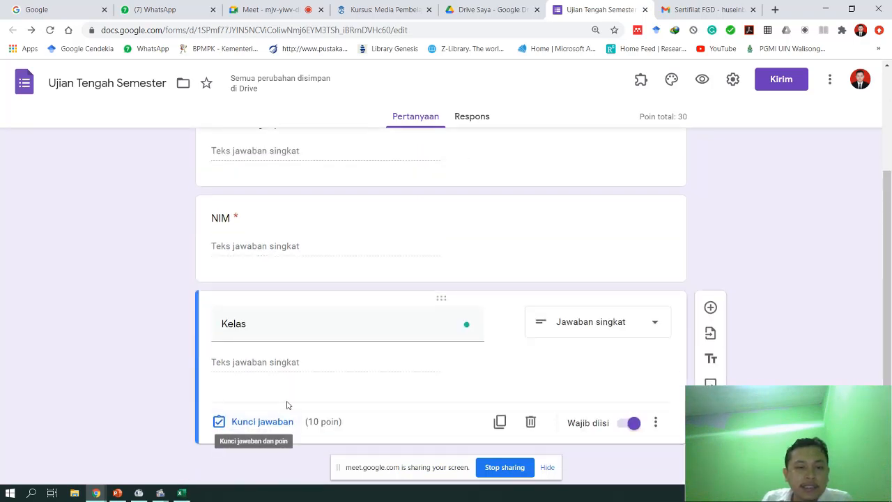
{"action": "scroll", "coordinate": [286, 404], "scroll_direction": "up", "scroll_amount": 3}
{"action": "left_click", "coordinate": [378, 267]}
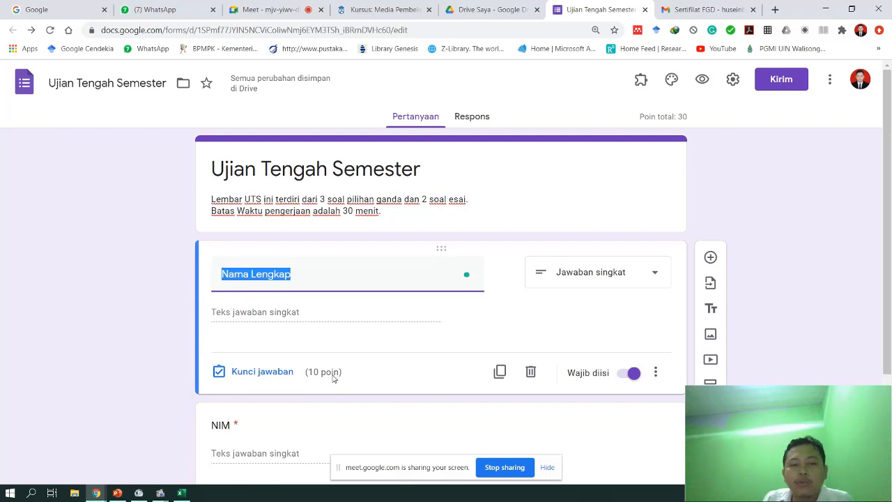
{"action": "left_click", "coordinate": [308, 311]}
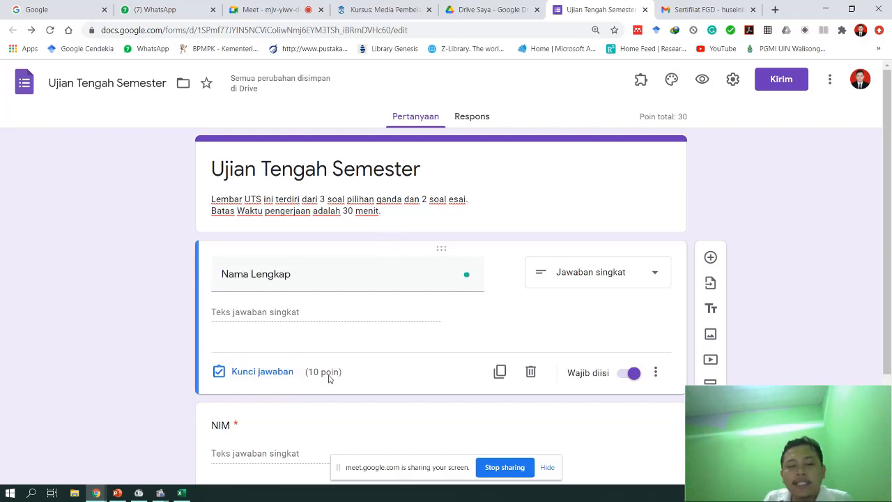
- Set the Nama Lengkap question's answer-key points from 10 to 0
{"action": "left_click", "coordinate": [256, 373]}
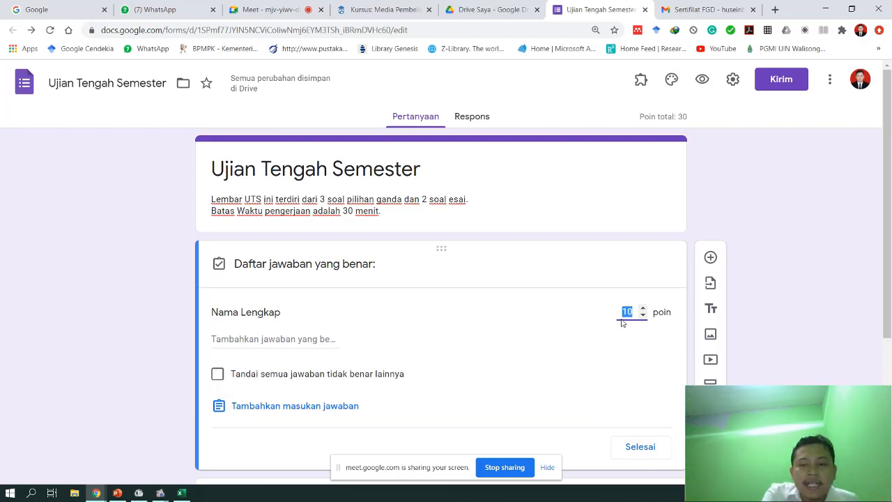
{"action": "type", "text": "0"}
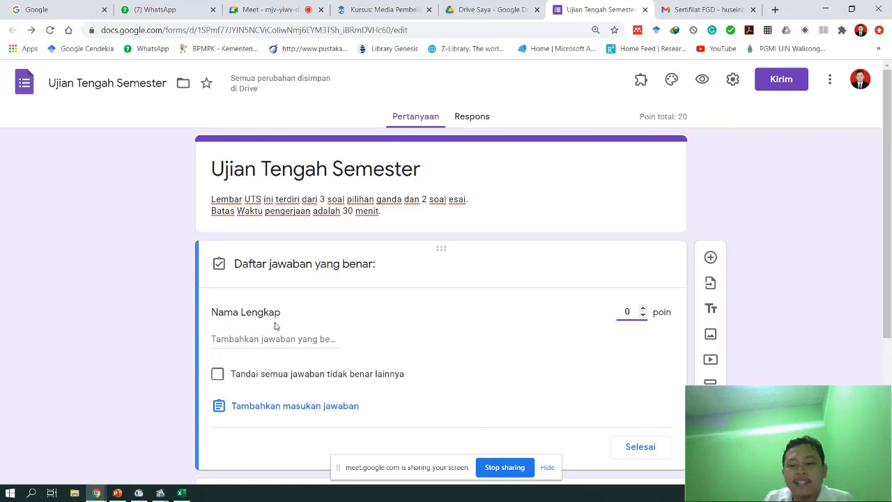
{"action": "left_click", "coordinate": [627, 450]}
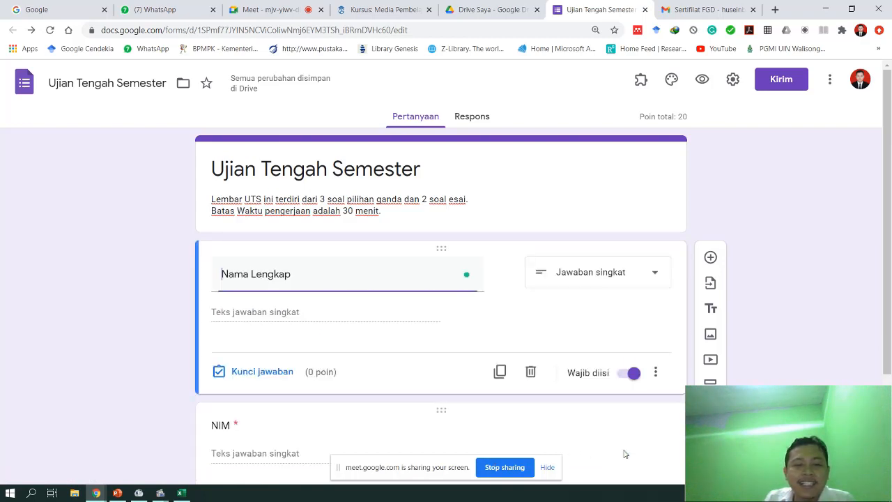
{"action": "left_click", "coordinate": [277, 372]}
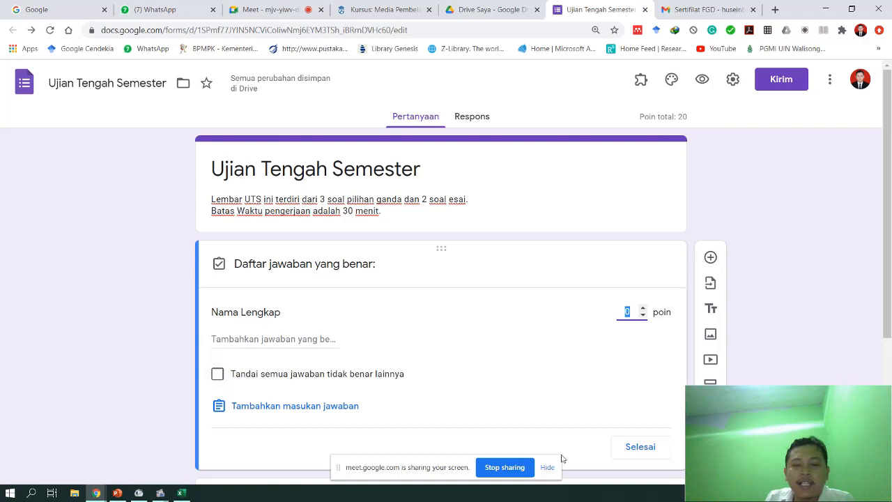
{"action": "left_click", "coordinate": [640, 446]}
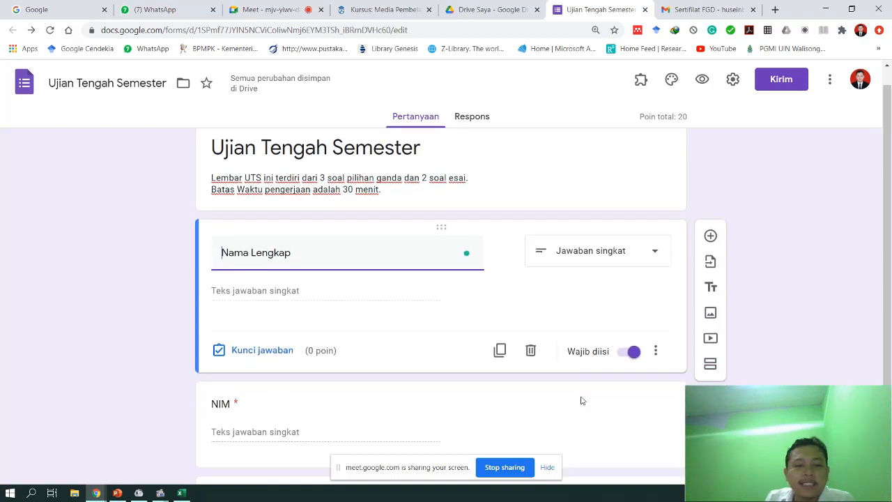
- Set the NIM and Kelas questions to 0 points each in their answer keys
{"action": "left_click", "coordinate": [372, 364]}
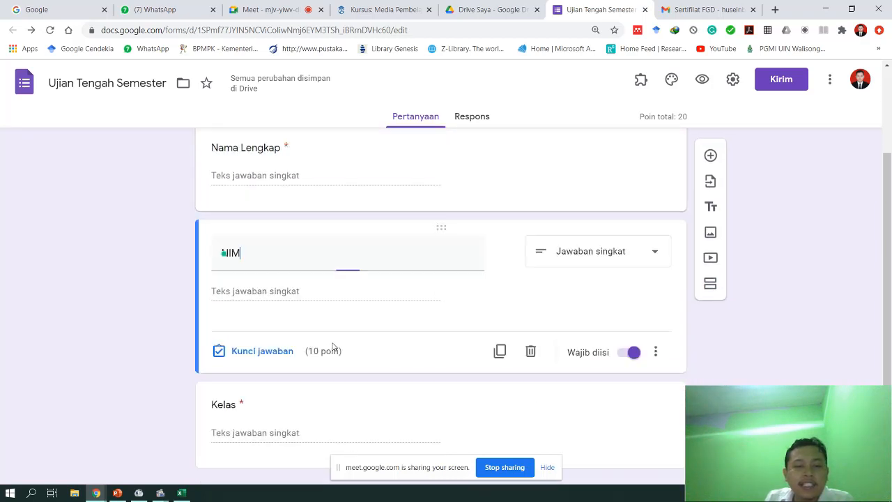
{"action": "left_click", "coordinate": [260, 353]}
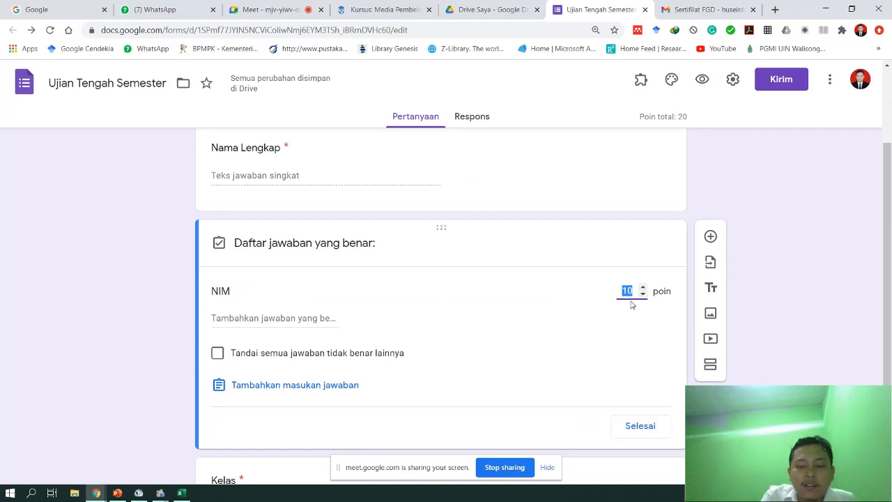
{"action": "type", "text": "0"}
{"action": "left_click", "coordinate": [636, 427]}
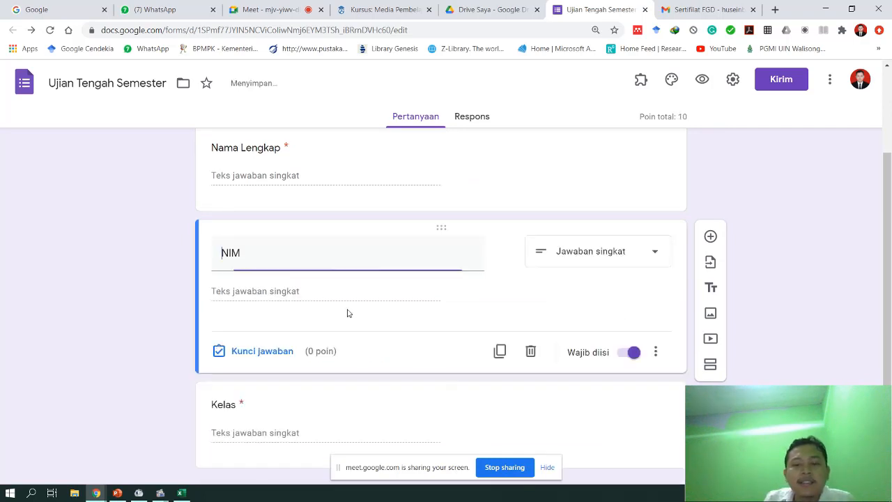
{"action": "left_click", "coordinate": [261, 395]}
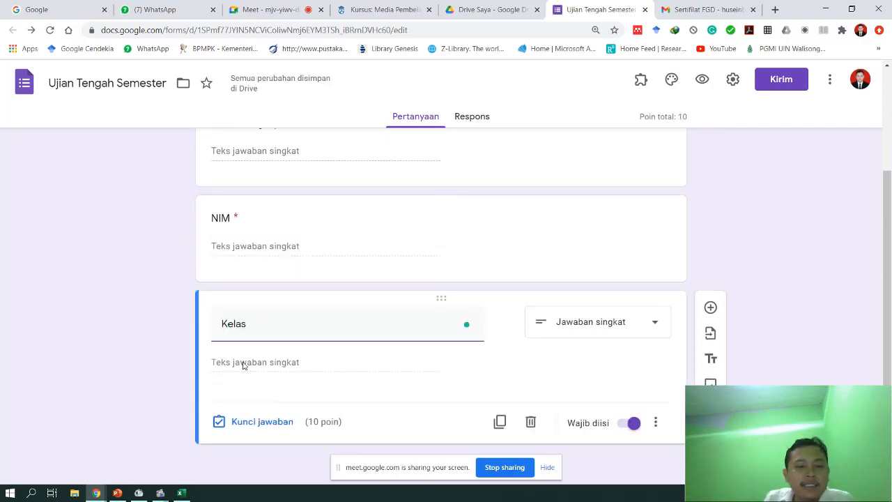
{"action": "left_click", "coordinate": [255, 426]}
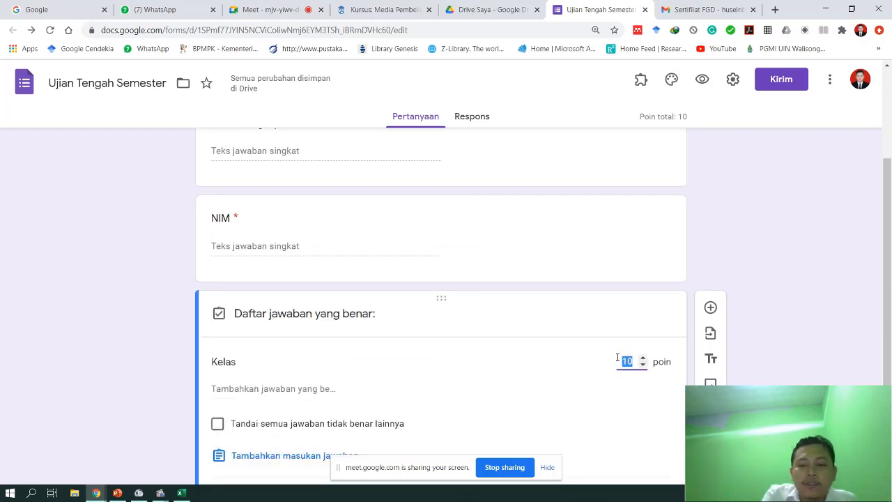
{"action": "type", "text": "0"}
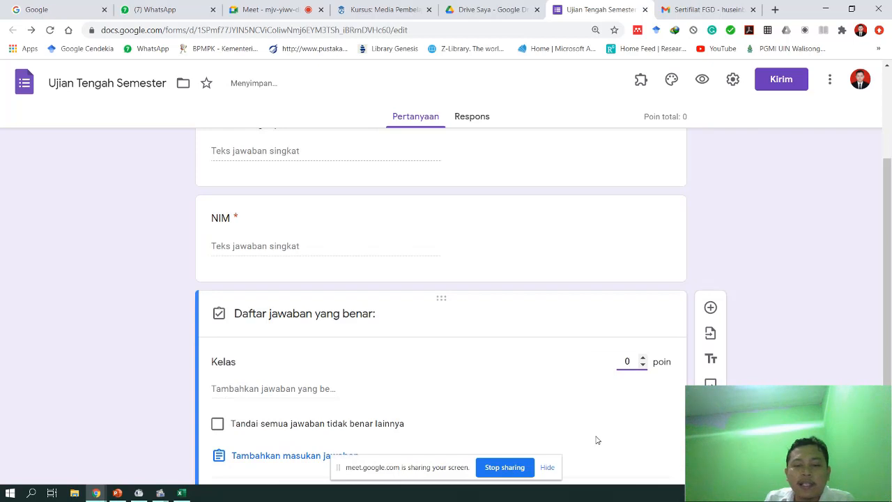
{"action": "scroll", "coordinate": [595, 438], "scroll_direction": "down", "scroll_amount": 1}
{"action": "left_click", "coordinate": [640, 421]}
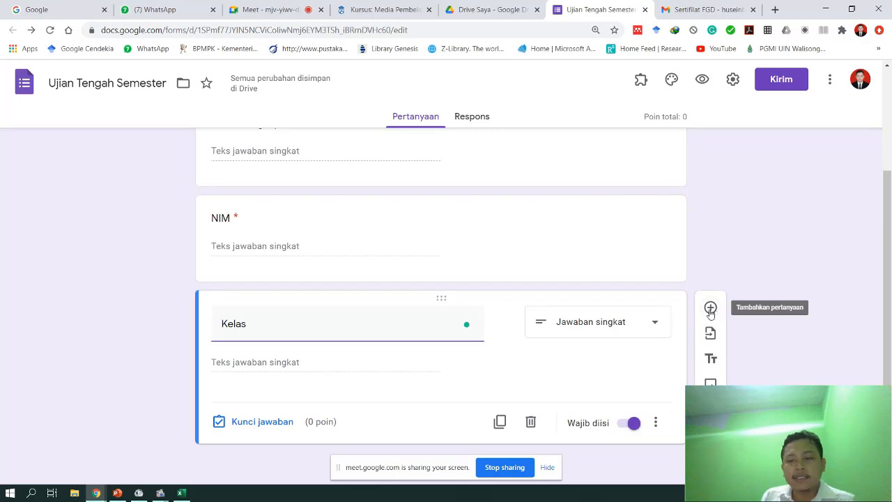
- Add a multiple-choice question 'Apa arti komikus?' after Kelas
{"action": "left_click", "coordinate": [710, 309]}
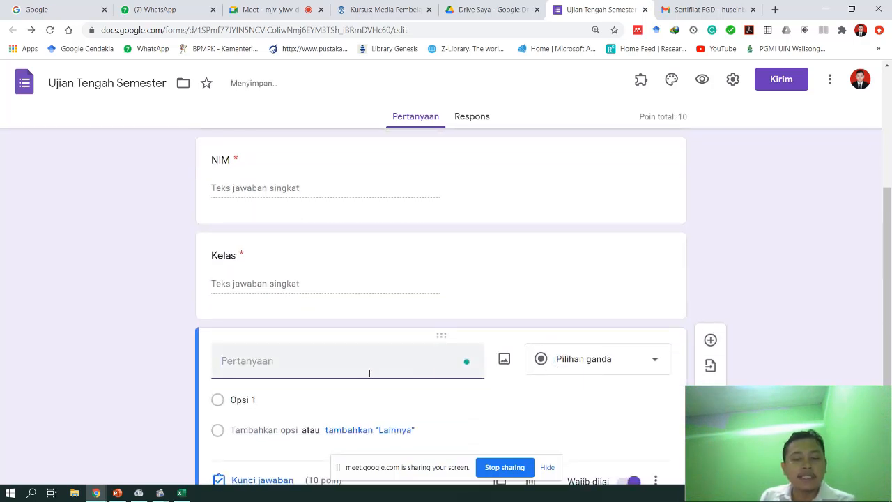
{"action": "type", "text": "Apa"}
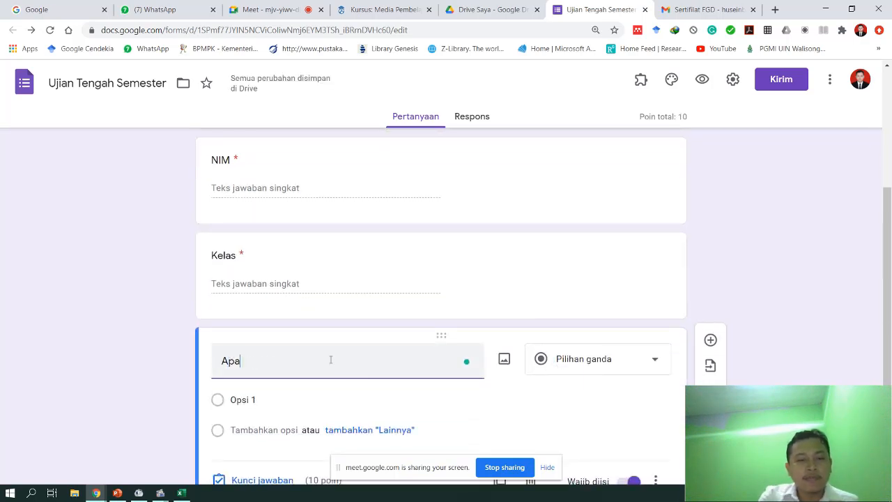
{"action": "type", "text": " arti"}
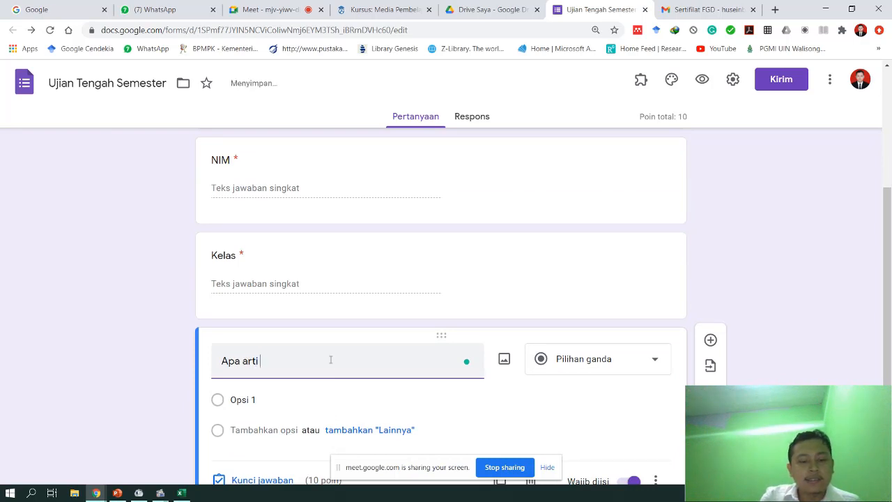
{"action": "type", "text": " kom"}
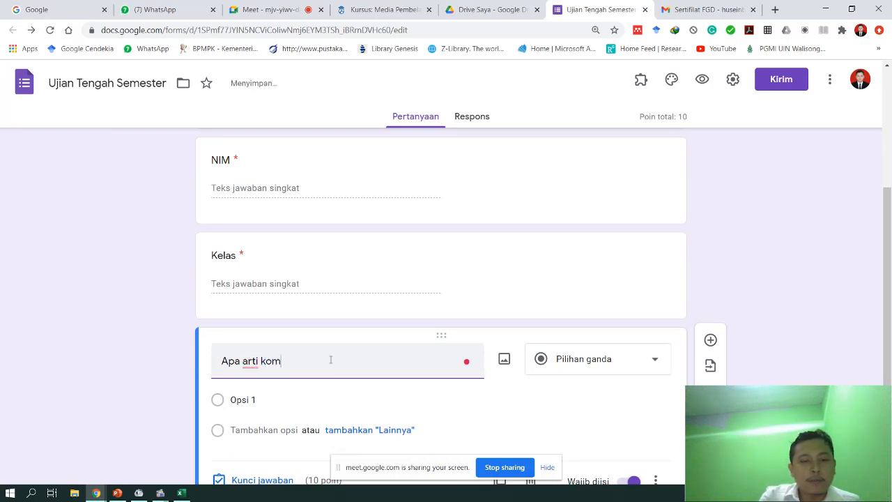
{"action": "type", "text": "ikus?"}
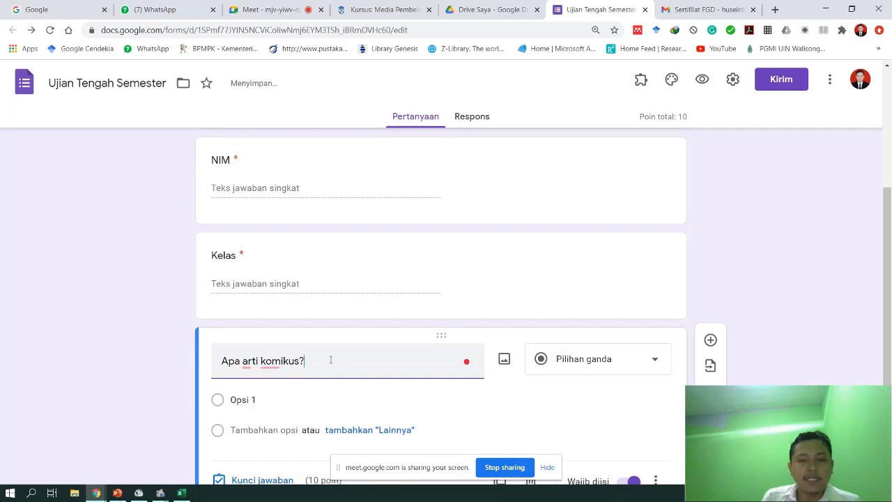
{"action": "scroll", "coordinate": [293, 380], "scroll_direction": "down", "scroll_amount": 1}
{"action": "left_click", "coordinate": [278, 337]}
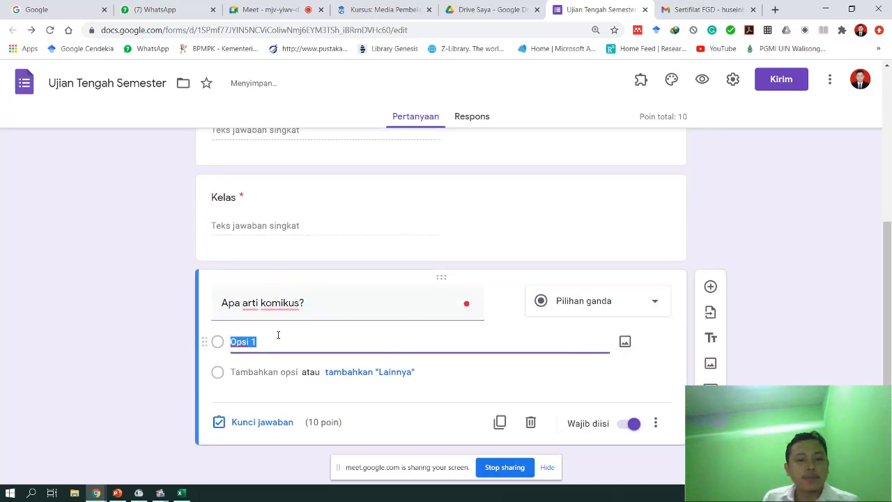
{"action": "left_click", "coordinate": [574, 307]}
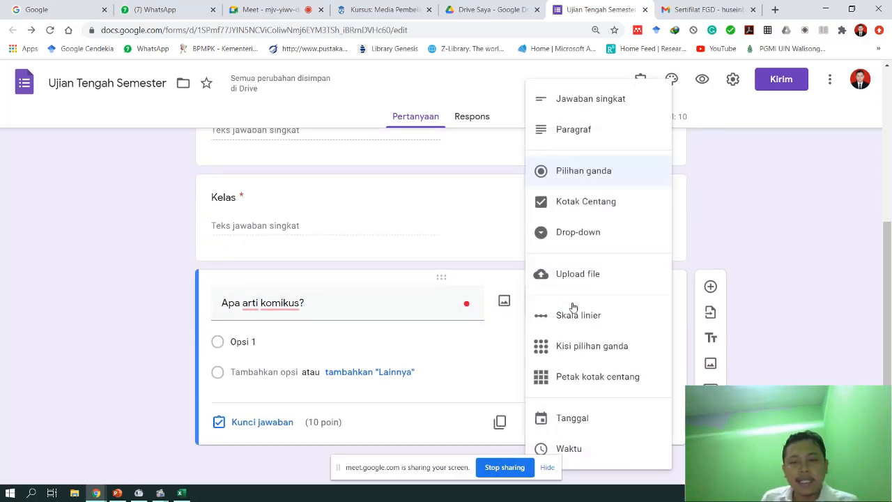
{"action": "left_click", "coordinate": [596, 167]}
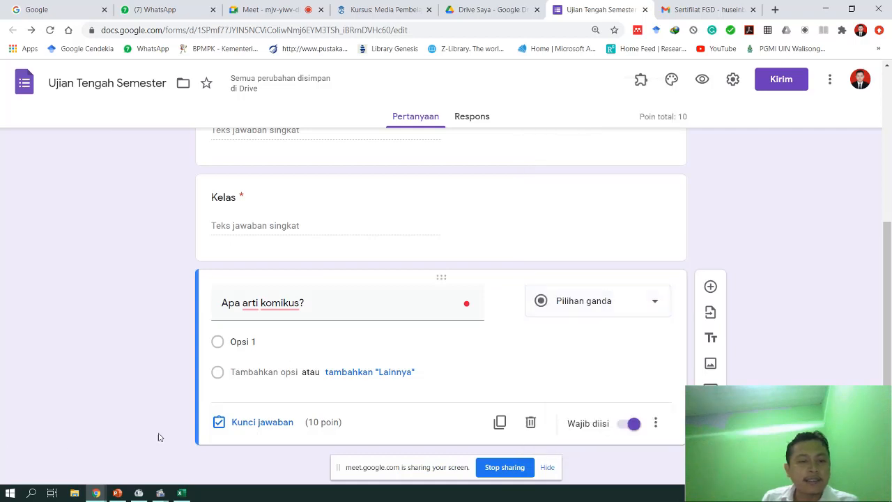
- Fill in the options Pelawak, Riang, Ceria, Bahagia and Senang
{"action": "left_click", "coordinate": [316, 342]}
{"action": "type", "text": "Pelawak"}
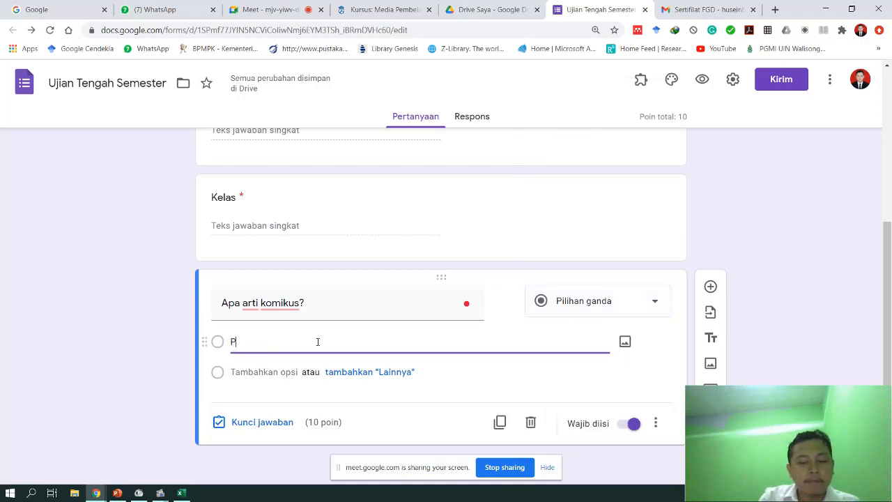
{"action": "left_click", "coordinate": [258, 372]}
{"action": "type", "text": "R"}
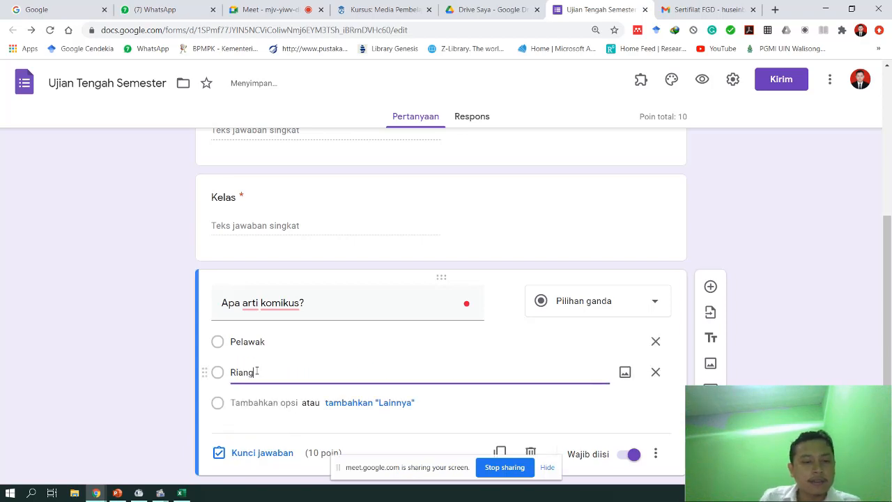
{"action": "type", "text": "iang"}
{"action": "left_click", "coordinate": [244, 402]}
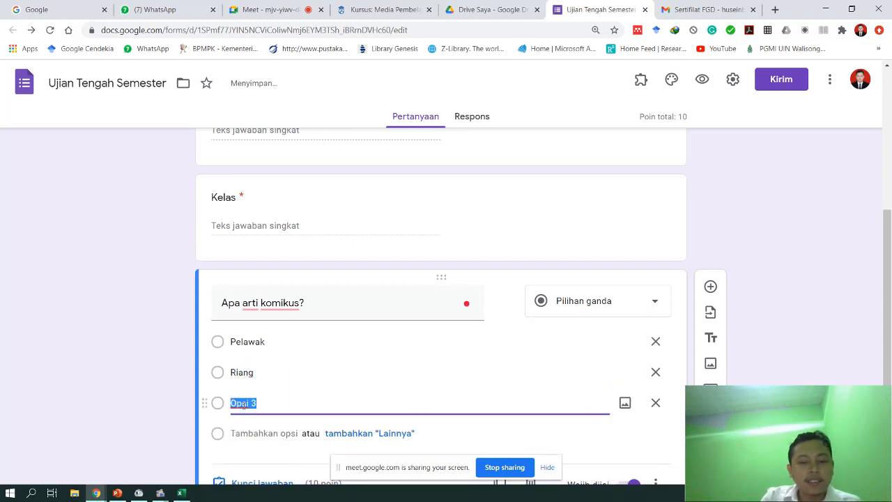
{"action": "type", "text": "Ceria"}
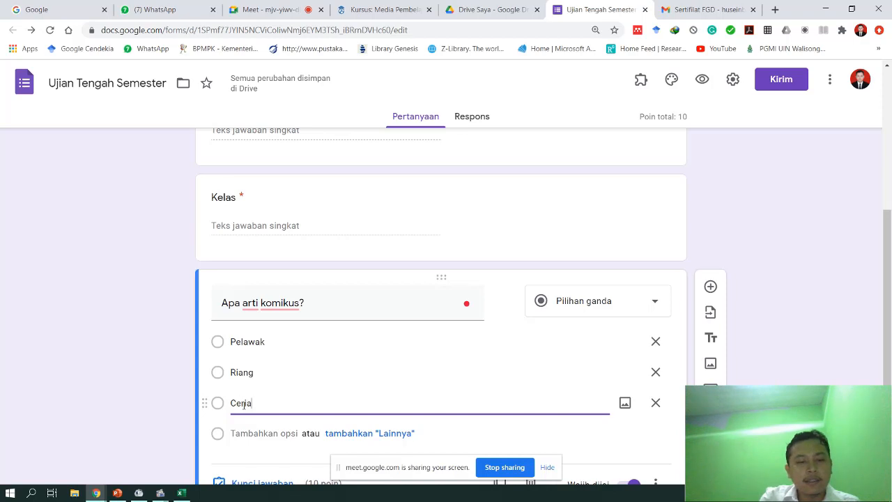
{"action": "left_click", "coordinate": [239, 431]}
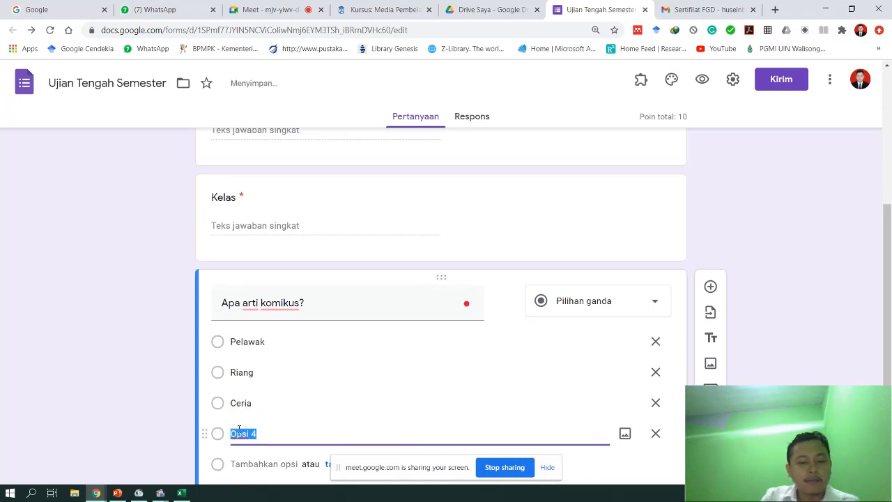
{"action": "type", "text": "Bahagia"}
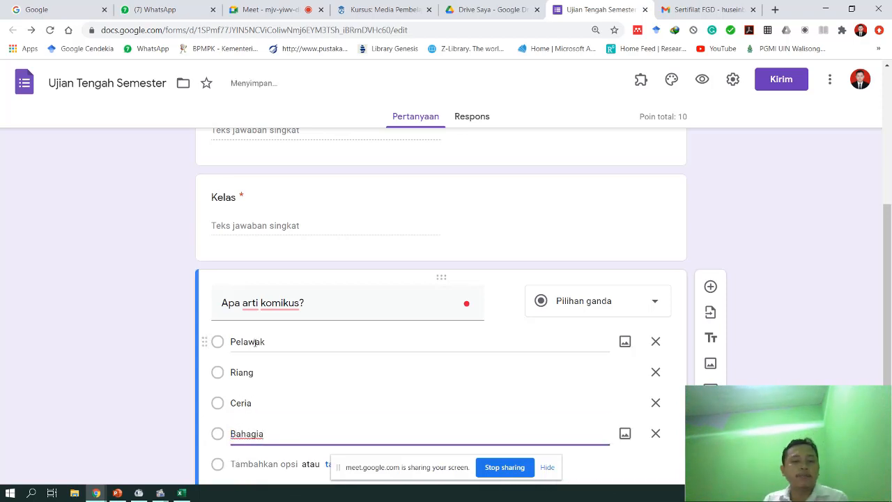
{"action": "scroll", "coordinate": [222, 346], "scroll_direction": "down", "scroll_amount": 2}
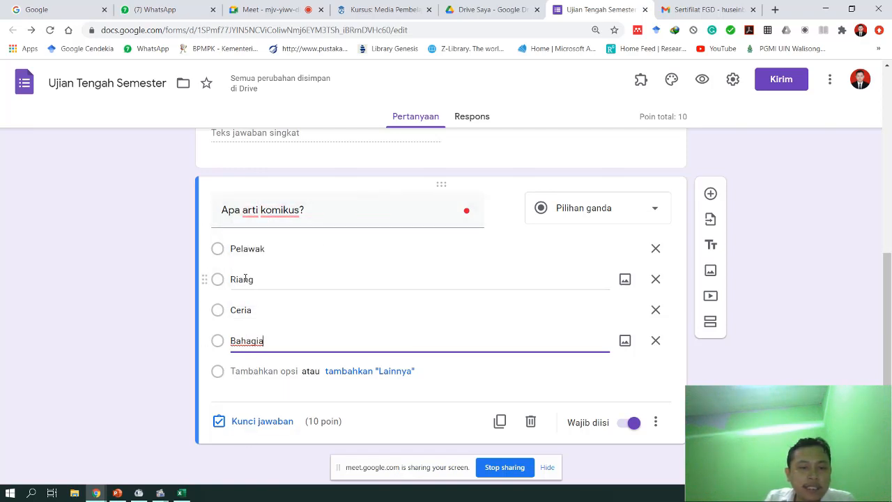
{"action": "left_click", "coordinate": [240, 371]}
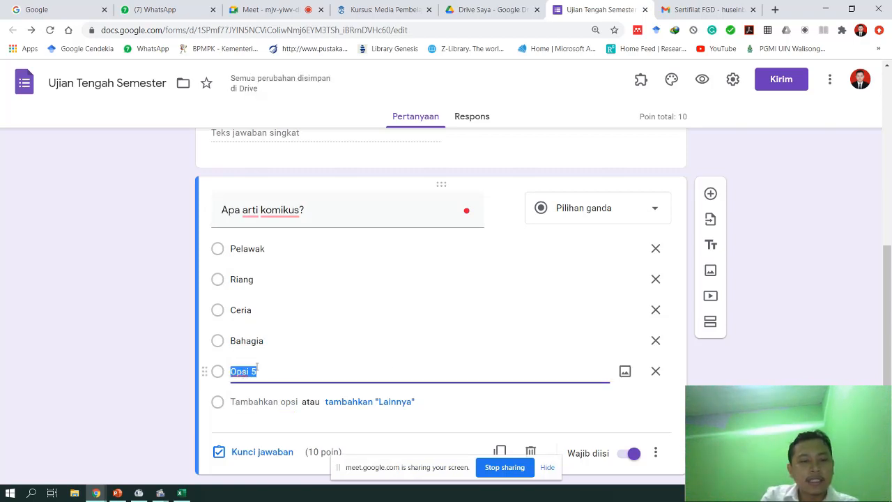
{"action": "type", "text": "Senang"}
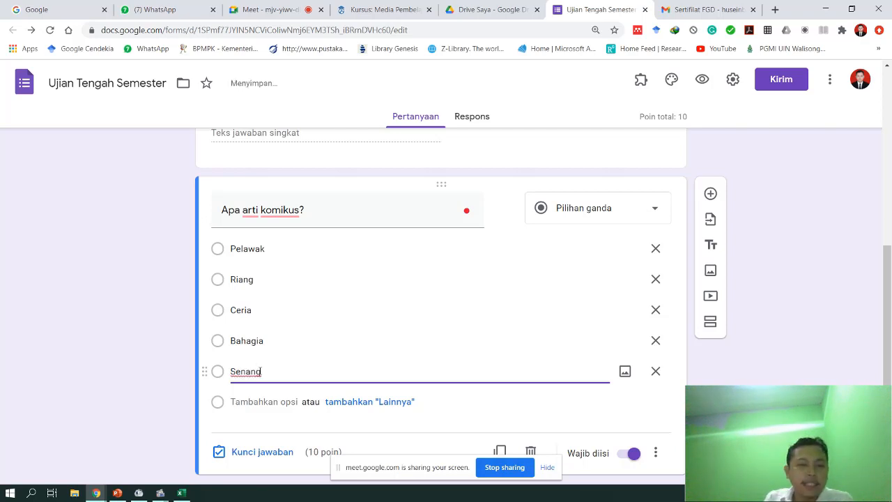
{"action": "scroll", "coordinate": [258, 407], "scroll_direction": "down", "scroll_amount": 1}
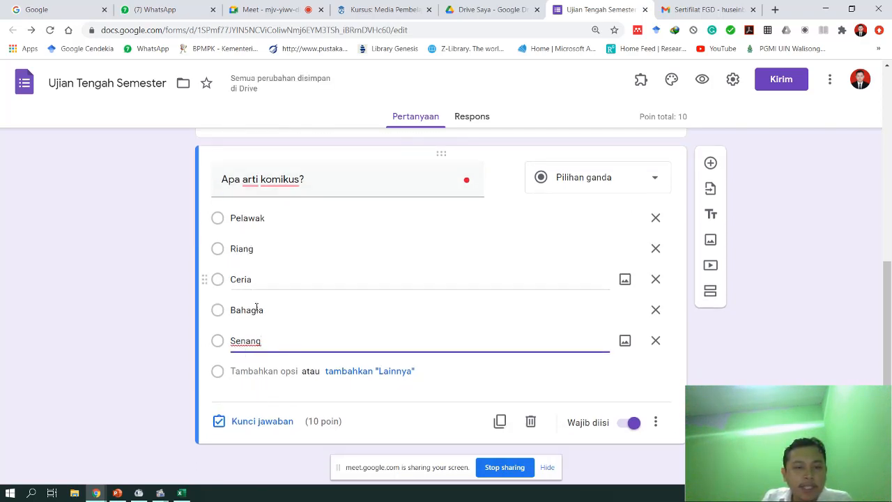
- Mark Pelawak as the correct answer to 'Apa arti komikus?' and set it to 50 points
{"action": "left_click", "coordinate": [243, 424]}
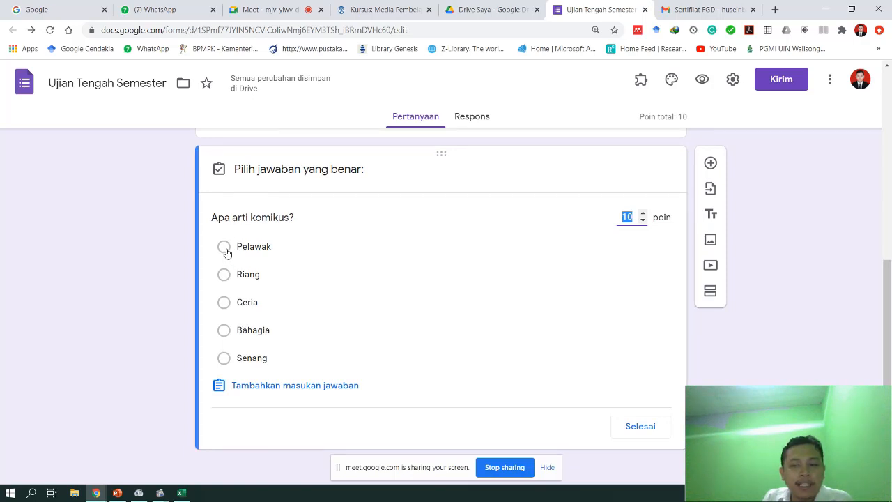
{"action": "left_click", "coordinate": [225, 250]}
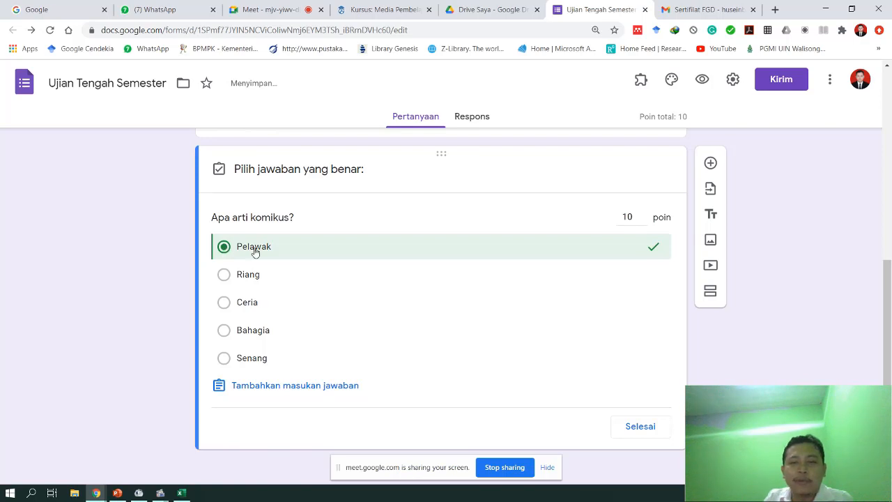
{"action": "left_click", "coordinate": [630, 217]}
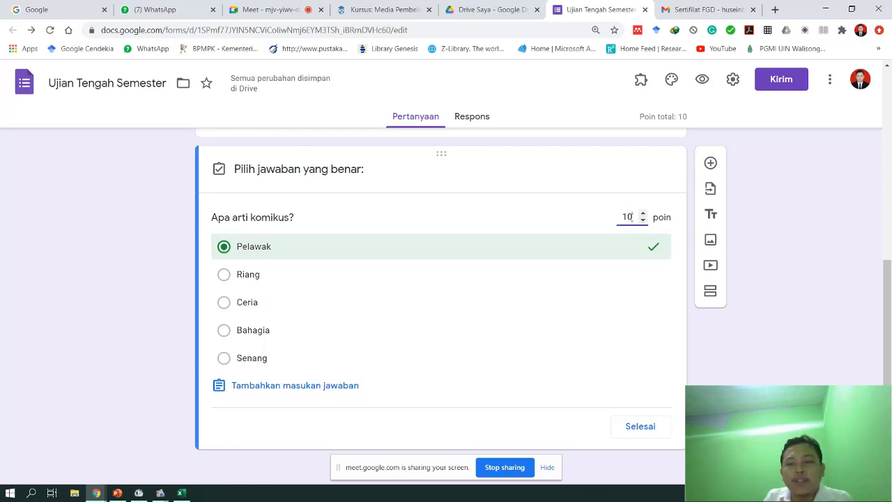
{"action": "left_click_drag", "start_coordinate": [629, 218], "coordinate": [622, 218]}
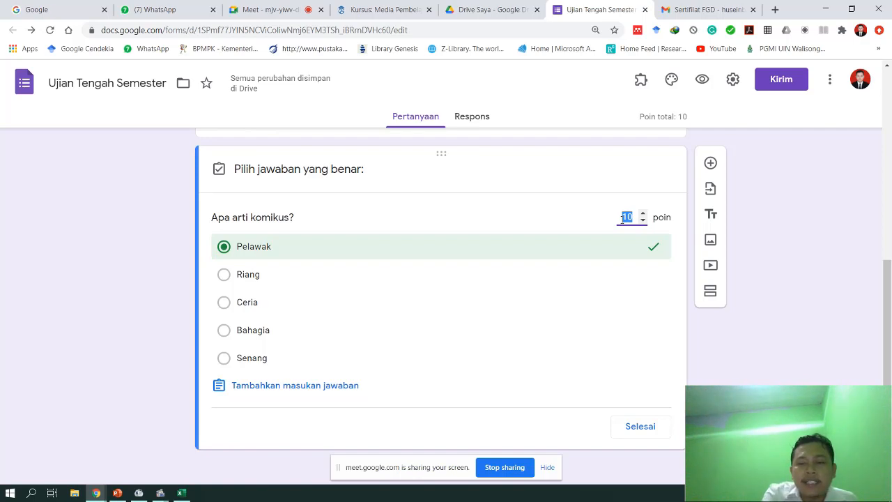
{"action": "type", "text": "50"}
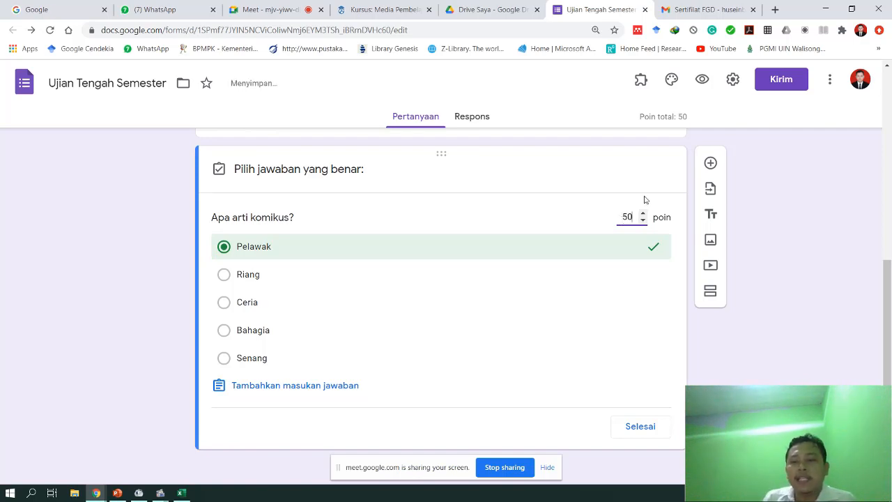
{"action": "left_click", "coordinate": [635, 436]}
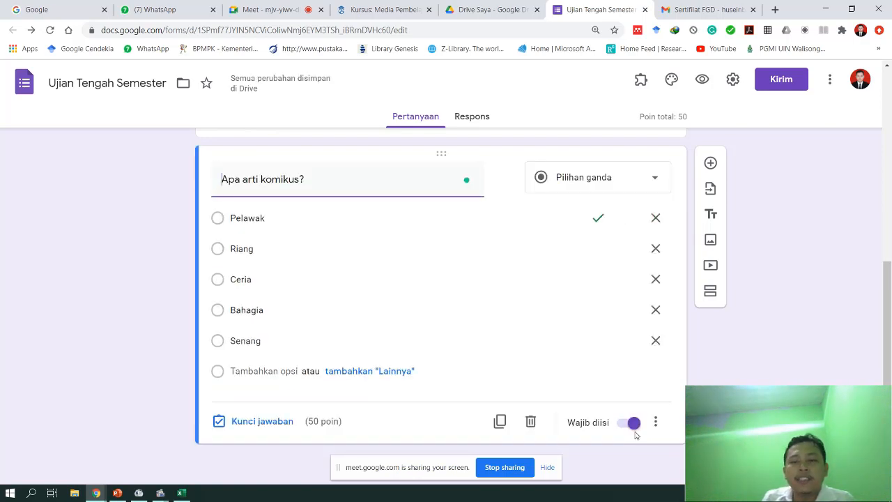
- Add the question 'Apa yang dimaksuid dengan panel di dalam komik?' with first option 'Kotak tempat ilustrasi'
{"action": "left_click", "coordinate": [711, 165]}
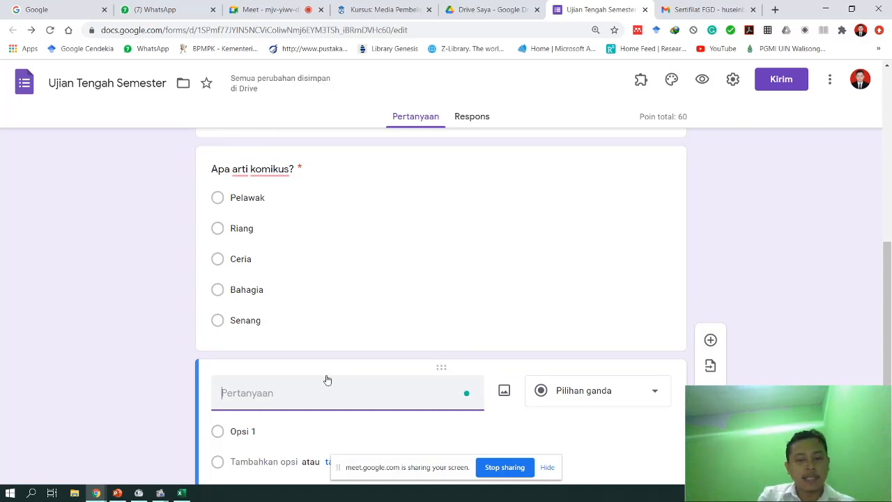
{"action": "type", "text": "Apa yang"}
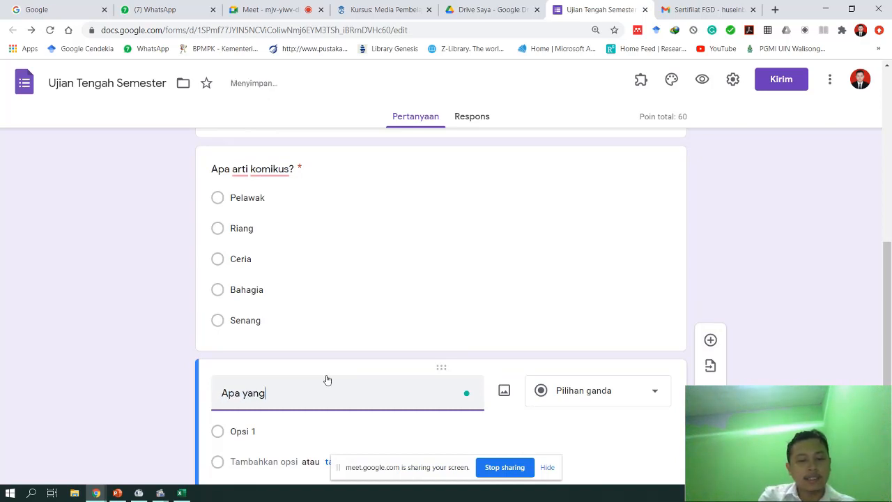
{"action": "type", "text": " dimaksuid dengan "}
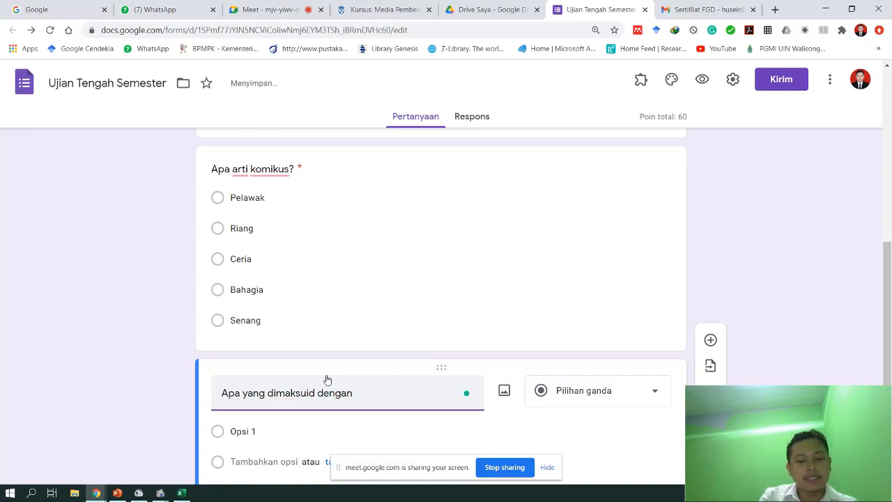
{"action": "type", "text": "panel di d"}
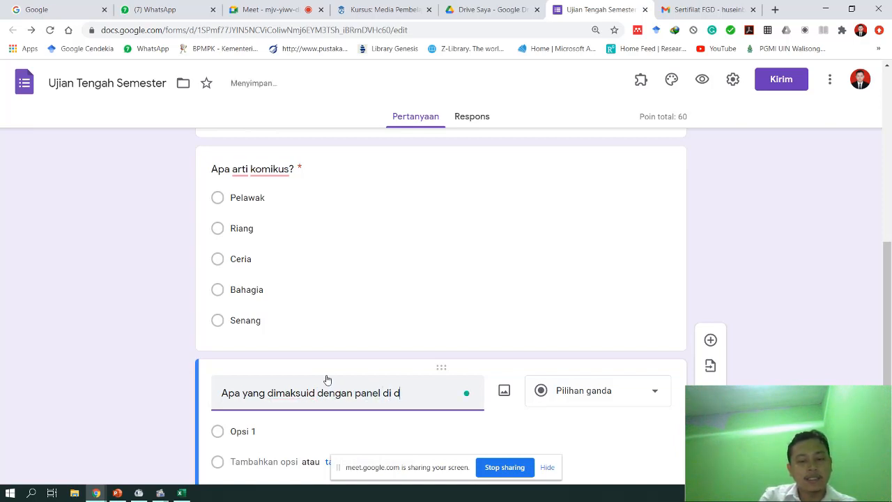
{"action": "type", "text": "alam komik?"}
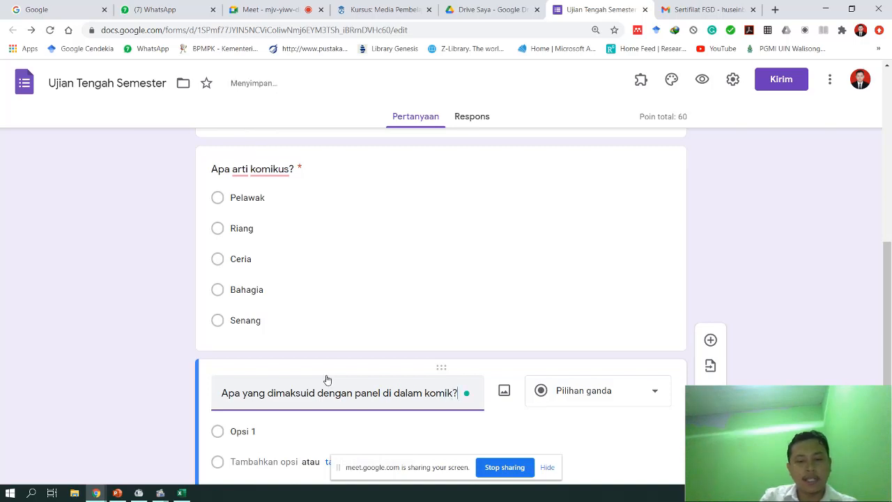
{"action": "scroll", "coordinate": [424, 423], "scroll_direction": "down", "scroll_amount": 1}
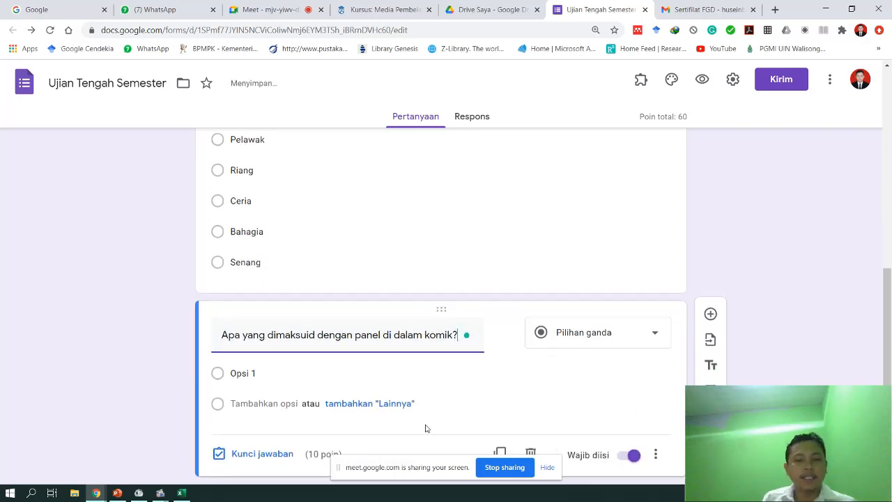
{"action": "left_click", "coordinate": [315, 374]}
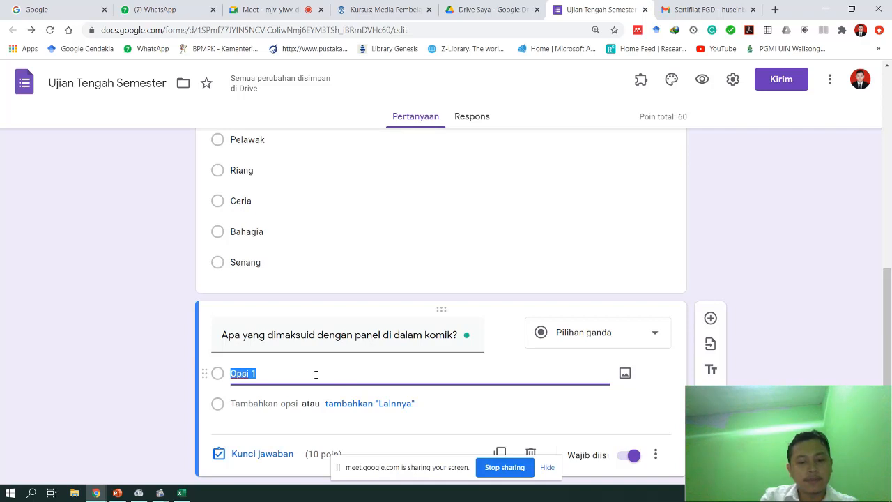
{"action": "type", "text": "Kota"}
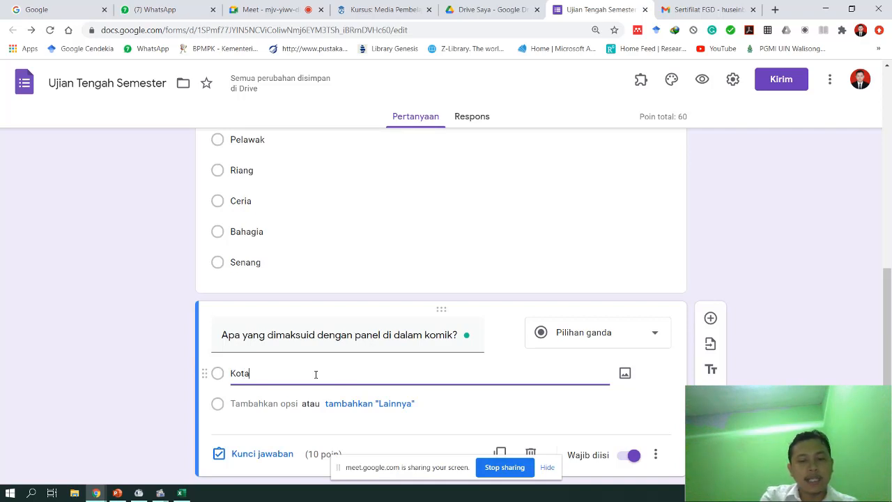
{"action": "type", "text": "k yang"}
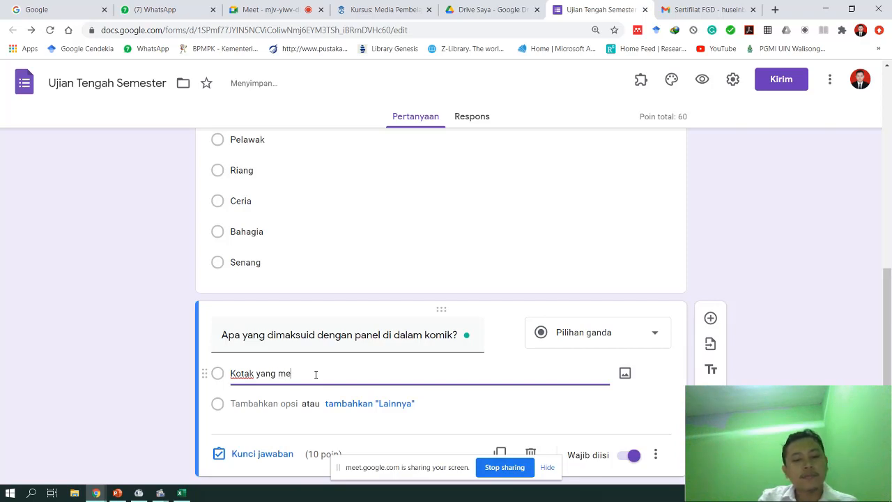
{"action": "type", "text": " me"}
{"action": "key", "text": "ctrl+shift+Left"}
{"action": "key", "text": "ctrl+shift+Left"}
{"action": "type", "text": "te"}
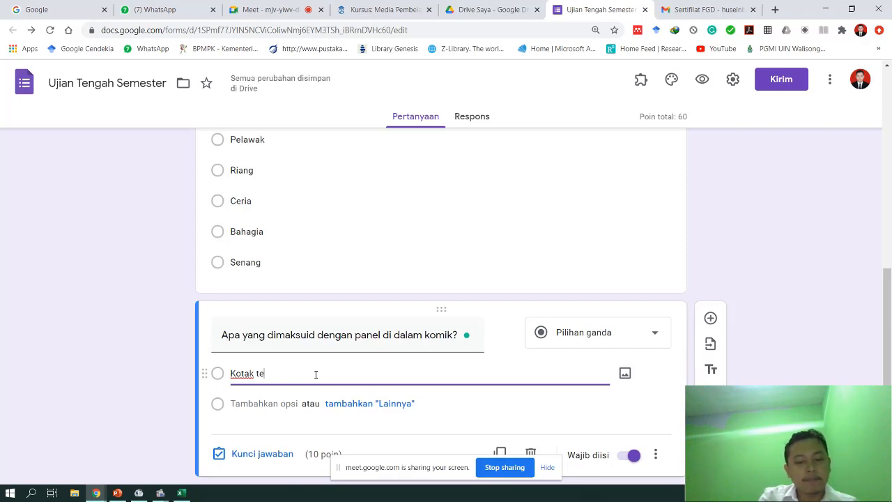
{"action": "type", "text": "mpat ilust"}
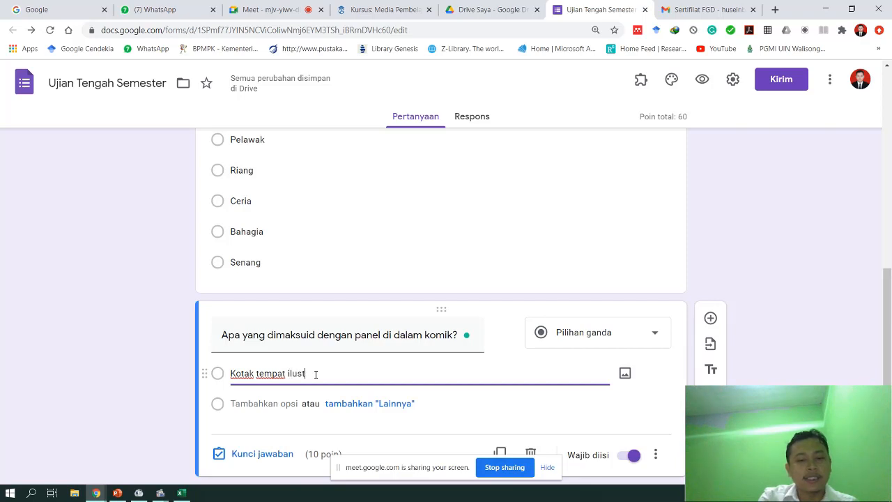
{"action": "type", "text": "rasi"}
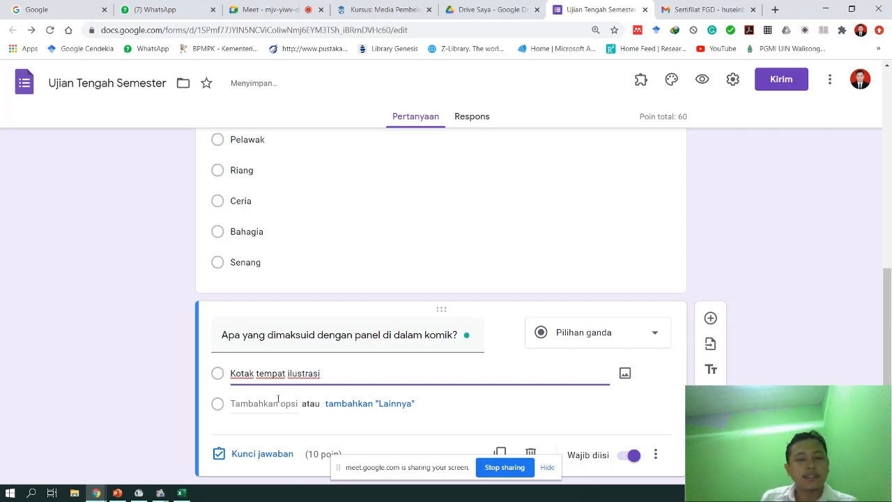
- Add the options Tempat dialog, Batas garis pinggir and Gambar ilustrasi
{"action": "left_click", "coordinate": [276, 403]}
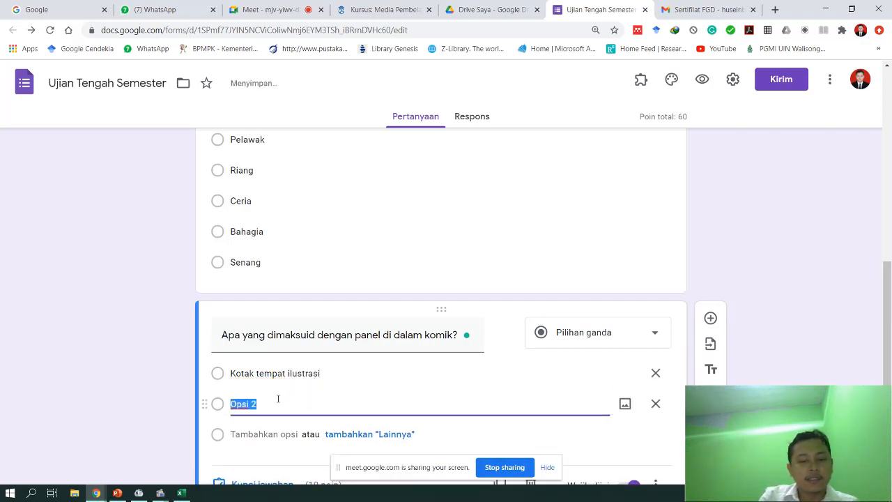
{"action": "type", "text": "Tempat dialog"}
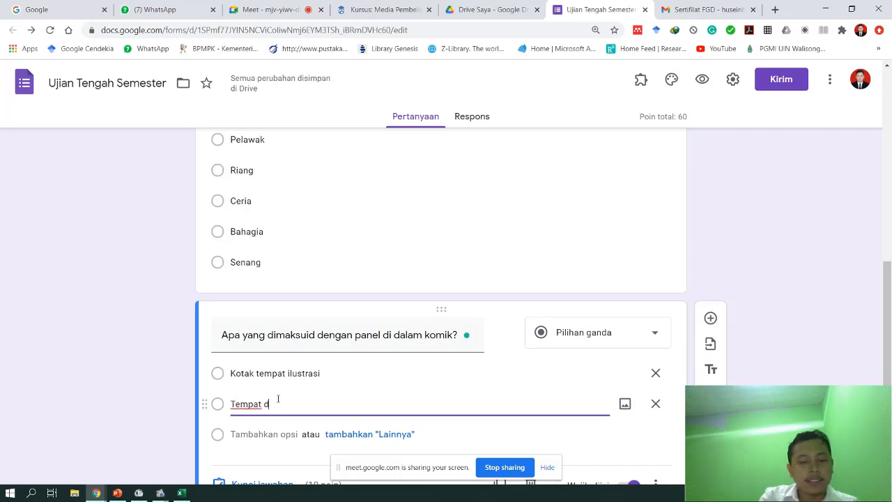
{"action": "left_click", "coordinate": [275, 434]}
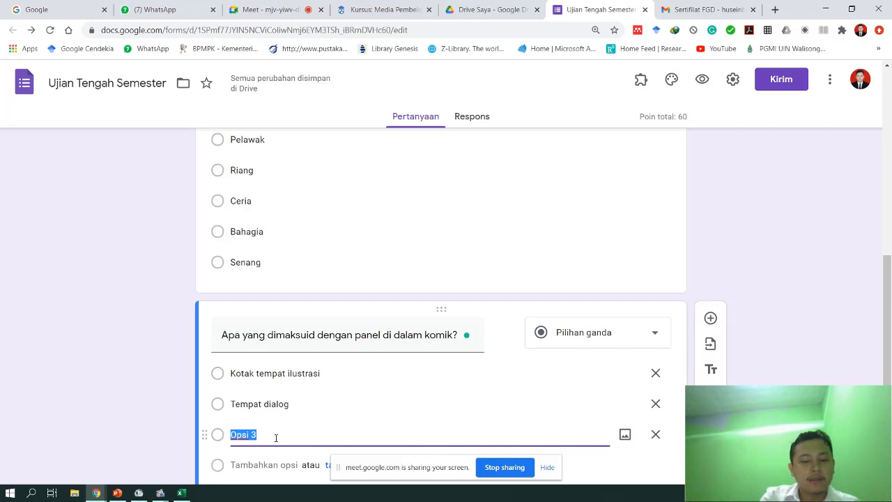
{"action": "type", "text": "Batas garis"}
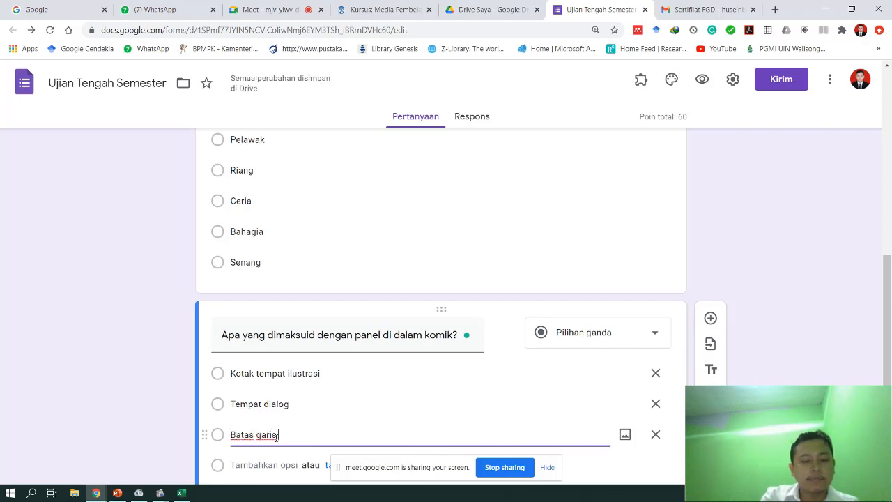
{"action": "type", "text": " pinggir"}
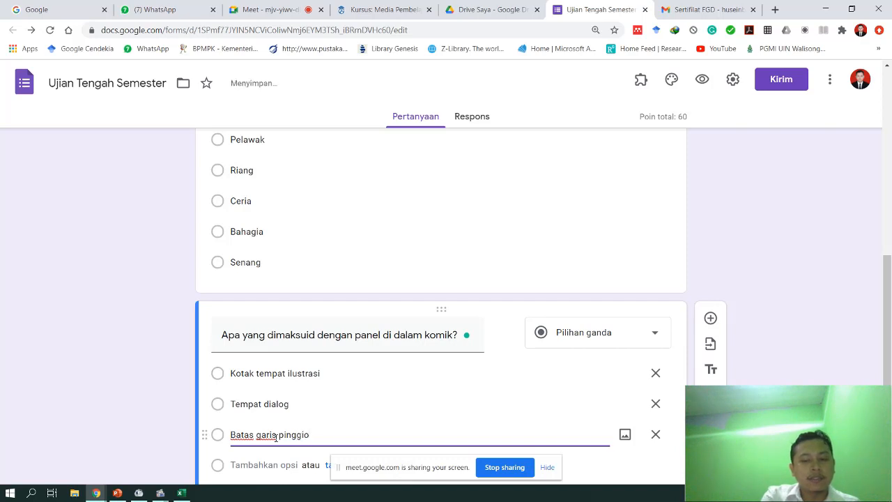
{"action": "scroll", "coordinate": [257, 446], "scroll_direction": "down", "scroll_amount": 1}
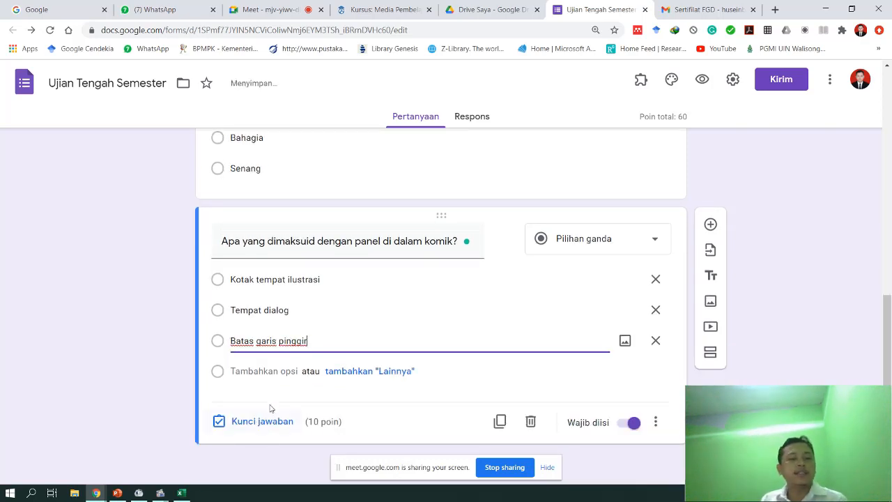
{"action": "left_click", "coordinate": [251, 371]}
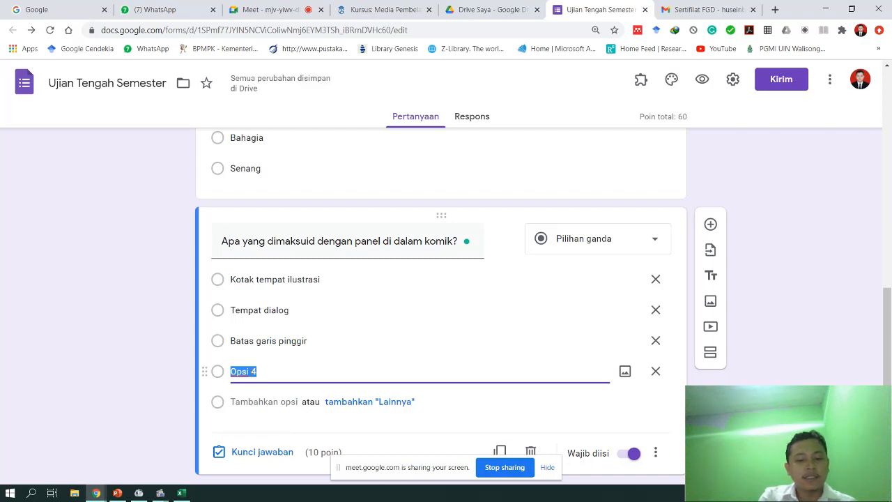
{"action": "type", "text": "Gambar ilustrasi"}
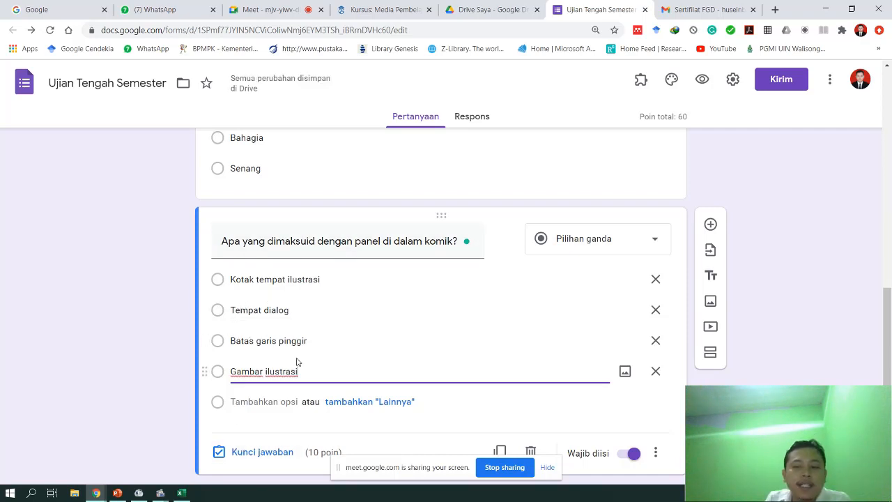
{"action": "scroll", "coordinate": [295, 365], "scroll_direction": "down", "scroll_amount": 1}
- Key Kotak tempat ilustrasi as the correct panel answer, worth 50 points
{"action": "left_click", "coordinate": [240, 421]}
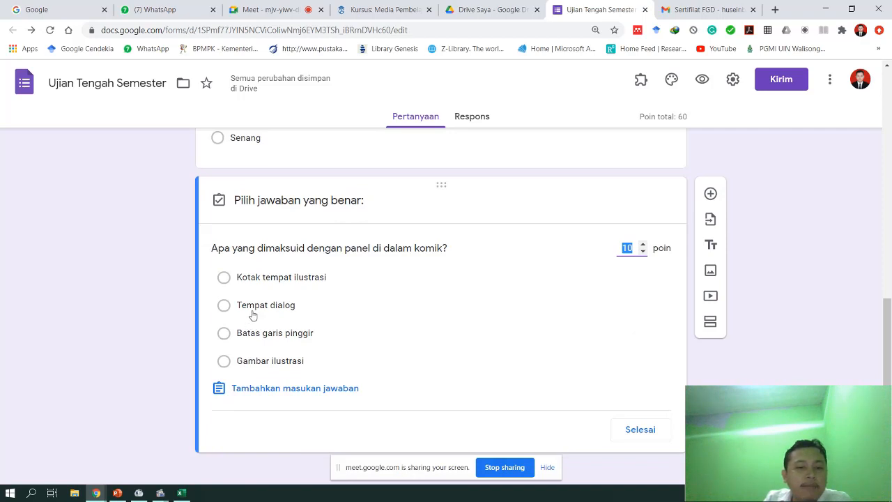
{"action": "left_click", "coordinate": [224, 278]}
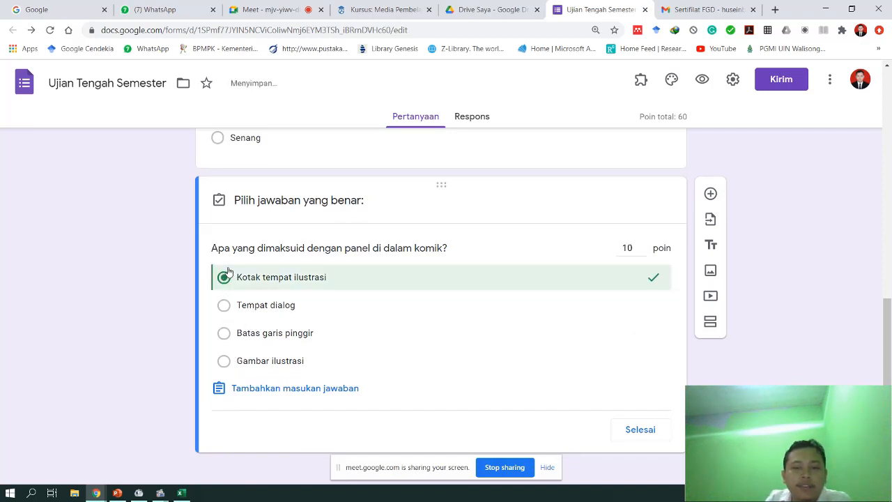
{"action": "double_click", "coordinate": [630, 247]}
{"action": "left_click", "coordinate": [630, 247]}
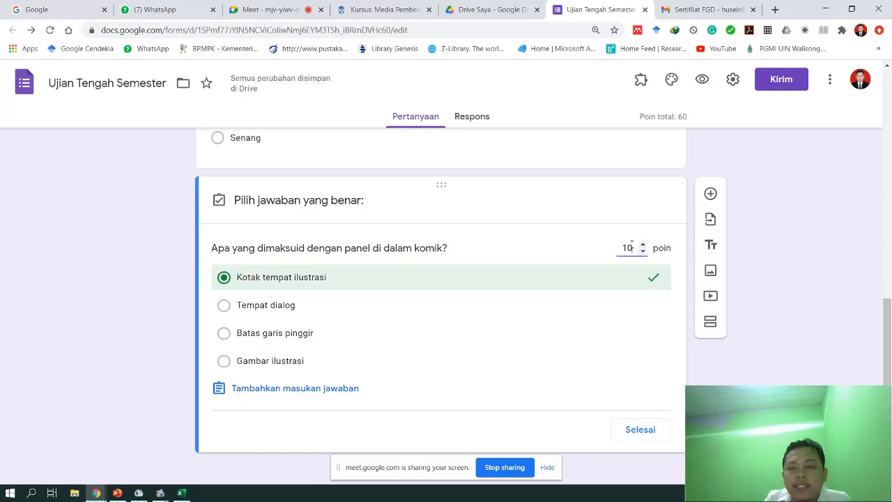
{"action": "left_click_drag", "start_coordinate": [633, 248], "coordinate": [587, 244]}
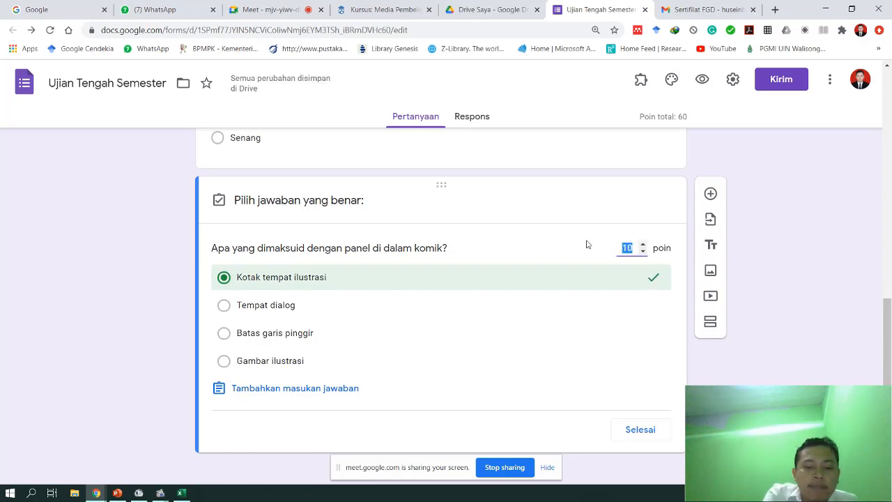
{"action": "type", "text": "50"}
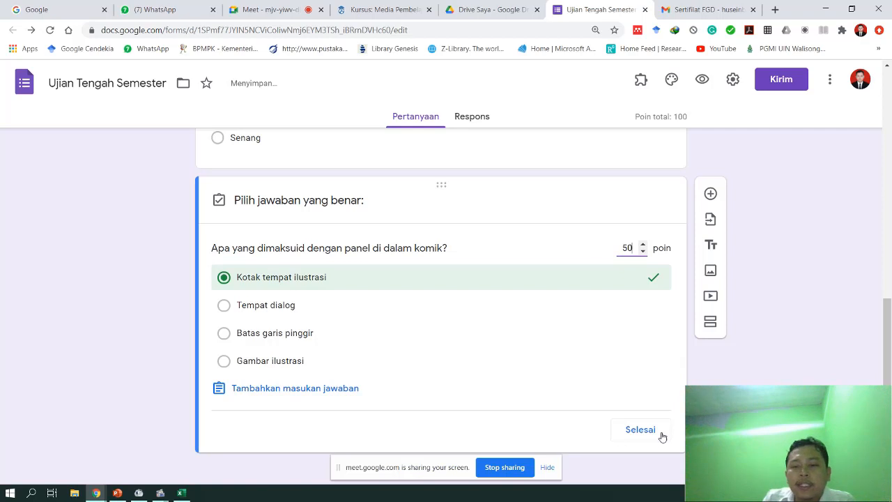
{"action": "left_click", "coordinate": [640, 432]}
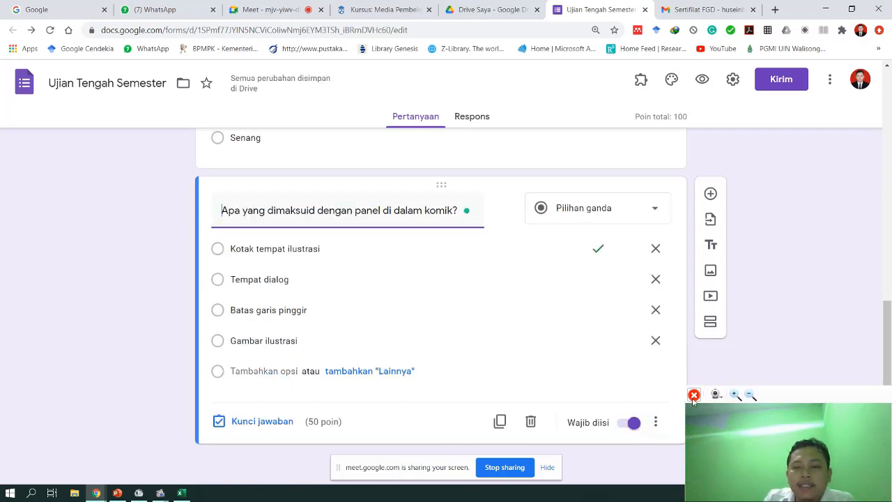
- Check the quiz's 100-point total at the top of the form
{"action": "scroll", "coordinate": [790, 325], "scroll_direction": "up", "scroll_amount": 5}
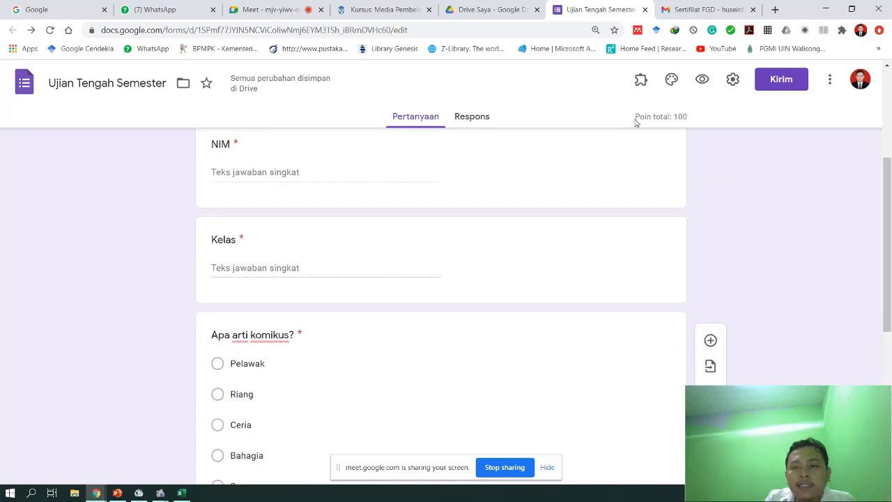
{"action": "left_click_drag", "start_coordinate": [636, 118], "coordinate": [686, 117]}
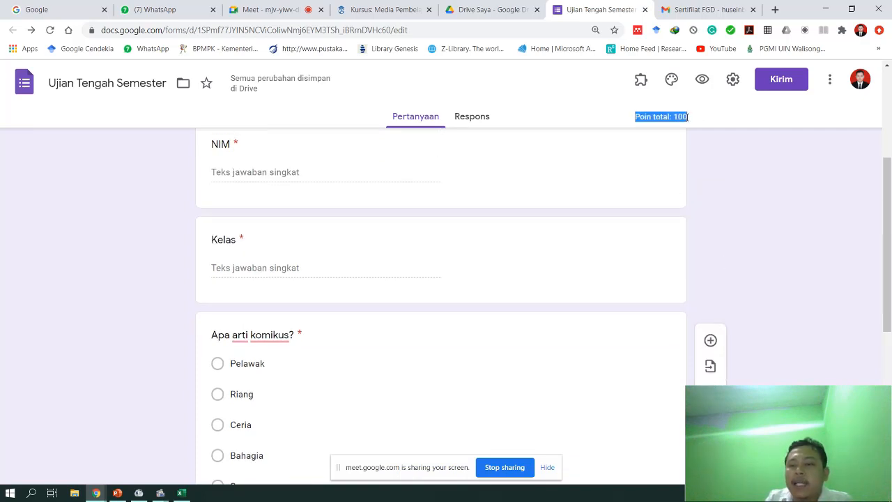
{"action": "left_click", "coordinate": [741, 187]}
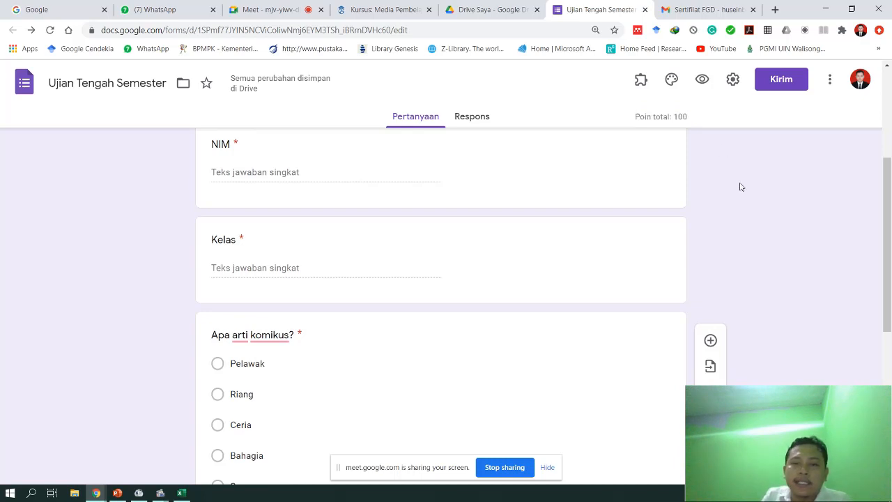
{"action": "scroll", "coordinate": [743, 206], "scroll_direction": "down", "scroll_amount": 5}
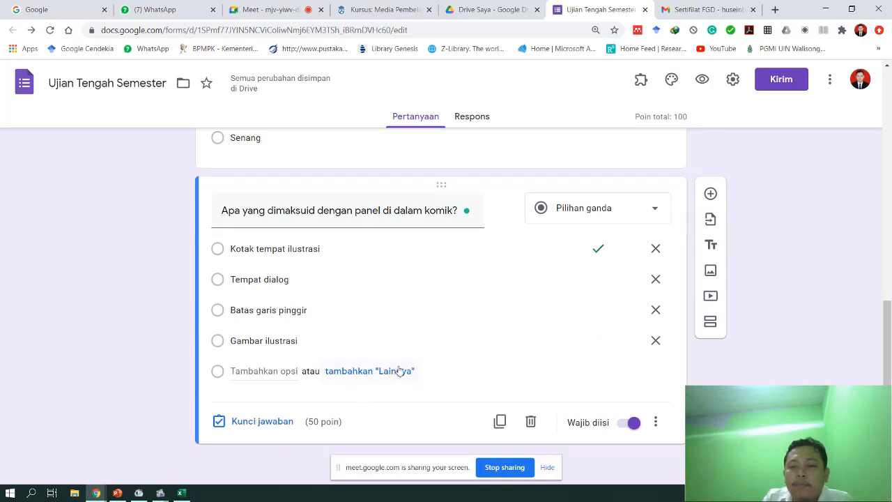
- Keep the panel question multiple choice at 30 points and add a blank question below
{"action": "left_click", "coordinate": [668, 209]}
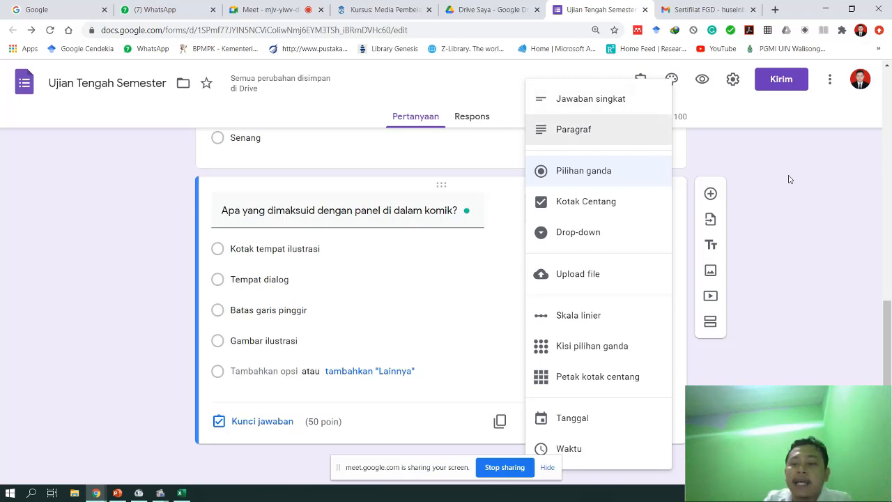
{"action": "left_click", "coordinate": [788, 211]}
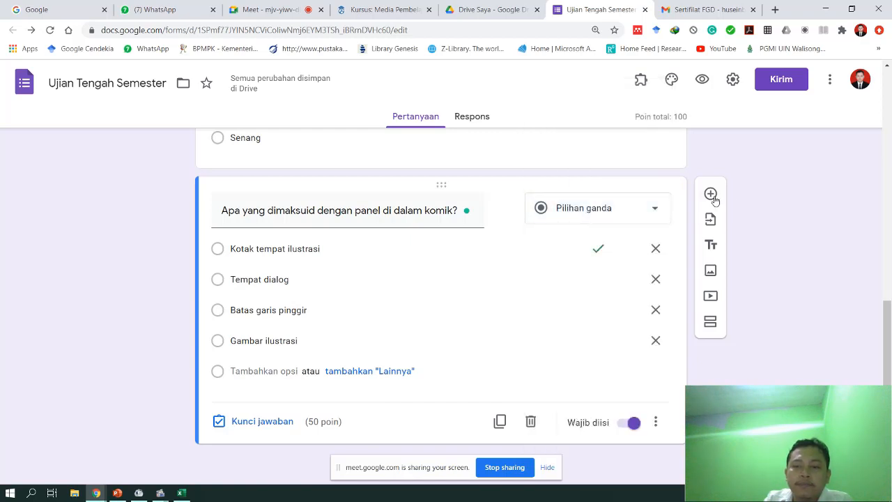
{"action": "left_click", "coordinate": [244, 423]}
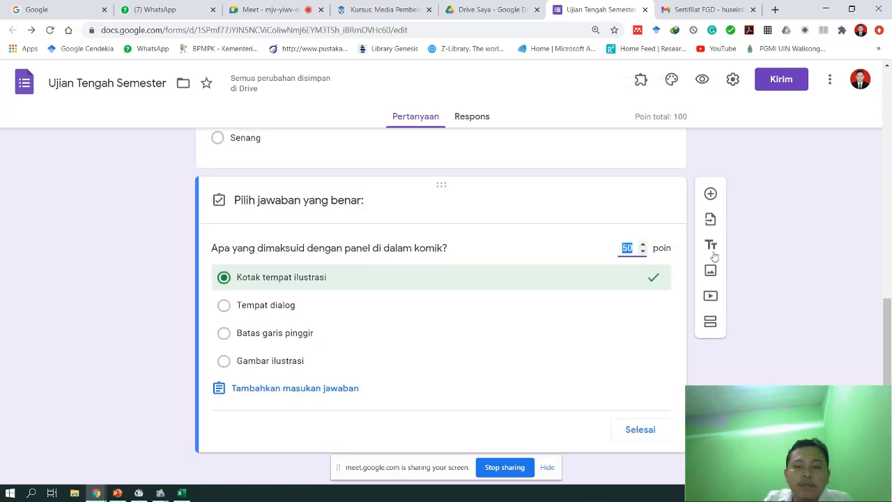
{"action": "type", "text": "30"}
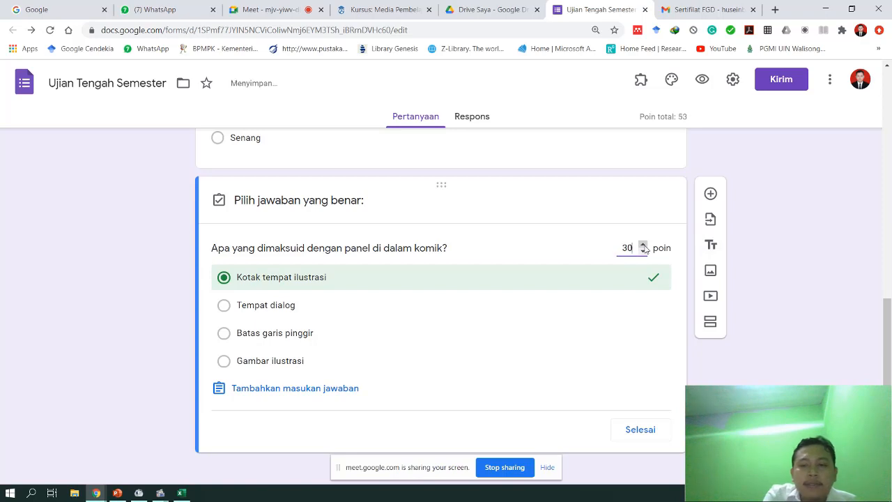
{"action": "left_click", "coordinate": [641, 430]}
{"action": "left_click", "coordinate": [711, 194]}
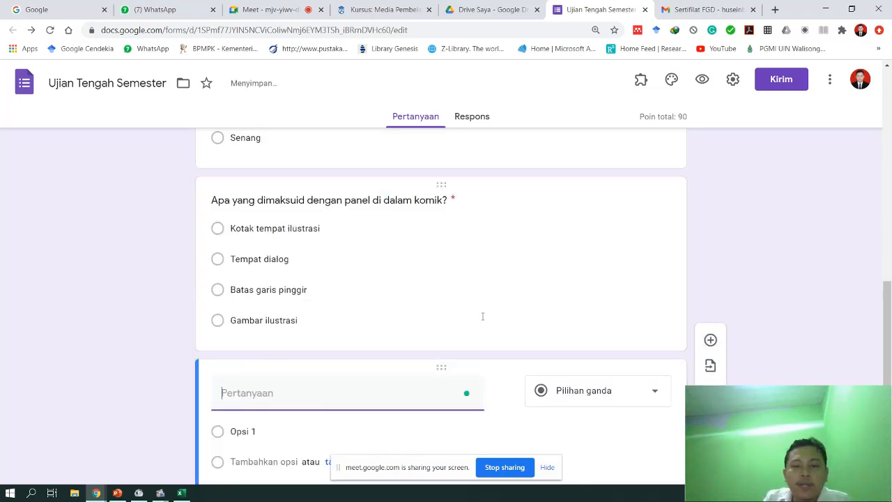
- Make the new question a Paragraf question: 'Jelaskan tiga manfaat penggunaan komik di dalam proses pembelajaran!!!'
{"action": "left_click", "coordinate": [563, 390]}
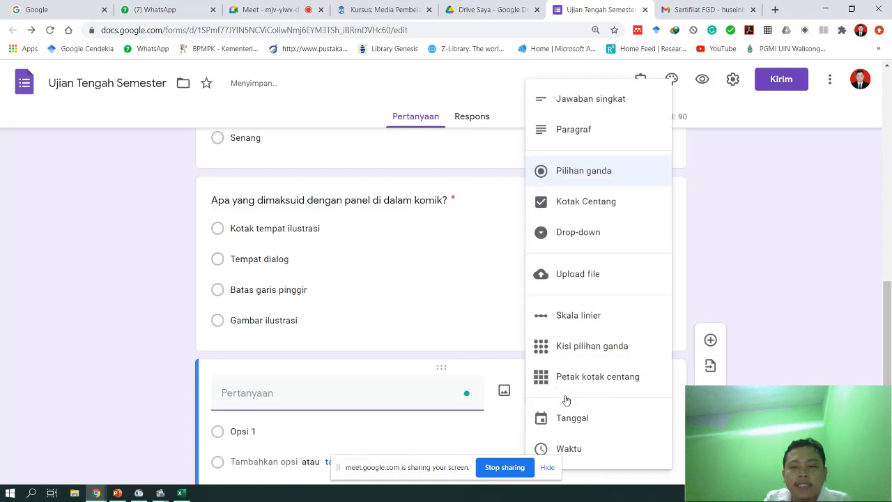
{"action": "left_click", "coordinate": [566, 131]}
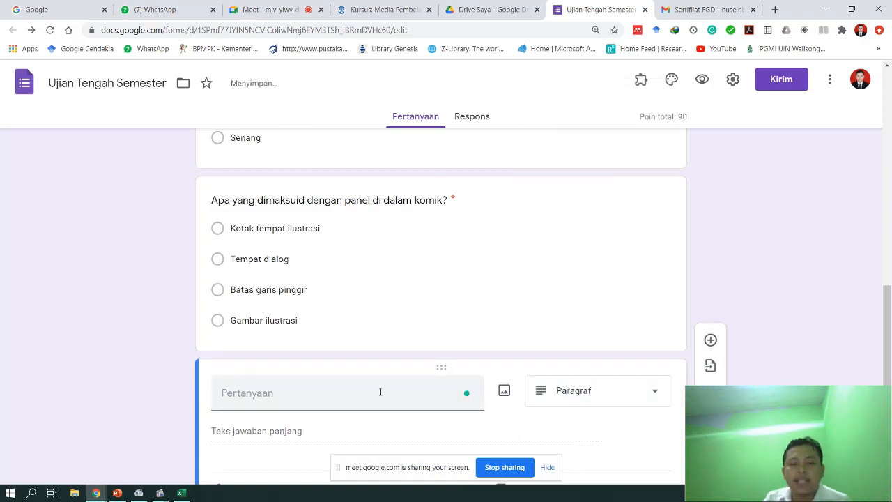
{"action": "left_click", "coordinate": [341, 334]}
{"action": "type", "text": "Jelaskan"}
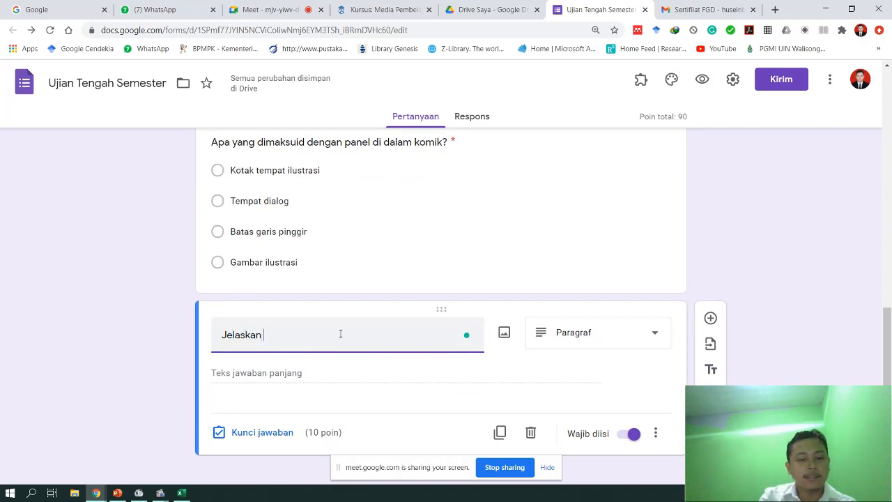
{"action": "type", "text": " tiga ma"}
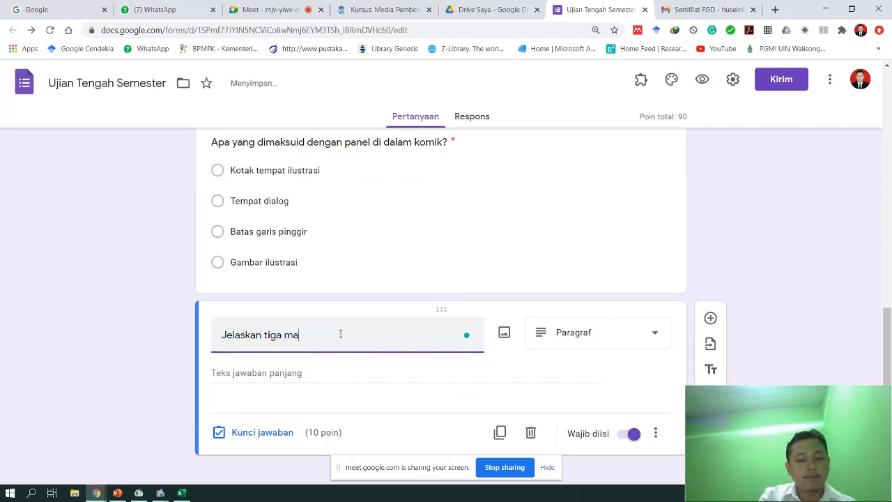
{"action": "type", "text": "nfaat penggu"}
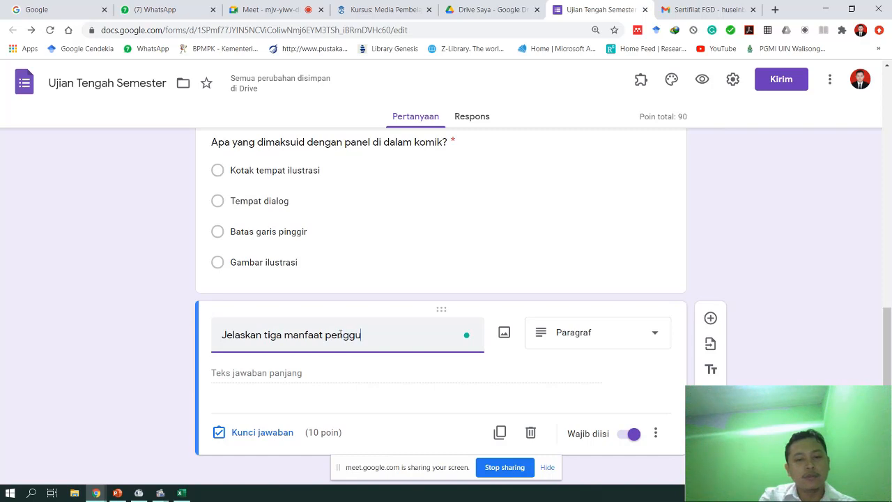
{"action": "type", "text": "naan komi"}
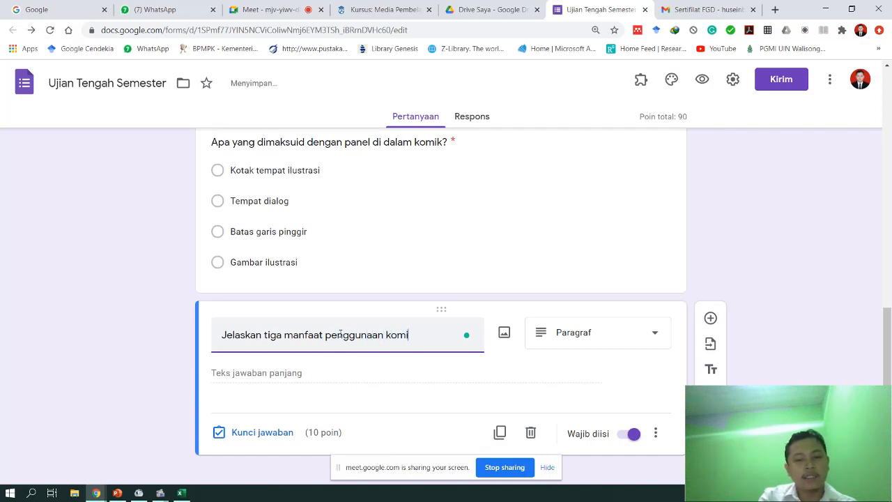
{"action": "type", "text": "k di dalam pembelajaran"}
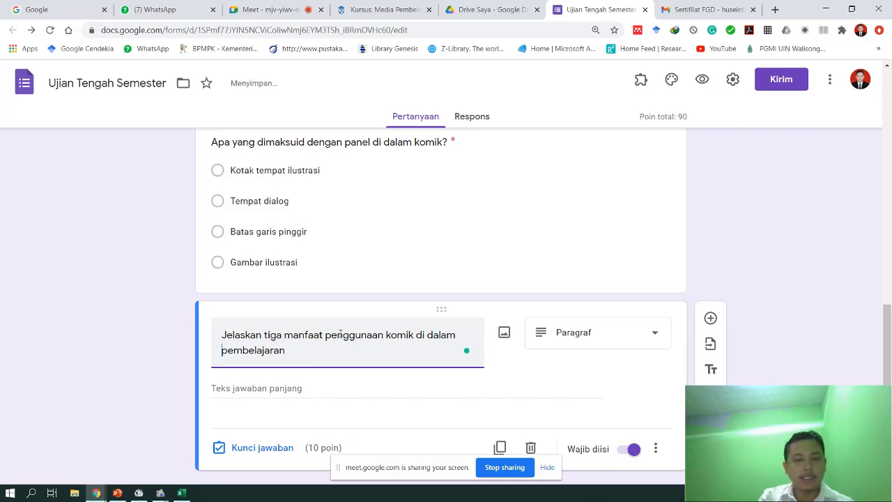
{"action": "type", "text": "proe"}
{"action": "key", "text": "BackSpace"}
{"action": "type", "text": "ses"}
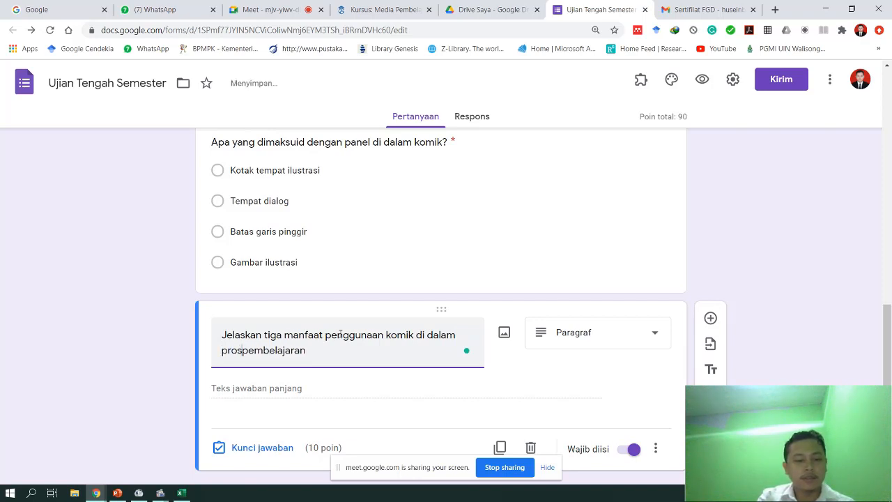
{"action": "key", "text": "End"}
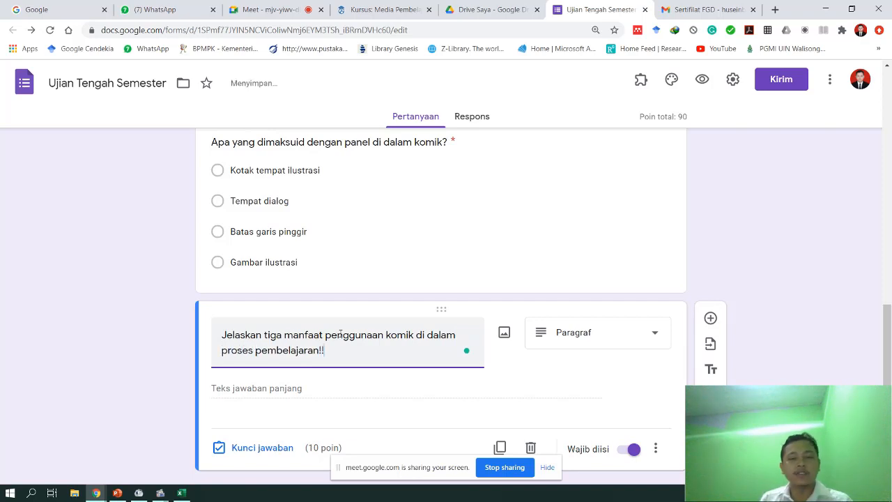
{"action": "scroll", "coordinate": [341, 336], "scroll_direction": "down", "scroll_amount": 1}
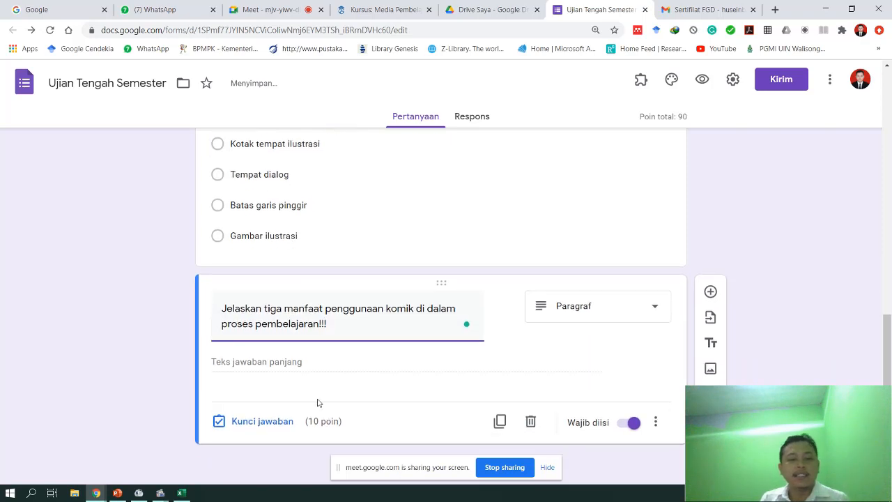
- Give the paragraph question 20 points in its answer key, bringing the total to 100
{"action": "left_click", "coordinate": [251, 422]}
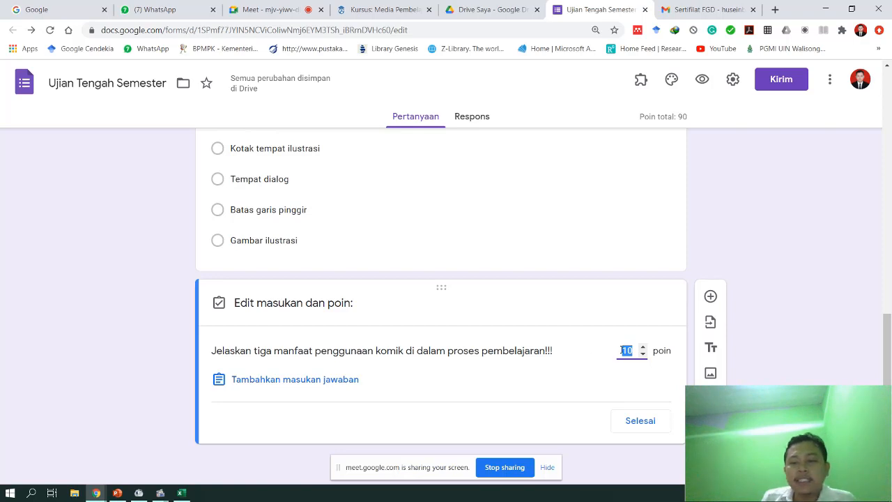
{"action": "type", "text": "20"}
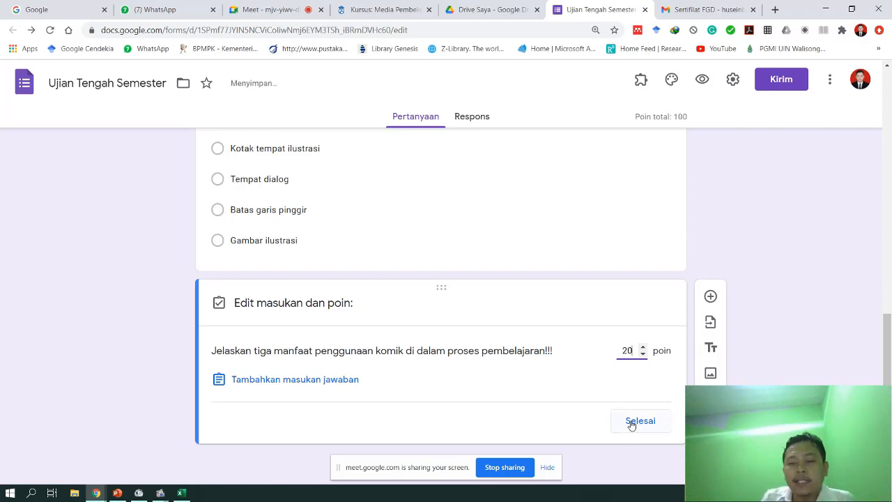
{"action": "left_click", "coordinate": [630, 422]}
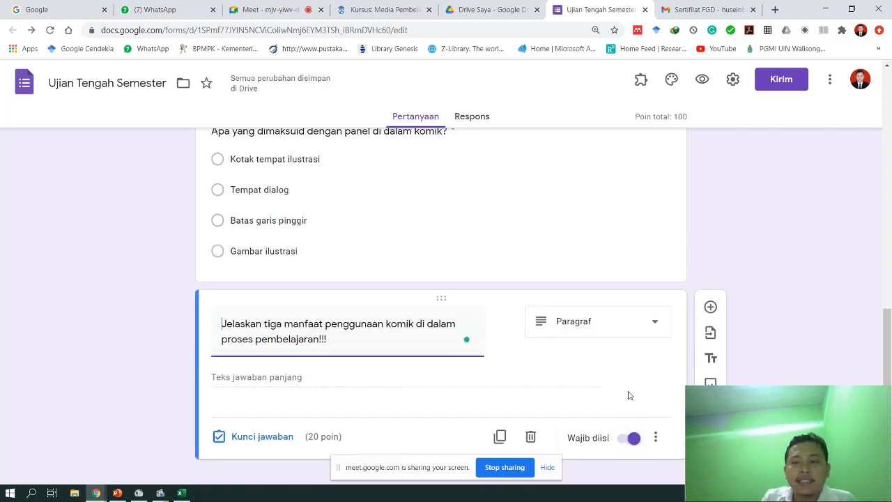
{"action": "scroll", "coordinate": [628, 395], "scroll_direction": "up", "scroll_amount": 1}
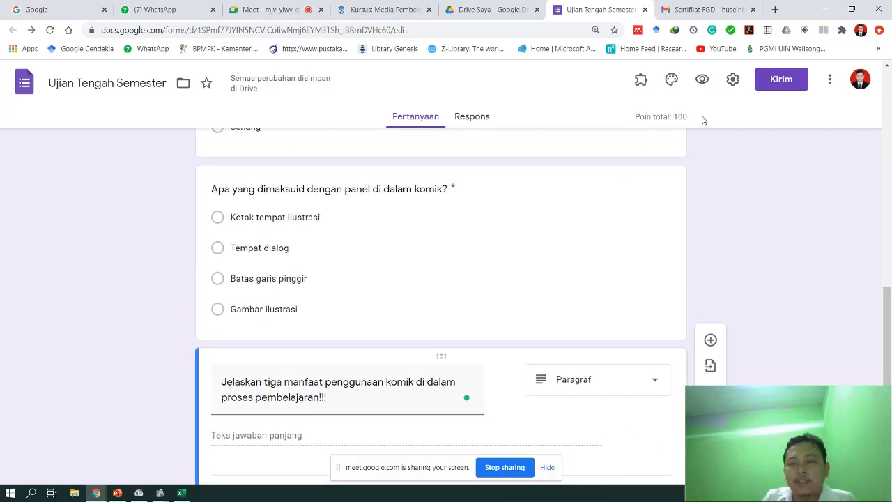
{"action": "left_click_drag", "start_coordinate": [693, 117], "coordinate": [635, 117]}
{"action": "scroll", "coordinate": [649, 317], "scroll_direction": "down", "scroll_amount": 2}
{"action": "scroll", "coordinate": [614, 375], "scroll_direction": "up", "scroll_amount": 2}
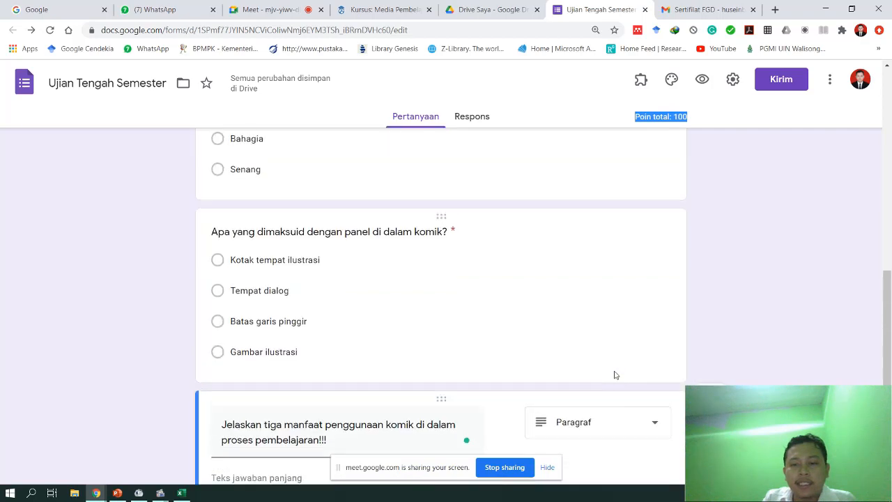
{"action": "scroll", "coordinate": [615, 375], "scroll_direction": "down", "scroll_amount": 2}
{"action": "scroll", "coordinate": [614, 372], "scroll_direction": "up", "scroll_amount": 3}
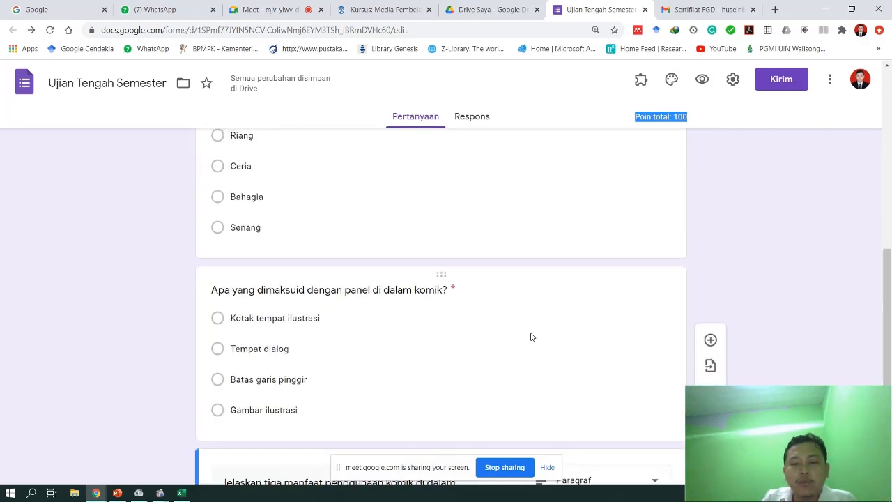
{"action": "scroll", "coordinate": [424, 316], "scroll_direction": "up", "scroll_amount": 1}
{"action": "scroll", "coordinate": [513, 337], "scroll_direction": "up", "scroll_amount": 3}
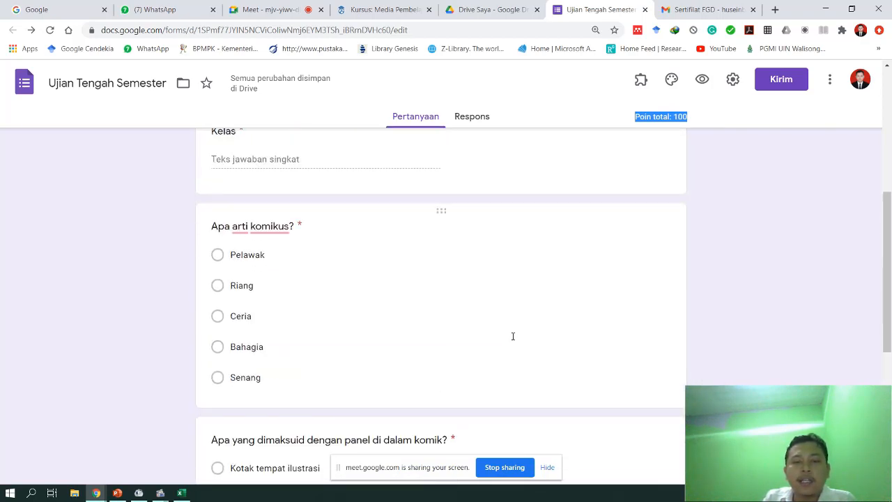
{"action": "left_click", "coordinate": [737, 249]}
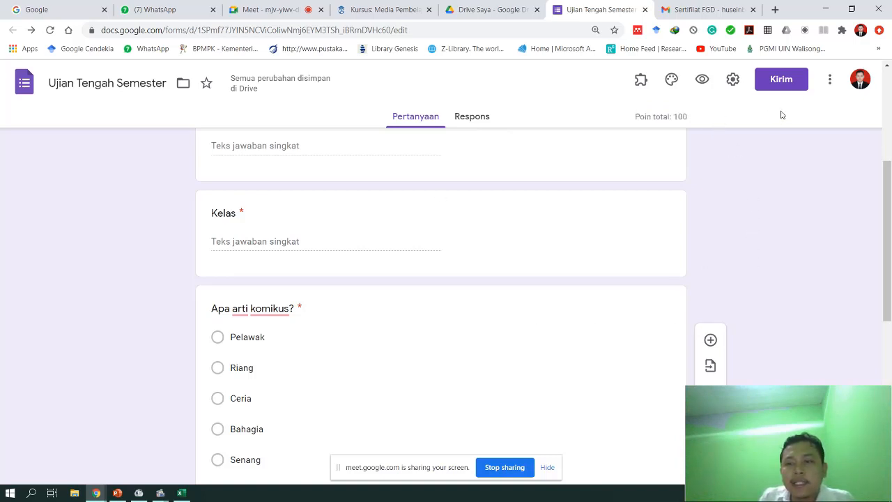
{"action": "scroll", "coordinate": [748, 210], "scroll_direction": "up", "scroll_amount": 4}
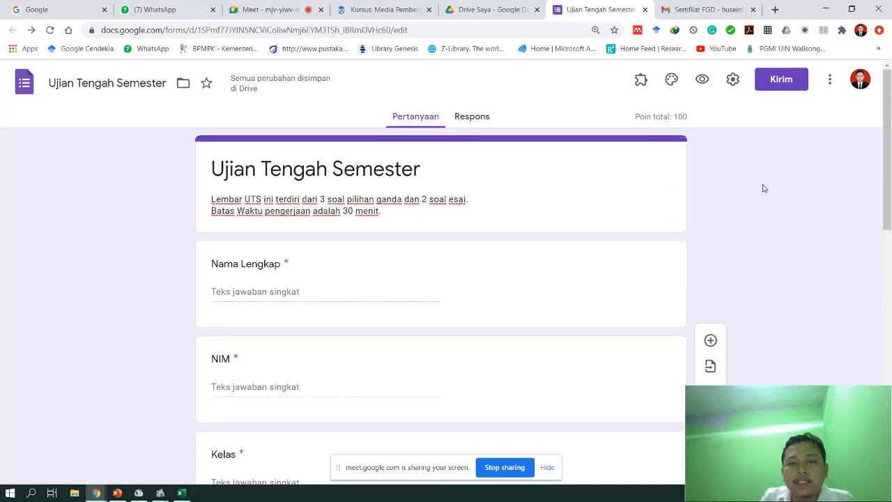
- Copy the quiz's shortened forms.gle link and paste it into a new browser tab
{"action": "left_click", "coordinate": [783, 84]}
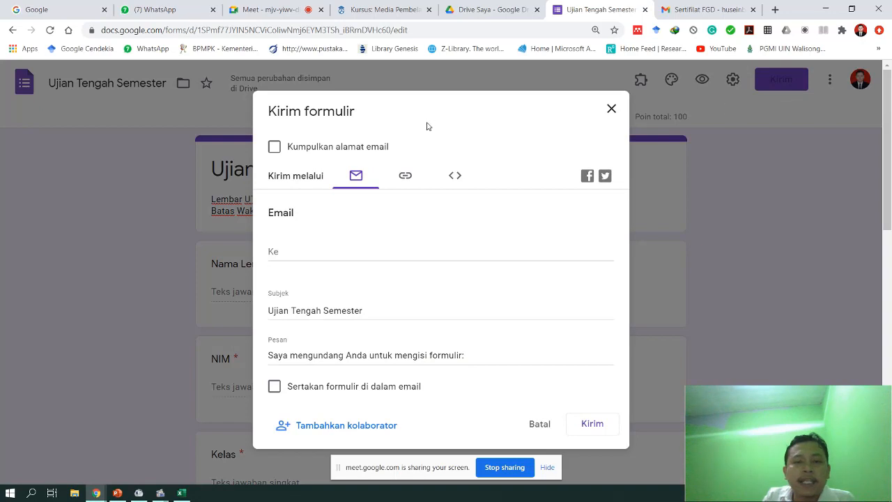
{"action": "left_click", "coordinate": [404, 175]}
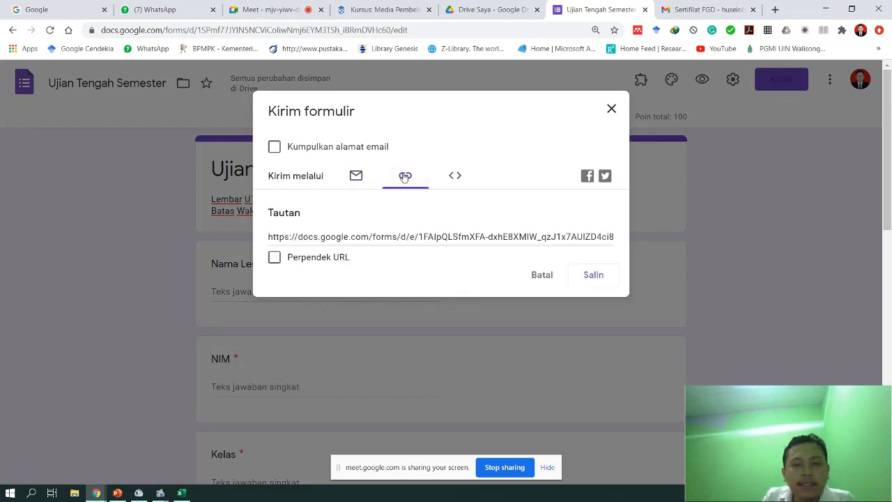
{"action": "left_click", "coordinate": [601, 277]}
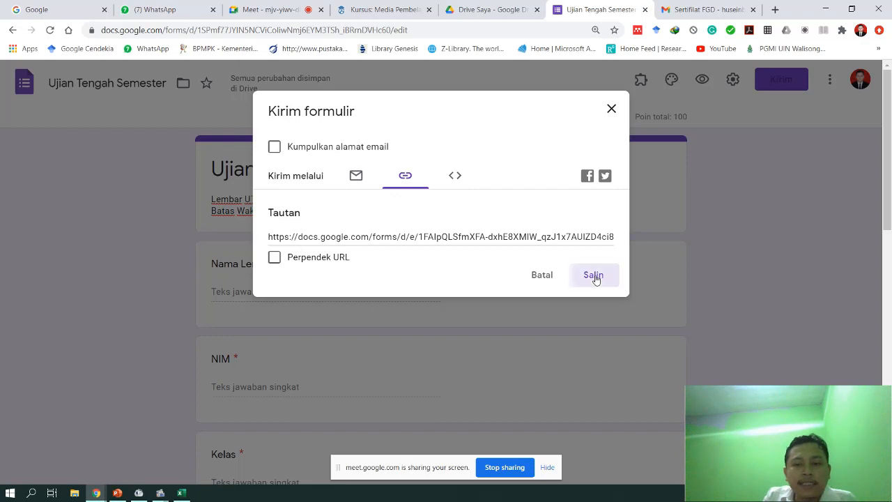
{"action": "left_click", "coordinate": [274, 258]}
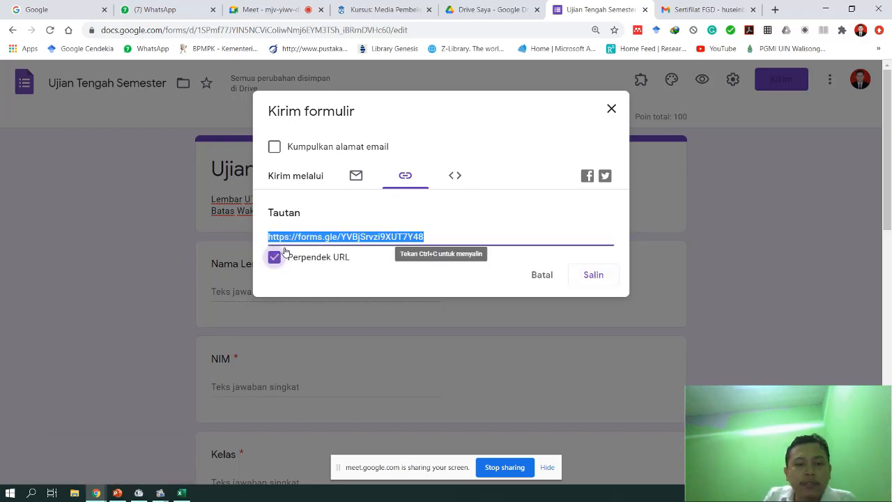
{"action": "left_click", "coordinate": [588, 278]}
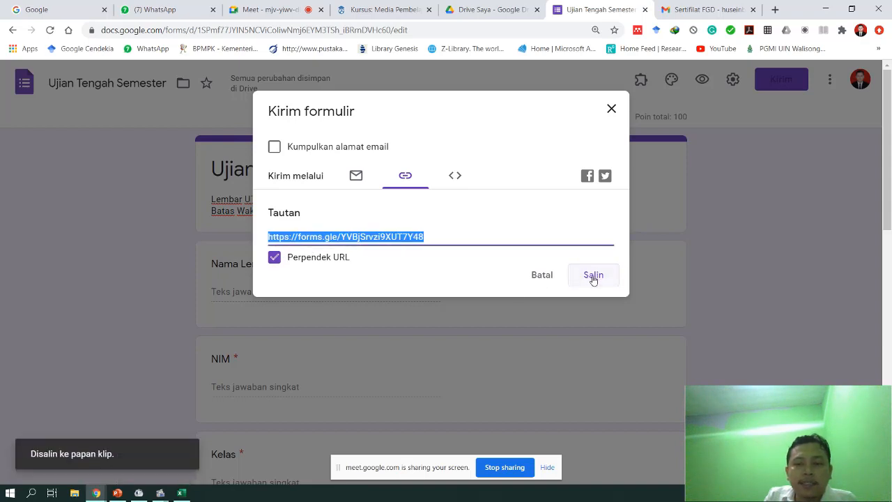
{"action": "left_click", "coordinate": [775, 9]}
{"action": "type", "text": "https://forms.gle/YVBjSrvzi9XUT7Y48"}
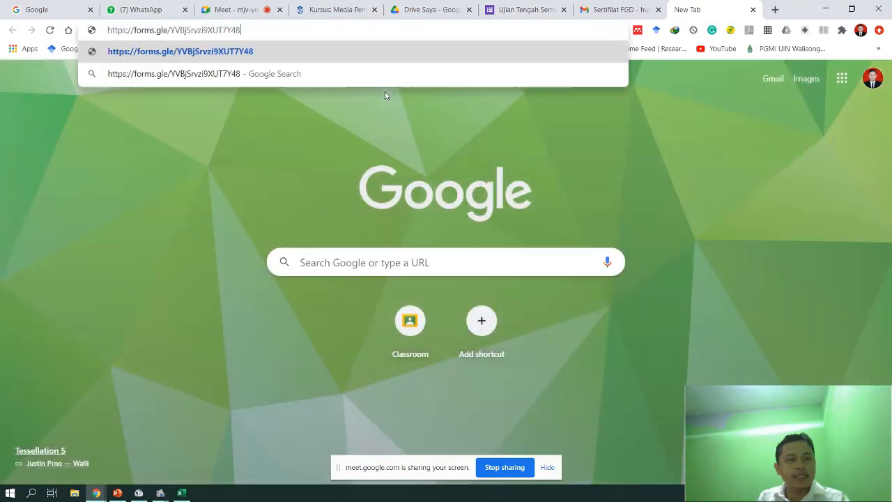
- Load the pasted link, then open the forms.gle quiz link posted in the WhatsApp class chat
{"action": "key", "text": "Return"}
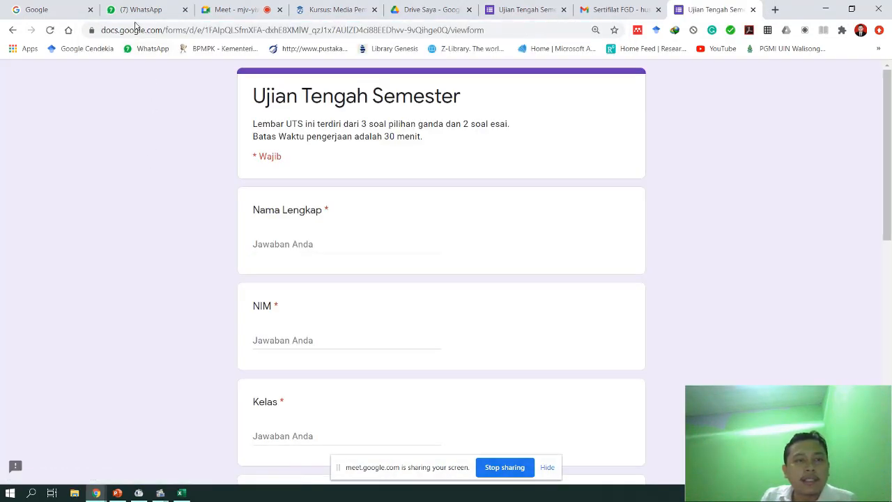
{"action": "left_click", "coordinate": [140, 10]}
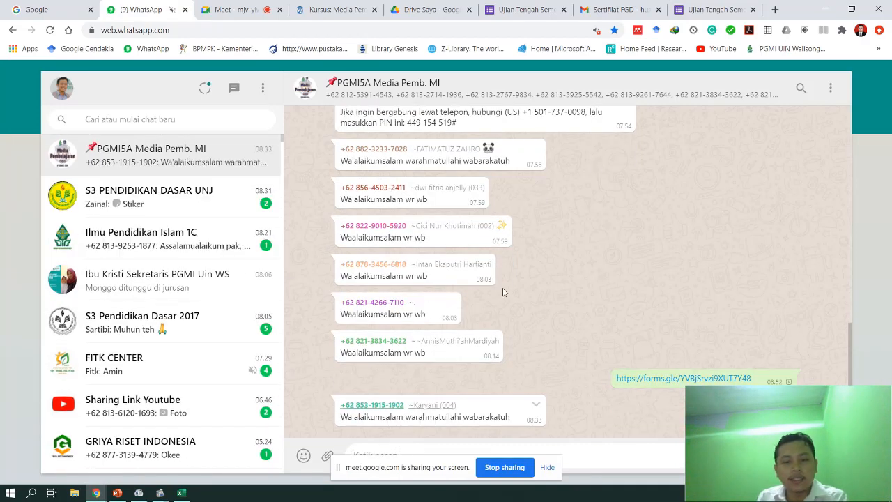
{"action": "left_click", "coordinate": [633, 379]}
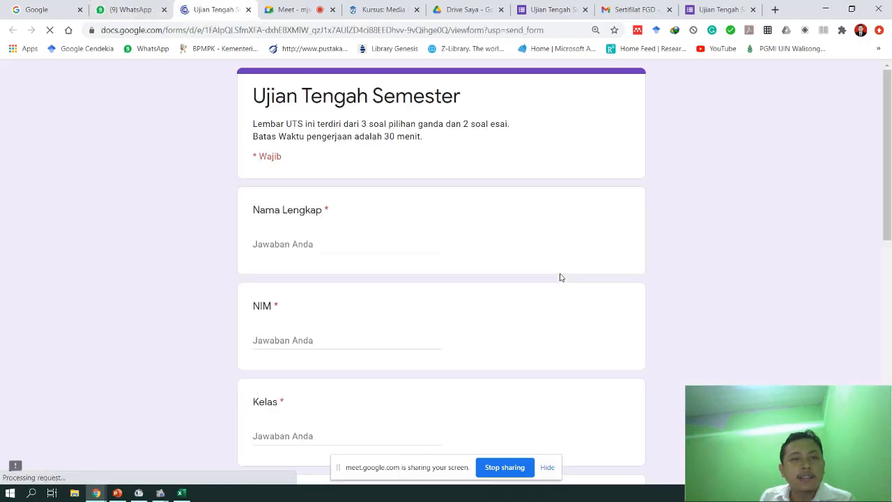
- Enter the student's full name in Nama Lengkap, their student number in NIM, and '5A' in Kelas
{"action": "left_click", "coordinate": [289, 239]}
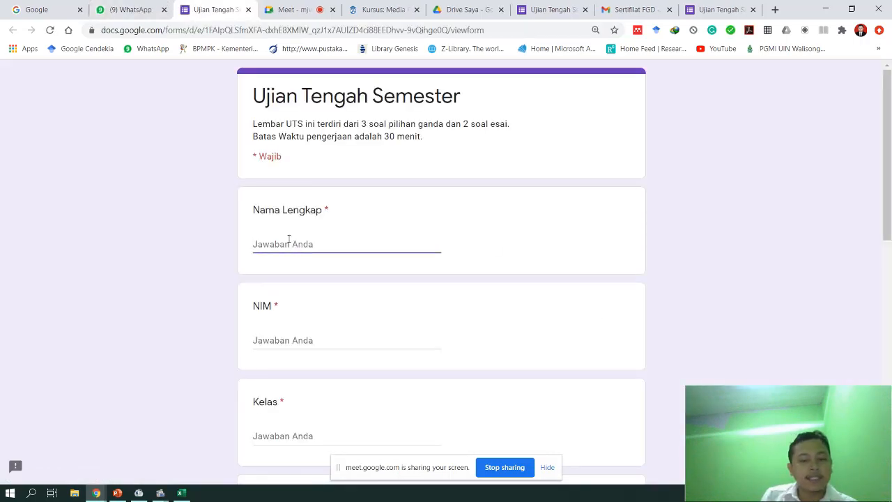
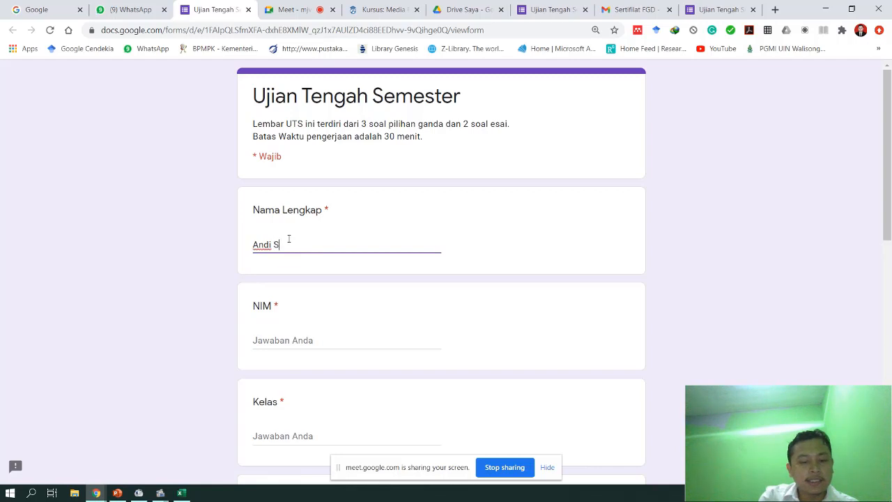
{"action": "left_click", "coordinate": [306, 333]}
{"action": "type", "text": "123455"}
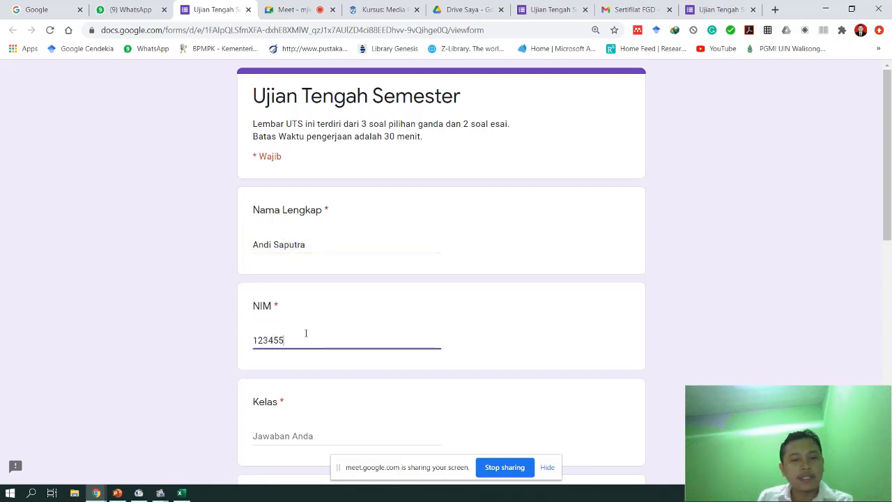
{"action": "scroll", "coordinate": [300, 369], "scroll_direction": "down", "scroll_amount": 2}
{"action": "left_click", "coordinate": [287, 380]}
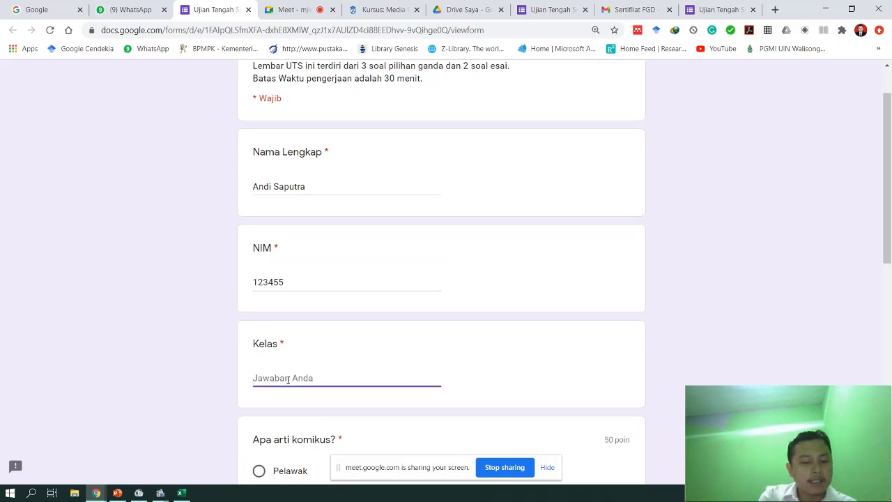
{"action": "type", "text": "5A"}
{"action": "scroll", "coordinate": [288, 380], "scroll_direction": "down", "scroll_amount": 3}
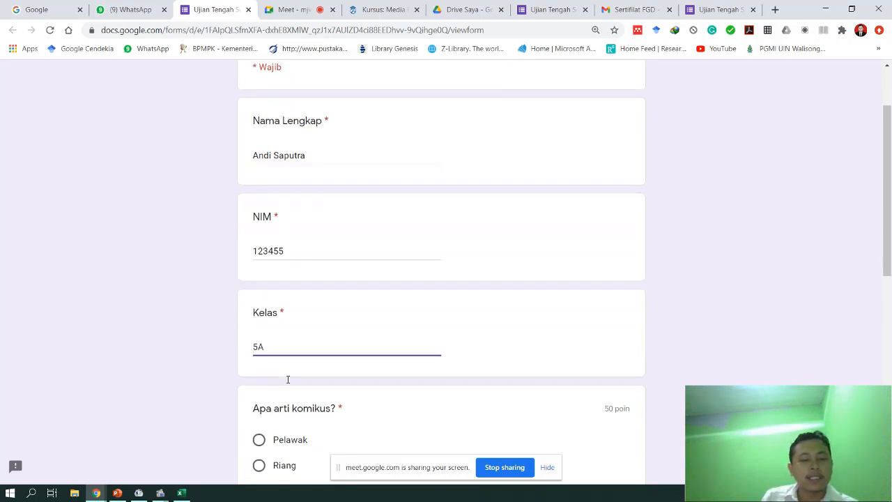
- Answer 'Apa arti komikus?' with Pelawak and the panel question with Kotak tempat ilustrasi
{"action": "left_click", "coordinate": [276, 297]}
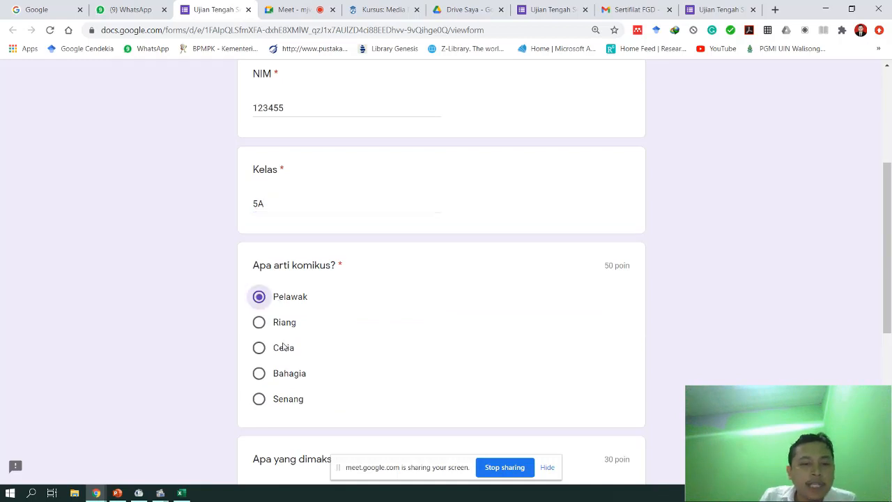
{"action": "scroll", "coordinate": [279, 314], "scroll_direction": "down", "scroll_amount": 2}
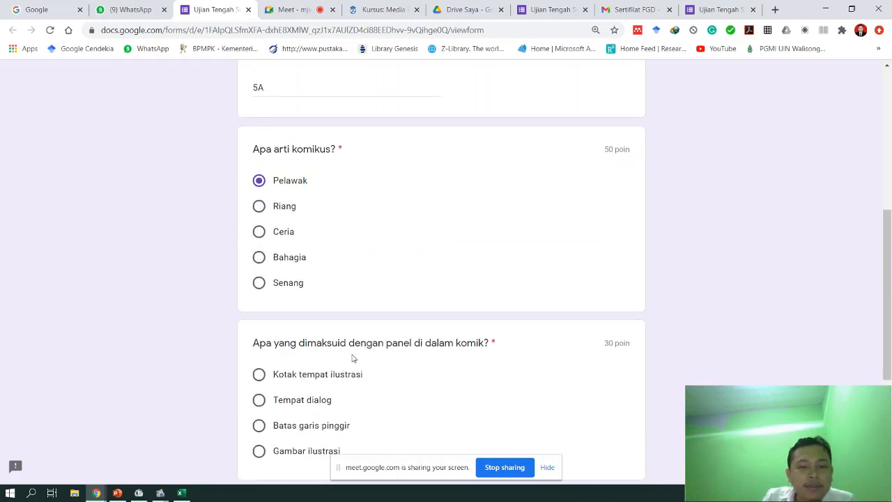
{"action": "scroll", "coordinate": [367, 346], "scroll_direction": "down", "scroll_amount": 1}
{"action": "left_click", "coordinate": [292, 316]}
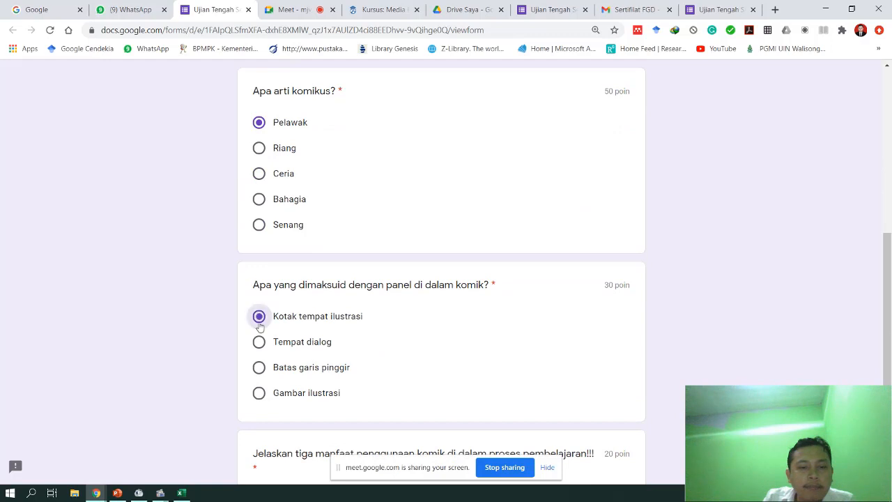
{"action": "scroll", "coordinate": [404, 388], "scroll_direction": "down", "scroll_amount": 3}
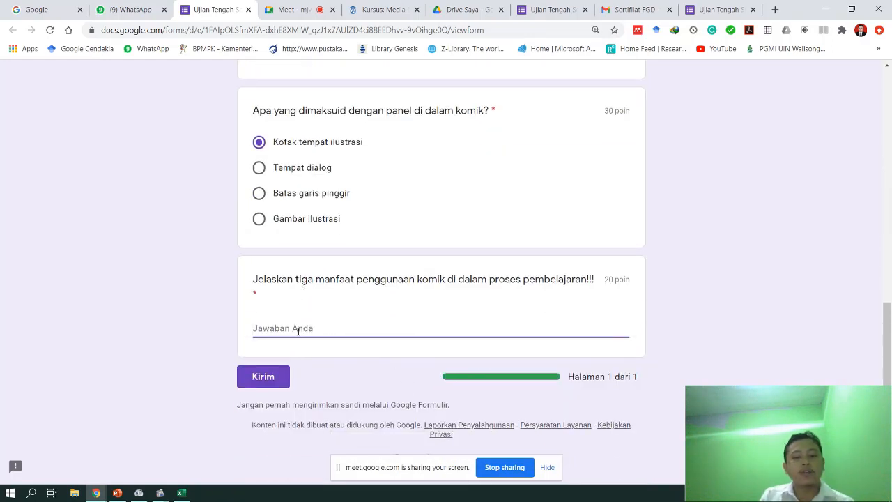
- Write the essay lines 'Meningkatkan keterlibatan siswa', 'Membuat siswa menjadi senang', 'Menarik minat dan semangat belajar siswa', then submit
{"action": "type", "text": "Me"}
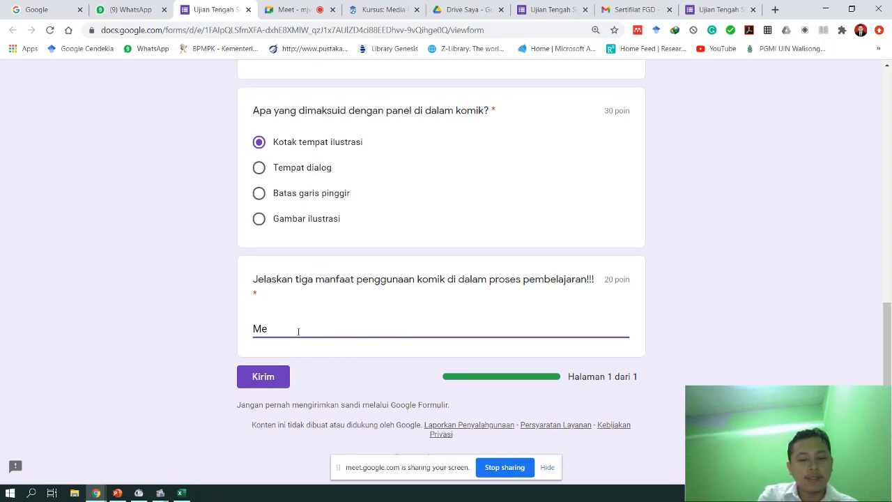
{"action": "type", "text": "ningkatkan "}
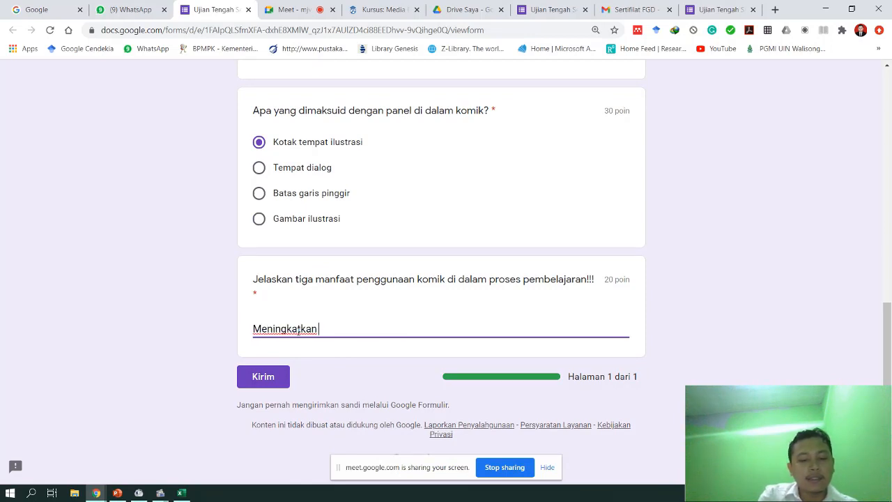
{"action": "type", "text": "keterlibatan siswa"}
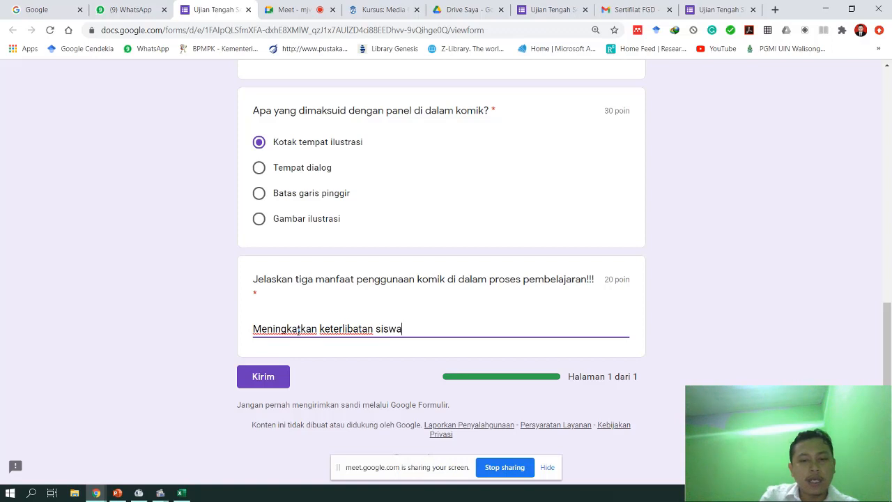
{"action": "key", "text": "Return"}
{"action": "type", "text": "Membuat "}
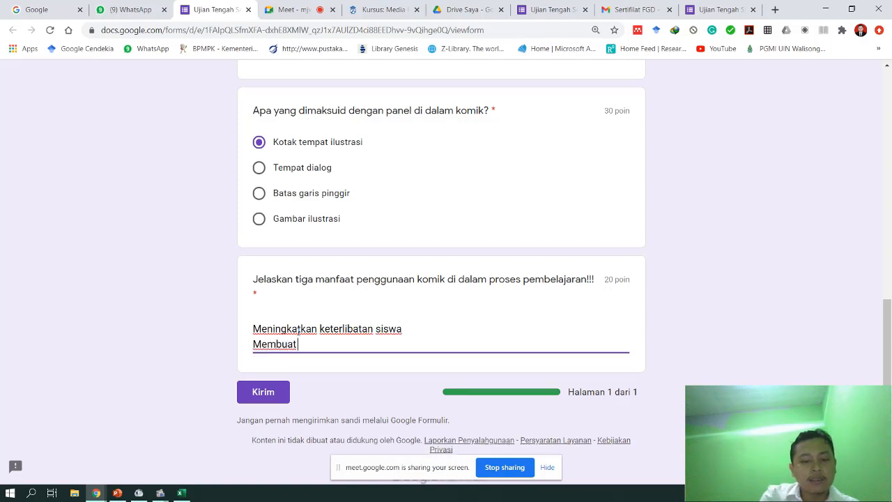
{"action": "type", "text": "siswa menjadi senang"}
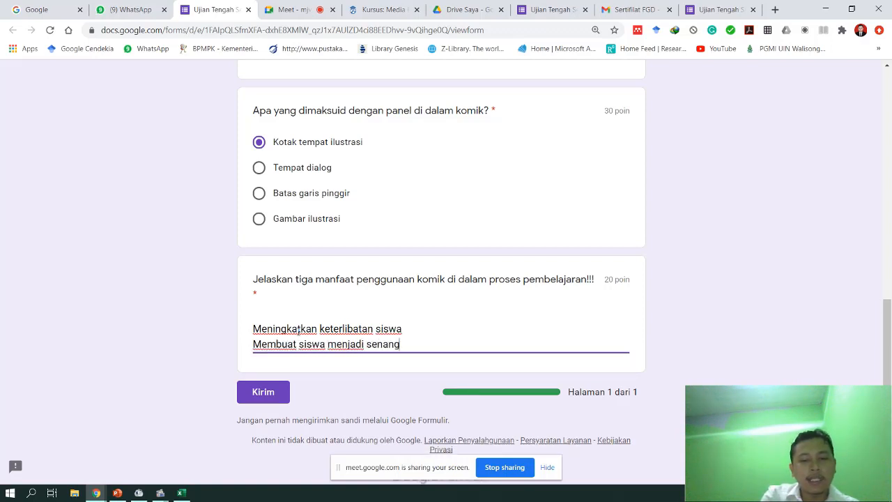
{"action": "key", "text": "Return"}
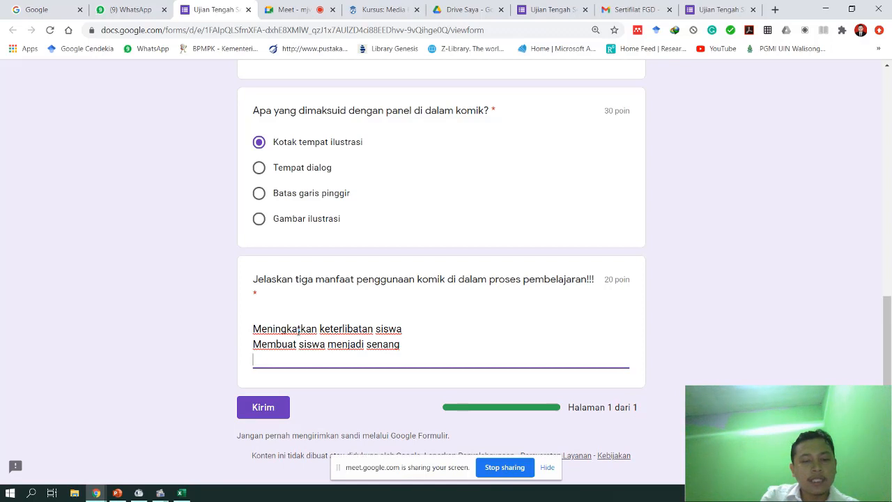
{"action": "type", "text": "Menarik mina"}
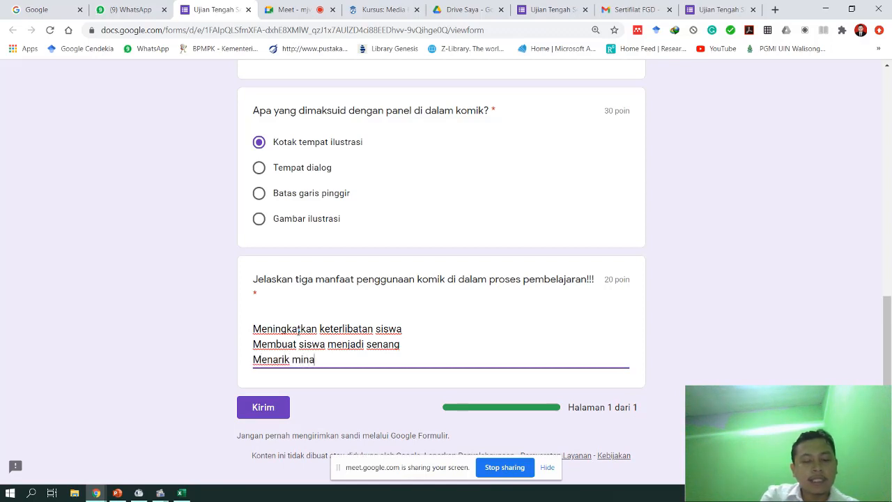
{"action": "type", "text": "t dan semangat"}
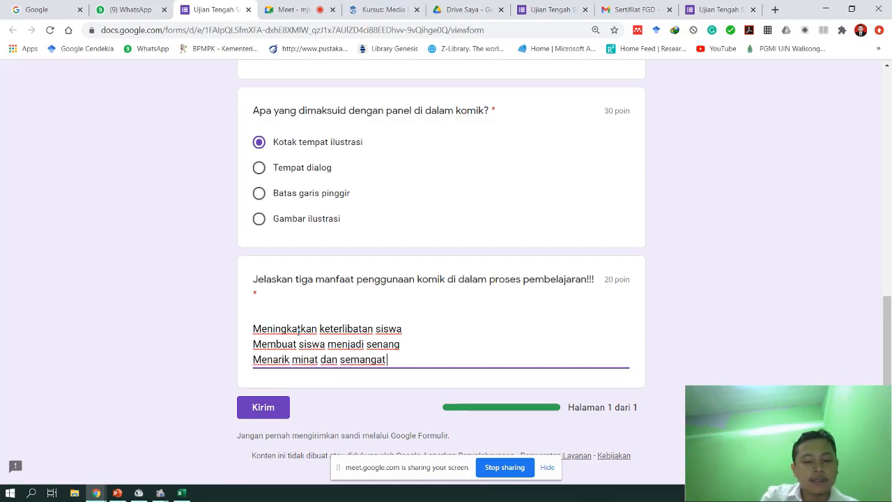
{"action": "type", "text": " belajar siswa"}
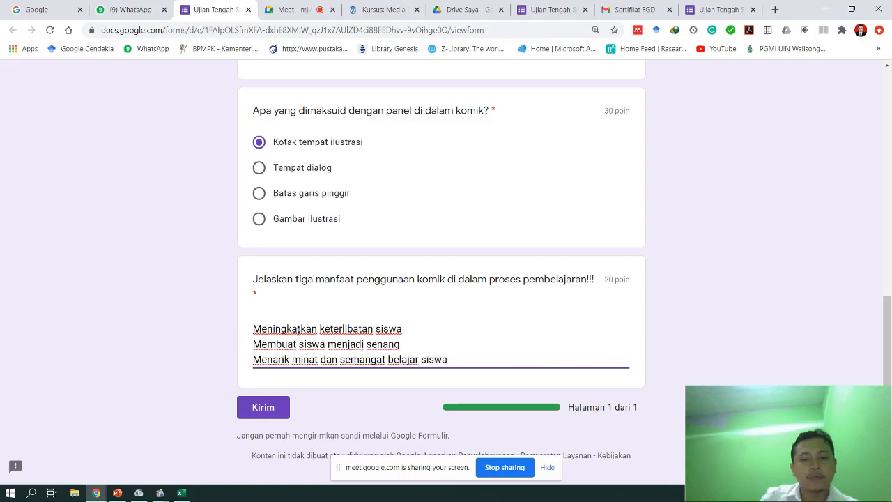
{"action": "left_click", "coordinate": [280, 414]}
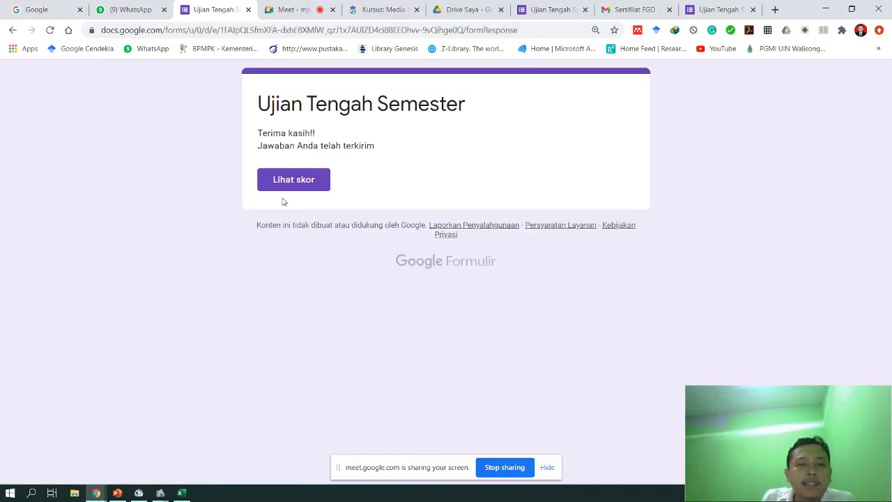
- Open the submitted exam's score page and scroll through the graded answers
{"action": "left_click", "coordinate": [289, 184]}
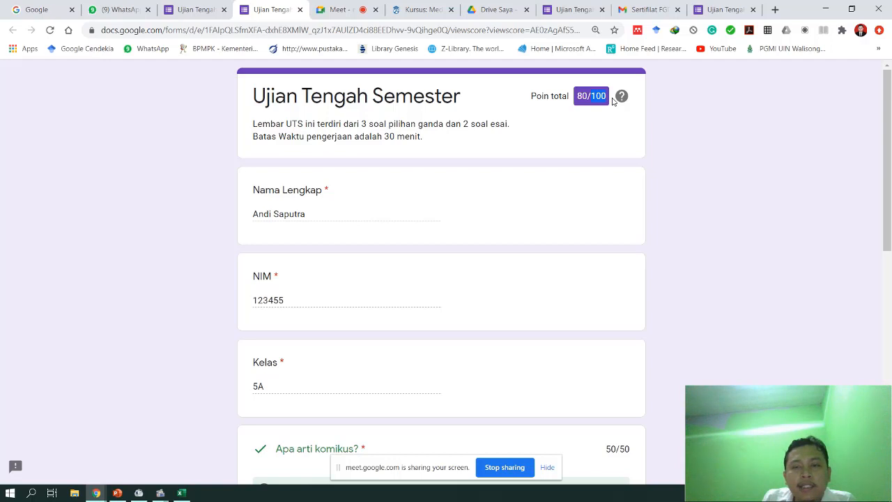
{"action": "scroll", "coordinate": [543, 218], "scroll_direction": "down", "scroll_amount": 3}
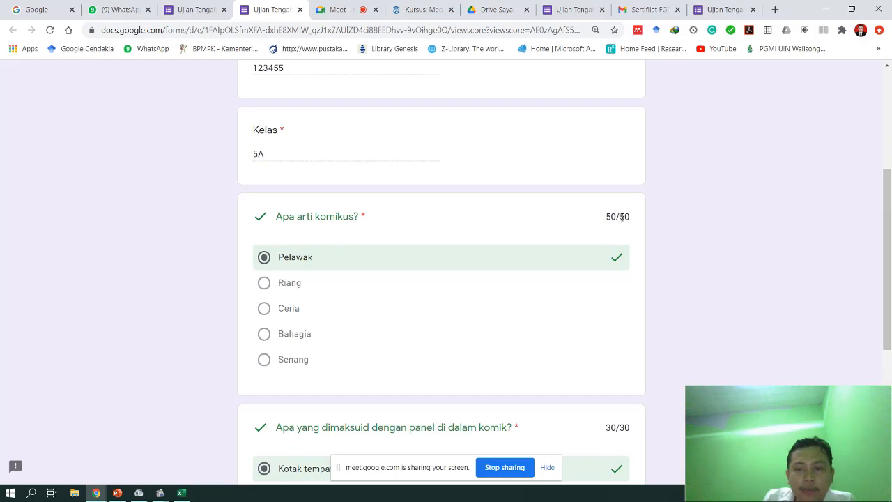
{"action": "scroll", "coordinate": [541, 435], "scroll_direction": "down", "scroll_amount": 2}
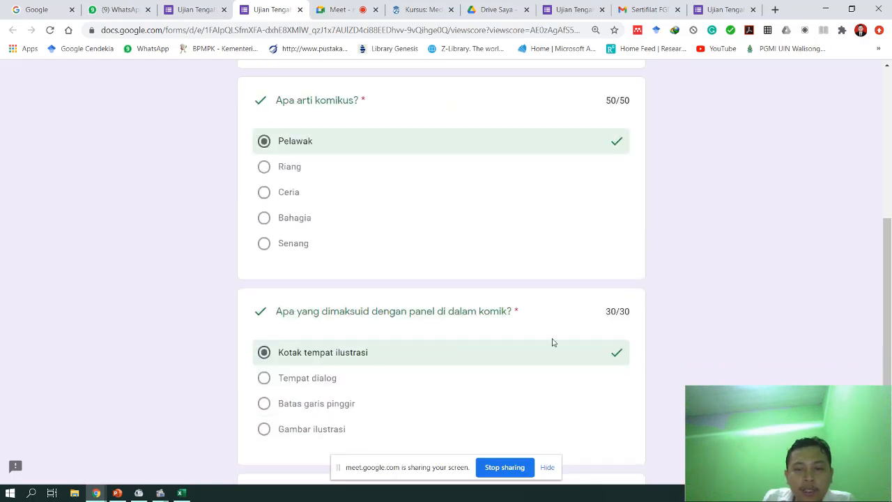
{"action": "scroll", "coordinate": [651, 327], "scroll_direction": "down", "scroll_amount": 2}
{"action": "scroll", "coordinate": [633, 235], "scroll_direction": "down", "scroll_amount": 1}
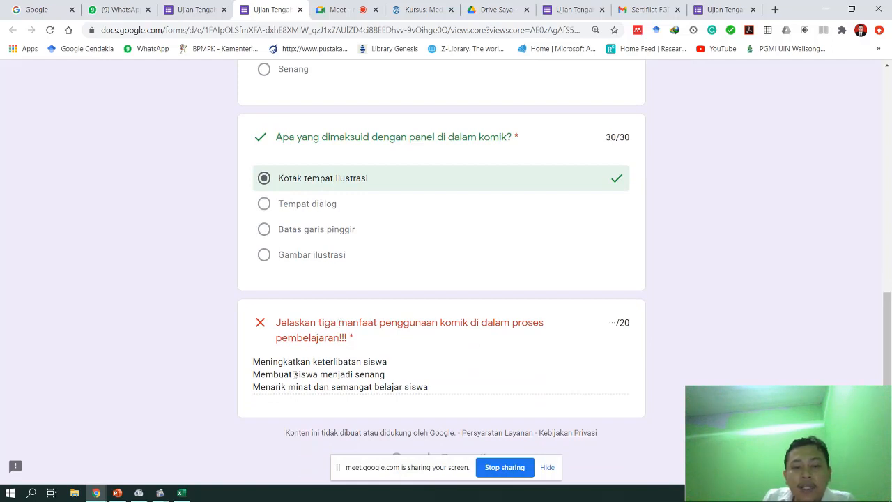
- Highlight the essay's ungraded /20 score and its three answer lines
{"action": "left_click_drag", "start_coordinate": [294, 375], "coordinate": [412, 382]}
{"action": "double_click", "coordinate": [630, 322]}
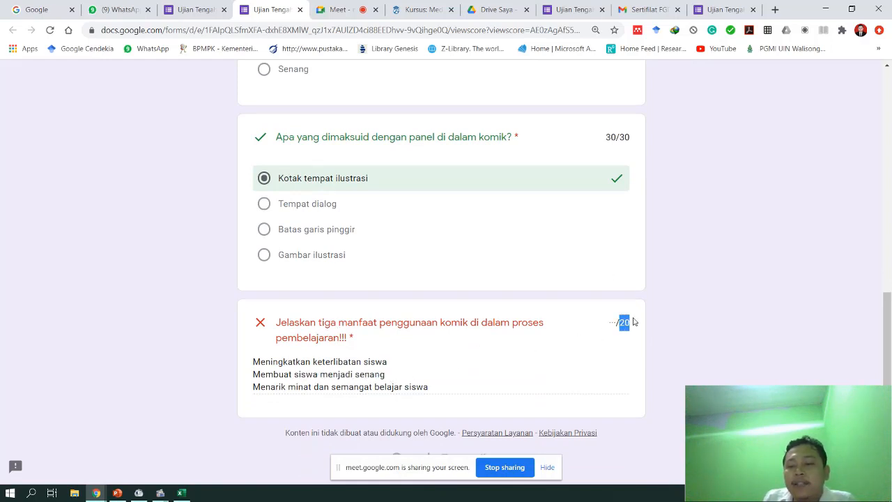
{"action": "left_click_drag", "start_coordinate": [612, 326], "coordinate": [635, 326]}
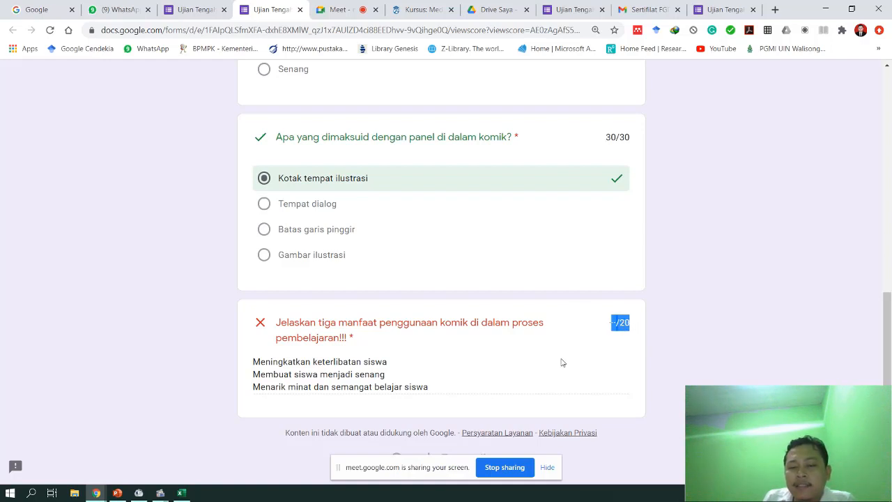
{"action": "left_click", "coordinate": [419, 383]}
{"action": "left_click_drag", "start_coordinate": [438, 389], "coordinate": [258, 361]}
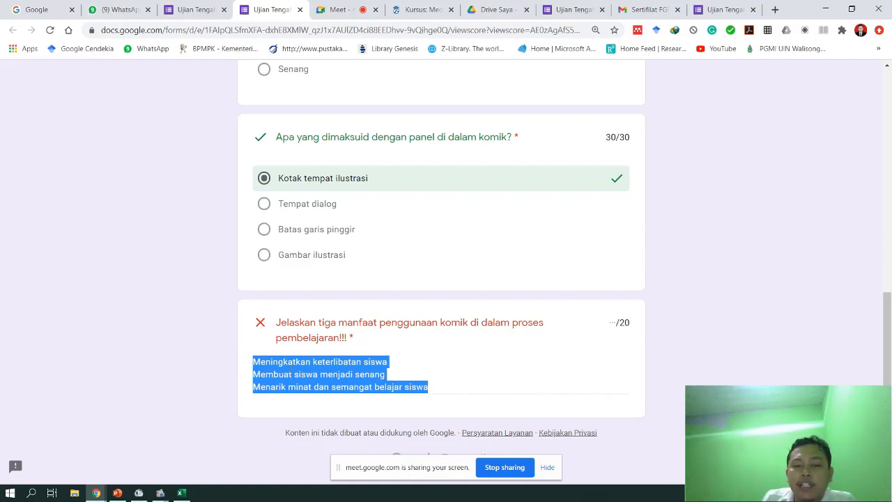
{"action": "left_click", "coordinate": [277, 362]}
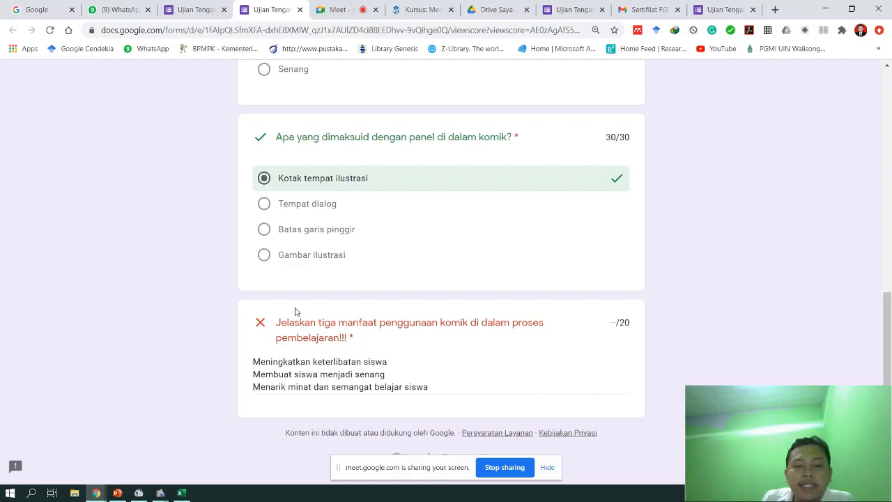
- Back in the form editor, close the Kirim formulir dialog and review the Respons summary showing 80/100
{"action": "left_click", "coordinate": [194, 8]}
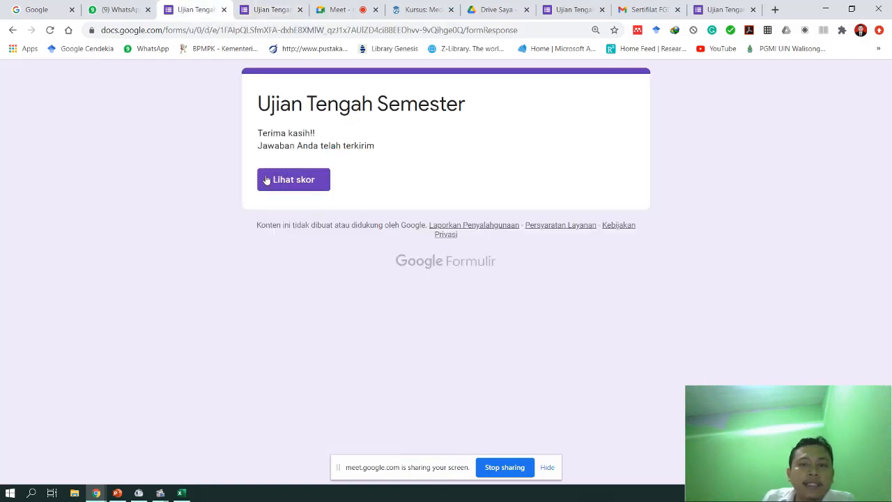
{"action": "left_click", "coordinate": [570, 9]}
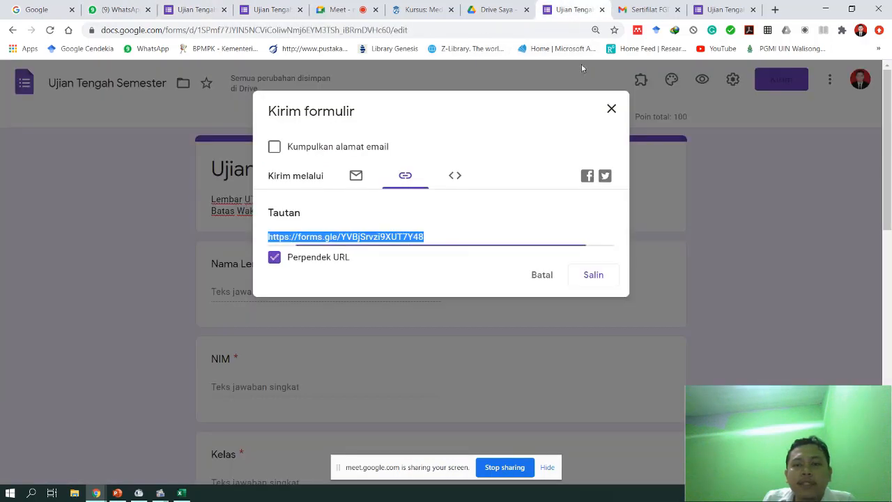
{"action": "left_click", "coordinate": [611, 110]}
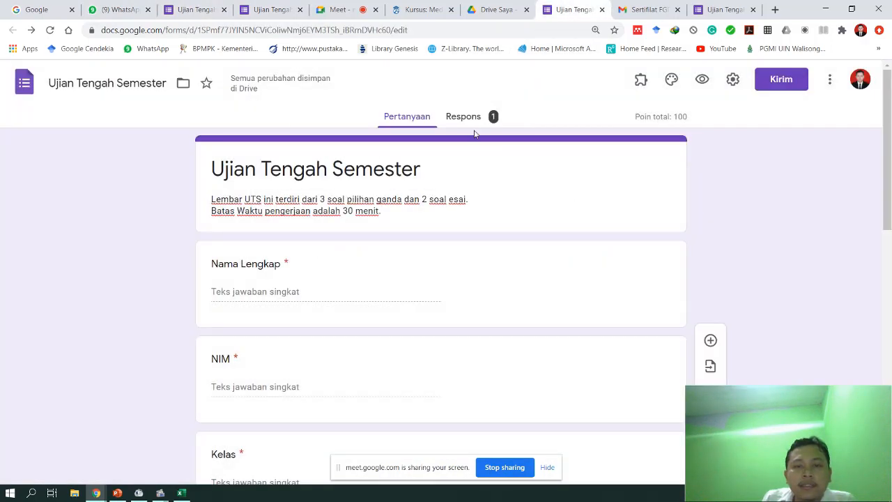
{"action": "left_click", "coordinate": [467, 117]}
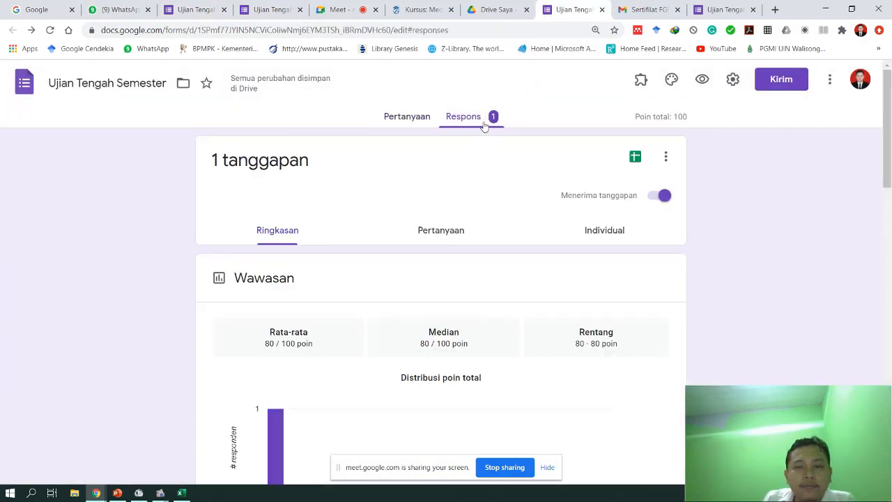
{"action": "left_click", "coordinate": [484, 120]}
{"action": "scroll", "coordinate": [477, 172], "scroll_direction": "down", "scroll_amount": 3}
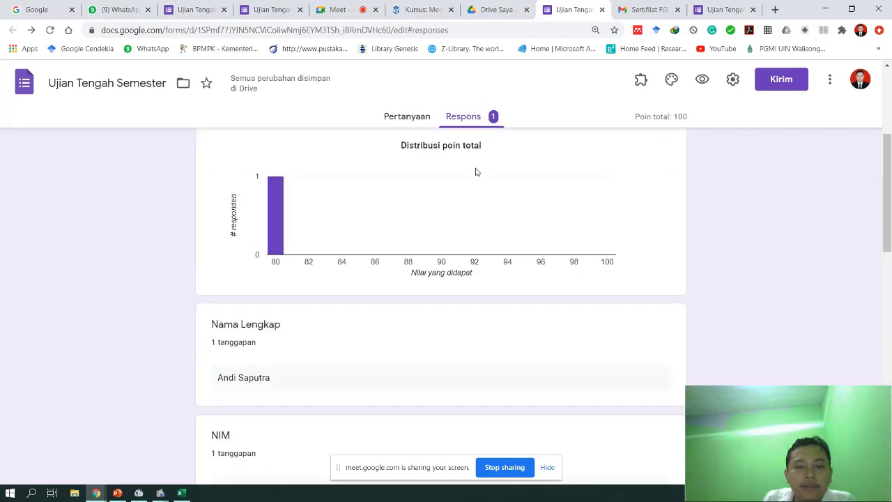
{"action": "scroll", "coordinate": [411, 284], "scroll_direction": "down", "scroll_amount": 2}
{"action": "scroll", "coordinate": [251, 274], "scroll_direction": "up", "scroll_amount": 5}
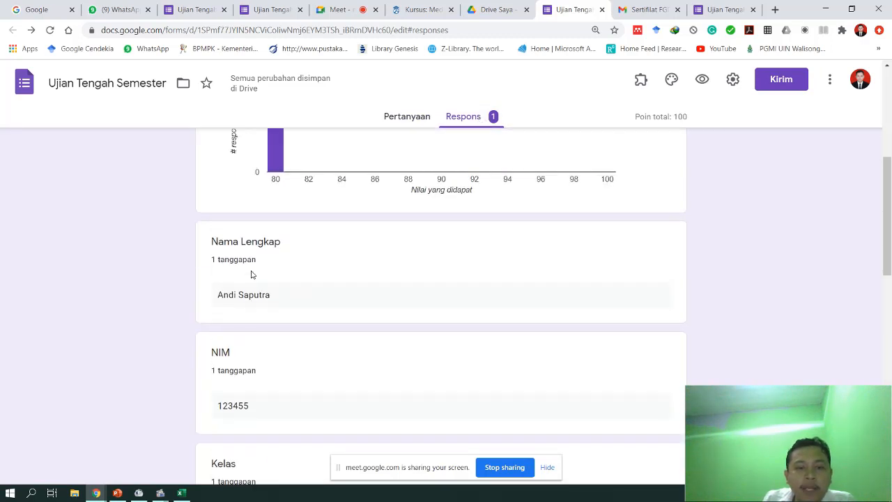
{"action": "scroll", "coordinate": [255, 272], "scroll_direction": "down", "scroll_amount": 3}
{"action": "scroll", "coordinate": [257, 265], "scroll_direction": "down", "scroll_amount": 4}
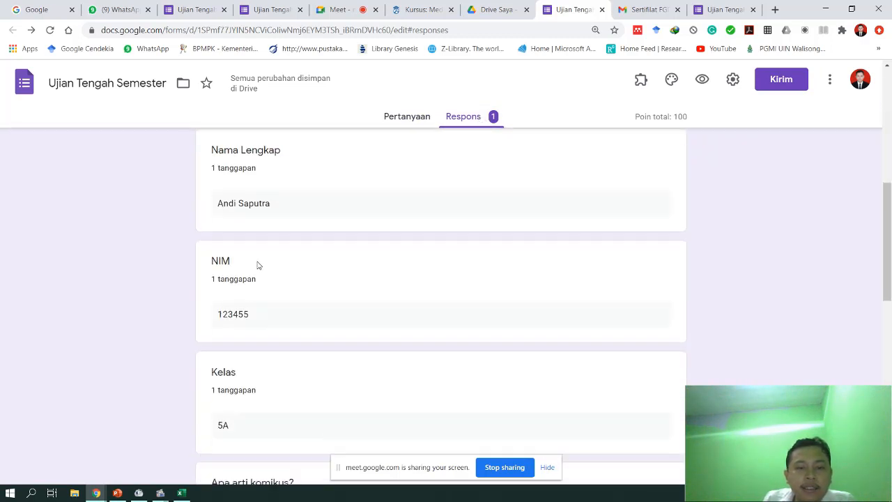
{"action": "scroll", "coordinate": [265, 257], "scroll_direction": "up", "scroll_amount": 5}
{"action": "scroll", "coordinate": [268, 253], "scroll_direction": "up", "scroll_amount": 3}
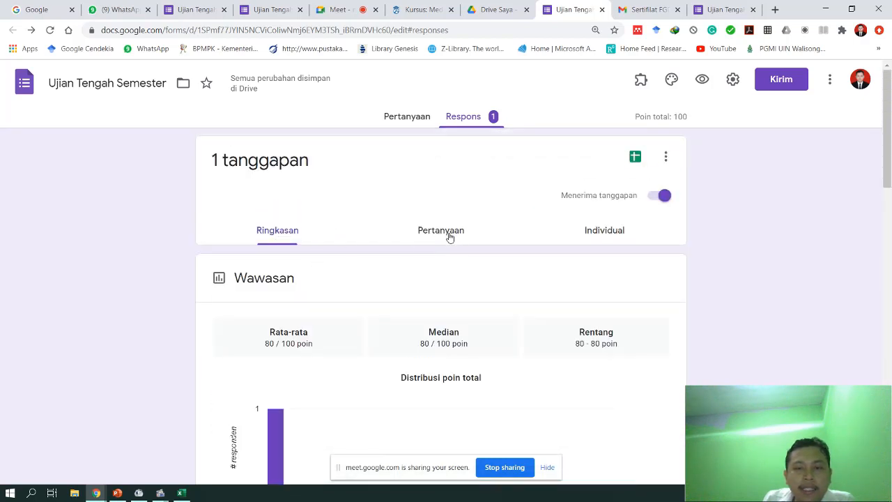
- Open the individual response view and highlight the student's essay answer
{"action": "left_click", "coordinate": [604, 235]}
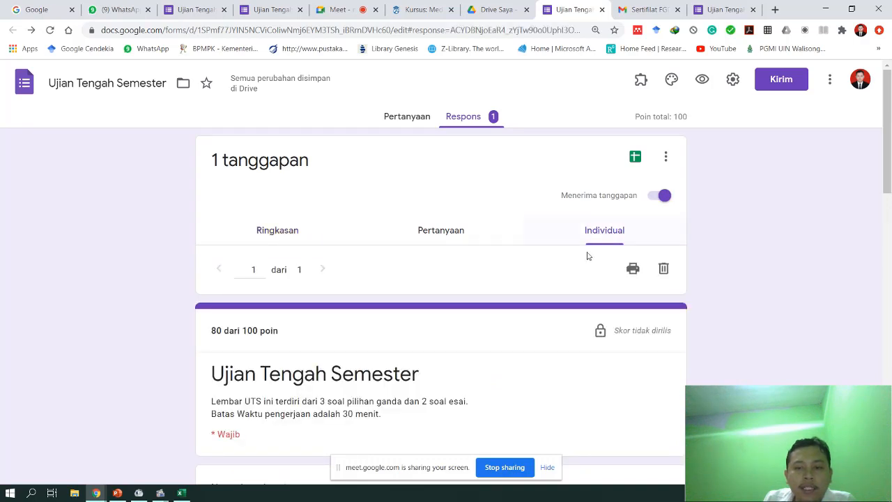
{"action": "scroll", "coordinate": [593, 239], "scroll_direction": "down", "scroll_amount": 2}
{"action": "scroll", "coordinate": [593, 241], "scroll_direction": "down", "scroll_amount": 5}
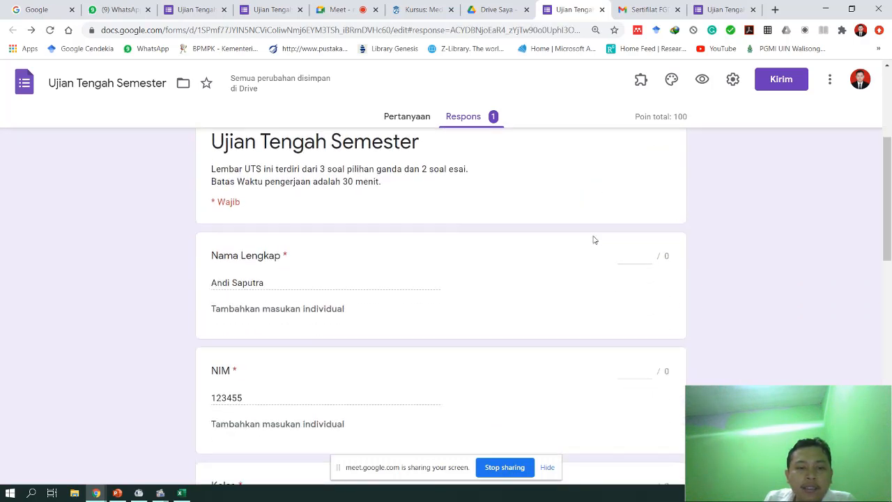
{"action": "scroll", "coordinate": [375, 254], "scroll_direction": "down", "scroll_amount": 3}
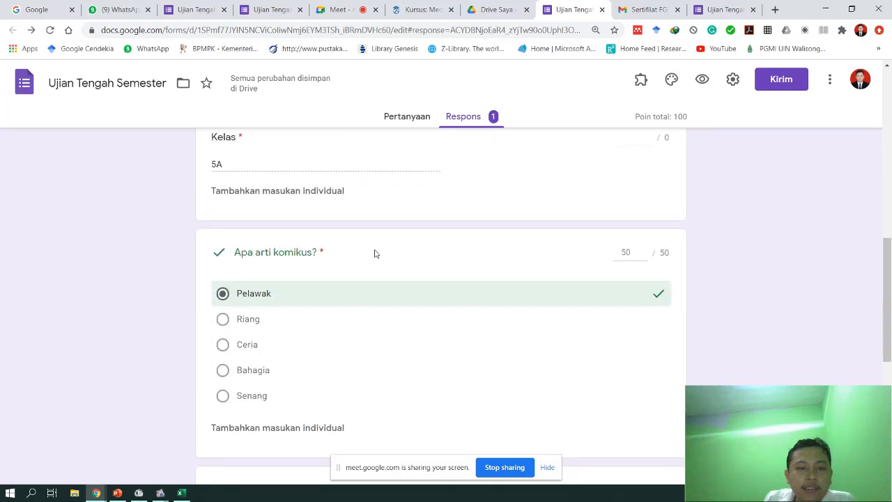
{"action": "scroll", "coordinate": [381, 246], "scroll_direction": "up", "scroll_amount": 2}
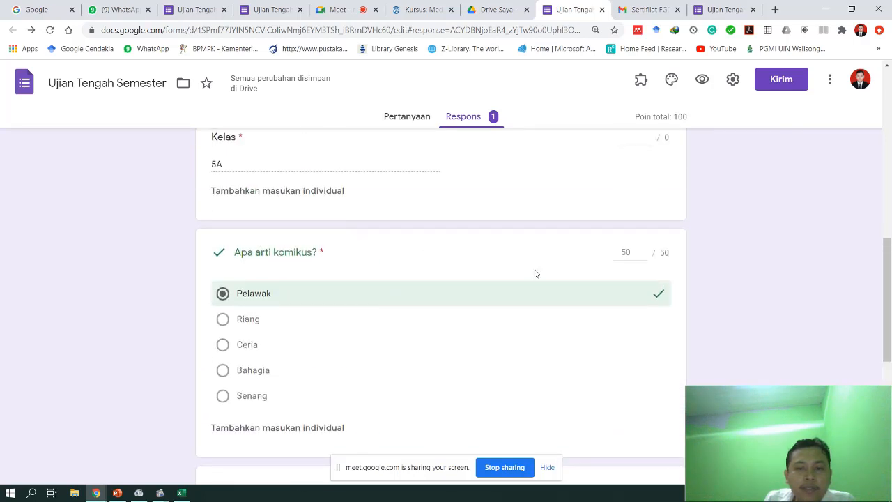
{"action": "scroll", "coordinate": [509, 317], "scroll_direction": "down", "scroll_amount": 3}
{"action": "scroll", "coordinate": [463, 286], "scroll_direction": "down", "scroll_amount": 2}
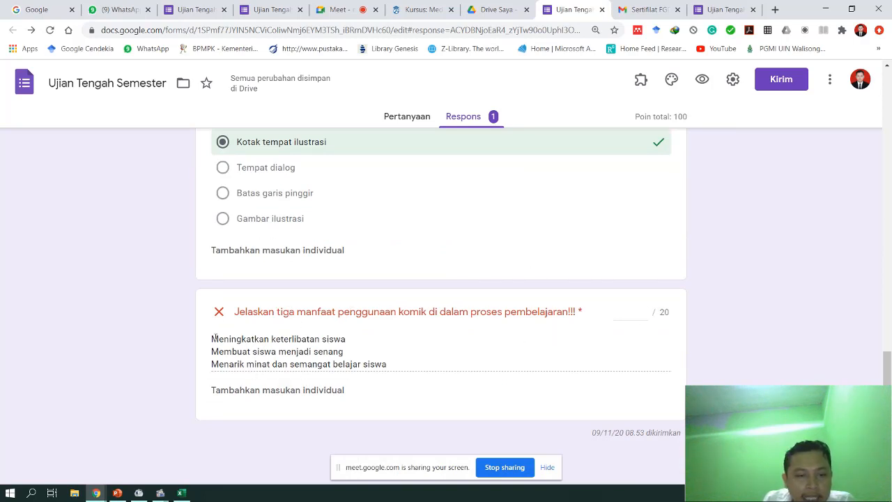
{"action": "left_click_drag", "start_coordinate": [214, 337], "coordinate": [414, 371]}
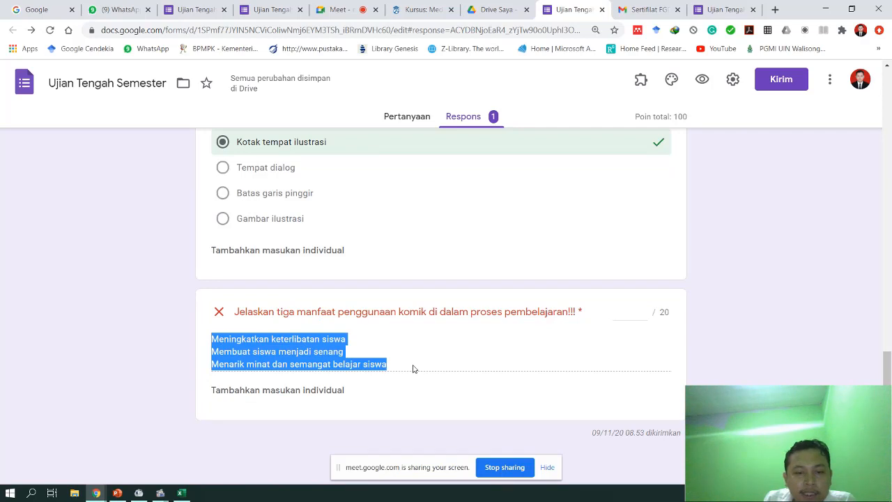
{"action": "left_click", "coordinate": [398, 369]}
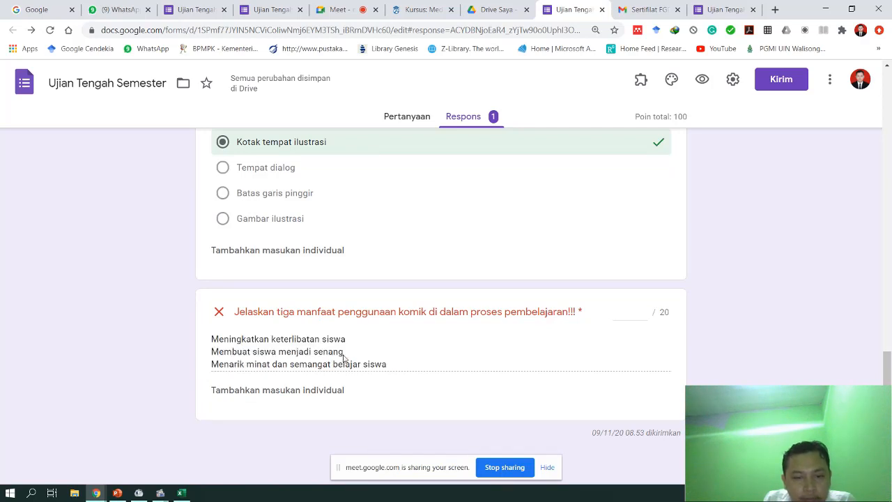
- Grade the essay 10 of 20 points and save the score
{"action": "left_click", "coordinate": [638, 312]}
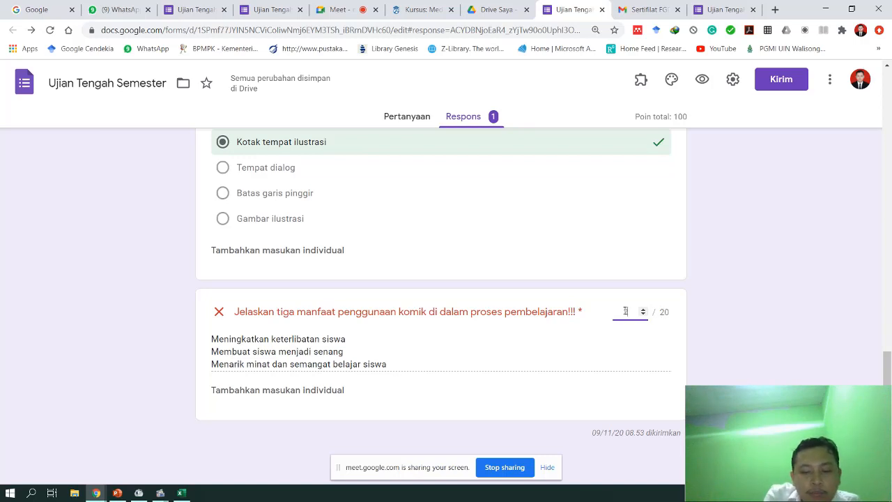
{"action": "type", "text": "20"}
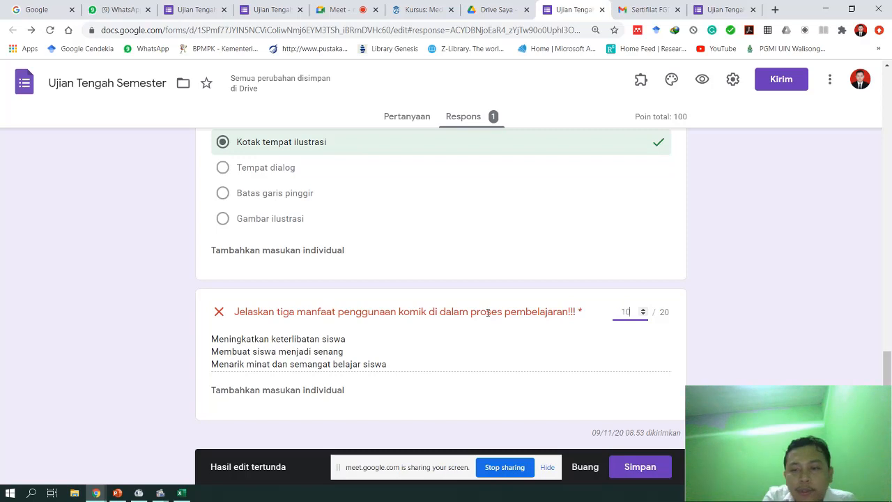
{"action": "left_click", "coordinate": [632, 471]}
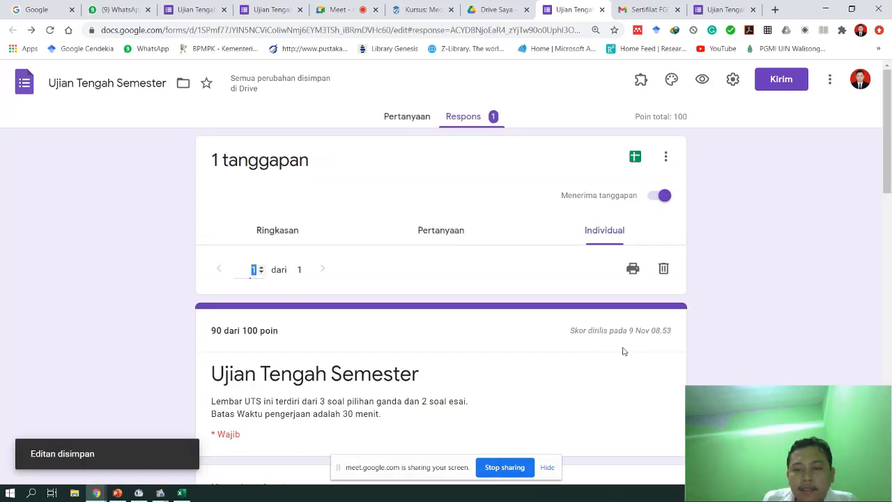
- Reload the respondent's score tab to show the essay at 10/20 and a 90/100 total
{"action": "left_click", "coordinate": [725, 9]}
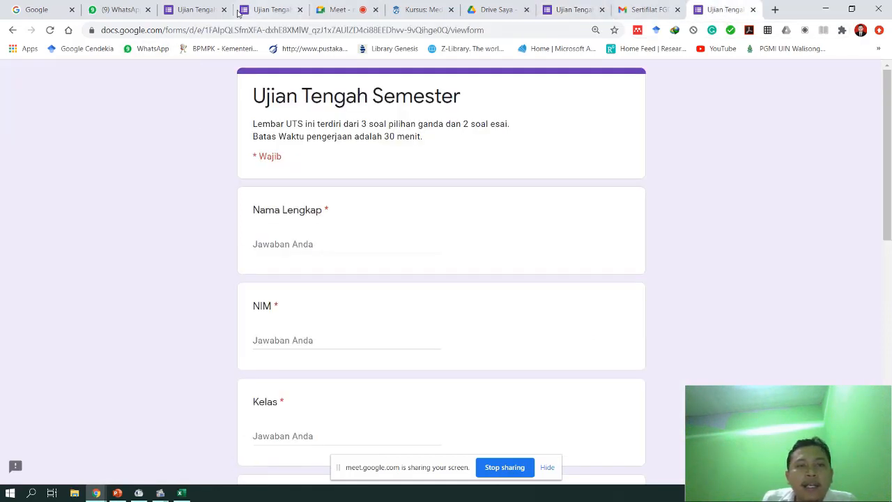
{"action": "left_click", "coordinate": [180, 10]}
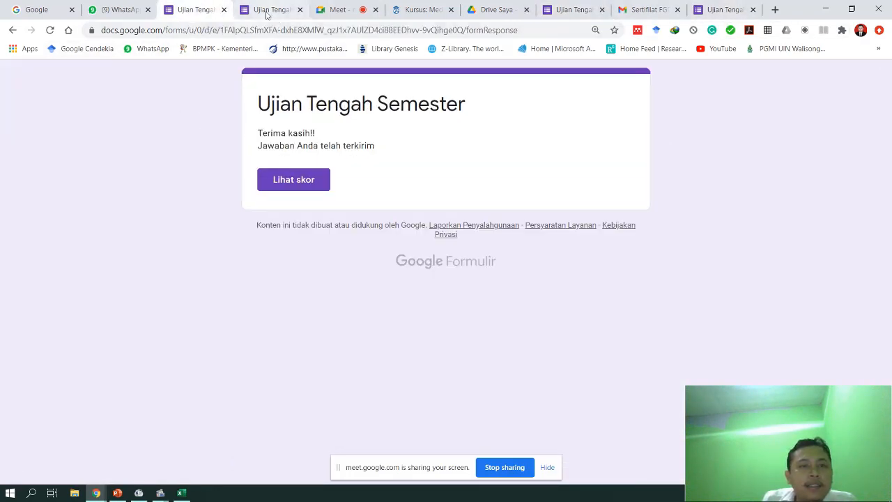
{"action": "left_click", "coordinate": [267, 11]}
{"action": "left_click", "coordinate": [54, 31]}
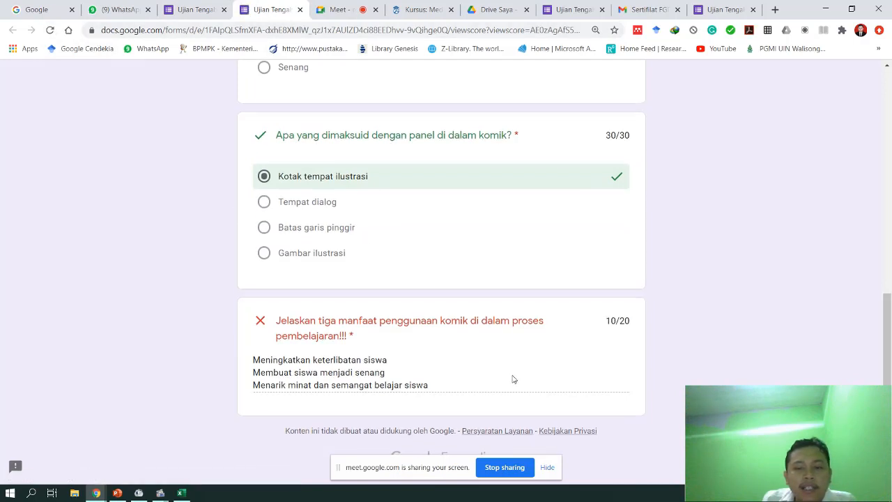
{"action": "scroll", "coordinate": [518, 376], "scroll_direction": "up", "scroll_amount": 8}
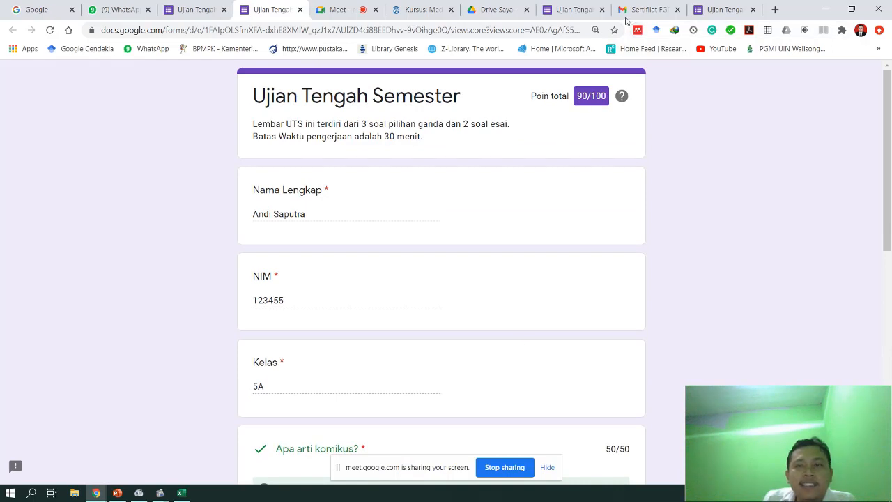
{"action": "left_click", "coordinate": [577, 4]}
- Change the essay score to 20 points and save it
{"action": "scroll", "coordinate": [589, 269], "scroll_direction": "down", "scroll_amount": 10}
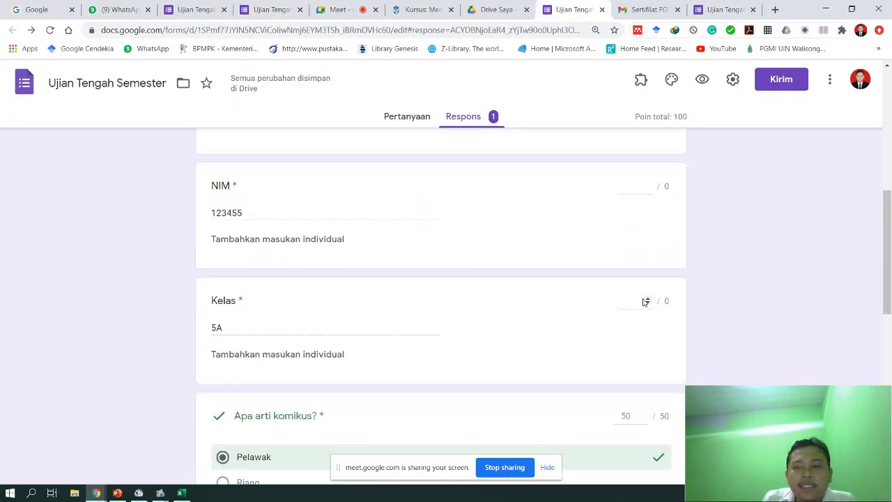
{"action": "left_click", "coordinate": [630, 312]}
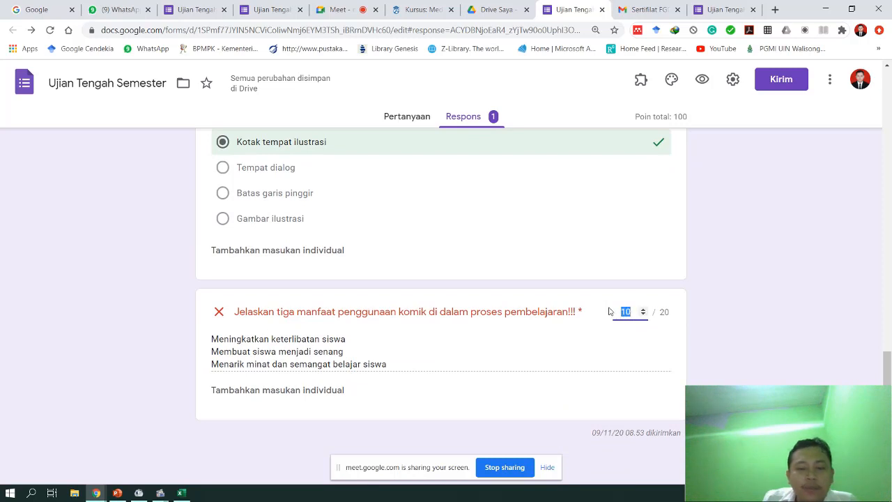
{"action": "type", "text": "20"}
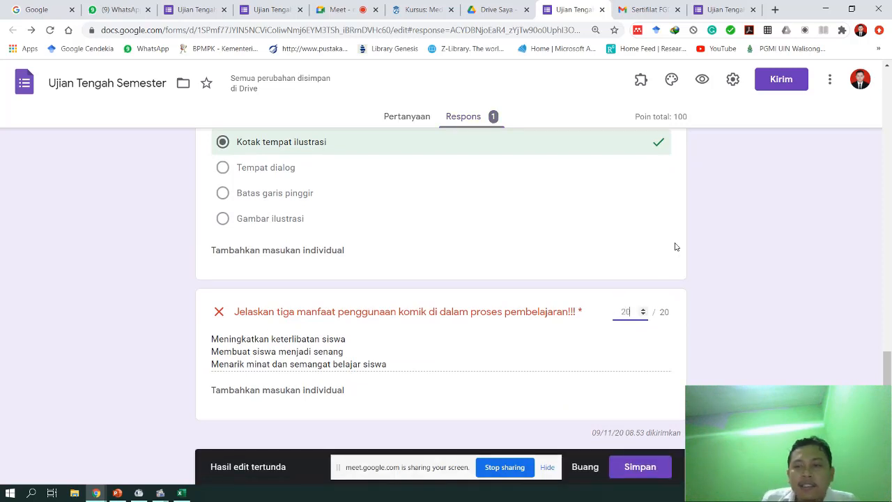
{"action": "left_click", "coordinate": [640, 466]}
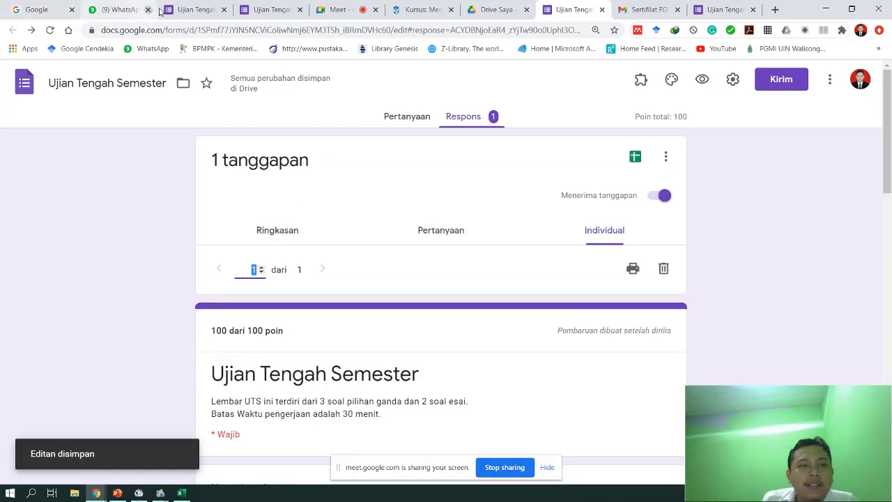
- Reload the respondent's score page to confirm the 100/100 total
{"action": "left_click", "coordinate": [180, 12]}
{"action": "left_click", "coordinate": [265, 9]}
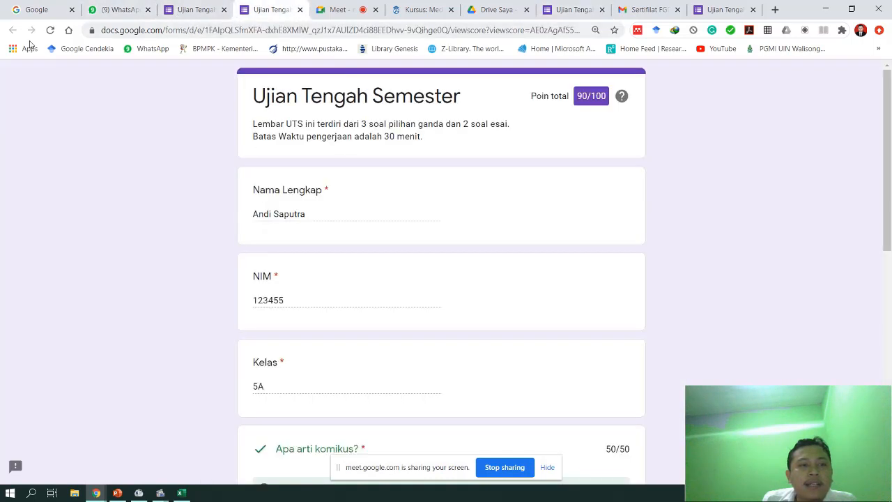
{"action": "left_click", "coordinate": [50, 30]}
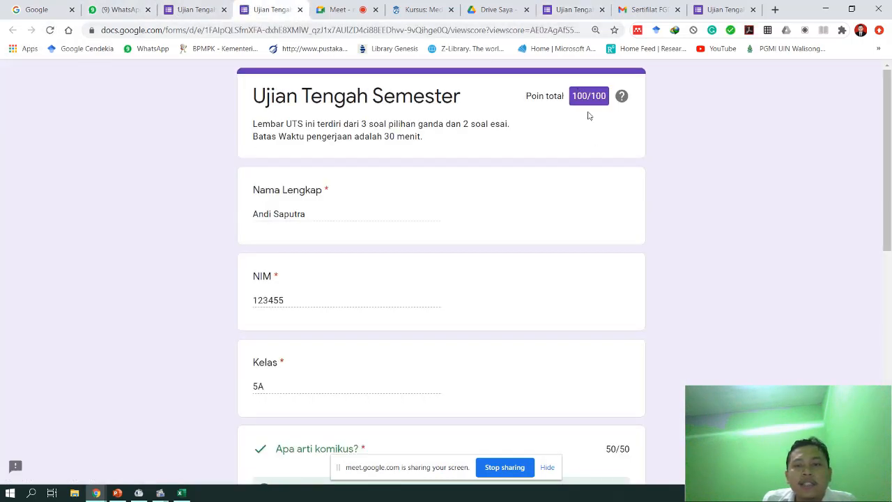
{"action": "scroll", "coordinate": [611, 231], "scroll_direction": "down", "scroll_amount": 4}
{"action": "scroll", "coordinate": [611, 230], "scroll_direction": "down", "scroll_amount": 4}
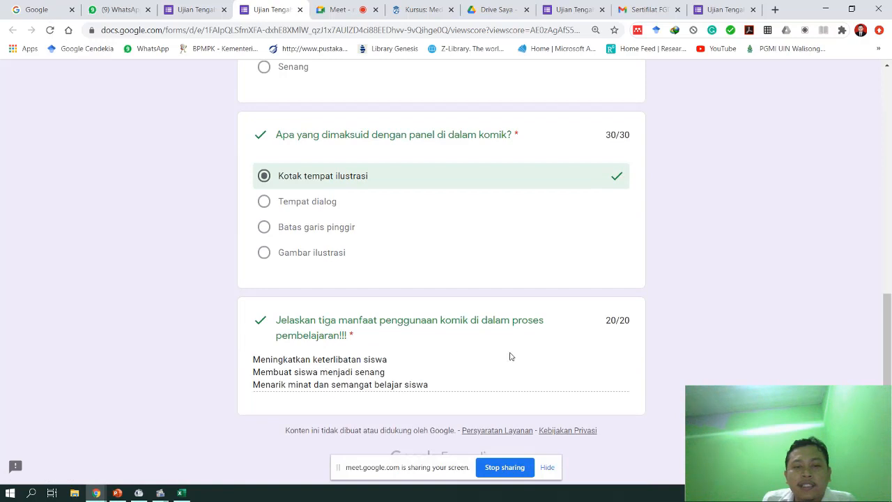
{"action": "scroll", "coordinate": [567, 333], "scroll_direction": "up", "scroll_amount": 8}
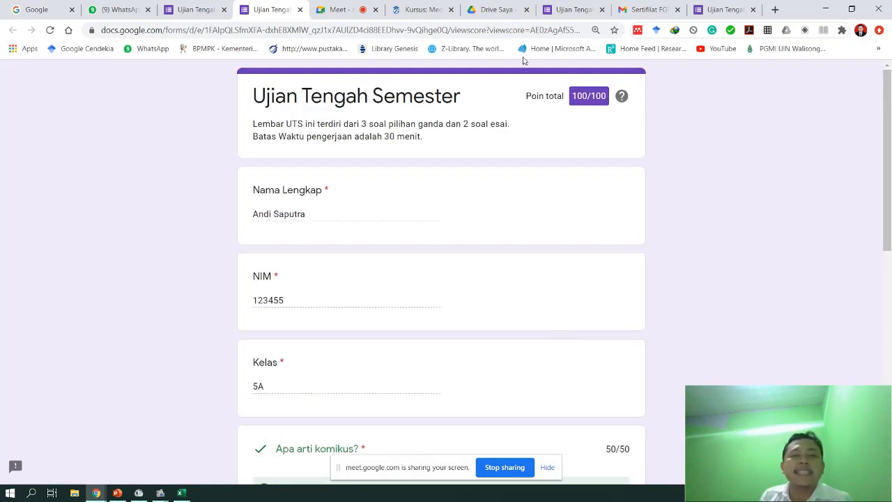
- Try entering 21 as the essay score in the individual response and save
{"action": "left_click", "coordinate": [572, 10]}
{"action": "scroll", "coordinate": [564, 349], "scroll_direction": "down", "scroll_amount": 5}
{"action": "scroll", "coordinate": [564, 348], "scroll_direction": "down", "scroll_amount": 15}
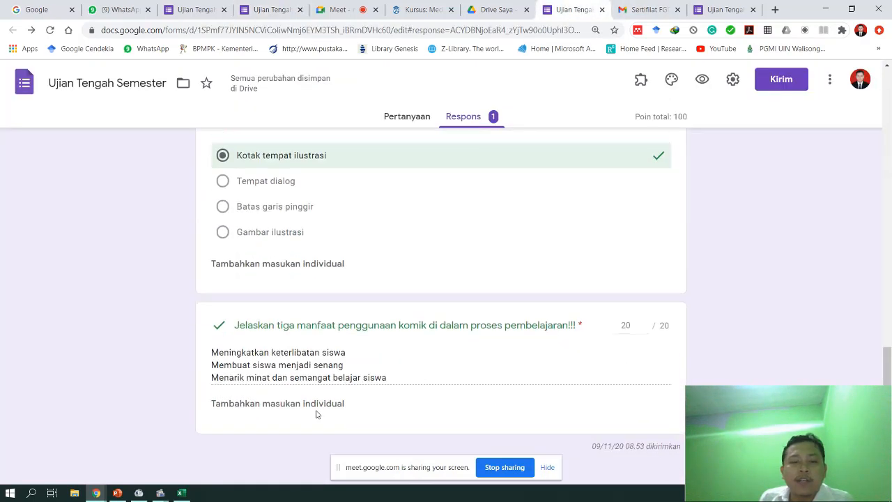
{"action": "left_click", "coordinate": [636, 310]}
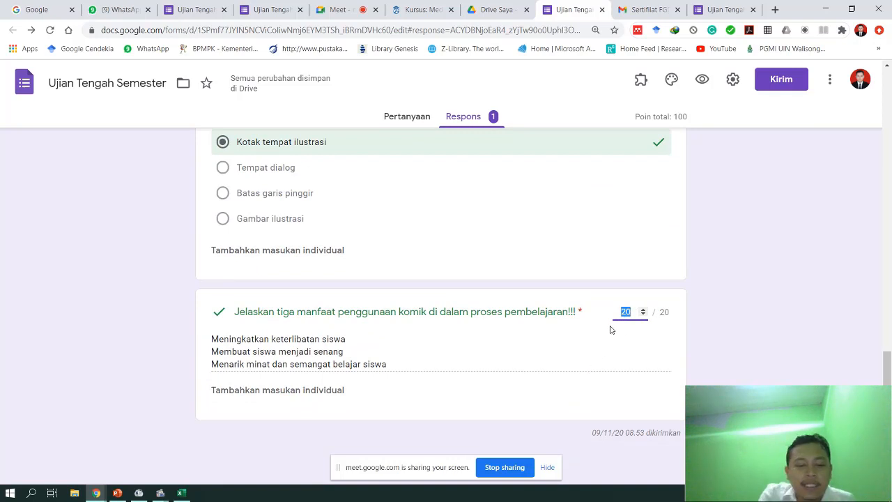
{"action": "type", "text": "21"}
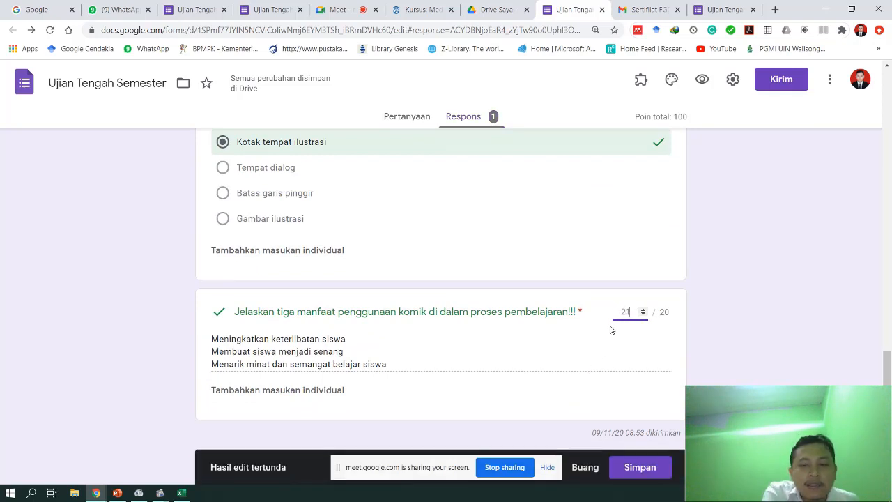
{"action": "left_click", "coordinate": [632, 469]}
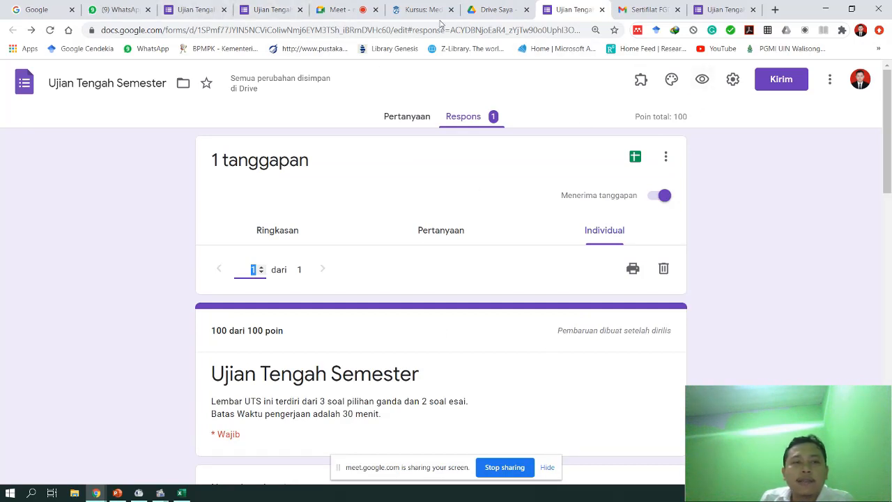
- Return to the form editor's Pertanyaan questions view
{"action": "left_click", "coordinate": [268, 10]}
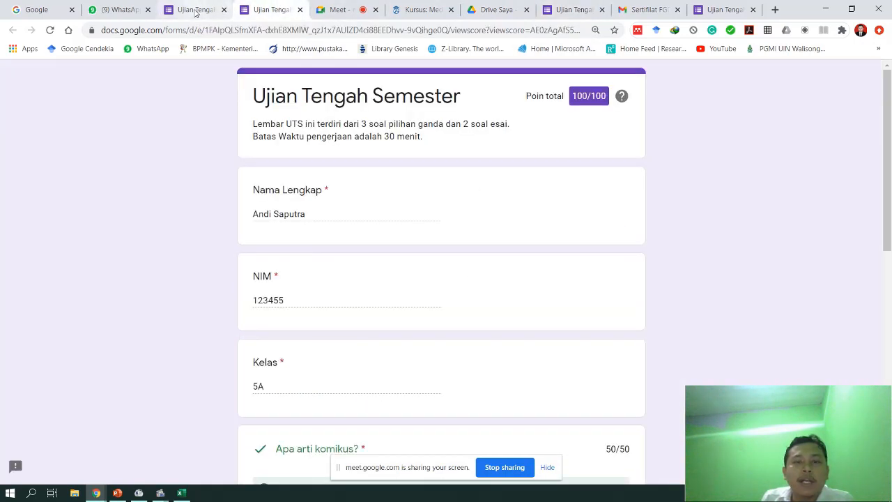
{"action": "left_click", "coordinate": [196, 12]}
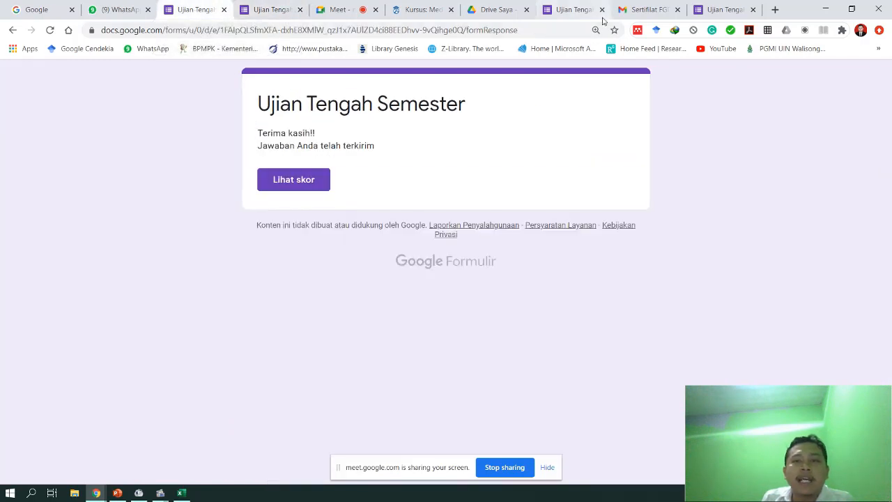
{"action": "left_click", "coordinate": [581, 14]}
{"action": "left_click", "coordinate": [387, 117]}
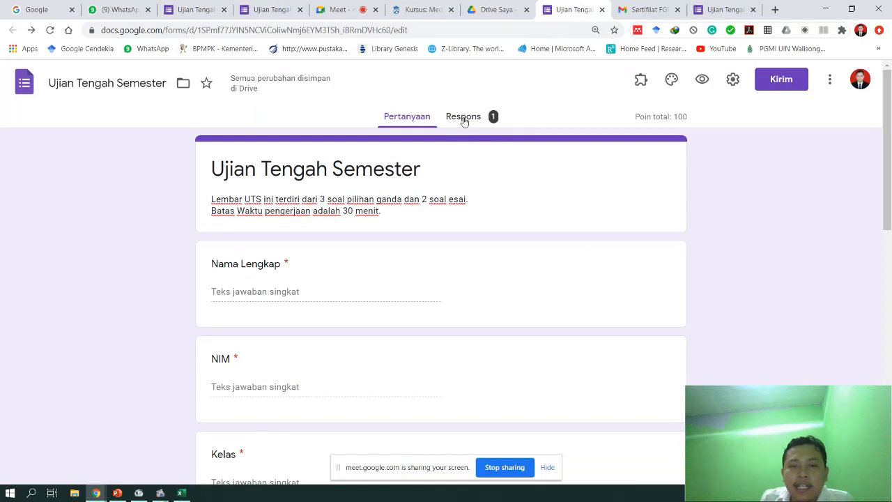
{"action": "left_click", "coordinate": [464, 118]}
{"action": "left_click", "coordinate": [402, 119]}
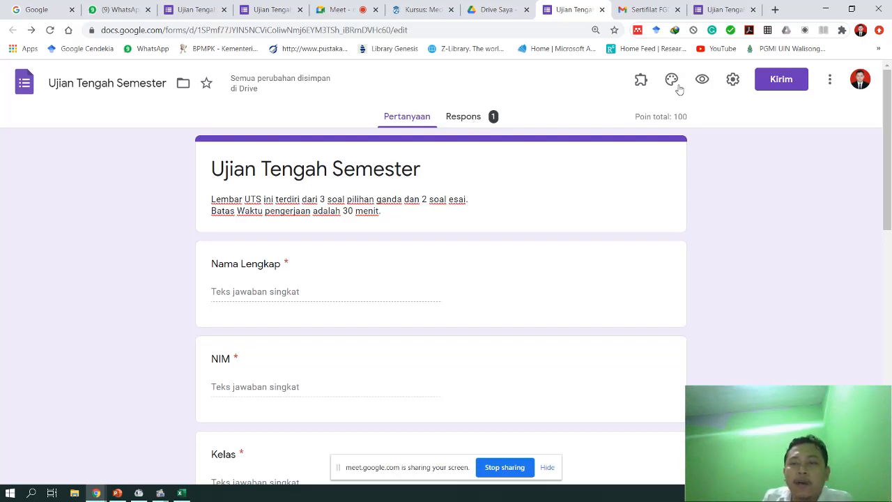
- Open the formLimiter add-on and choose a date-and-time response limit
{"action": "left_click", "coordinate": [641, 83]}
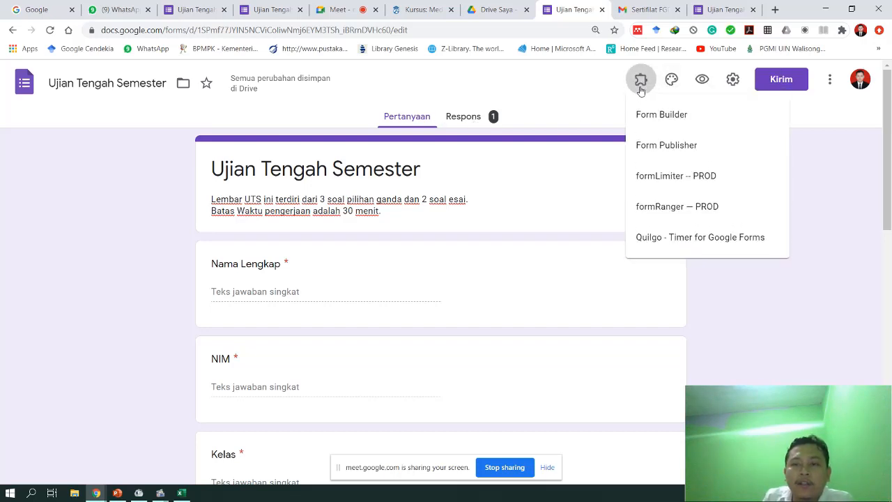
{"action": "left_click", "coordinate": [674, 184]}
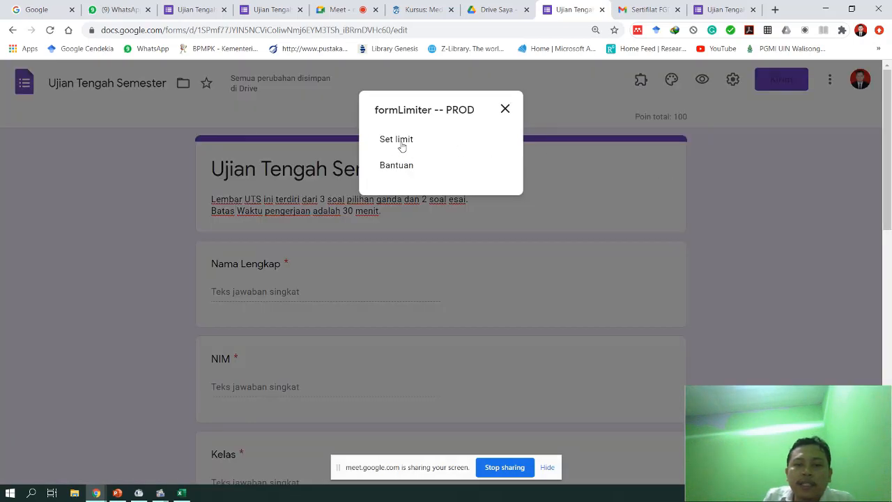
{"action": "left_click", "coordinate": [402, 144]}
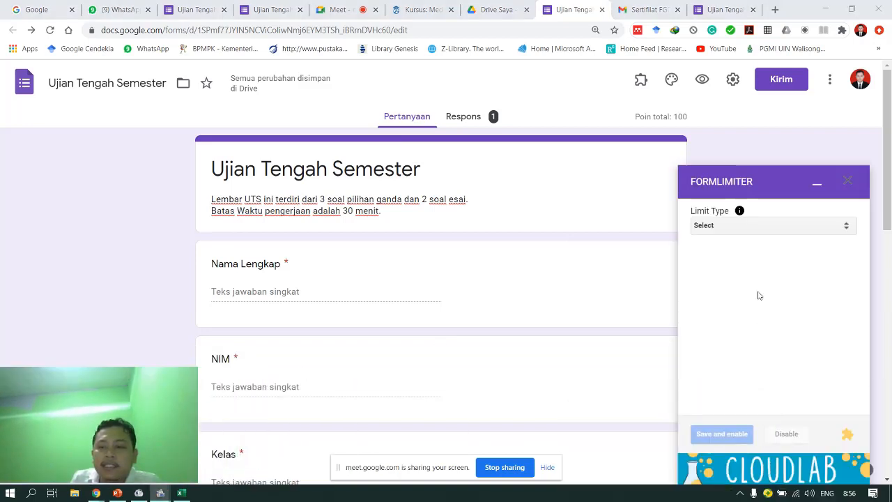
{"action": "left_click", "coordinate": [807, 228]}
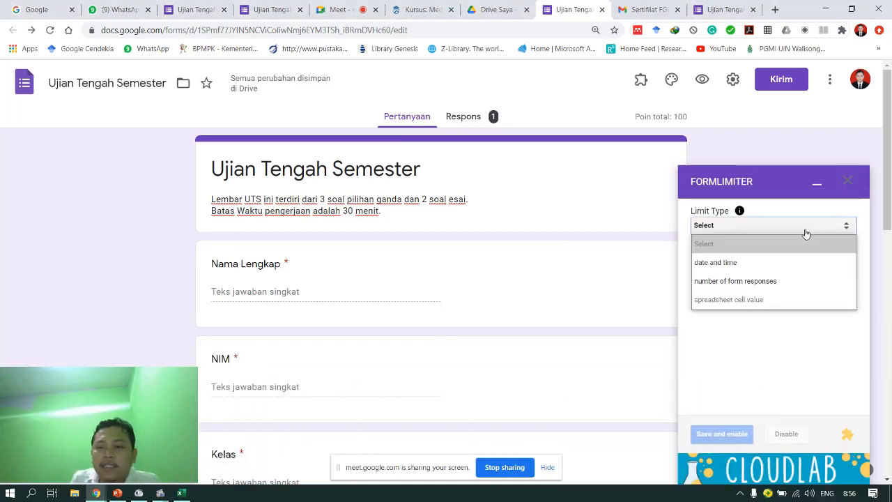
{"action": "left_click", "coordinate": [729, 264]}
- Set the closing time to 9 November 2020 at 11:30 AM, then save and enable the limit
{"action": "left_click", "coordinate": [730, 283]}
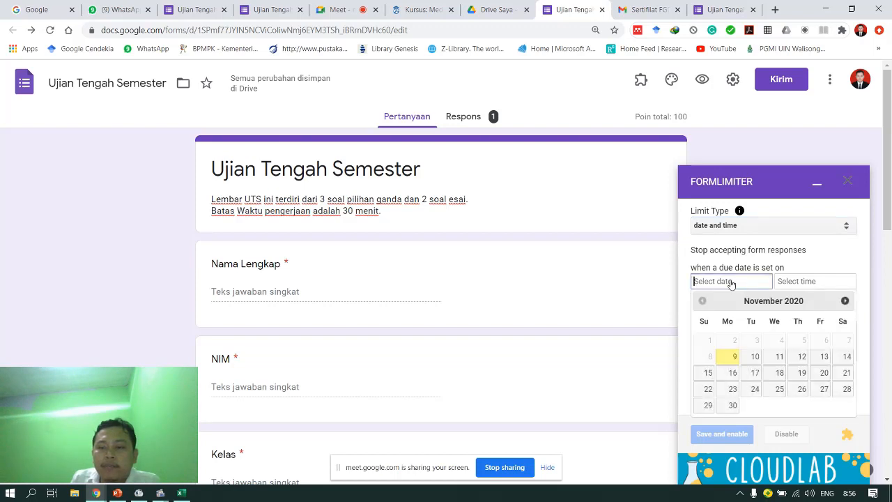
{"action": "left_click", "coordinate": [734, 359]}
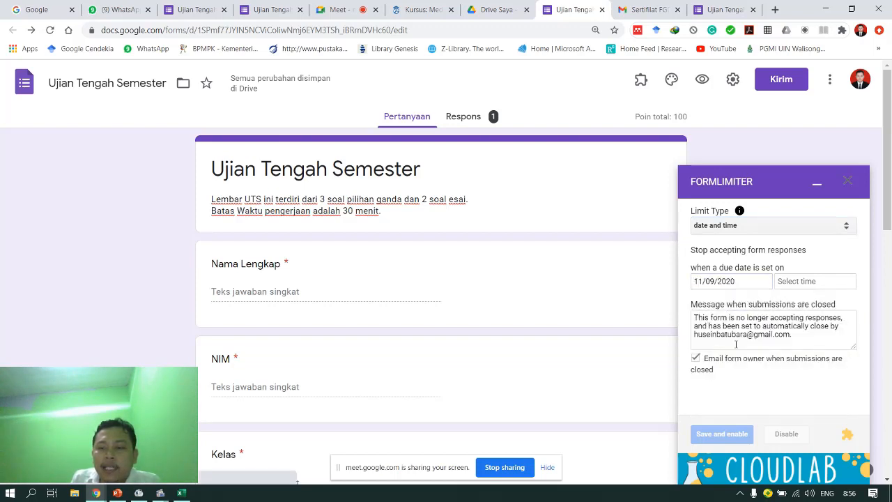
{"action": "left_click", "coordinate": [796, 282]}
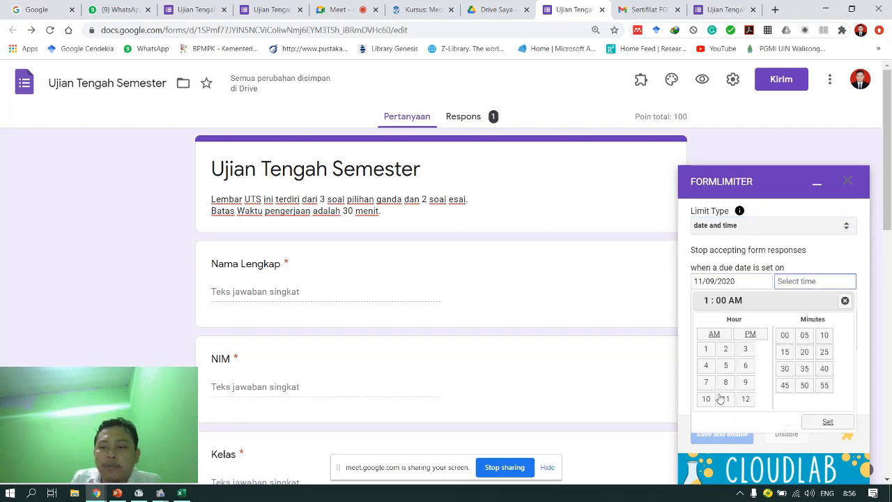
{"action": "left_click", "coordinate": [722, 399]}
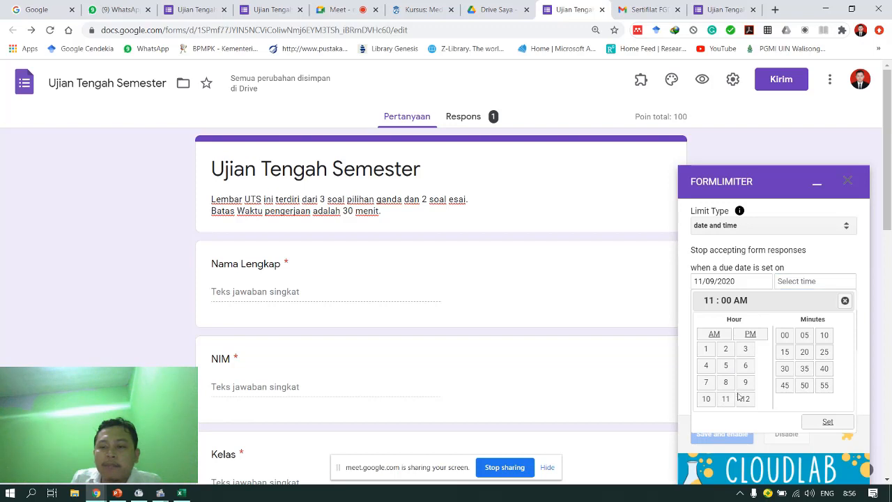
{"action": "left_click", "coordinate": [786, 368]}
{"action": "left_click", "coordinate": [826, 422]}
{"action": "left_click", "coordinate": [720, 442]}
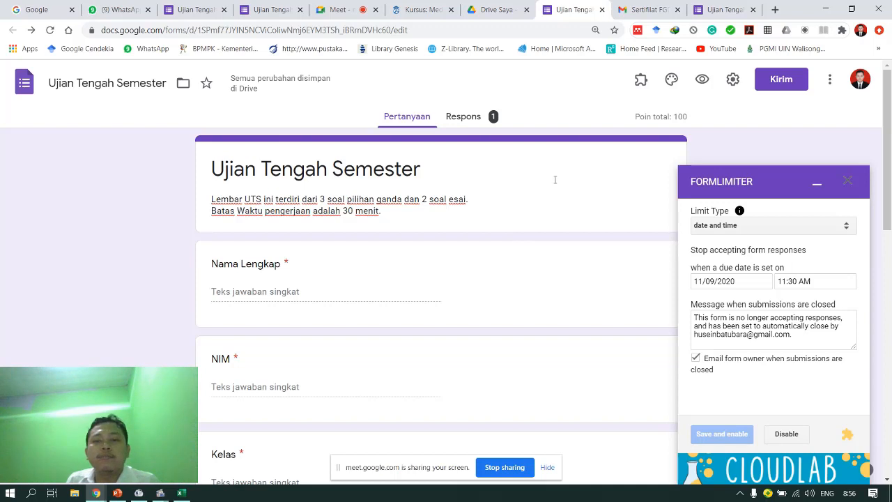
{"action": "left_click", "coordinate": [694, 11]}
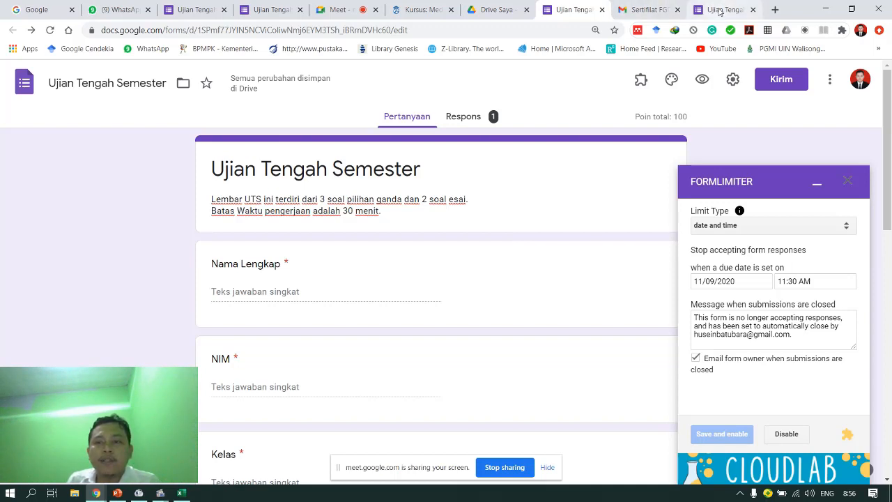
- Go to quizizz.com and open its Sign Up page
{"action": "left_click", "coordinate": [528, 25]}
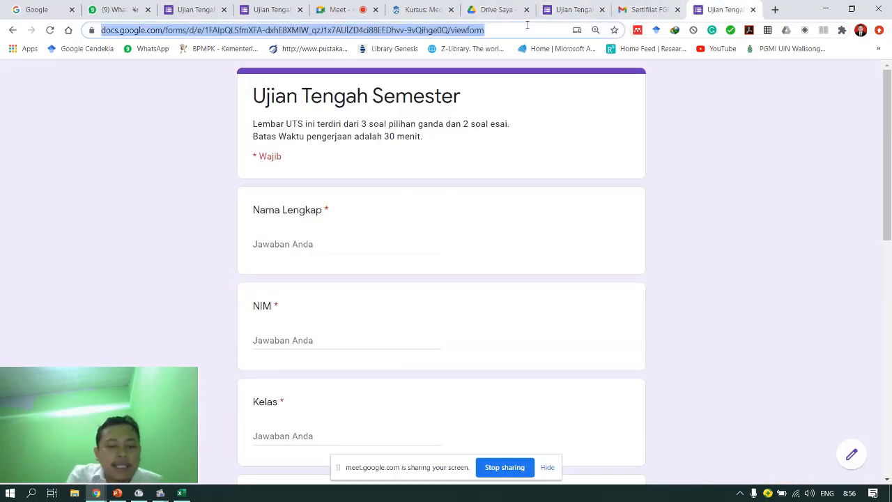
{"action": "type", "text": "quizizz.com"}
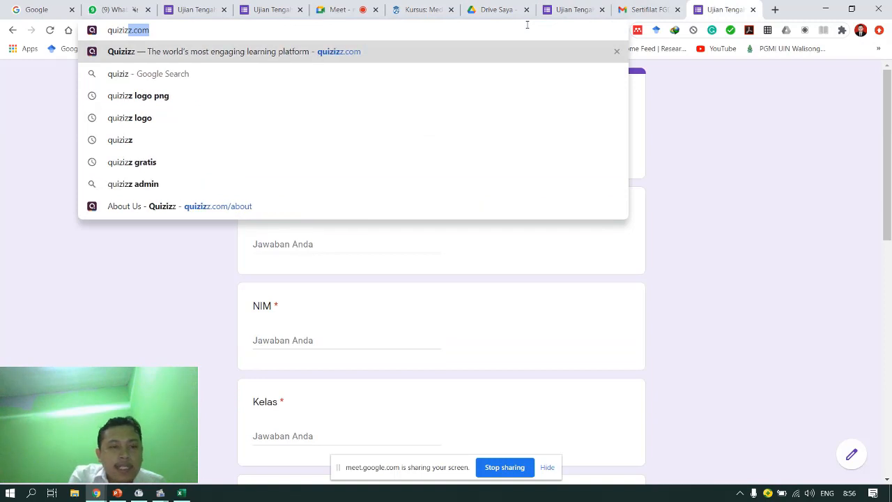
{"action": "key", "text": "Return"}
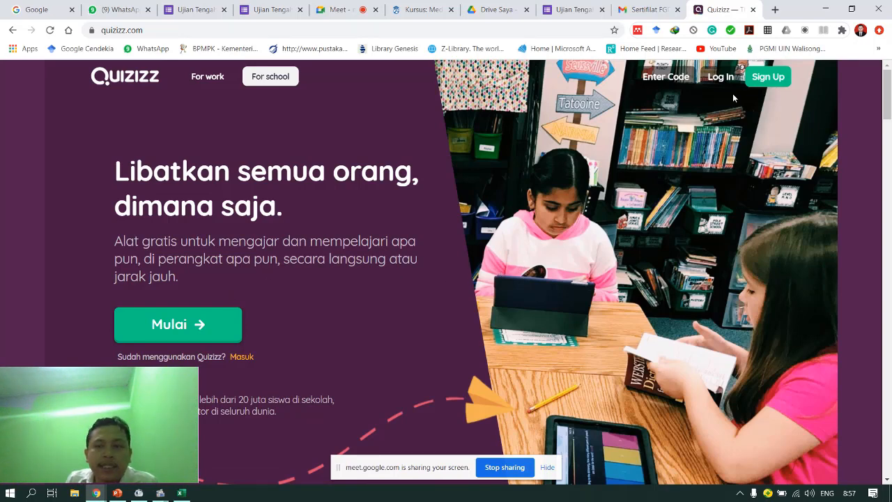
{"action": "left_click", "coordinate": [765, 78]}
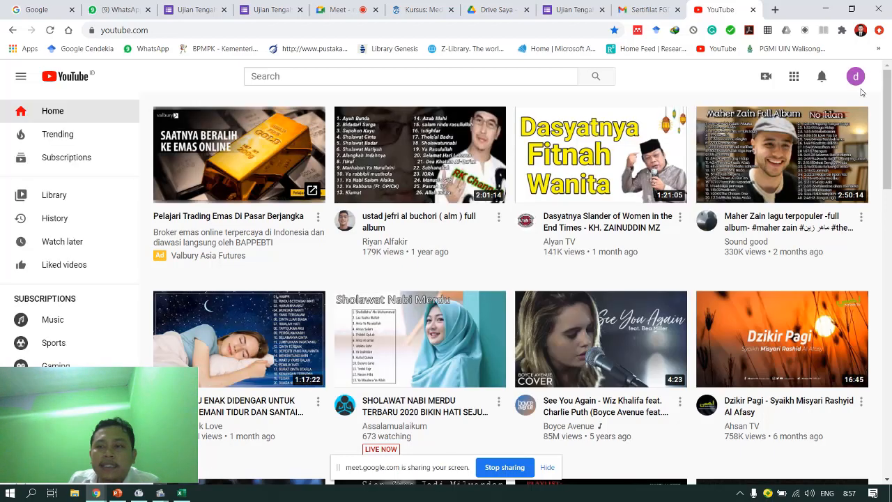
- Search YouTube for 'quizizz hamdan husein batuba' and open 'Pembuatan Game Edukasi dengan Quizizz'
{"action": "left_click", "coordinate": [855, 77]}
{"action": "left_click", "coordinate": [413, 77]}
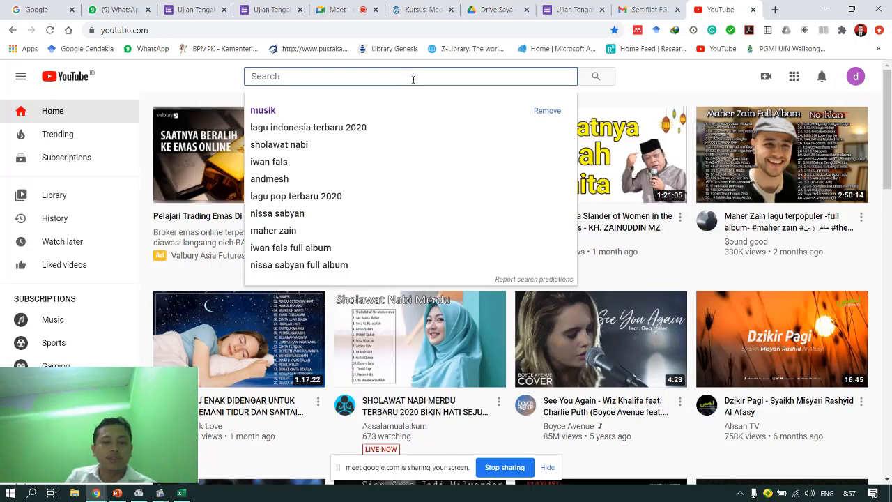
{"action": "type", "text": "quizizz"}
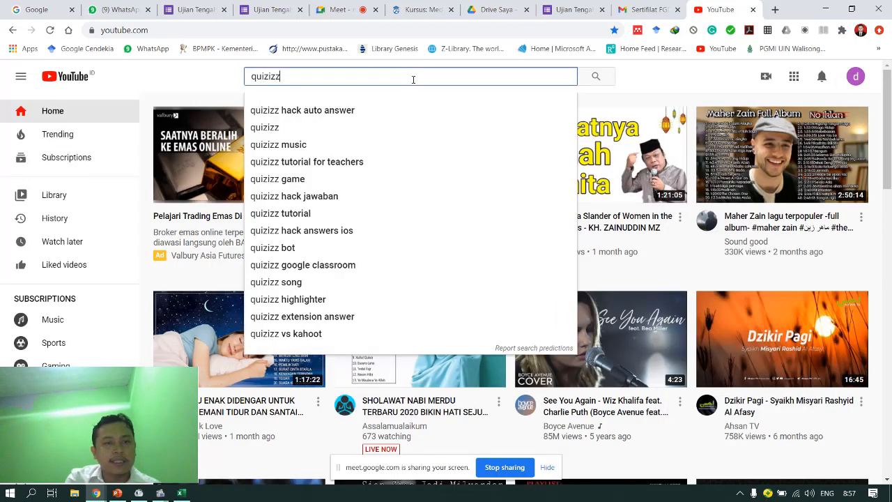
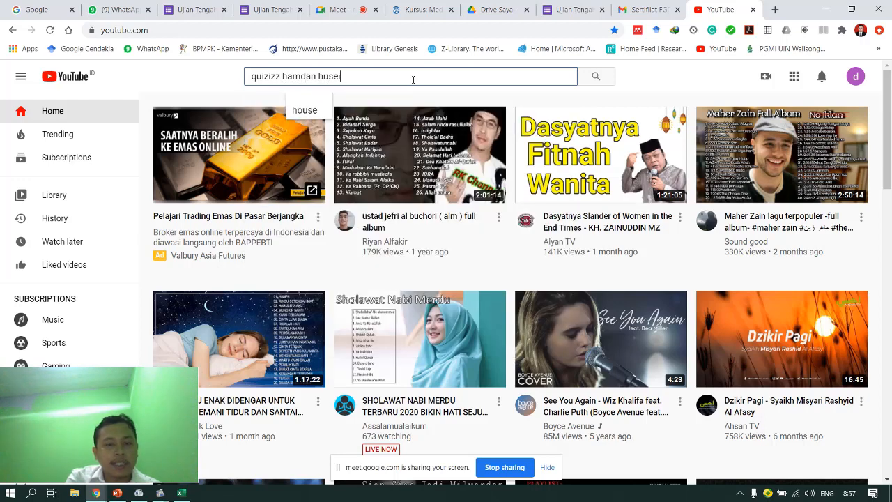
{"action": "key", "text": "Return"}
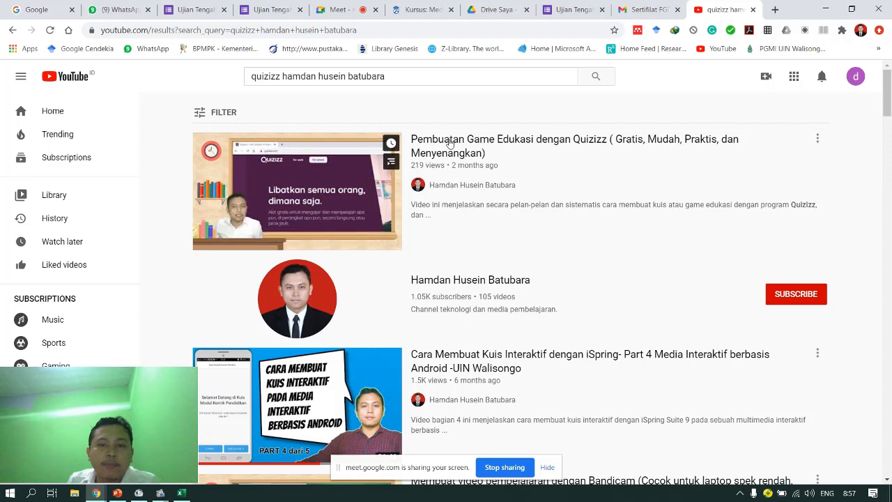
{"action": "left_click", "coordinate": [534, 142]}
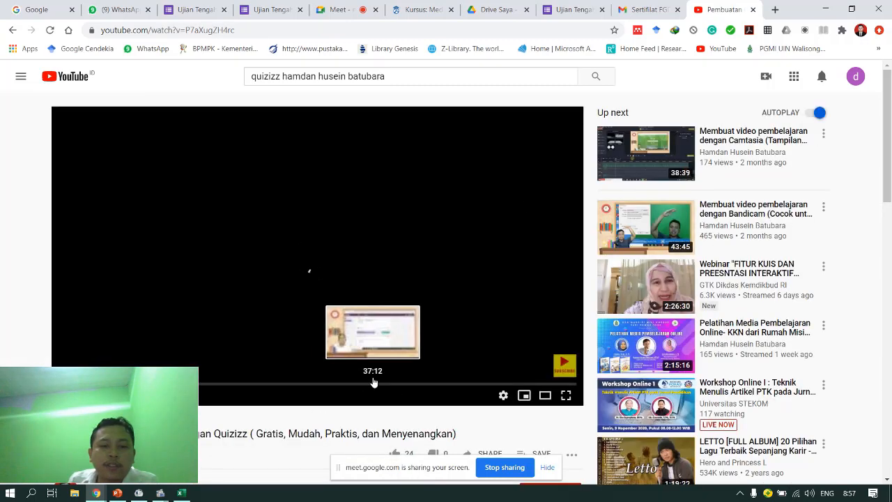
- Pause the tutorial and scrub its progress bar ahead to about 56:00
{"action": "left_click_drag", "start_coordinate": [111, 378], "coordinate": [797, 383]}
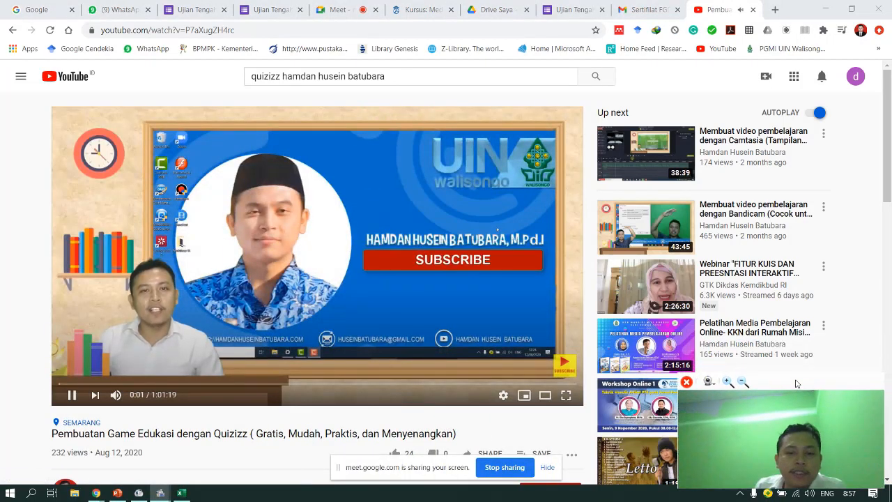
{"action": "left_click", "coordinate": [72, 394]}
{"action": "left_click_drag", "start_coordinate": [469, 387], "coordinate": [505, 383]}
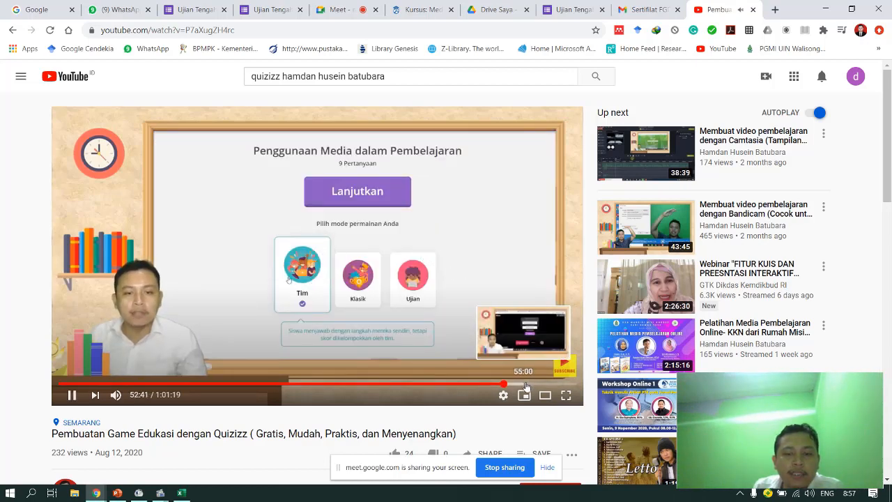
{"action": "left_click", "coordinate": [532, 384]}
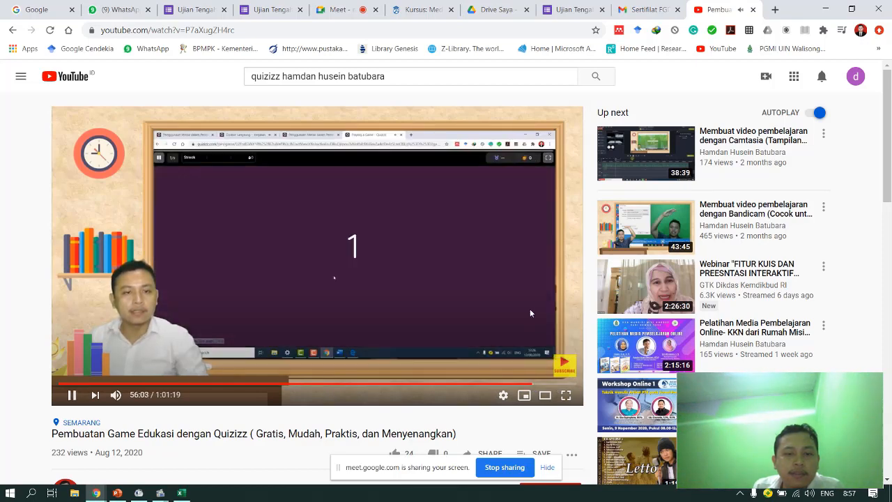
- In full screen, rewind to the Quizizz homepage at 1:36, pause, exit full screen, hide sharing notice
{"action": "left_click", "coordinate": [569, 394]}
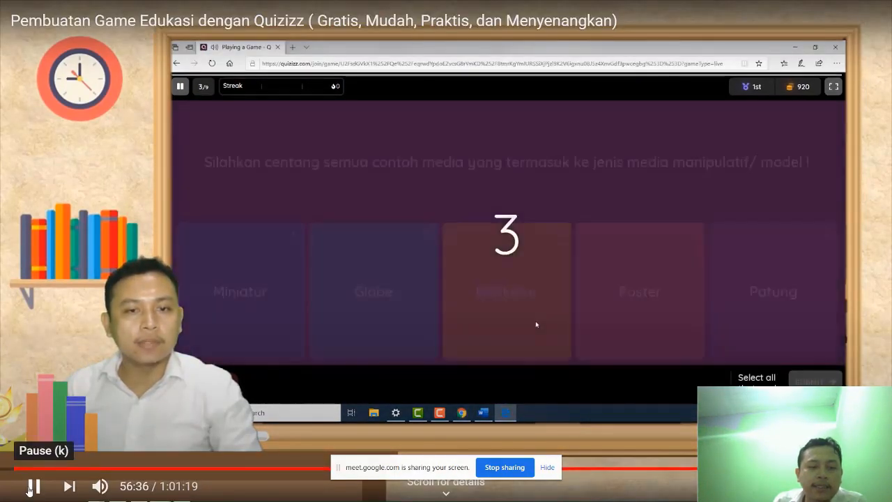
{"action": "left_click", "coordinate": [33, 486]}
{"action": "left_click_drag", "start_coordinate": [23, 470], "coordinate": [35, 474]}
{"action": "left_click", "coordinate": [33, 486]}
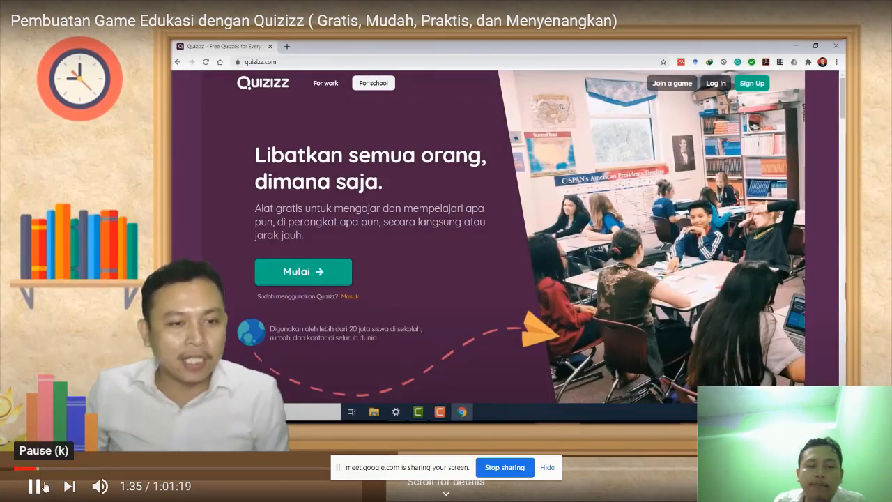
{"action": "left_click", "coordinate": [38, 490]}
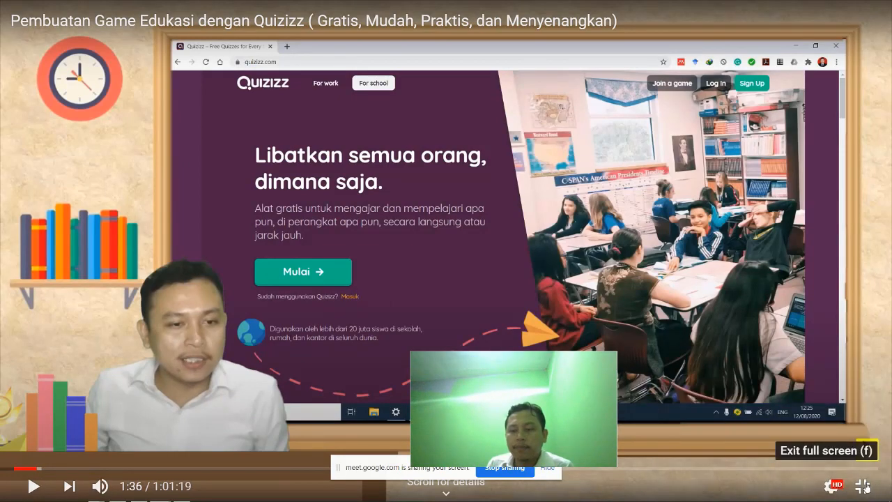
{"action": "left_click", "coordinate": [864, 486]}
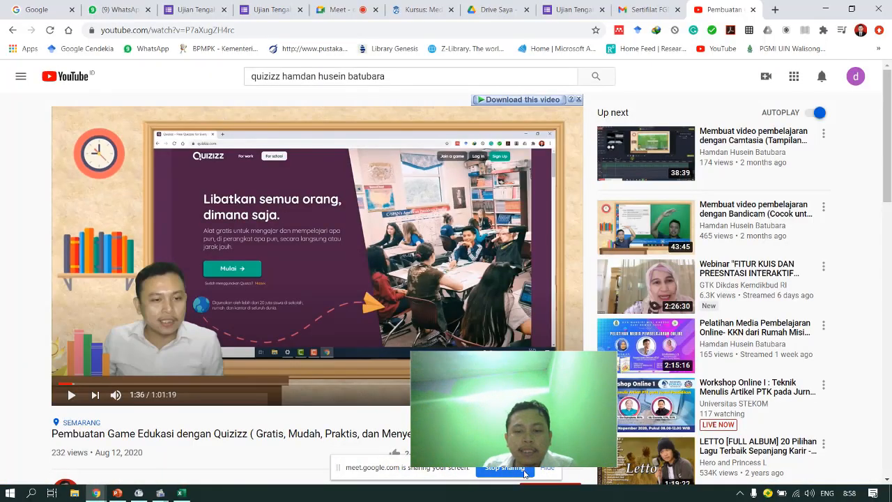
{"action": "left_click", "coordinate": [524, 474]}
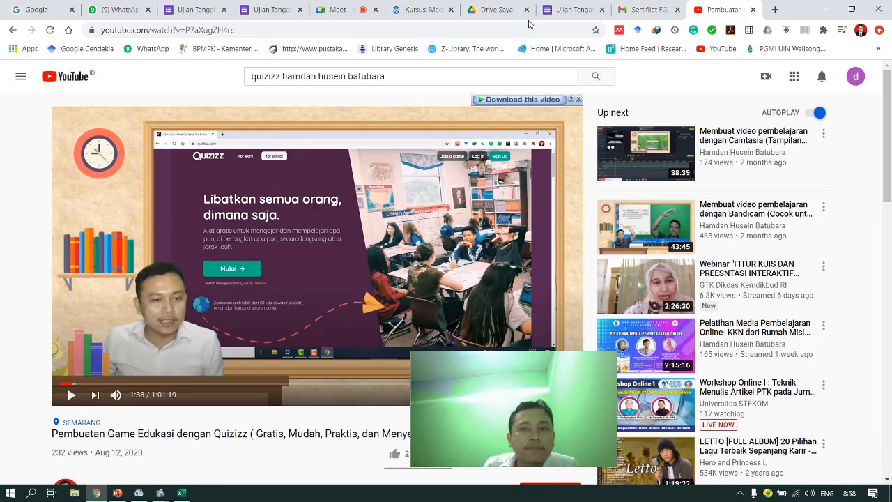
- Return to the Google Meet call and close the webcam preview window
{"action": "left_click", "coordinate": [334, 9]}
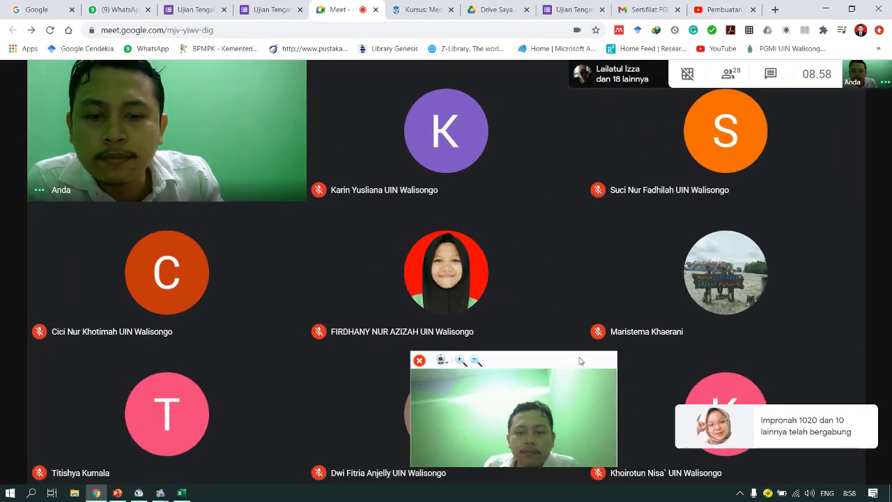
{"action": "left_click", "coordinate": [416, 360]}
{"action": "left_click", "coordinate": [416, 360]}
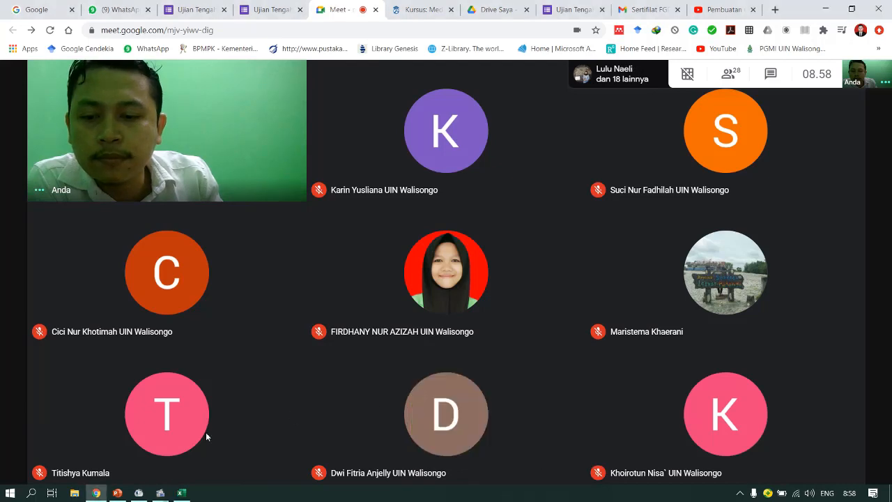
- Stop the screen recording from the Screen Record window
{"action": "mouse_move", "coordinate": [160, 496]}
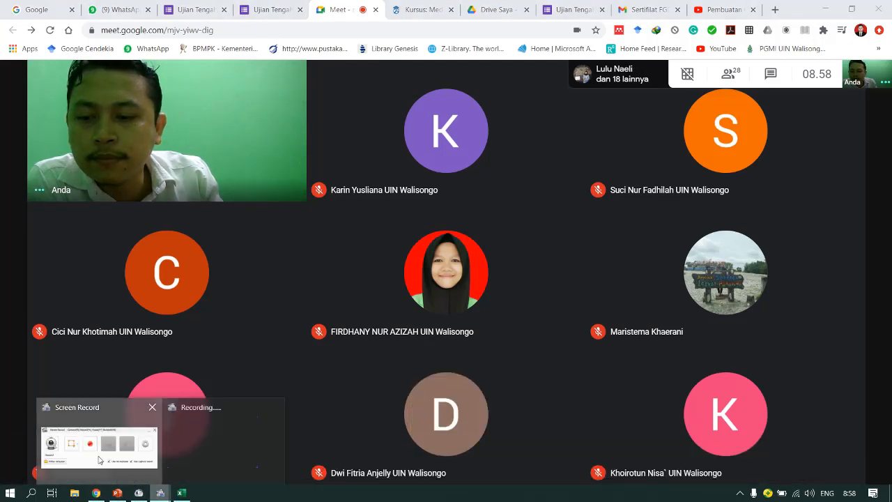
{"action": "left_click", "coordinate": [99, 446]}
{"action": "left_click", "coordinate": [506, 212]}
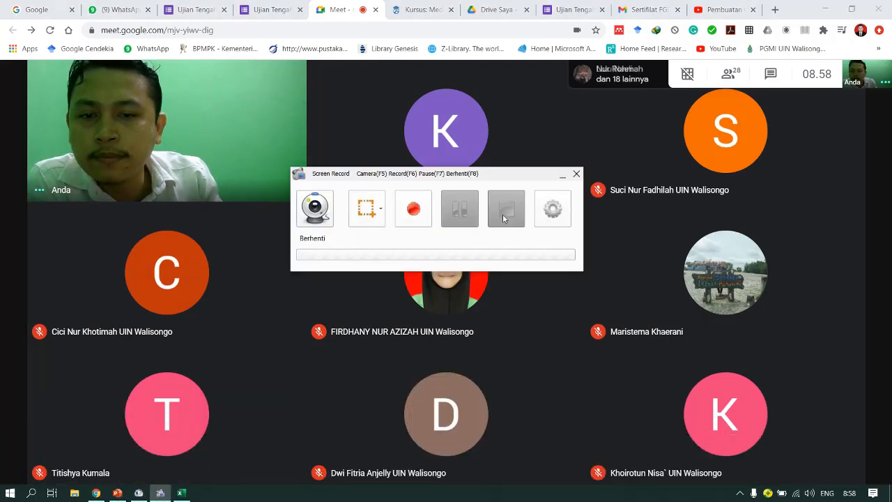